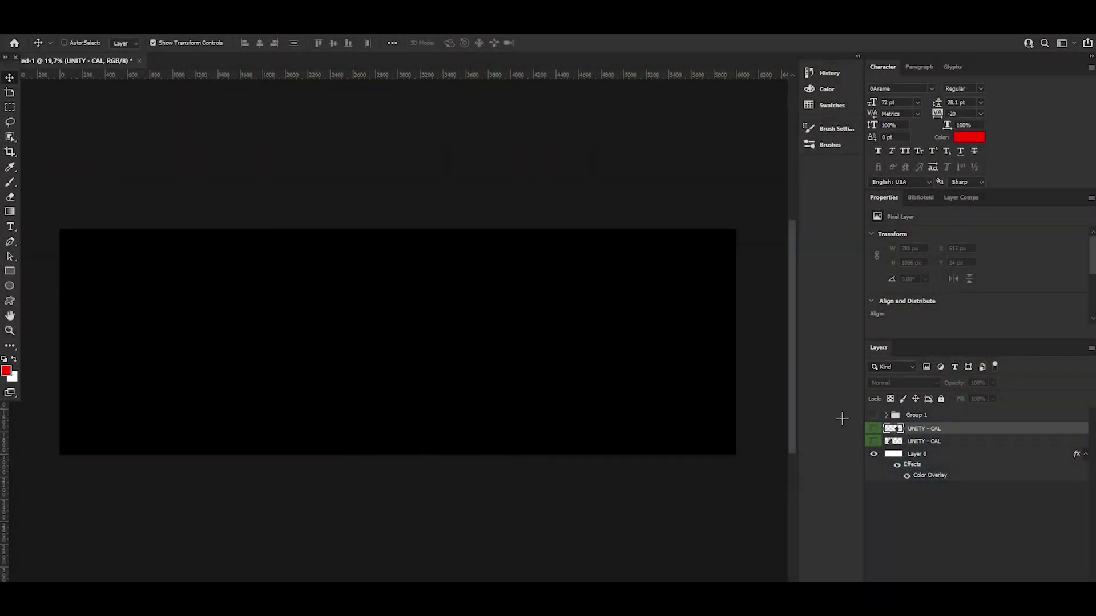
Show both UNITY - CAL singer layers and the red naxzz title group.
left_click(873, 429)
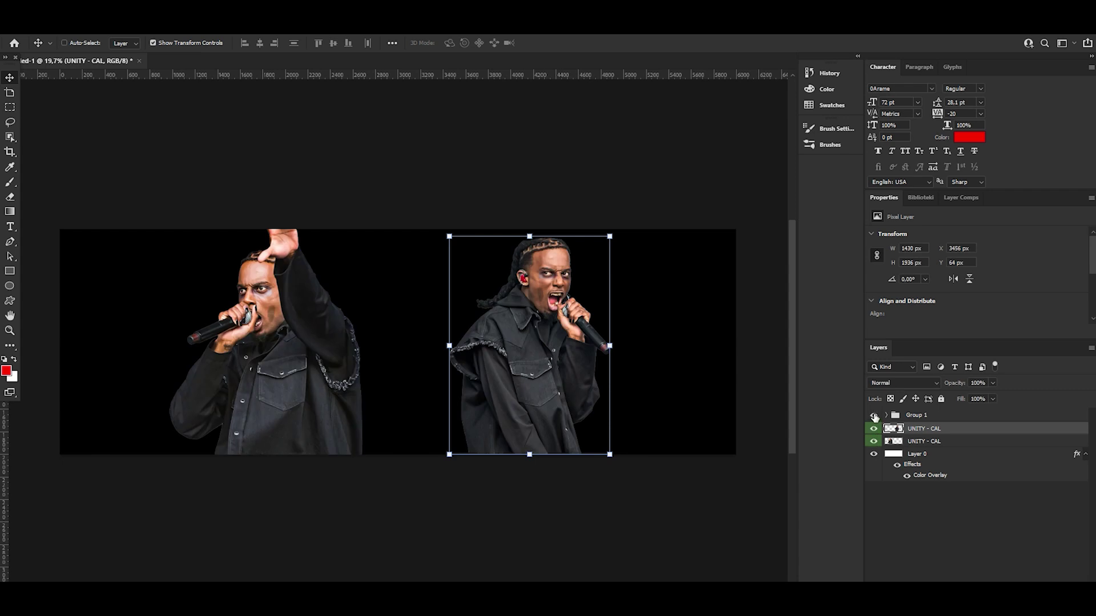
left_click(873, 415)
left_click(913, 416)
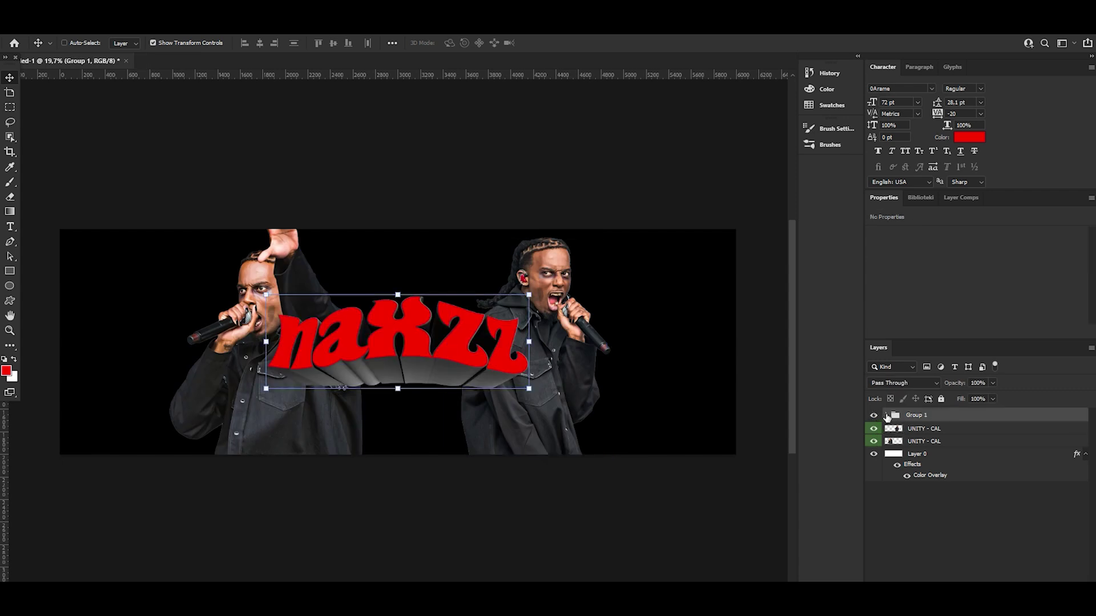
left_click(886, 416)
left_click(887, 415)
left_click(948, 430)
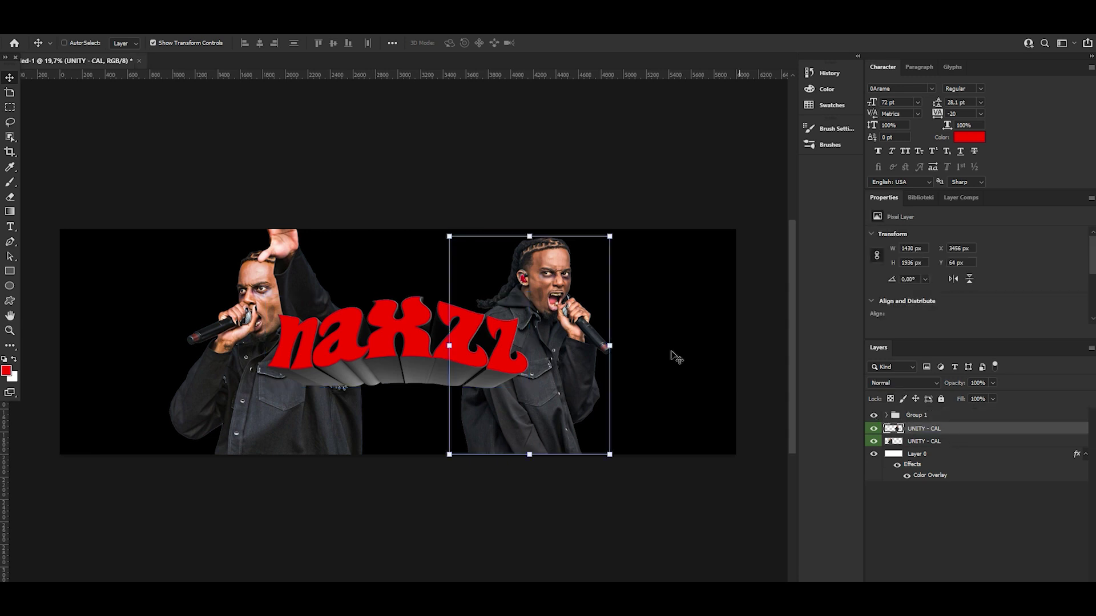
Zoom the view in on the right-hand singer.
left_click(10, 330)
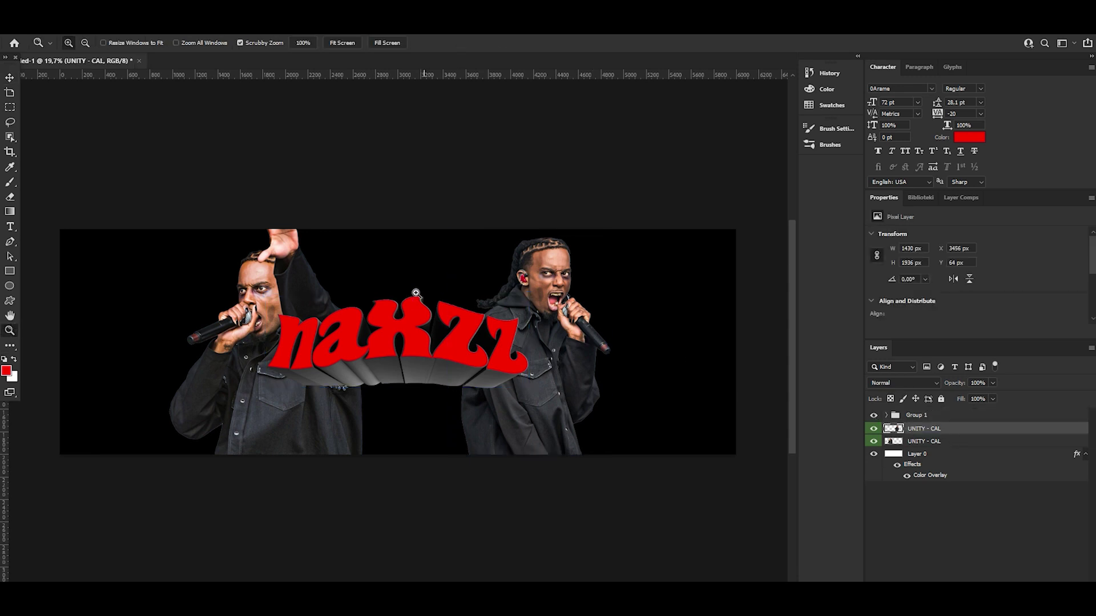
left_click(422, 294, "alt")
mouse_move(525, 295)
left_mouse_down()
mouse_move(452, 278)
mouse_move(479, 269)
left_mouse_up()
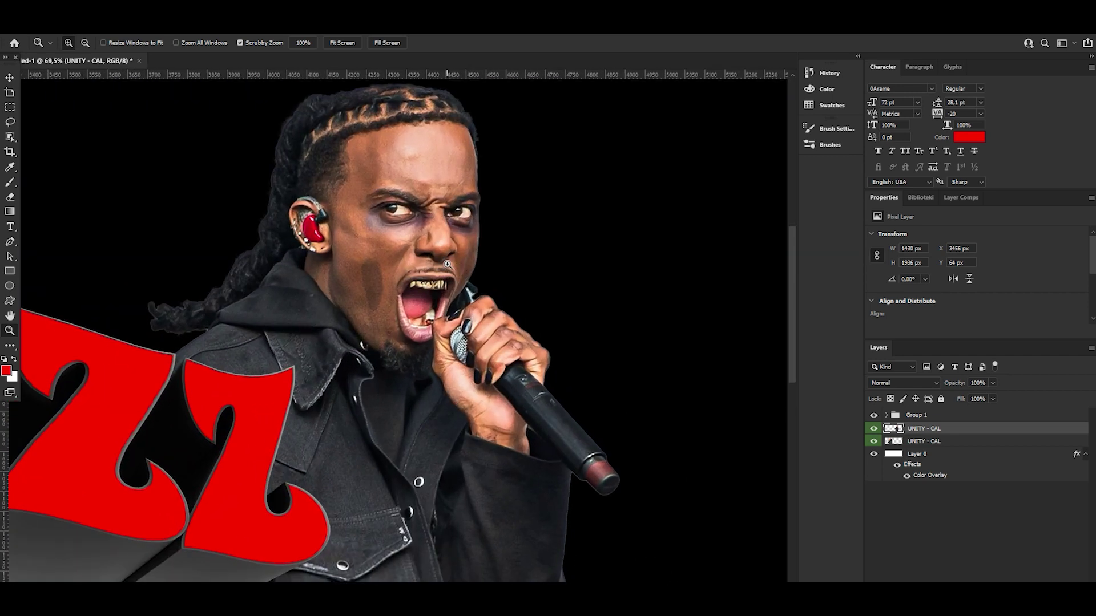
Apply Oil Paint (Stylization 5.5, Scale 5.9) to the right-hand singer.
left_click(10, 77)
left_click(153, 28)
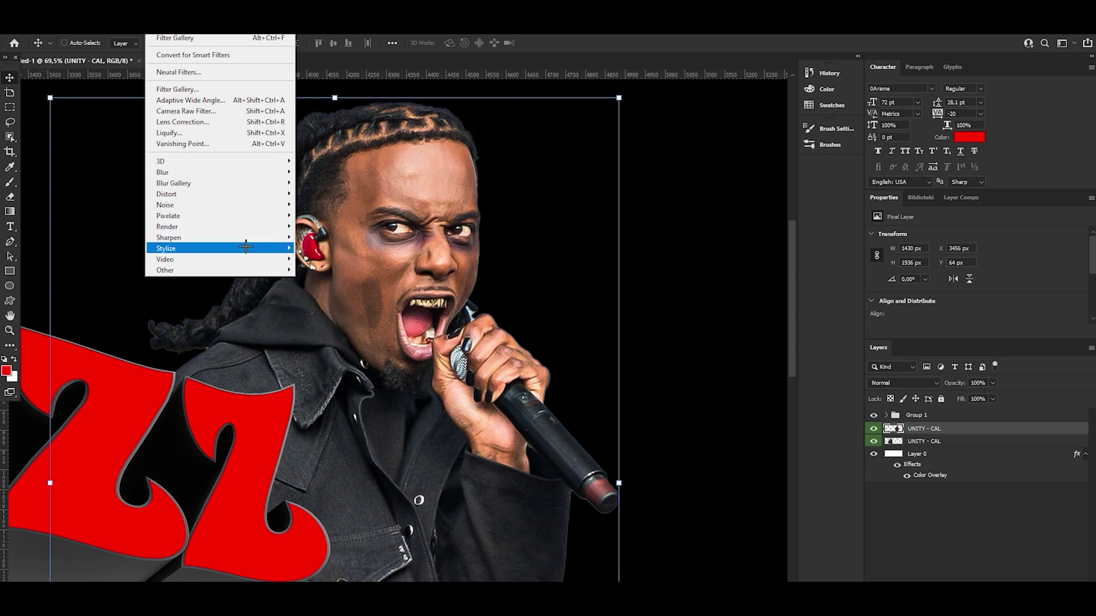
mouse_move(219, 249)
left_click(308, 290)
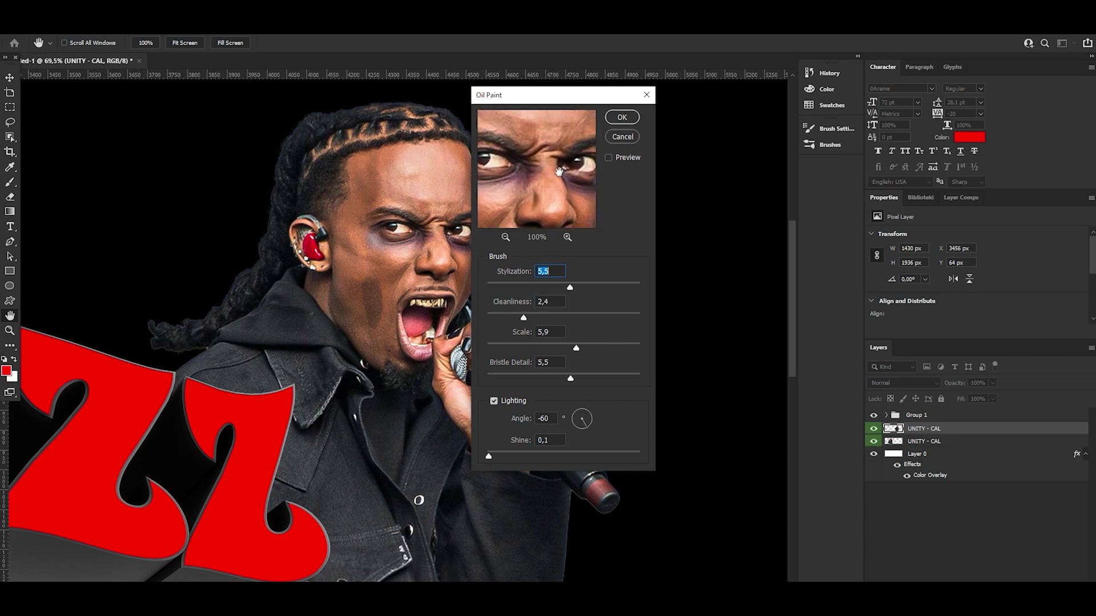
left_click_drag(571, 188, 579, 140)
left_click(622, 118)
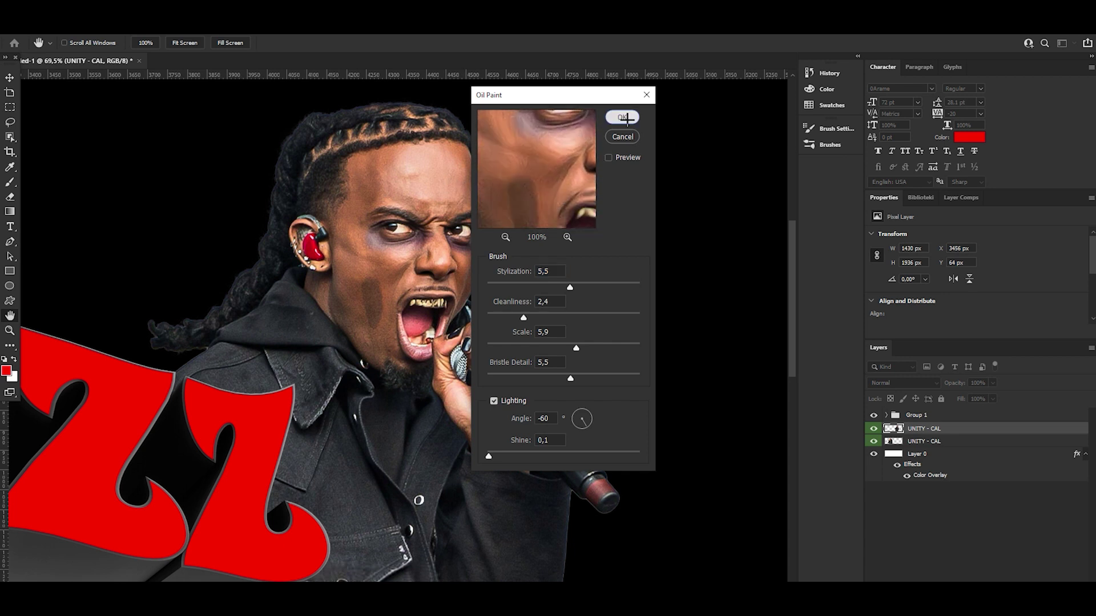
key("v")
Zoom in on the singer's face and compare with and without oil paint using Undo/Redo.
left_click(9, 330)
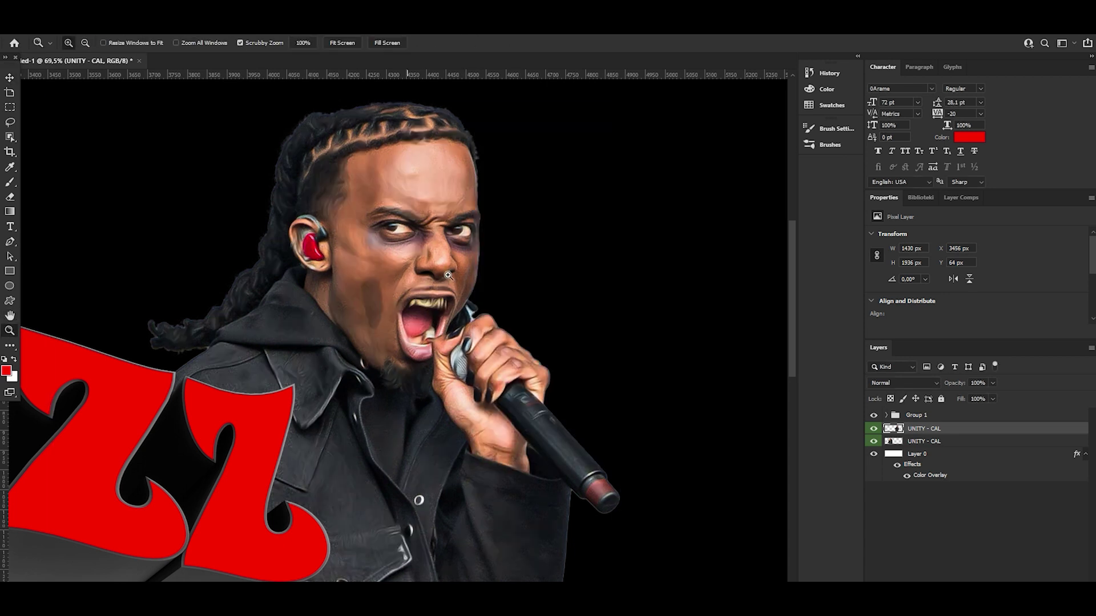
left_click_drag(299, 379, 477, 299)
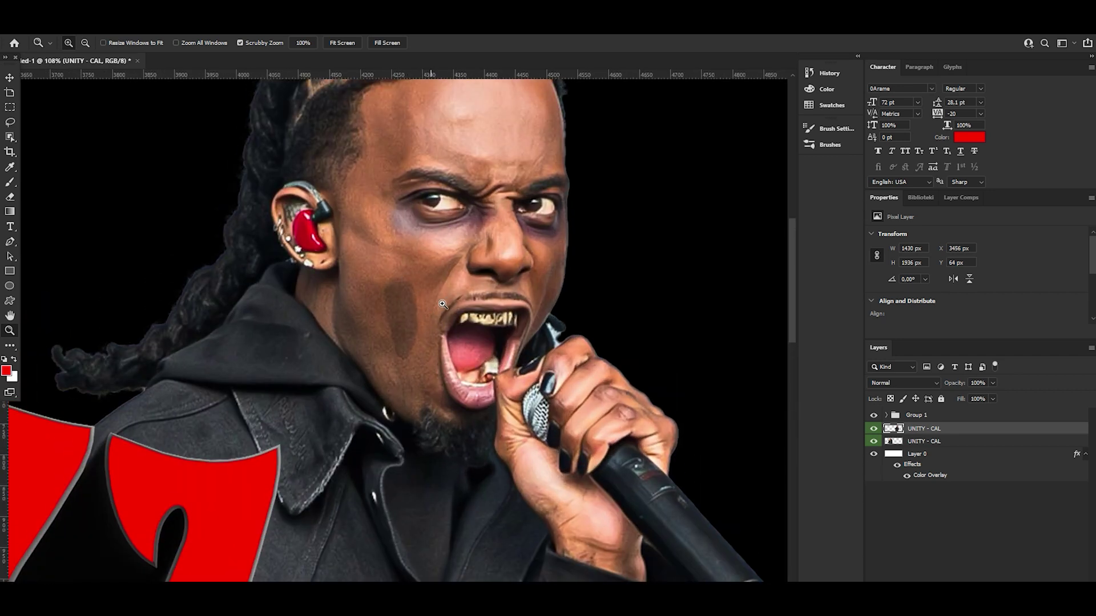
left_click_drag(406, 279, 502, 283)
left_click(41, 27)
left_click(41, 27)
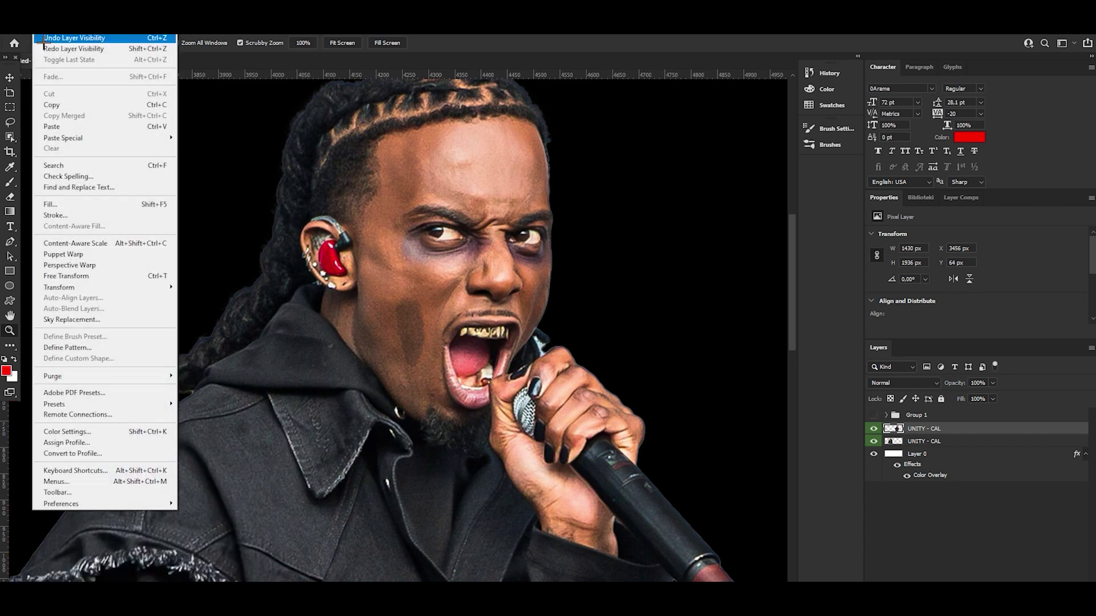
left_click(51, 49)
left_click(41, 28)
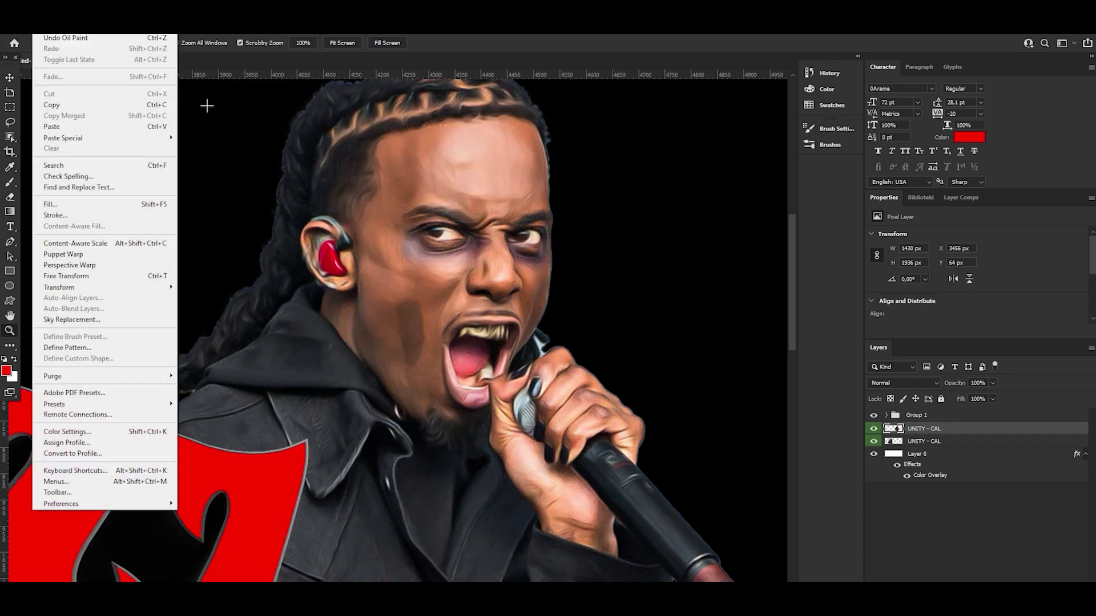
left_click(207, 105)
left_click_drag(464, 235, 252, 262)
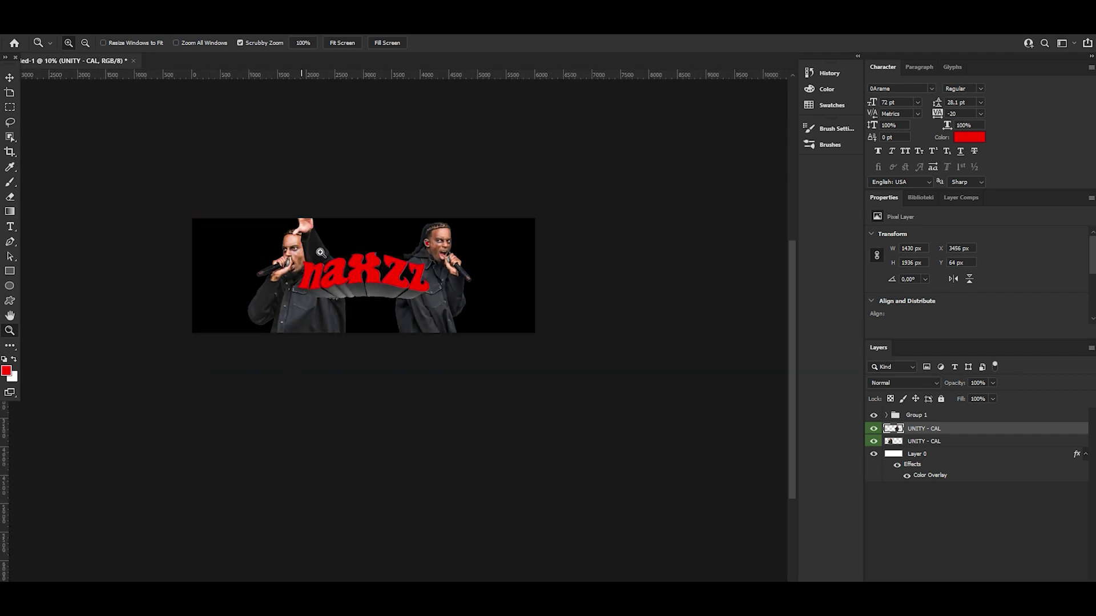
left_click(320, 252)
Select the lower UNITY - CAL layer and apply the same Oil Paint filter.
key("v")
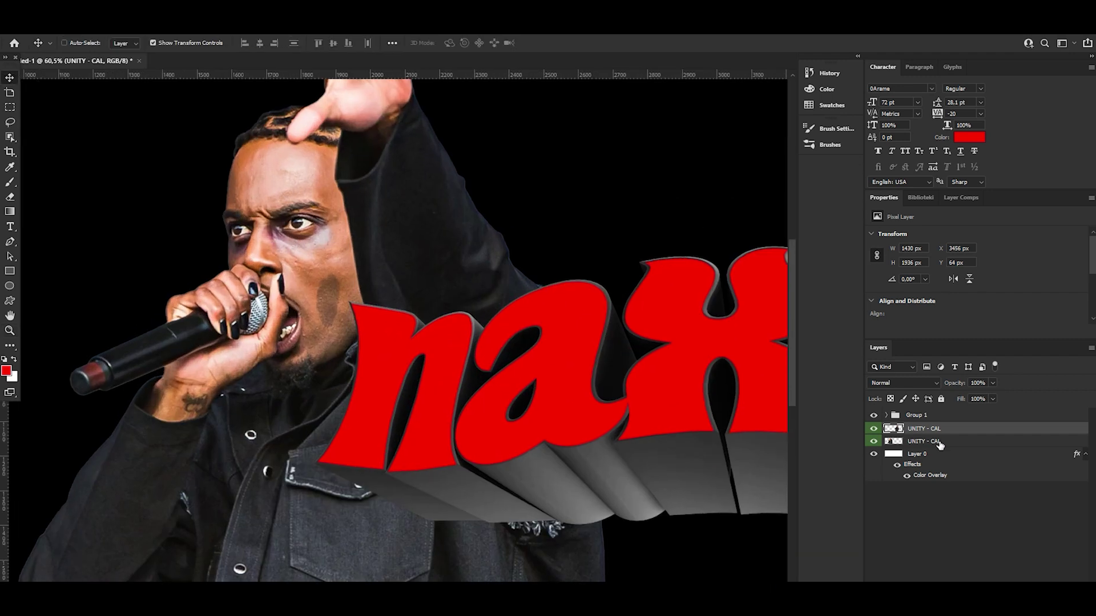
left_click(939, 444)
left_click(157, 29)
mouse_move(166, 248)
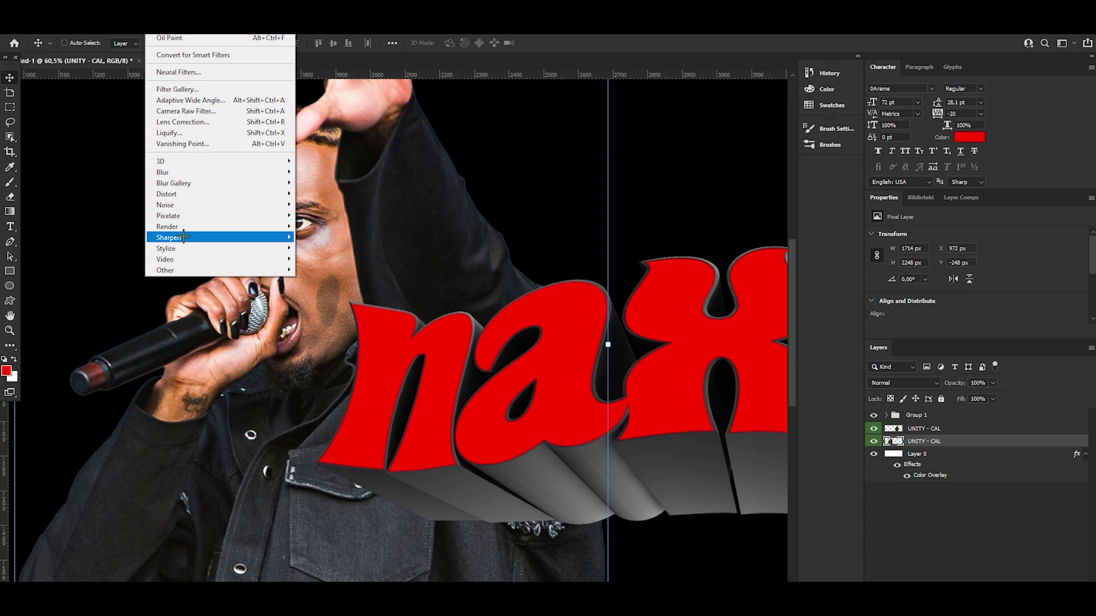
left_click(317, 291)
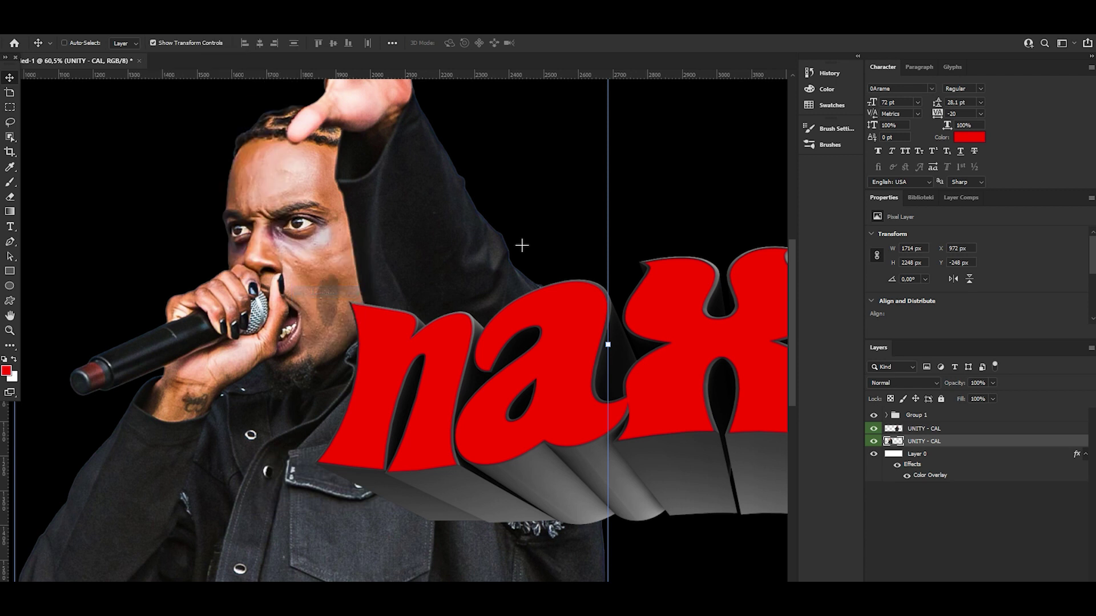
left_click(625, 117)
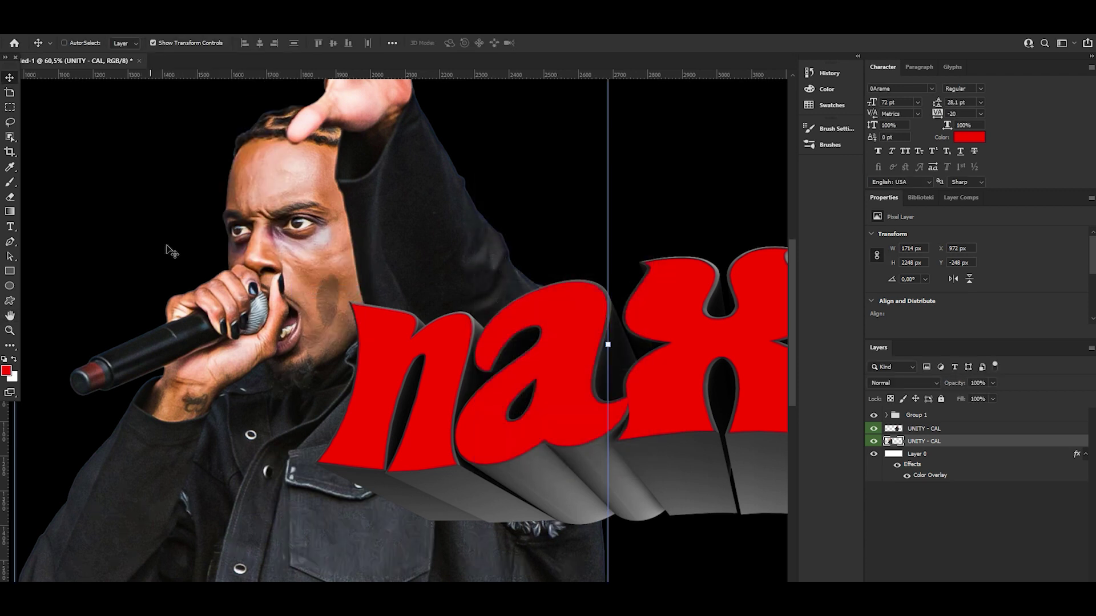
key("ctrl")
In Camera Raw Filter, raise the left singer's Texture to about +54.
key("ctrl+shift+a")
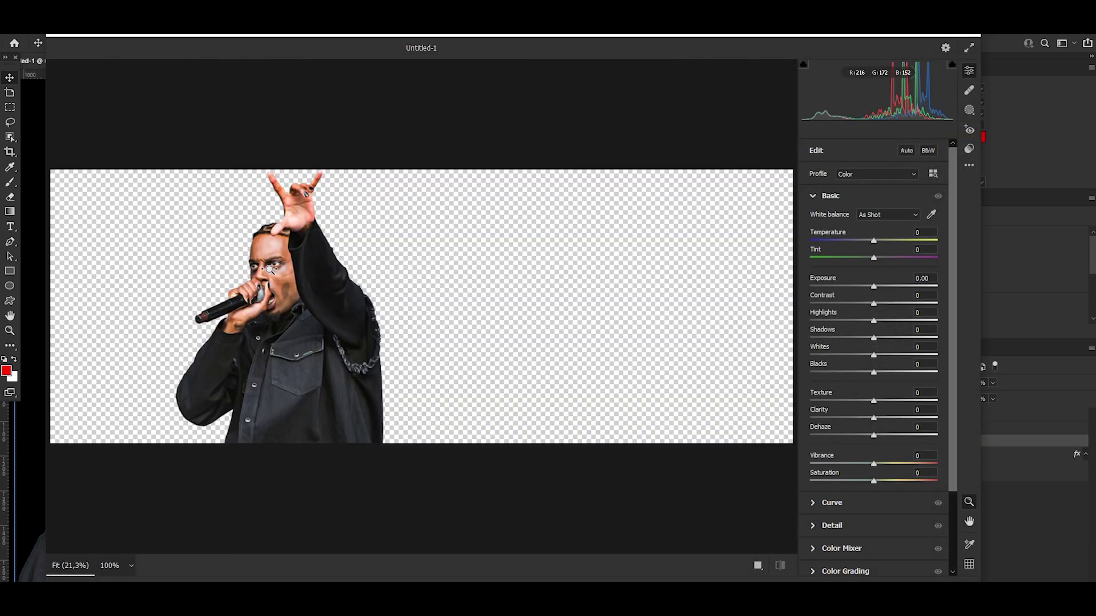
scroll(267, 267, "up", 5)
left_click(818, 197)
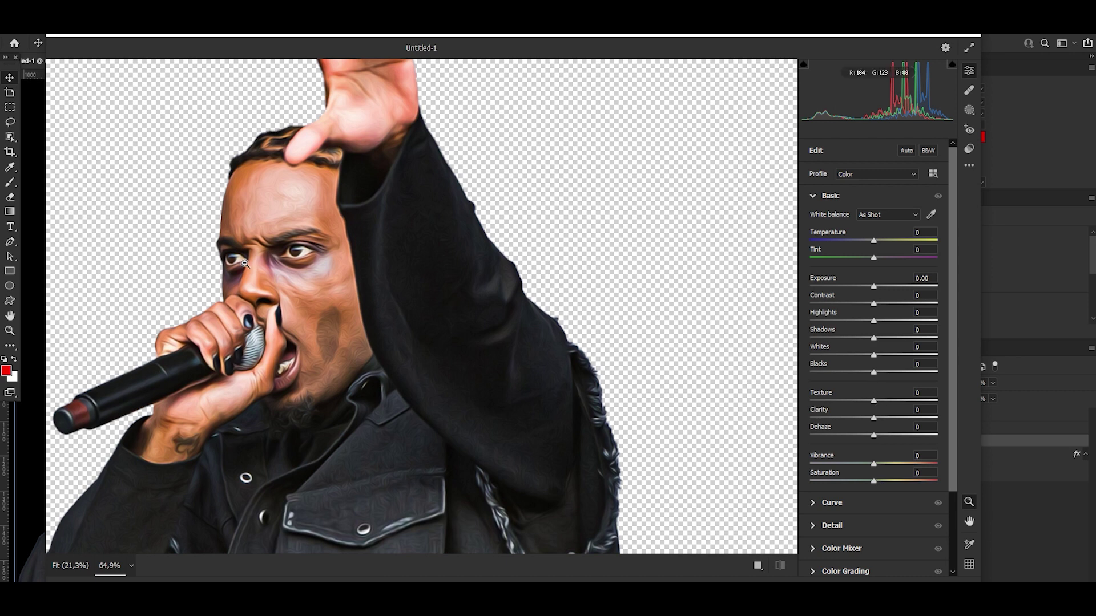
scroll(228, 259, "up", 3)
mouse_move(879, 401)
left_mouse_down()
mouse_move(908, 401)
mouse_move(911, 419)
left_mouse_up()
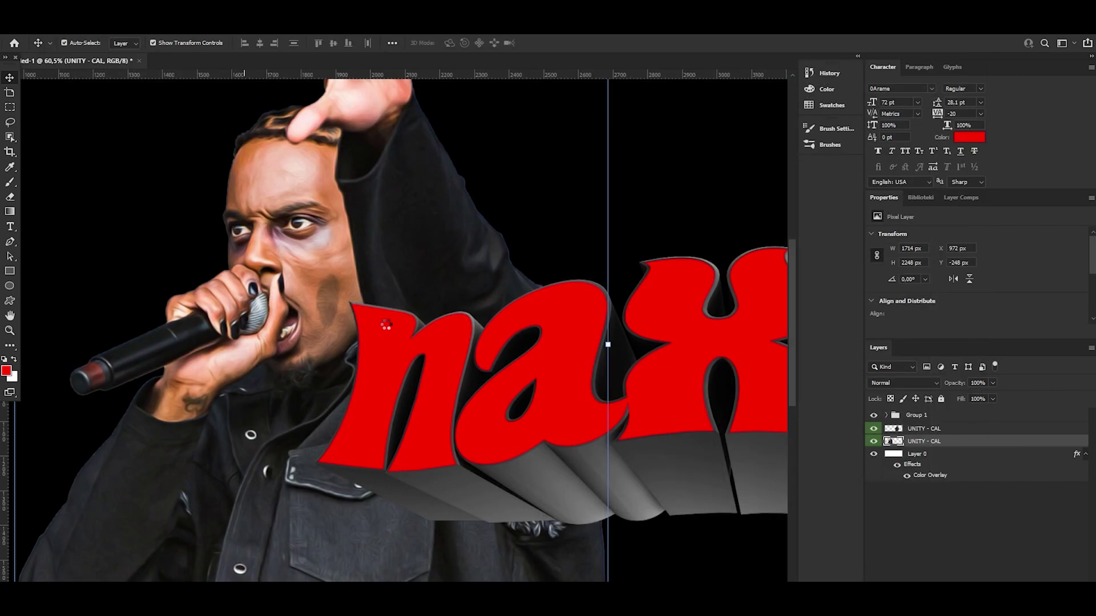
Zoom in on the right-hand singer and select the top UNITY - CAL layer.
key("z")
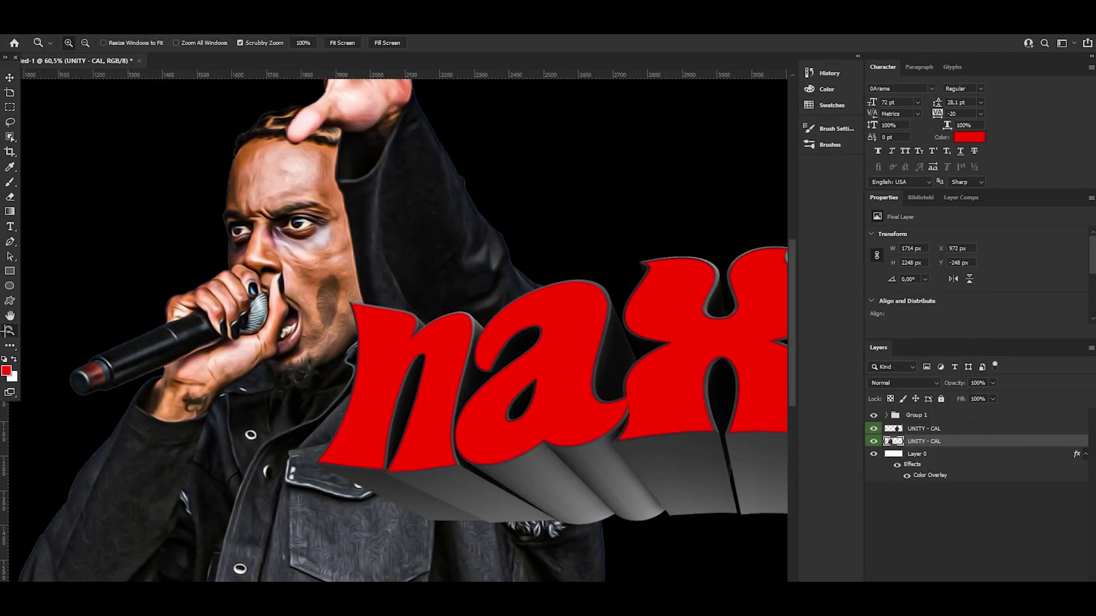
left_click(292, 283, "alt")
left_click_drag(374, 283, 433, 284)
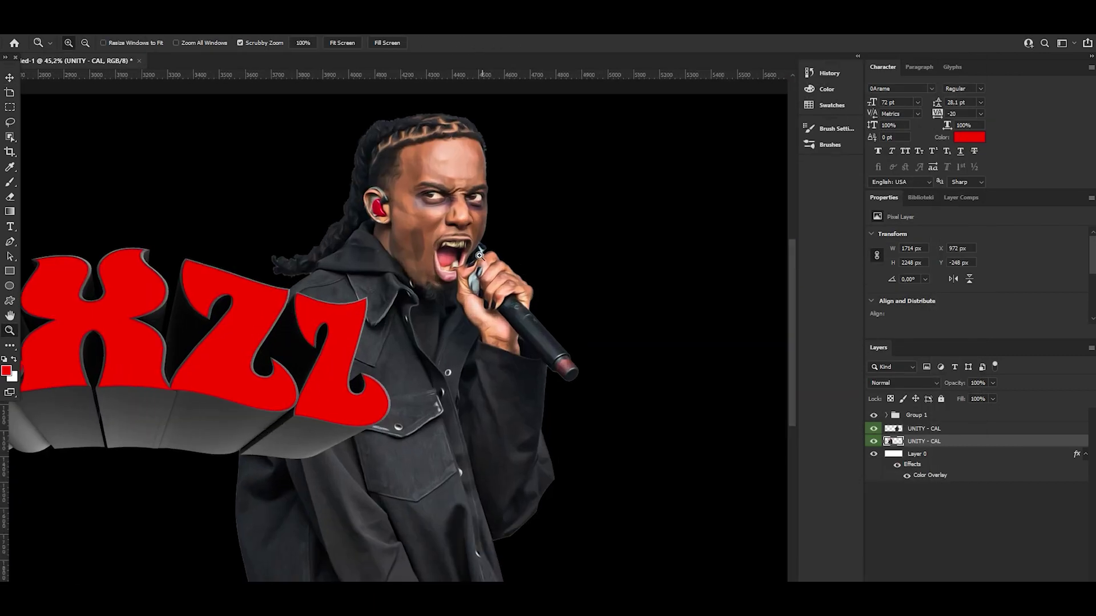
left_click(9, 77)
left_click(930, 429)
left_click(64, 43)
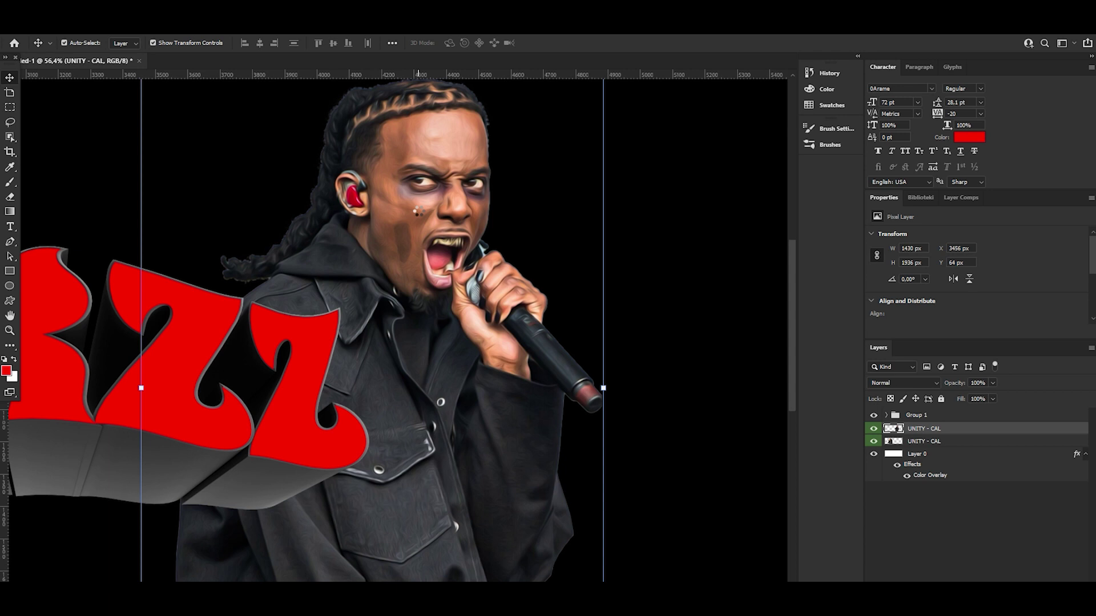
Apply Camera Raw Filter with Texture +59 and Clarity +60 to the right singer.
key("ctrl+shift+a")
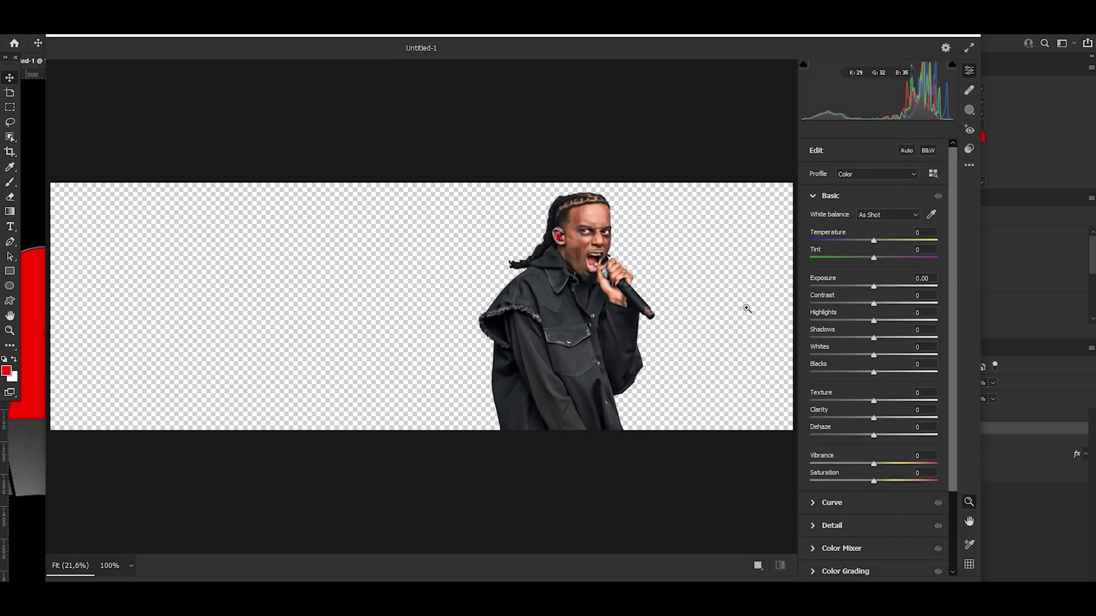
scroll(695, 301, "up", 2)
scroll(517, 220, "up", 2)
mouse_move(873, 400)
left_mouse_down()
mouse_move(904, 401)
mouse_move(909, 416)
left_mouse_up()
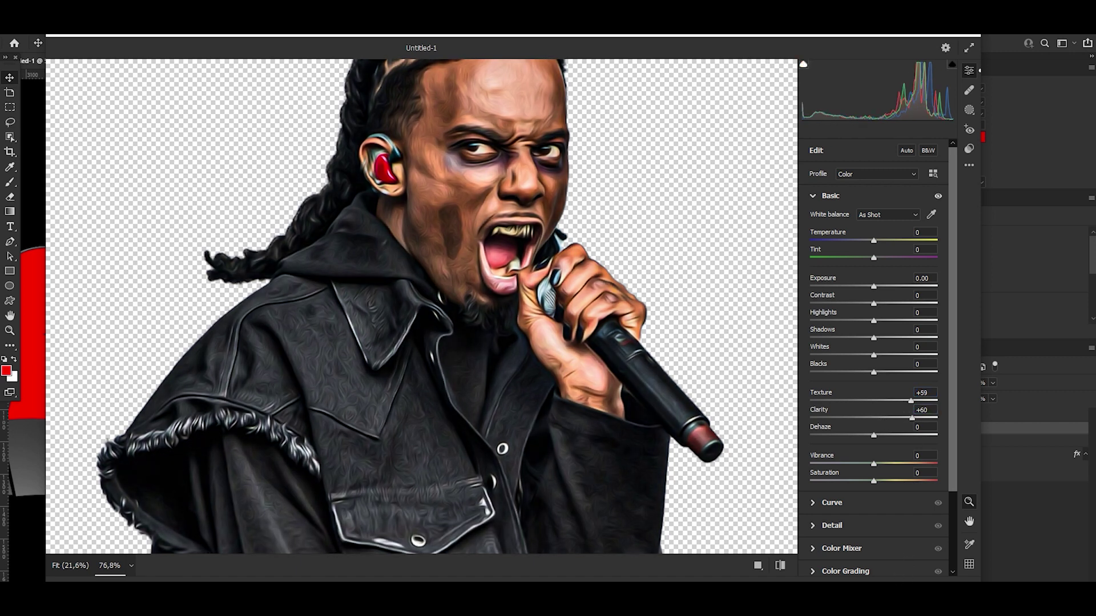
key("Return")
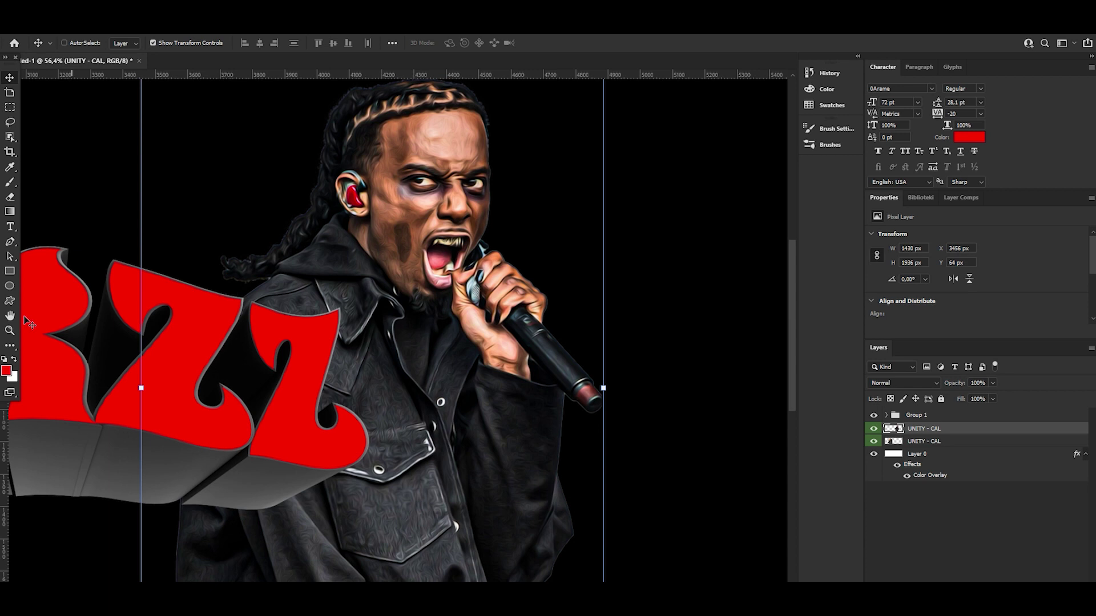
Expand the naxzz title group and select the grey extruded naxzz layer.
left_click(10, 330)
scroll(477, 313, "down", 5)
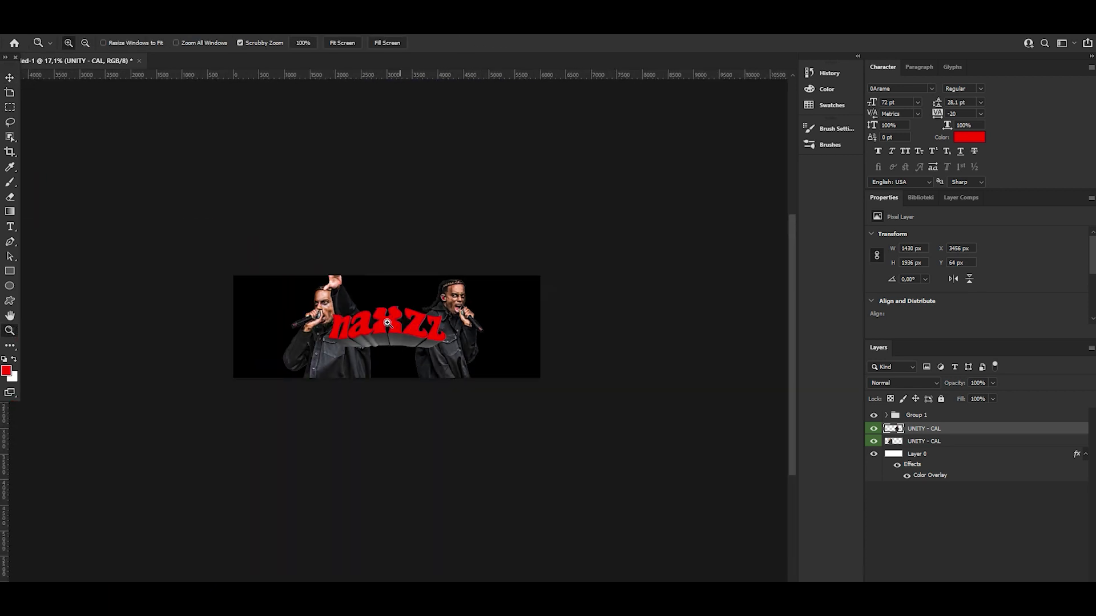
scroll(400, 319, "up", 2)
scroll(400, 319, "up", 2)
scroll(400, 319, "up", 1)
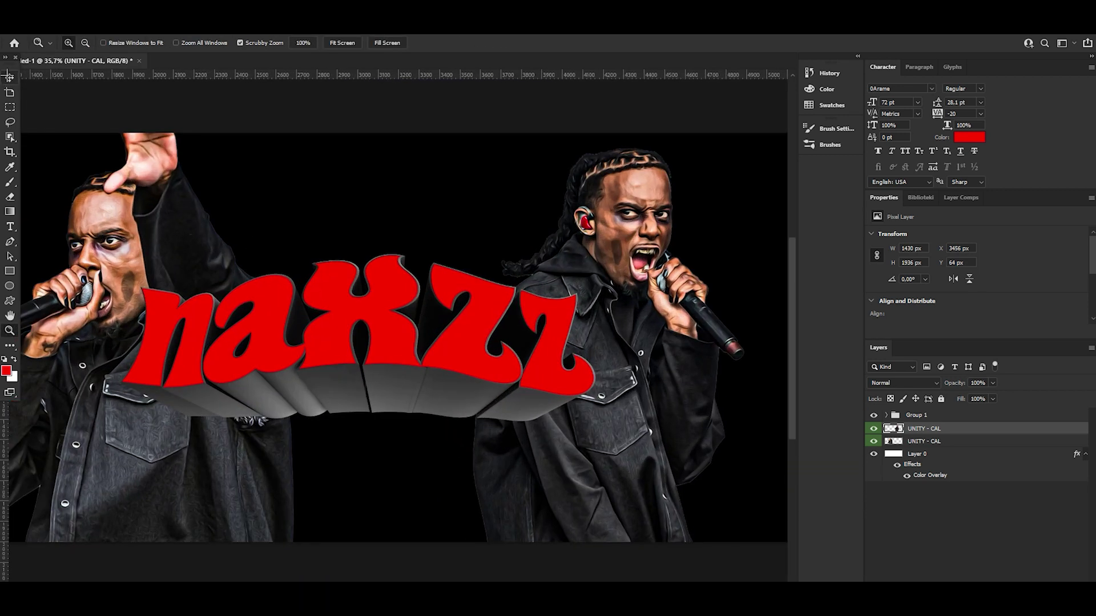
key("v")
left_click(911, 416)
left_click(887, 415)
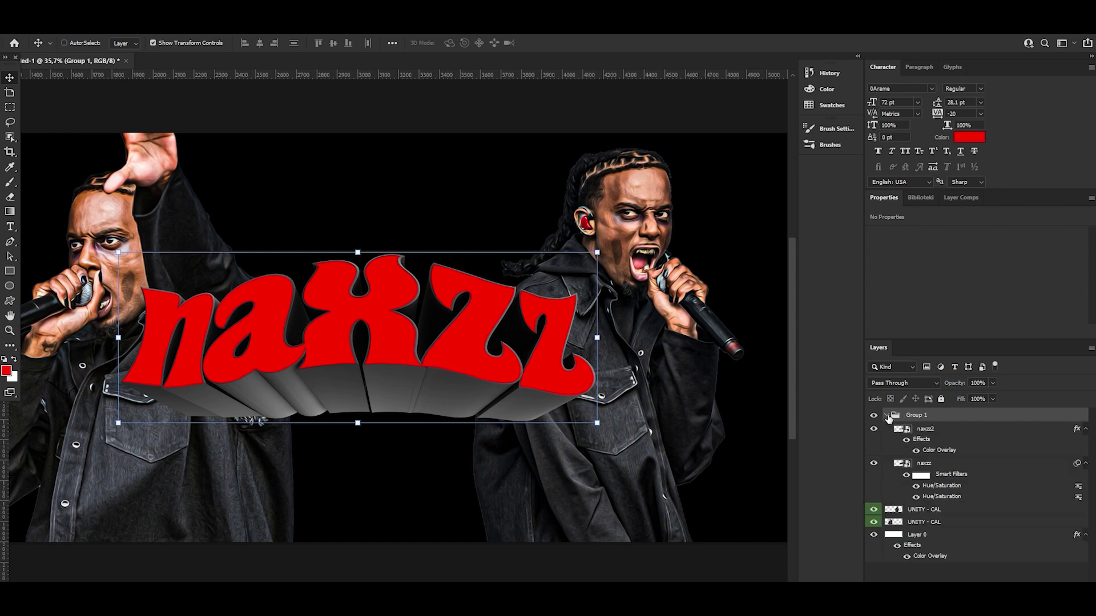
left_click(909, 465)
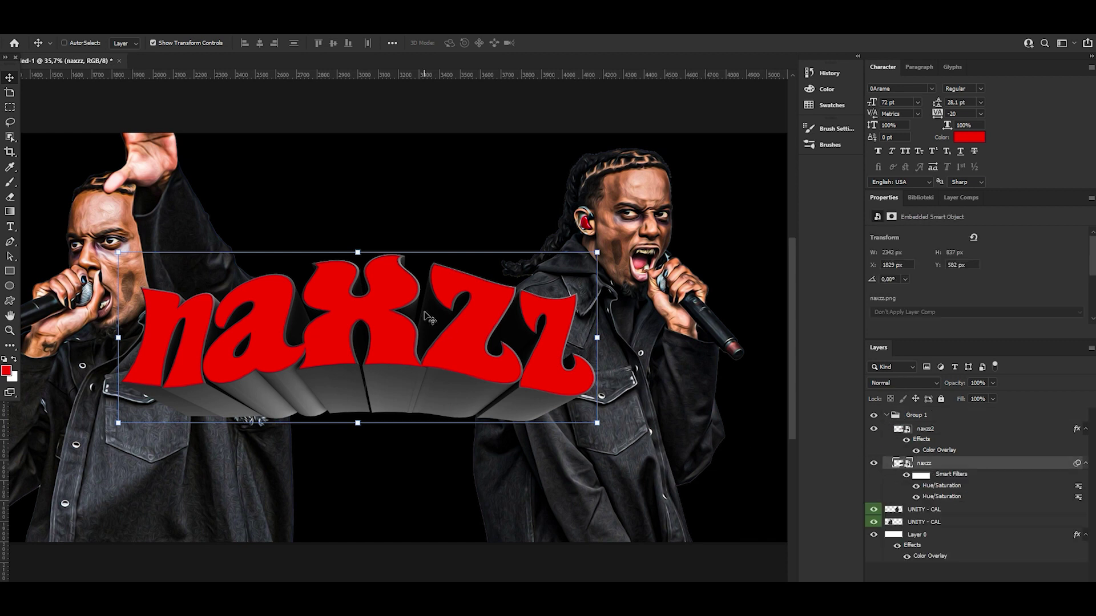
Duplicate the naxzz layer as an independent smart object via New Smart Object via Copy.
left_click_drag(425, 315, 429, 345)
key("ctrl+z")
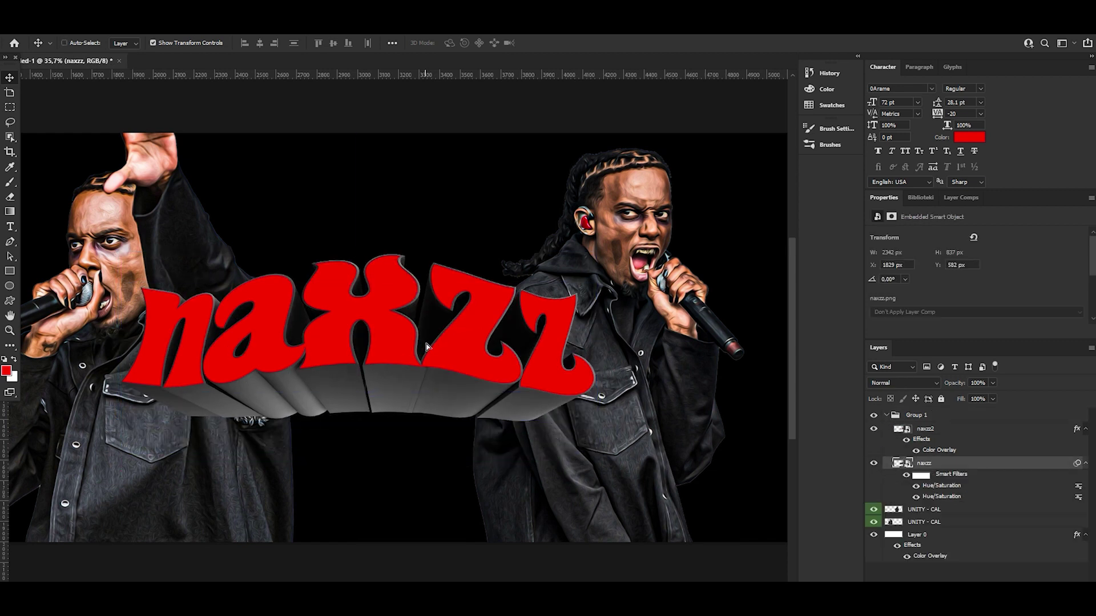
left_click(430, 358, "alt")
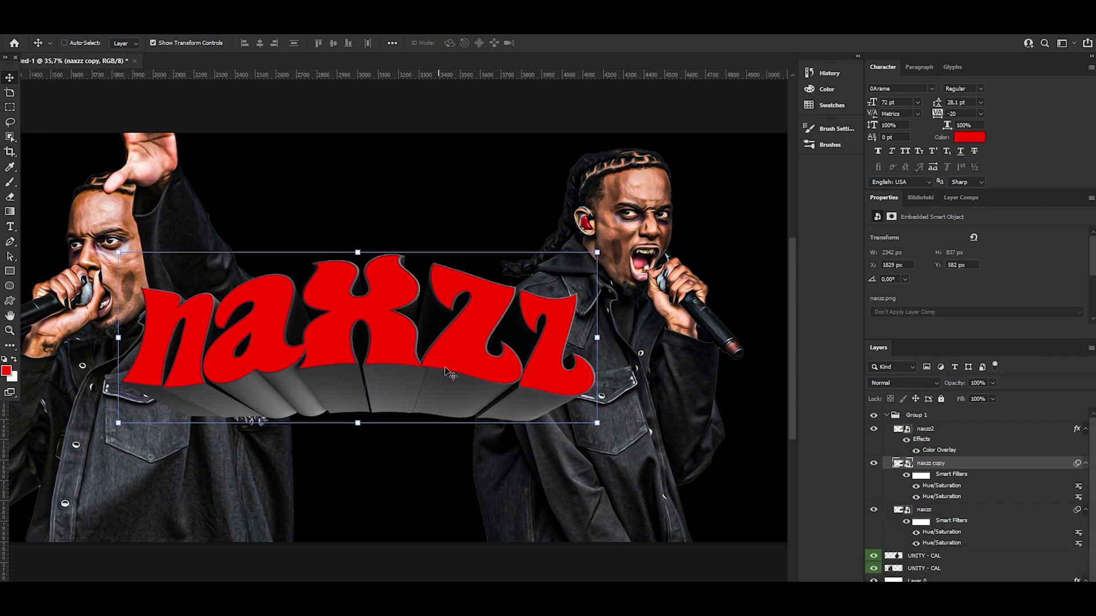
right_click(939, 472)
left_click(828, 223)
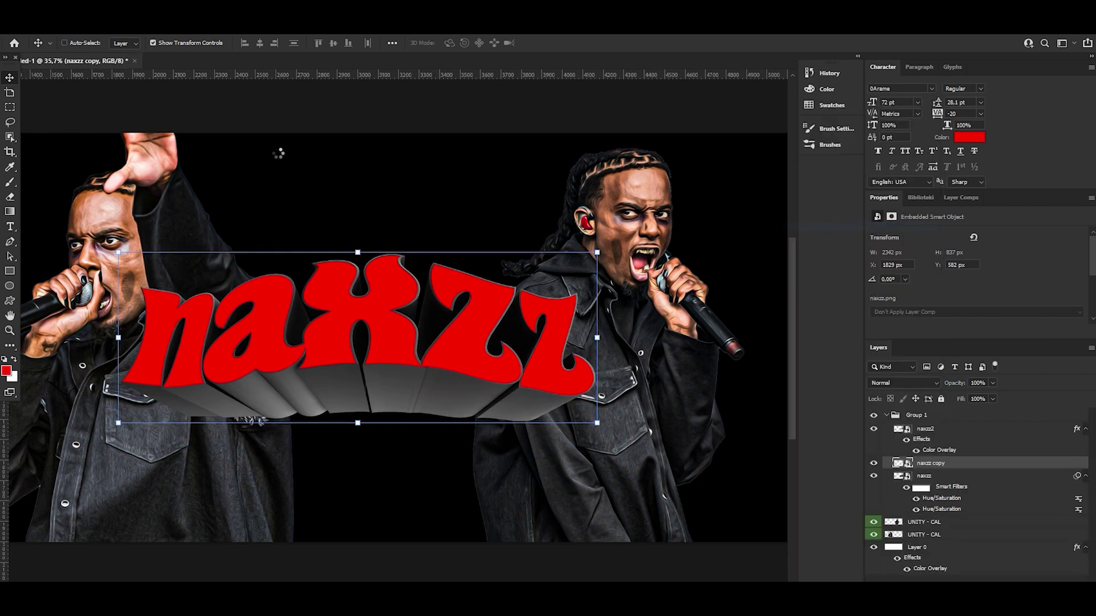
left_click(160, 26)
Apply the Filter Gallery Chrome filter (Detail 5, Smoothness 2) to the naxzz copy.
left_click(169, 90)
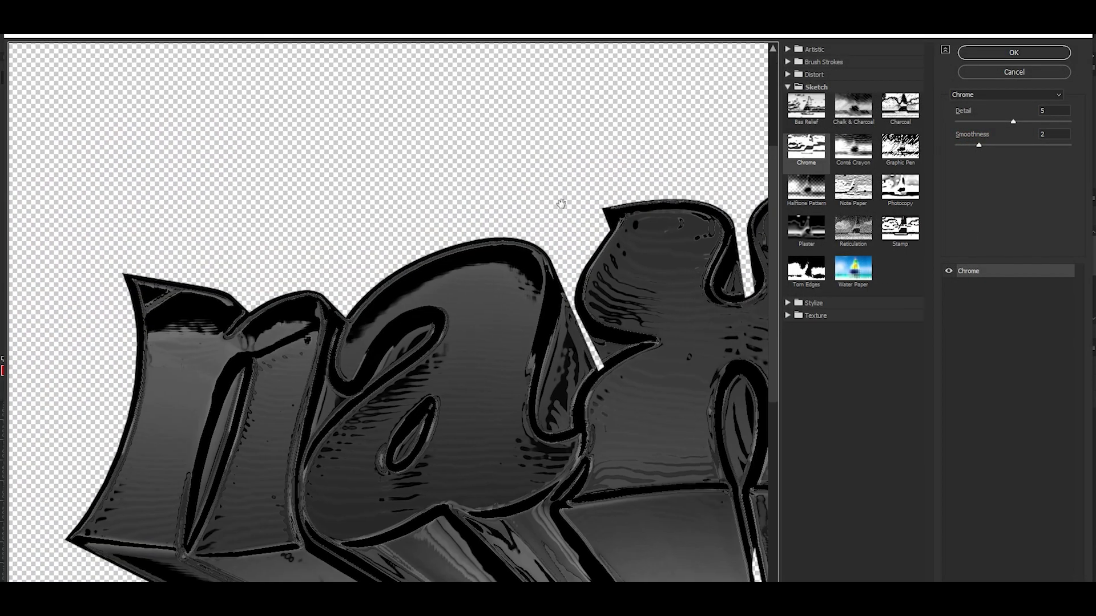
left_click_drag(561, 204, 502, 168)
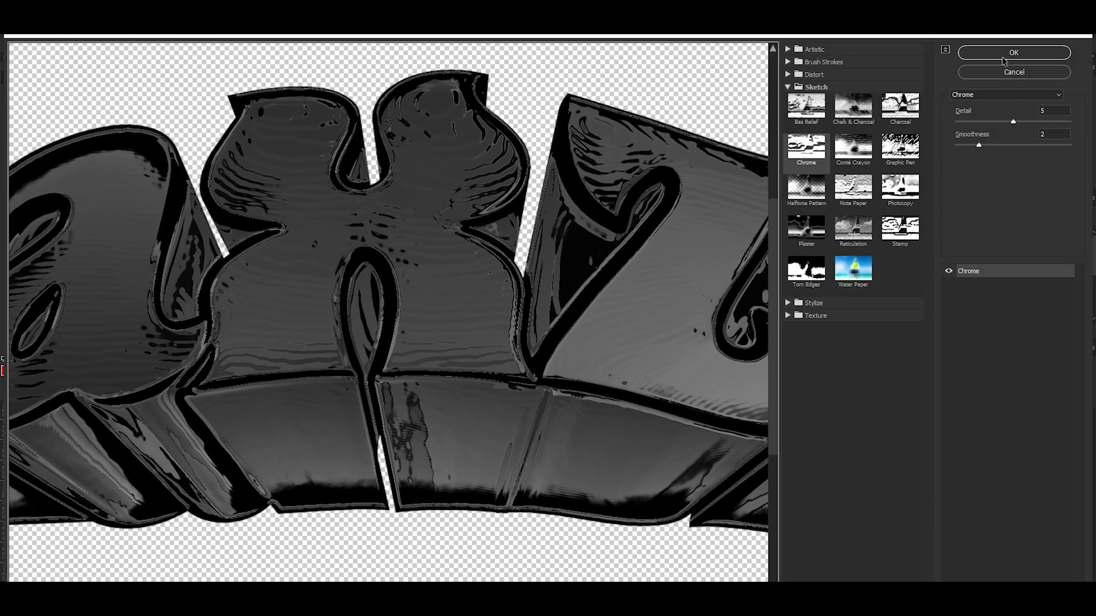
left_click(1005, 52)
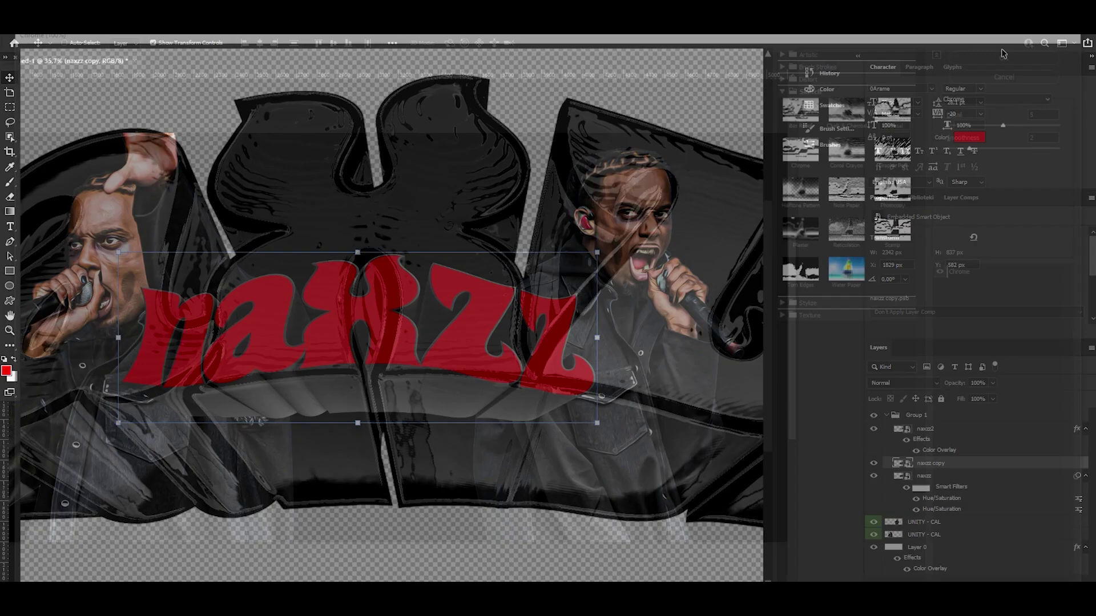
Set the naxzz copy's blend mode to Overlay and zoom in on the title.
left_click(900, 382)
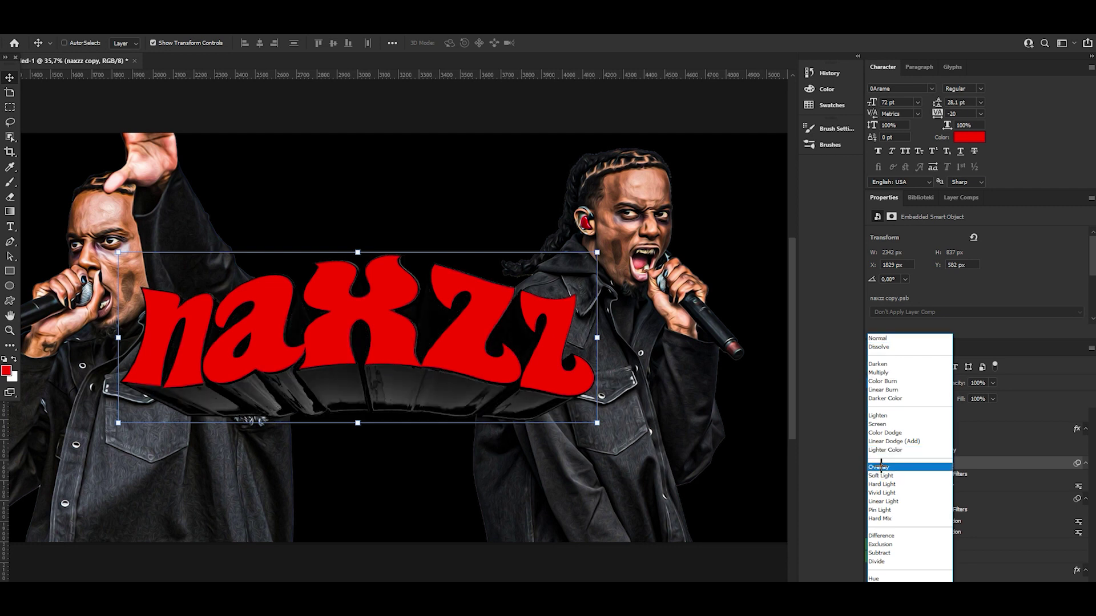
left_click(880, 467)
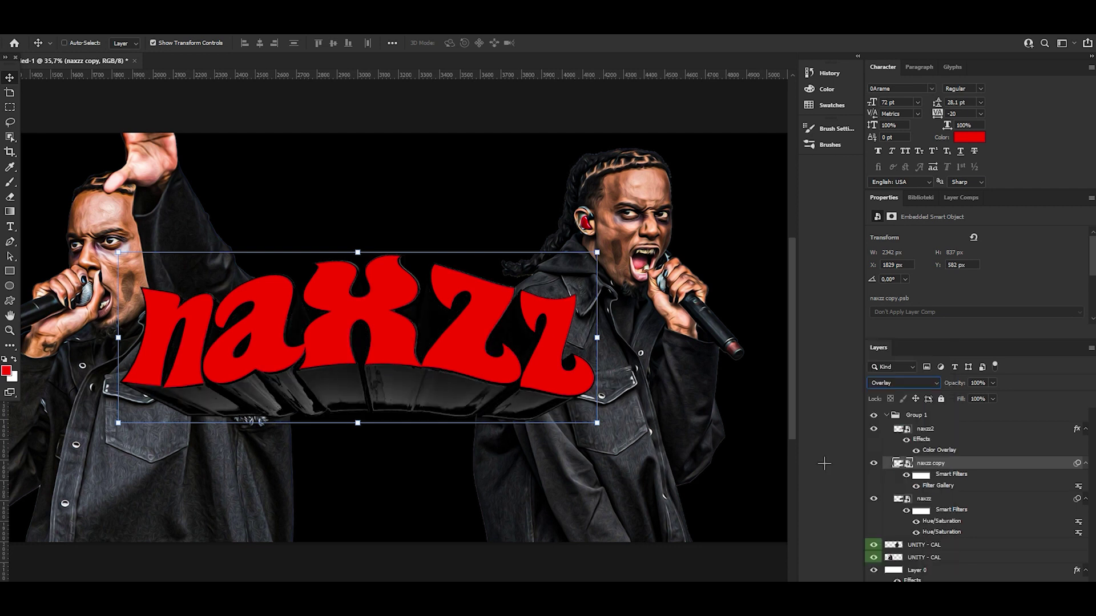
left_click(11, 331)
scroll(454, 328, "down", 5)
scroll(454, 328, "up", 5)
scroll(450, 322, "down", 3)
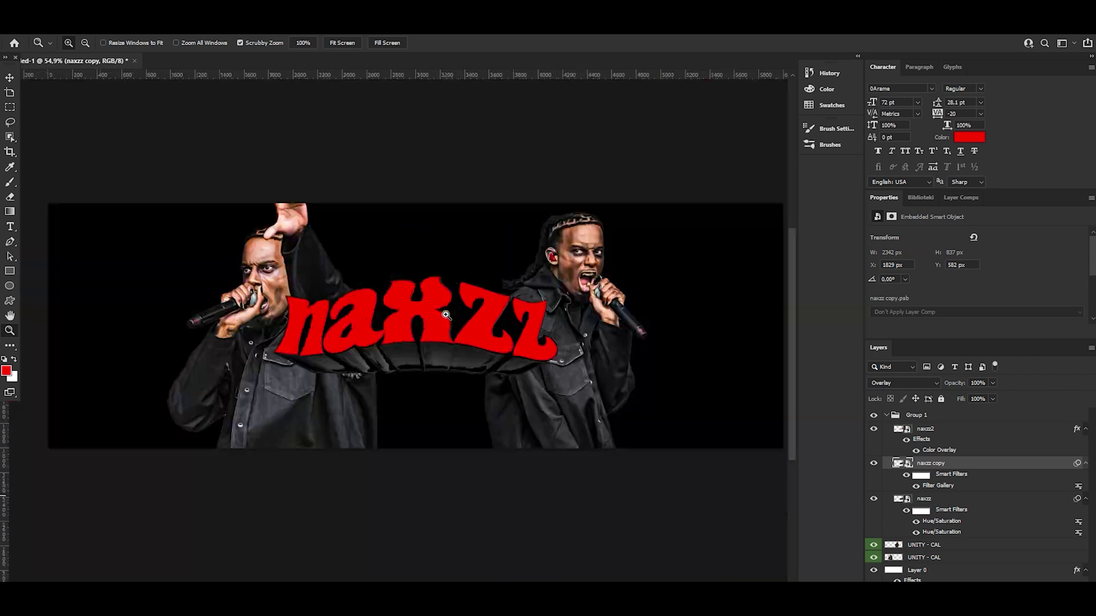
left_click_drag(446, 314, 502, 315)
scroll(393, 310, "down", 1)
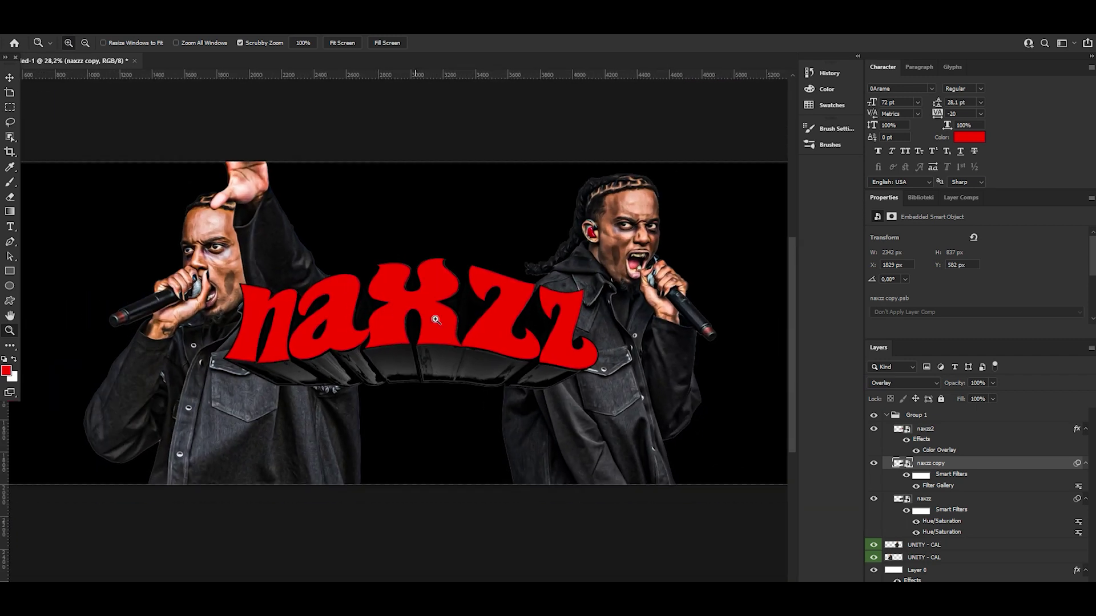
scroll(493, 317, "up", 3)
left_click(9, 77)
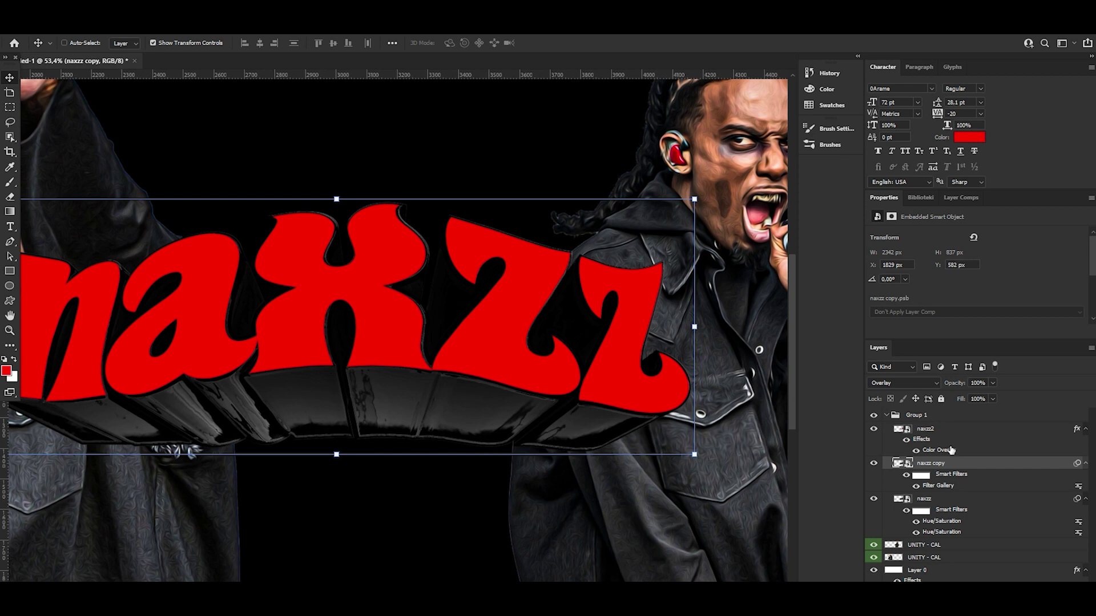
Add a new empty layer clipped to the red naxzz2 title.
left_click(925, 429)
mouse_move(573, 358)
left_mouse_down()
mouse_move(436, 294)
mouse_move(501, 314)
left_mouse_up()
key("ctrl+z")
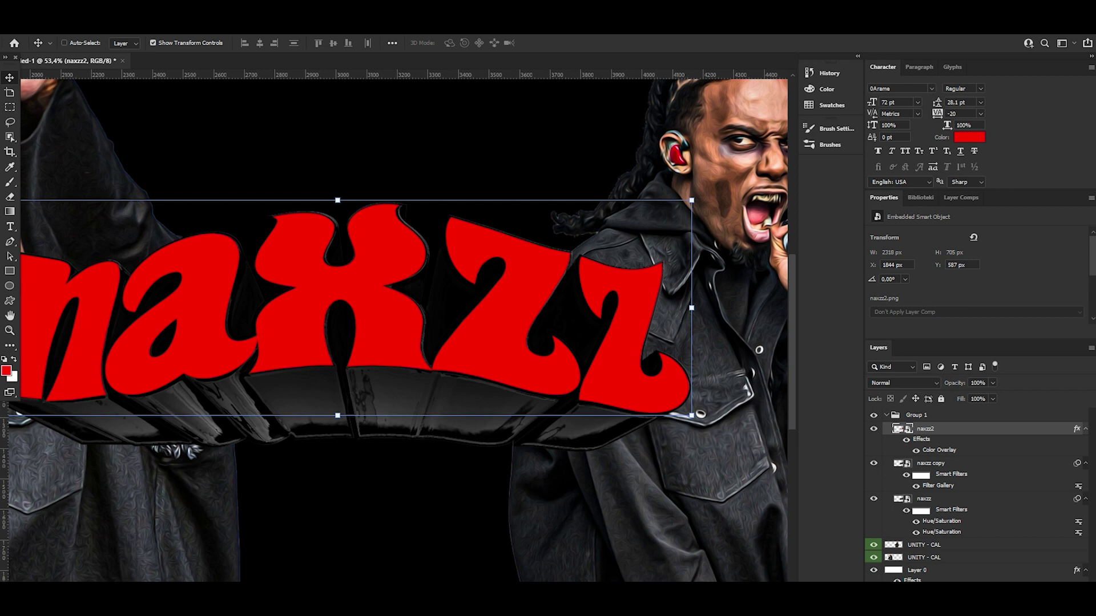
key("ctrl+shift+alt+n")
right_click(925, 409)
left_click(848, 349)
Convert naxzz2 to a smart object and lasso the lower half of the letters.
right_click(941, 436)
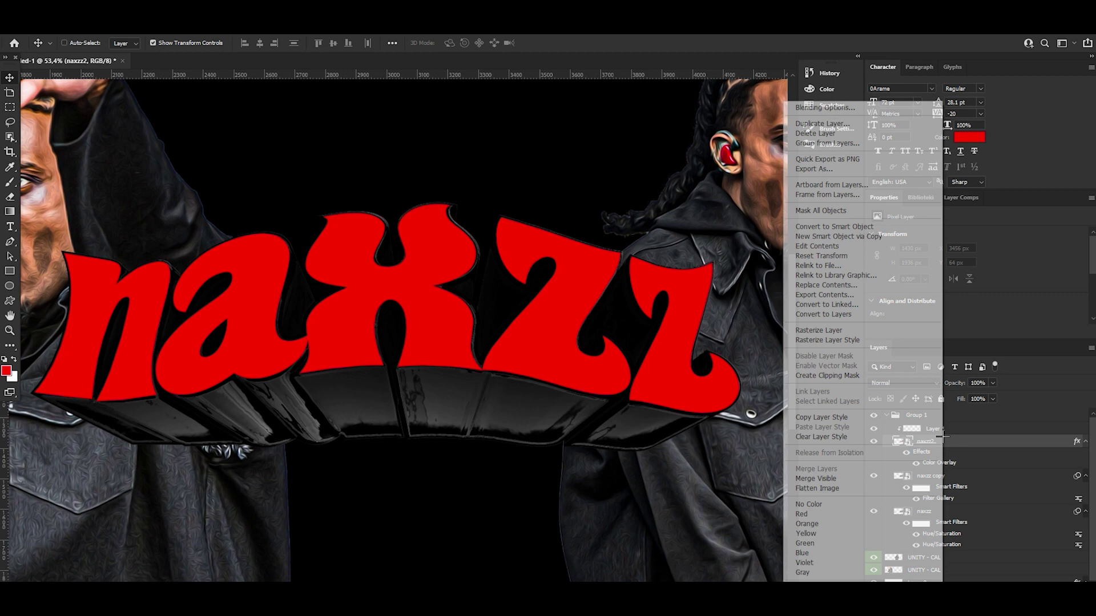
left_click(833, 226)
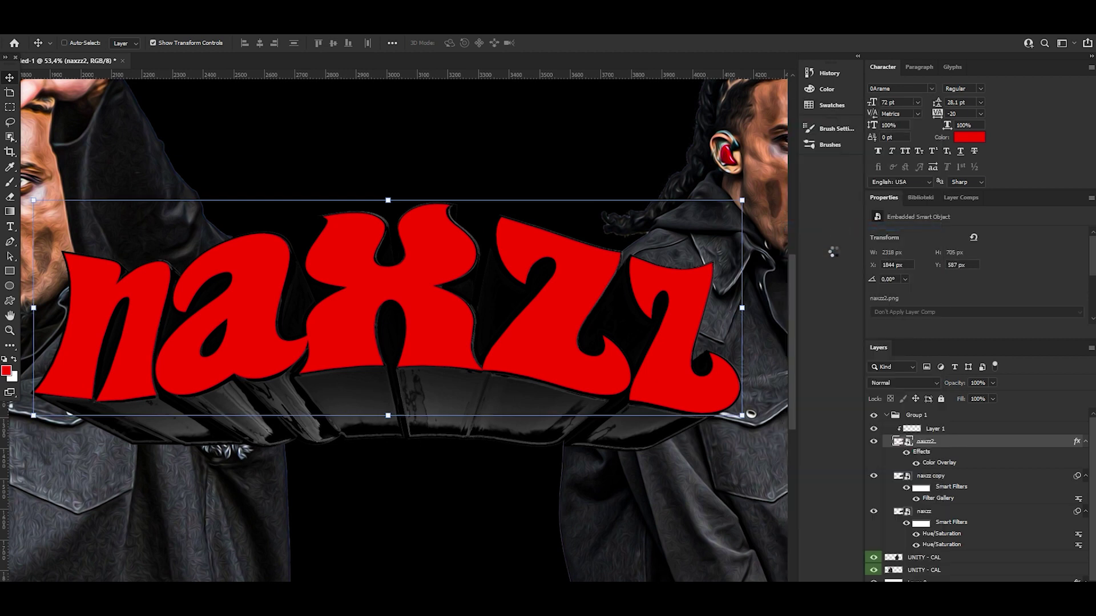
left_click(962, 429)
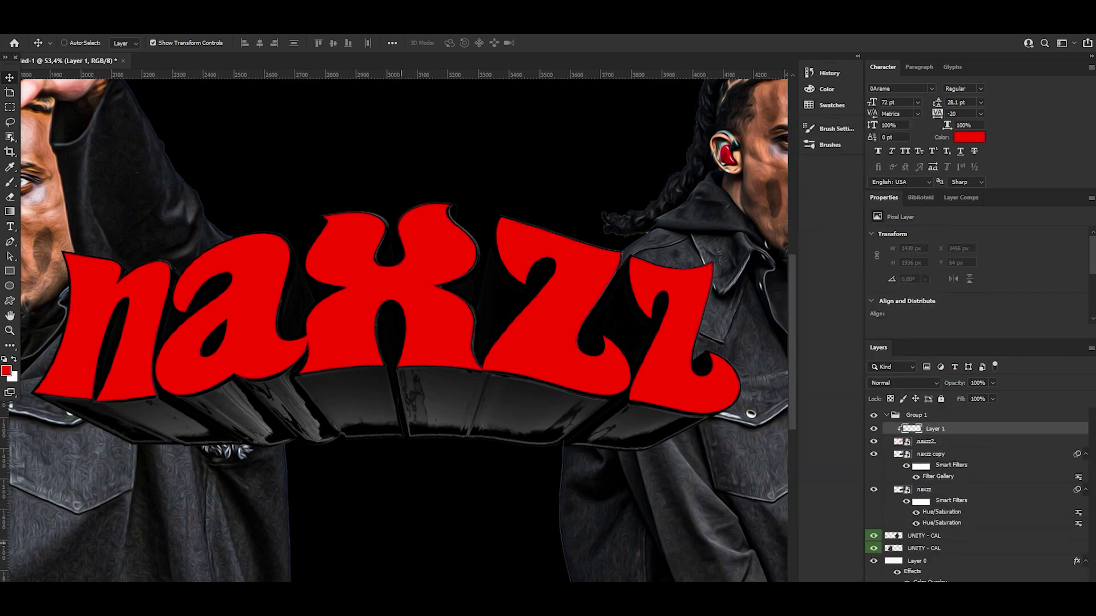
scroll(85, 180, "left", 3)
scroll(85, 180, "right", 4)
left_click(10, 330)
left_click_drag(80, 171, 53, 170)
left_click(10, 121)
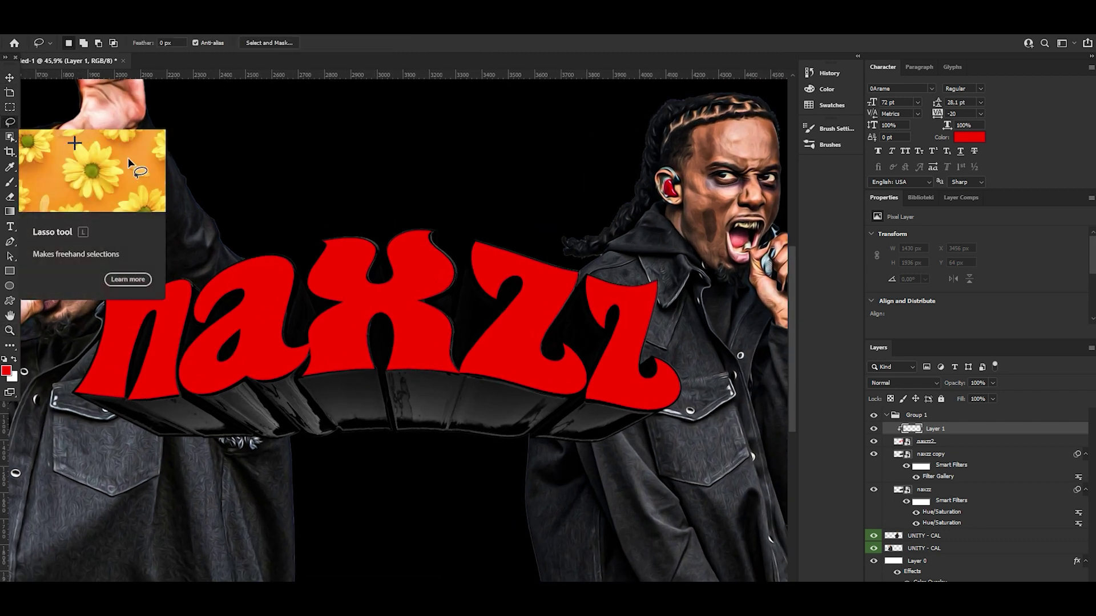
mouse_move(703, 420)
left_mouse_down()
mouse_move(535, 358)
mouse_move(455, 533)
mouse_move(486, 534)
left_mouse_up()
Fill the lassoed lower half with a dark grey #272727 Solid Color layer.
left_click(985, 594)
left_click(1013, 407)
left_click(444, 391)
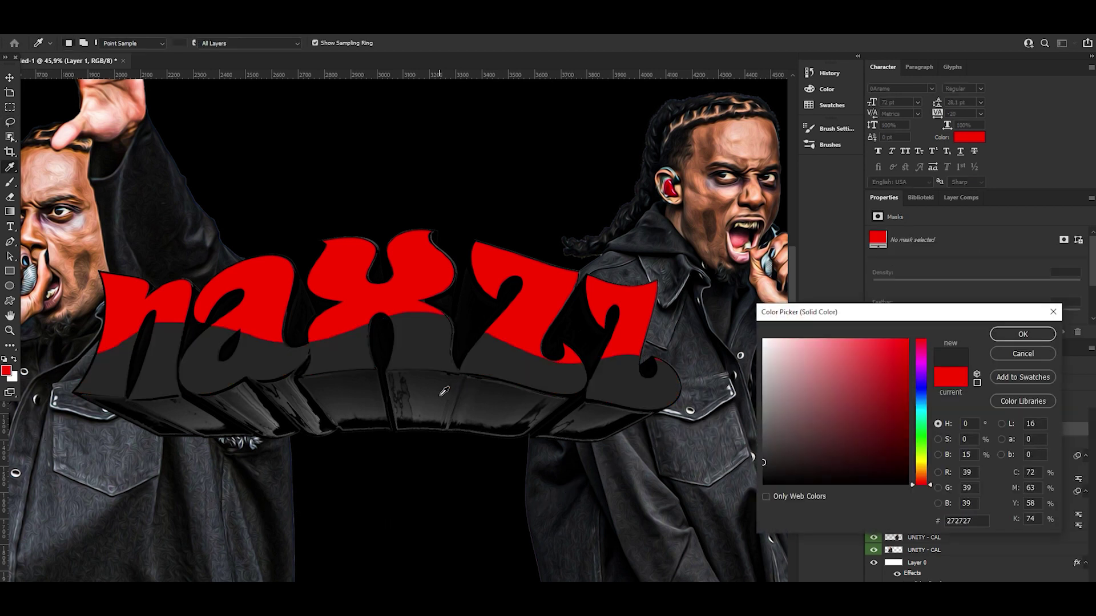
left_click(755, 467)
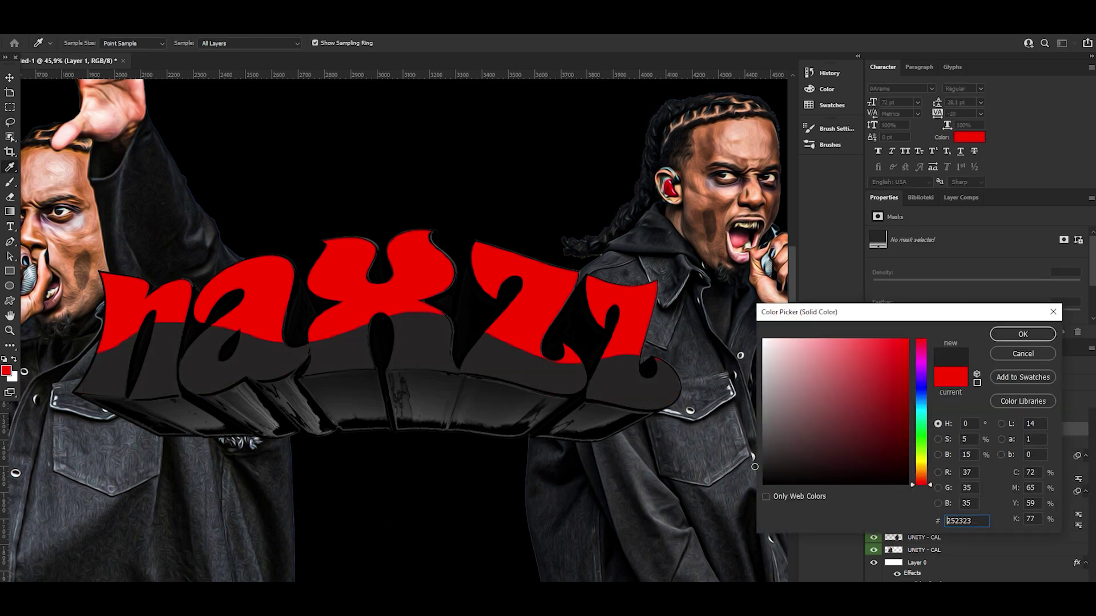
left_click(1017, 334)
Select the grey fill with the red title and convert them to a smart object.
left_click(9, 331)
left_click_drag(307, 324, 353, 308)
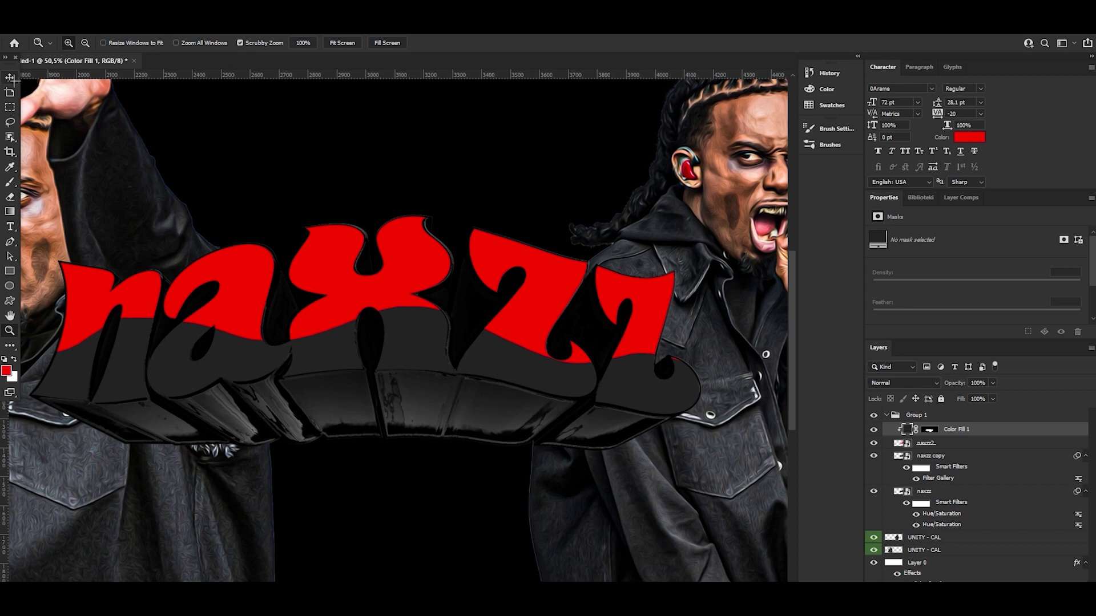
left_click(10, 77)
left_click(950, 445, "shift")
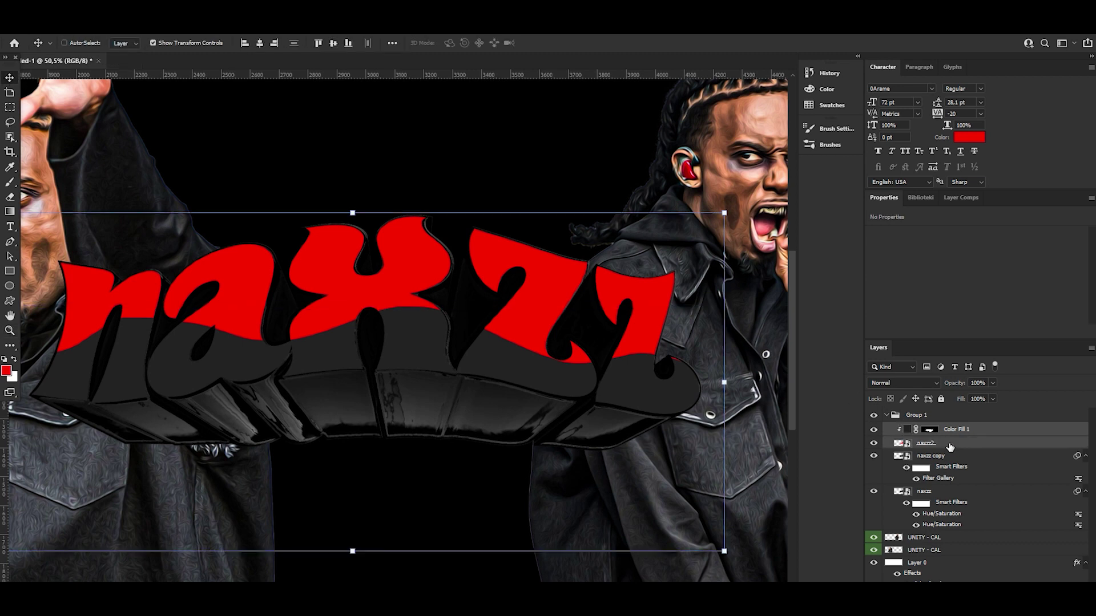
right_click(968, 443)
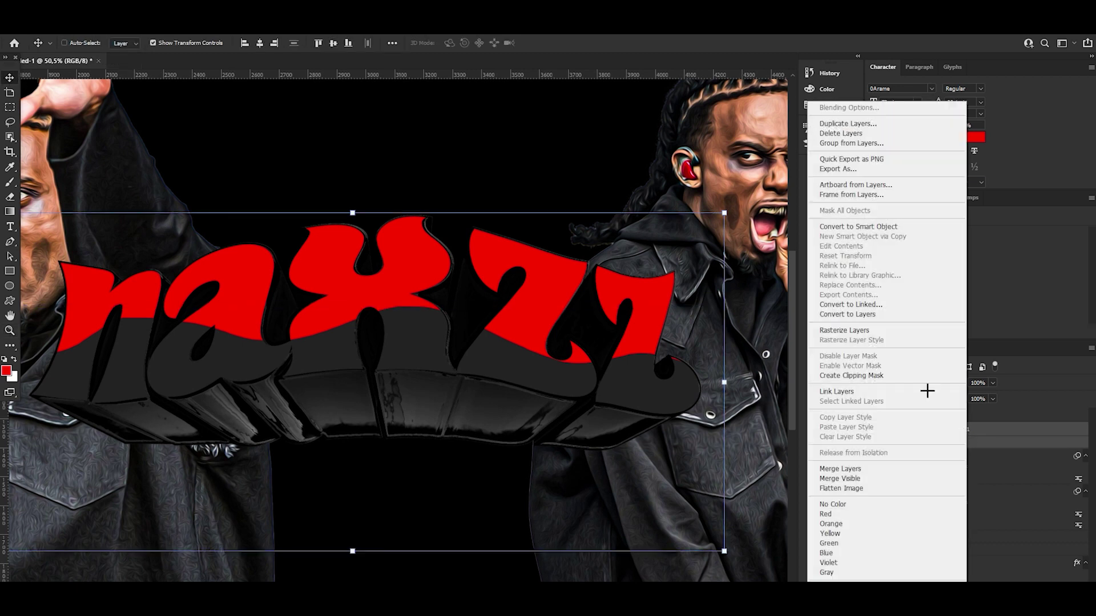
left_click(857, 227)
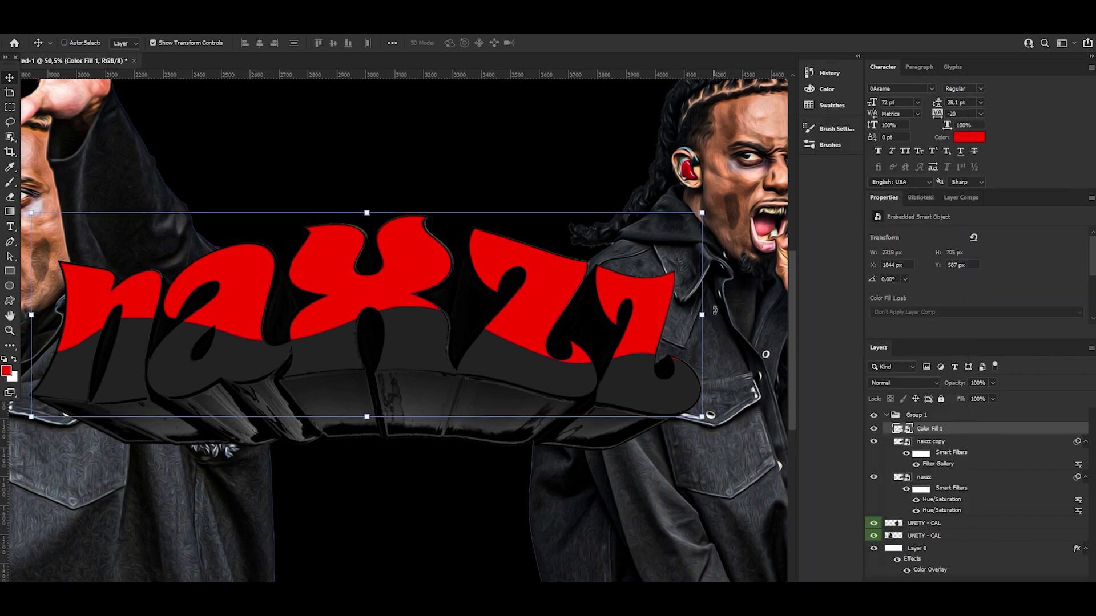
Tilt the grey fill about one degree, reposition it, and merge into the 'Color Fill 1' smart object.
key("ctrl+t")
left_click(565, 42)
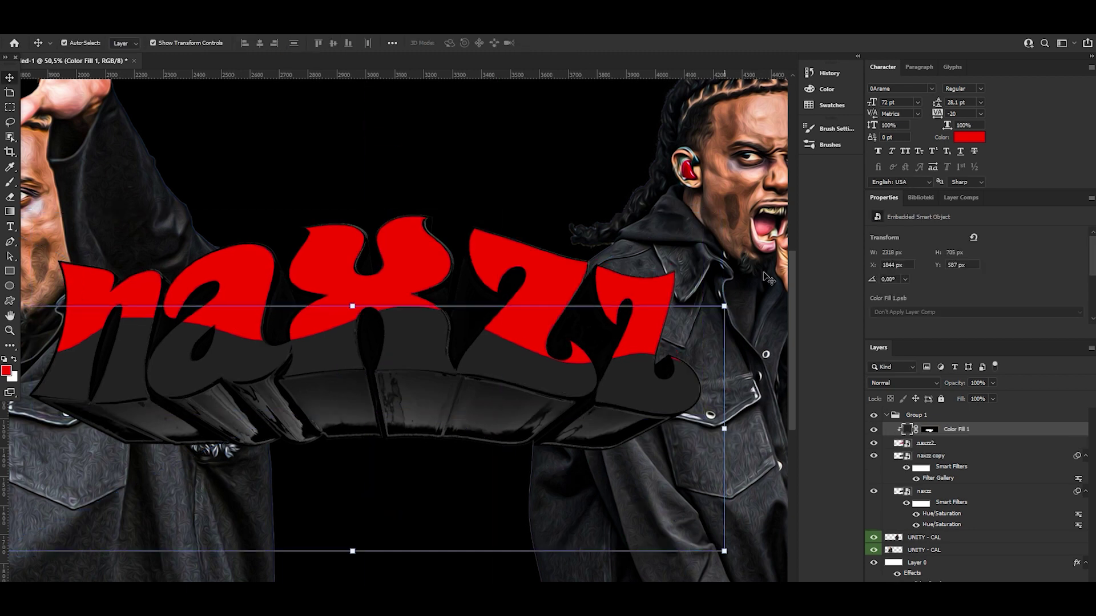
key("ctrl+t")
left_click_drag(740, 427, 738, 419)
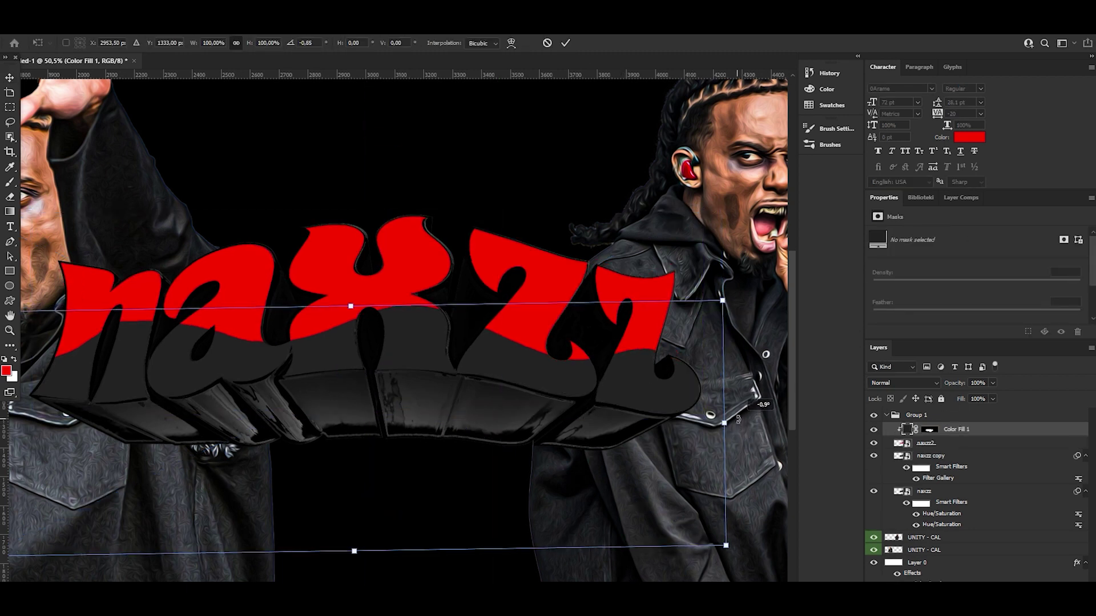
key("Return")
mouse_move(593, 339)
left_mouse_down()
mouse_move(590, 325)
mouse_move(596, 341)
left_mouse_up()
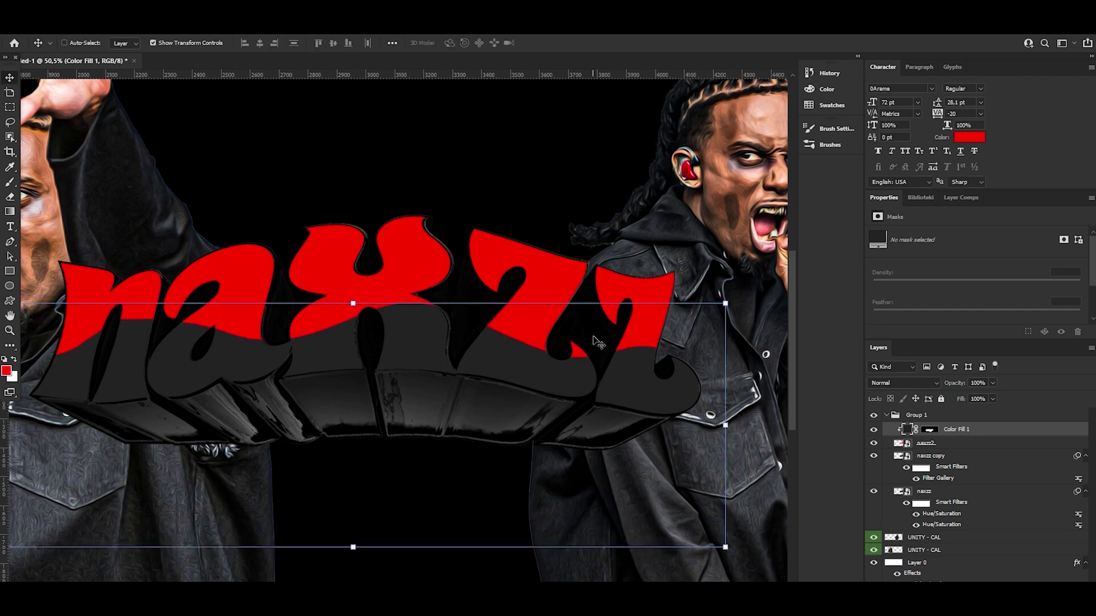
right_click(952, 449)
left_click(649, 317)
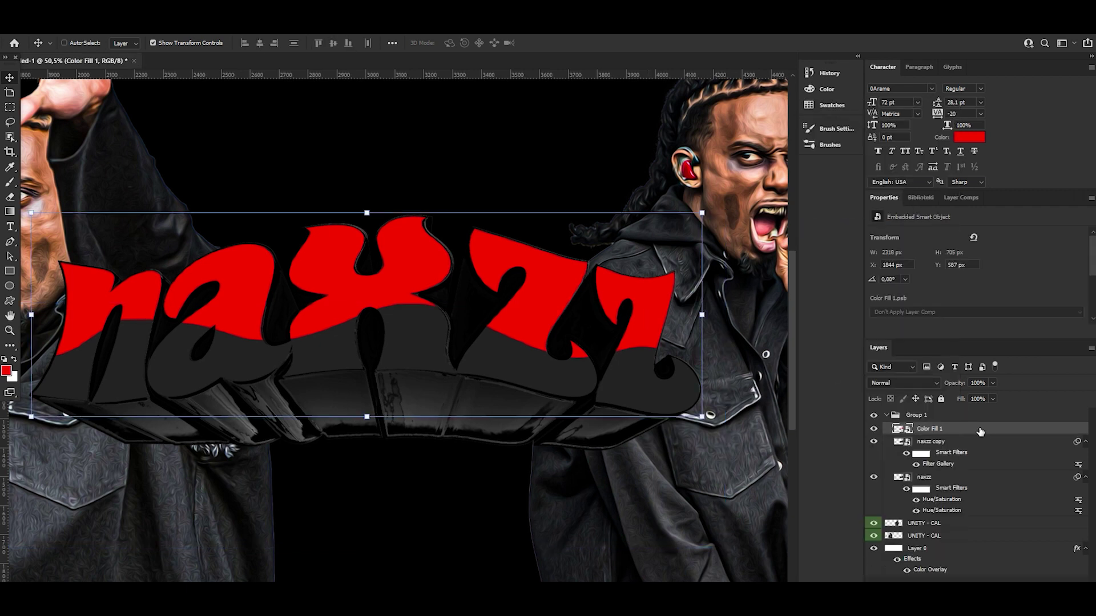
Add a Satin layer style to the Color Fill 1 title.
left_click(596, 370)
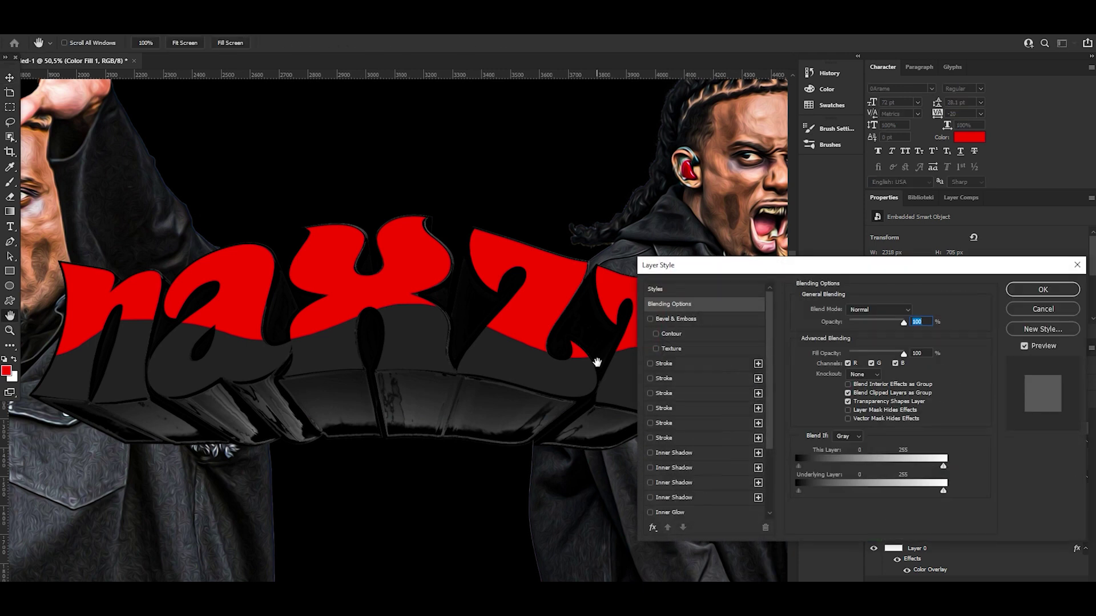
scroll(690, 418, "down", 2)
scroll(689, 417, "down", 2)
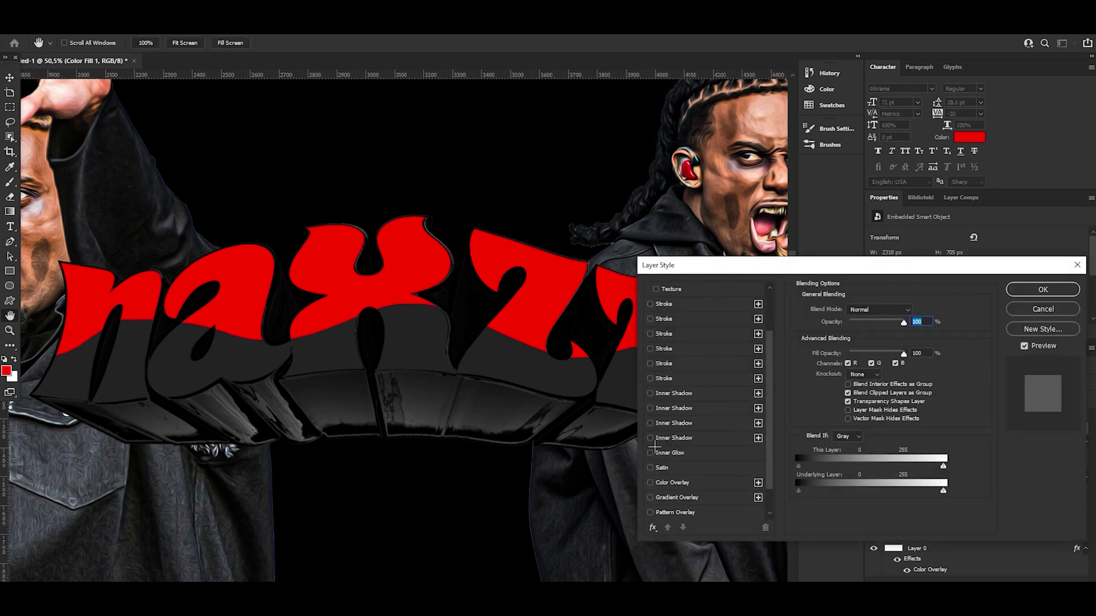
left_click(651, 467)
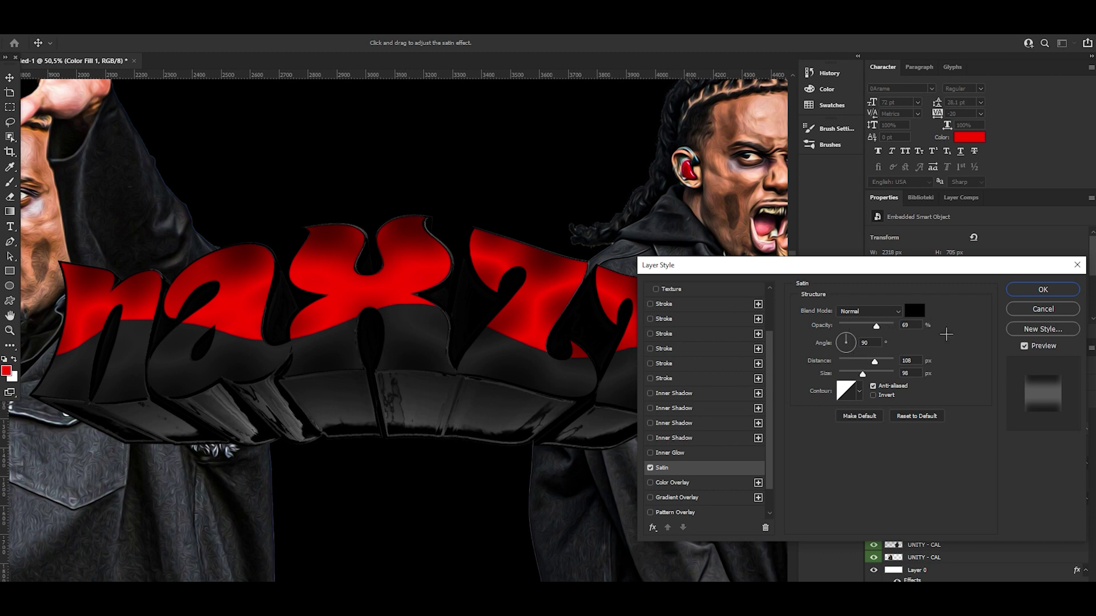
left_click(1034, 290)
Convert the styled title to a smart object and duplicate it as 'Color Fill 1 copy'.
right_click(934, 428)
left_click(854, 227)
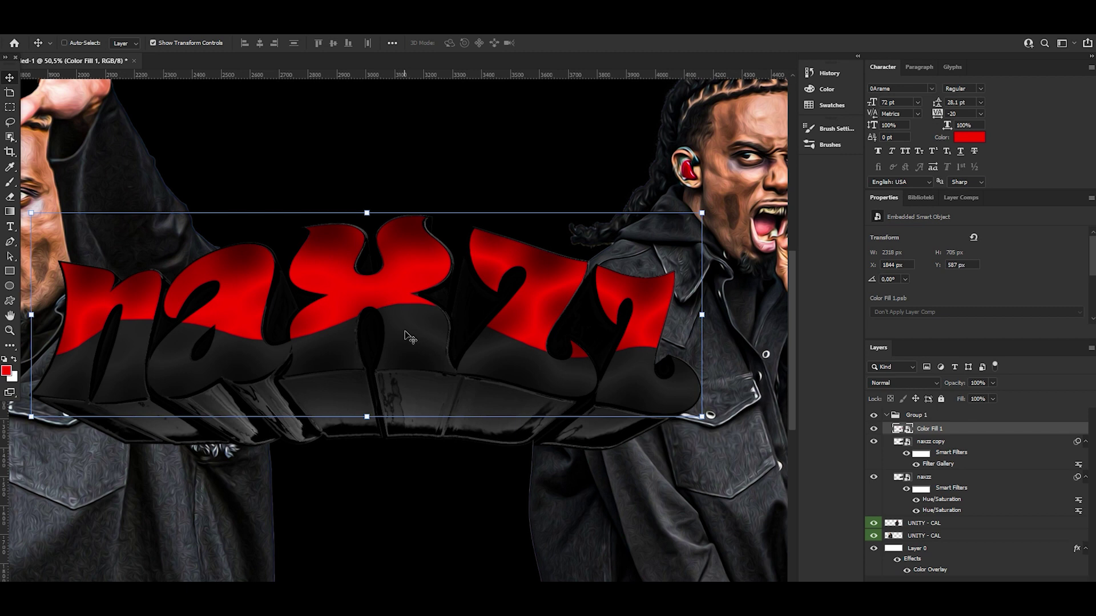
key("ctrl+j")
left_click(163, 29)
Apply the Sketch > Chrome filter to the fill layer with detail 4 and smoothness 4.
left_click(190, 90)
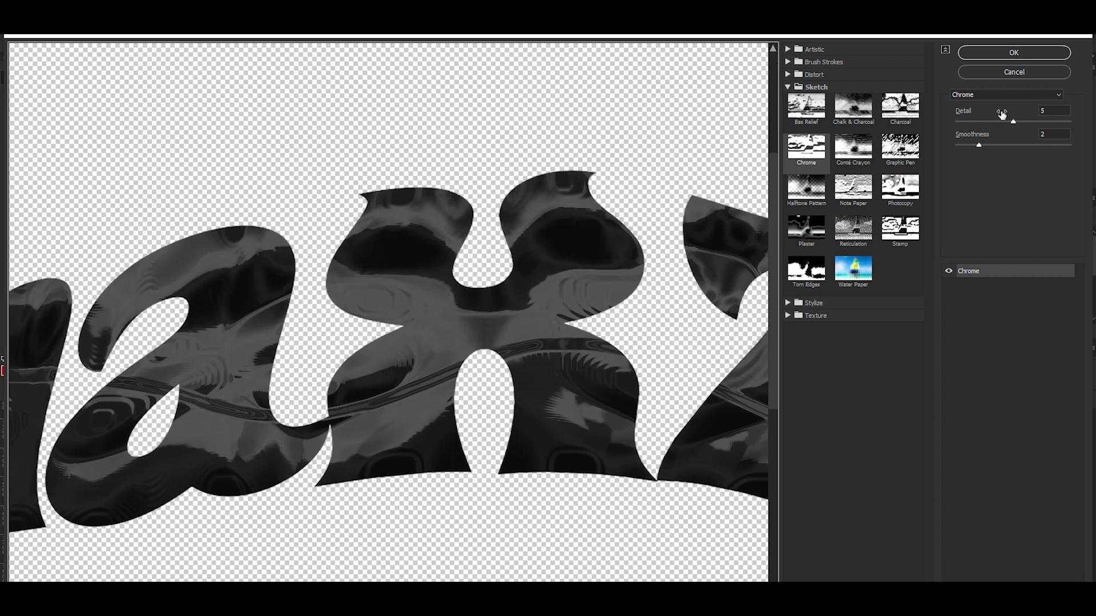
left_click_drag(1013, 122, 1003, 121)
left_click(999, 146)
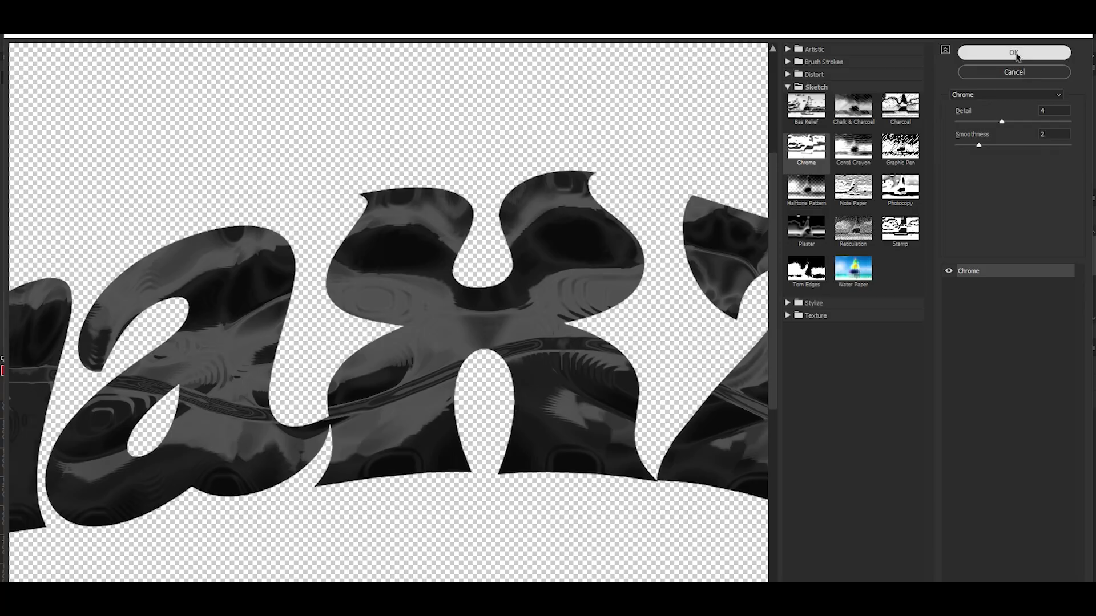
left_click(1013, 52)
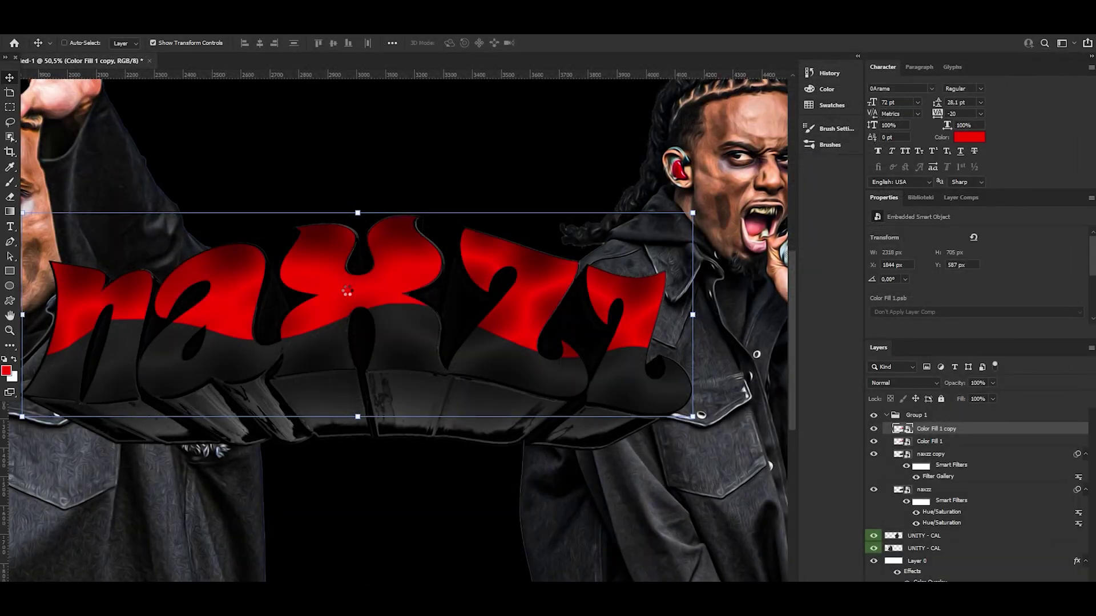
Blend the chrome copy in Screen mode and combine both fill layers into one smart object.
left_click(886, 382)
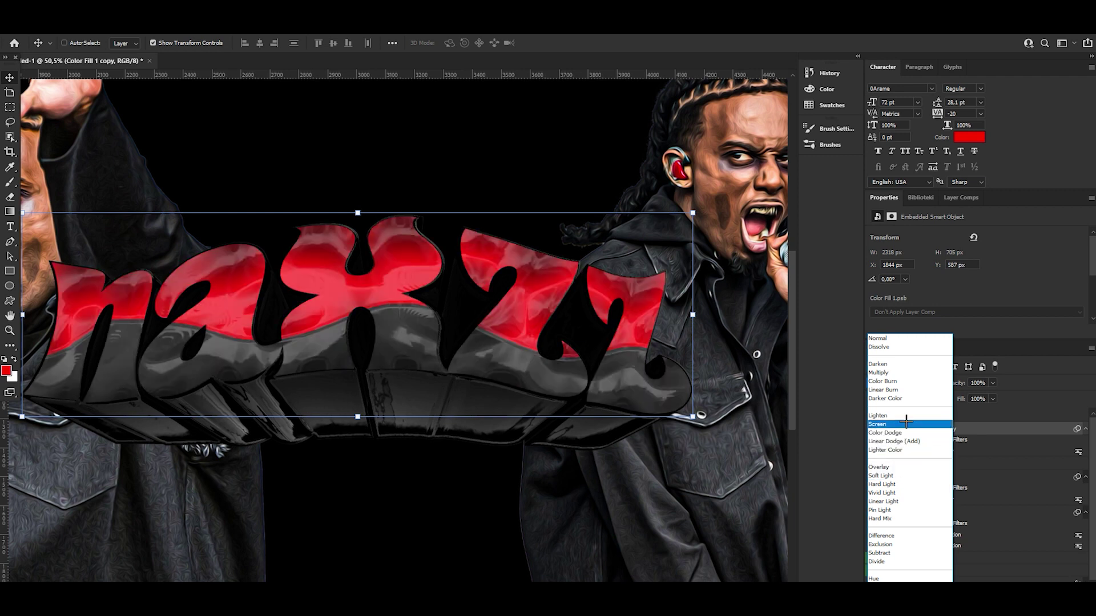
left_click(906, 423)
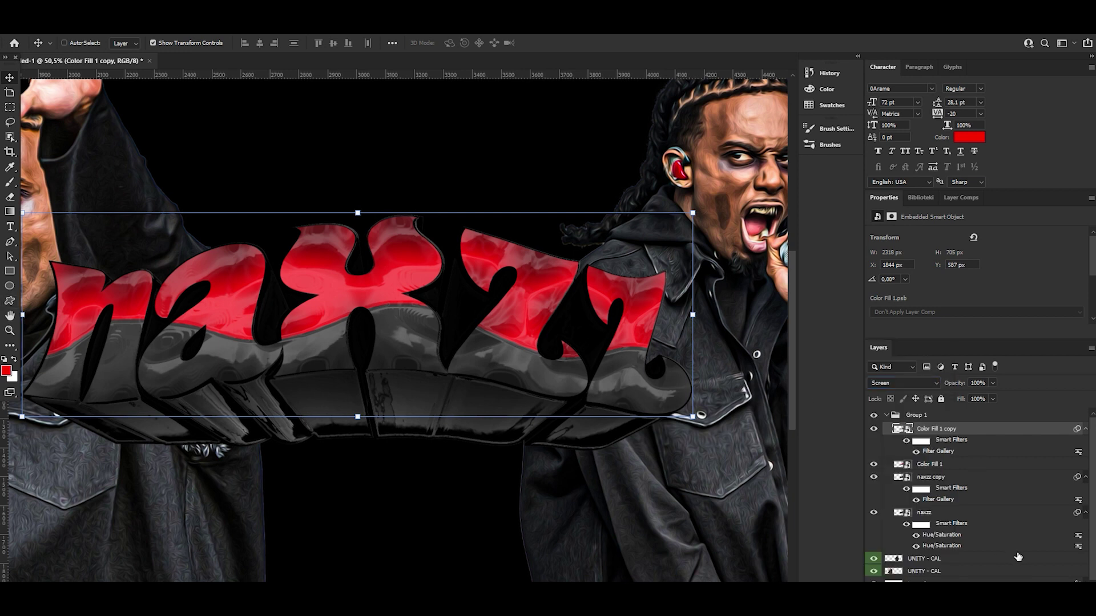
right_click(949, 464)
left_click(856, 228)
mouse_move(409, 302)
left_mouse_down()
mouse_move(451, 309)
mouse_move(404, 305)
left_mouse_up()
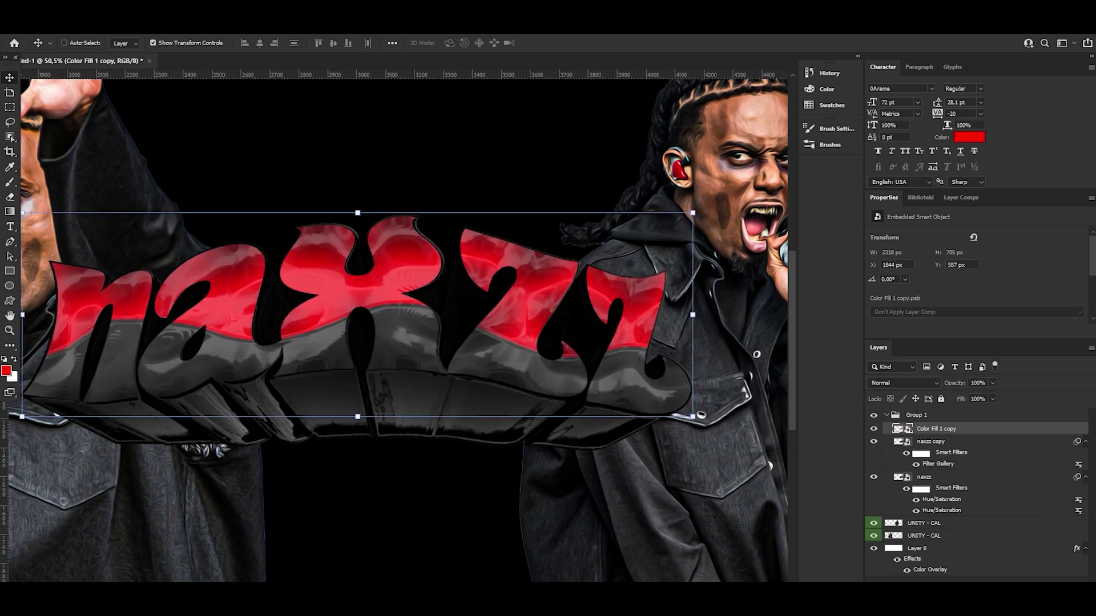
Add a new empty layer clipped to the chrome fill as a clipping mask.
key("ctrl+shift+alt+n")
right_click(952, 437)
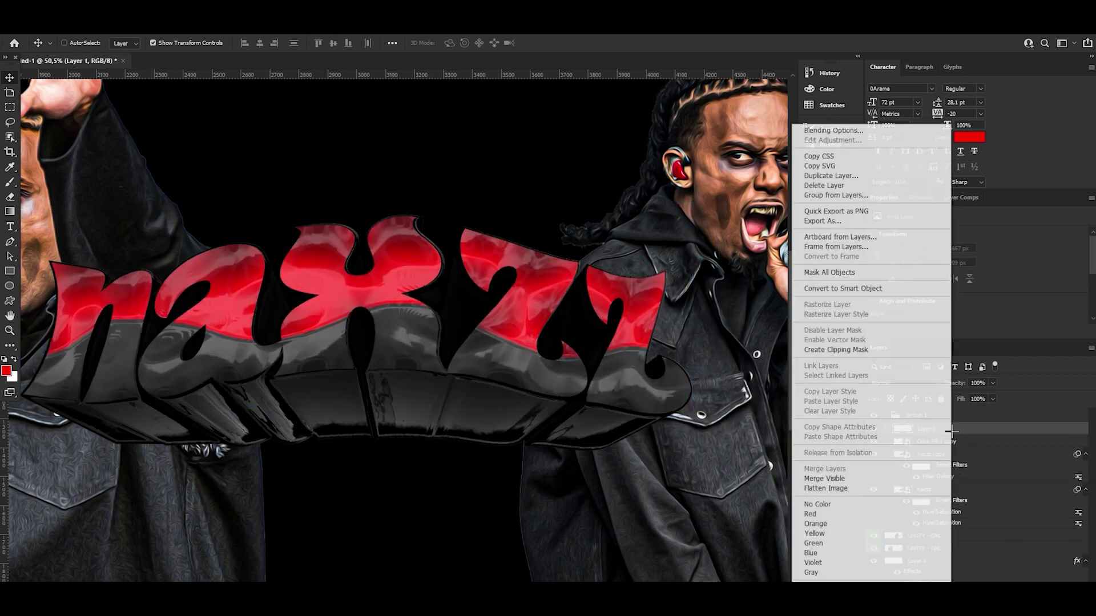
left_click(827, 349)
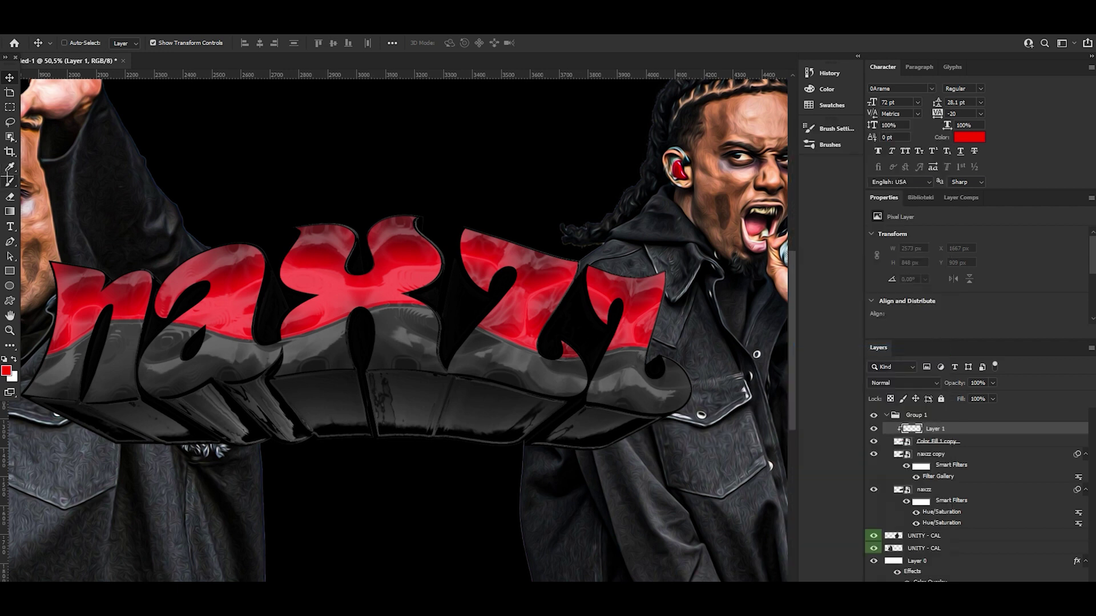
Brush solid red over the naxzz letters and set the layer to Saturation blend mode.
key("b")
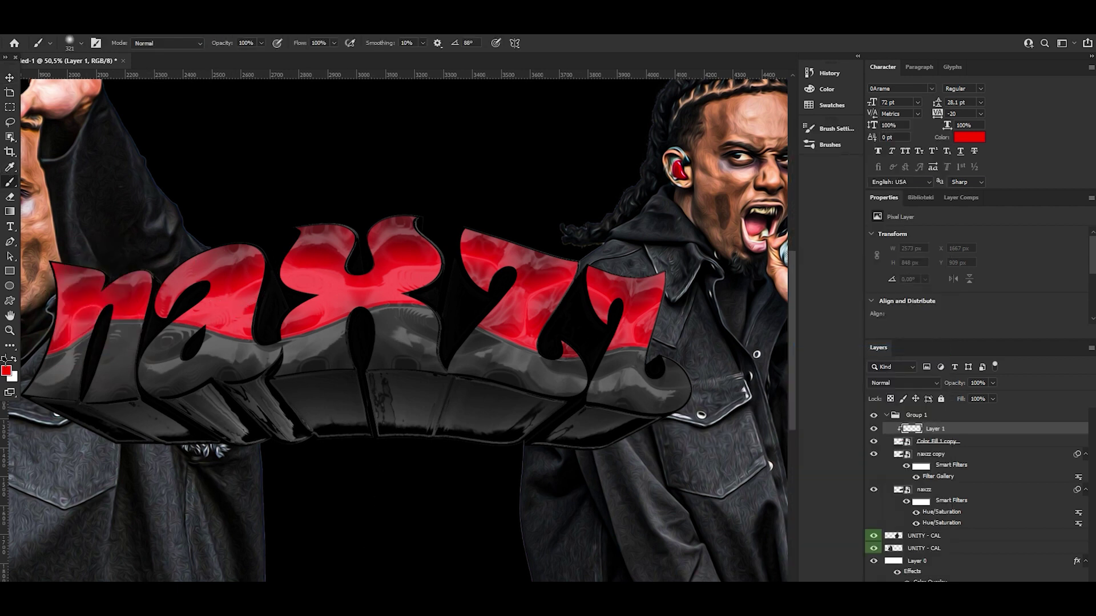
left_click(6, 370)
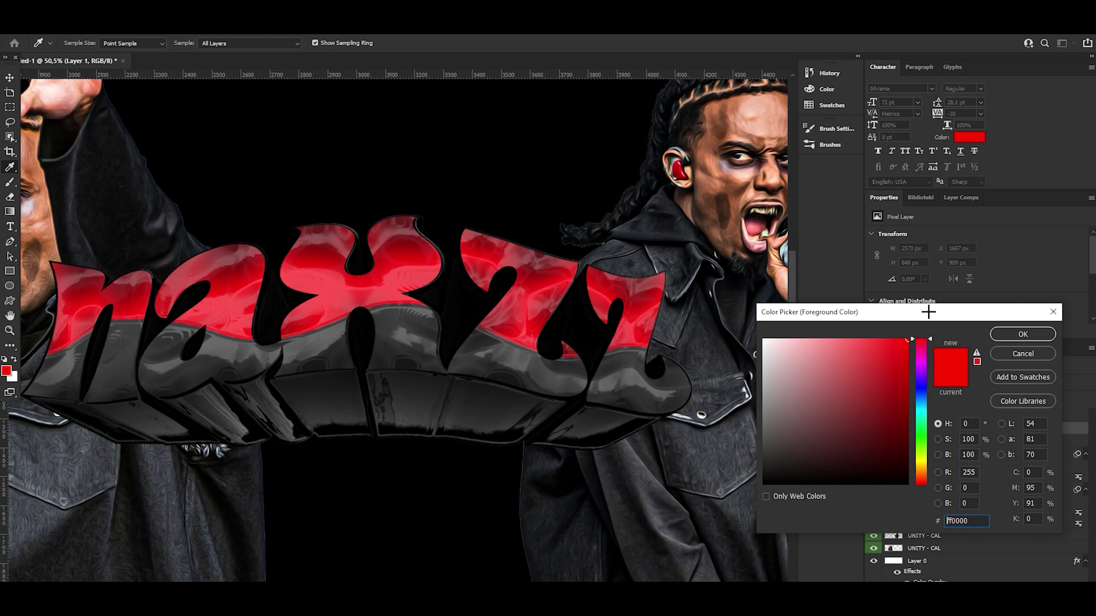
left_click(1020, 334)
scroll(138, 300, "left", 3)
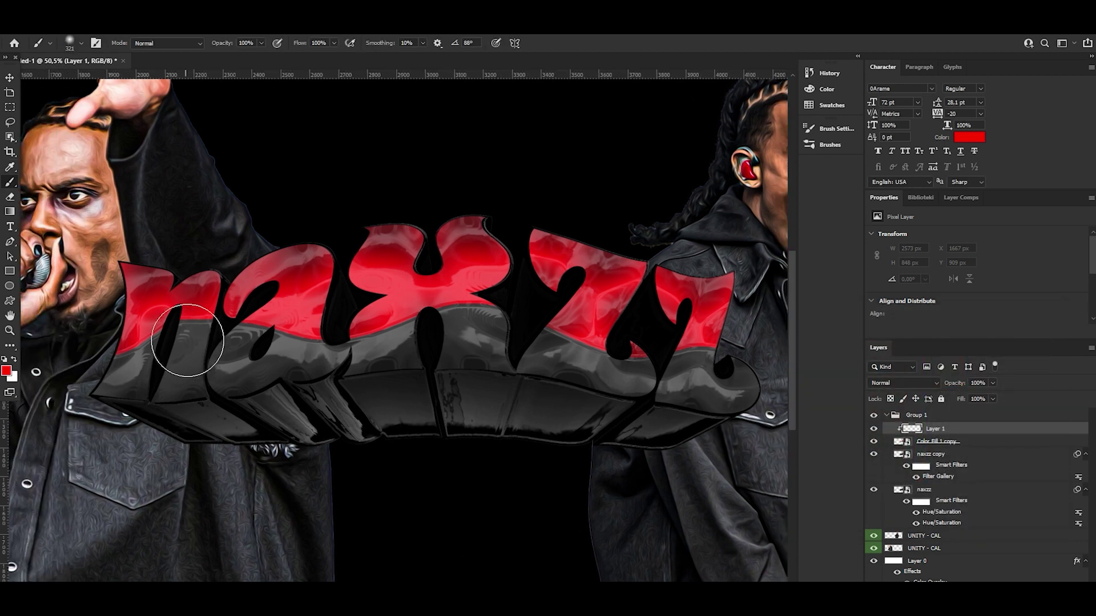
mouse_move(137, 300)
left_mouse_down()
mouse_move(258, 270)
mouse_move(745, 283)
mouse_move(606, 262)
left_mouse_up()
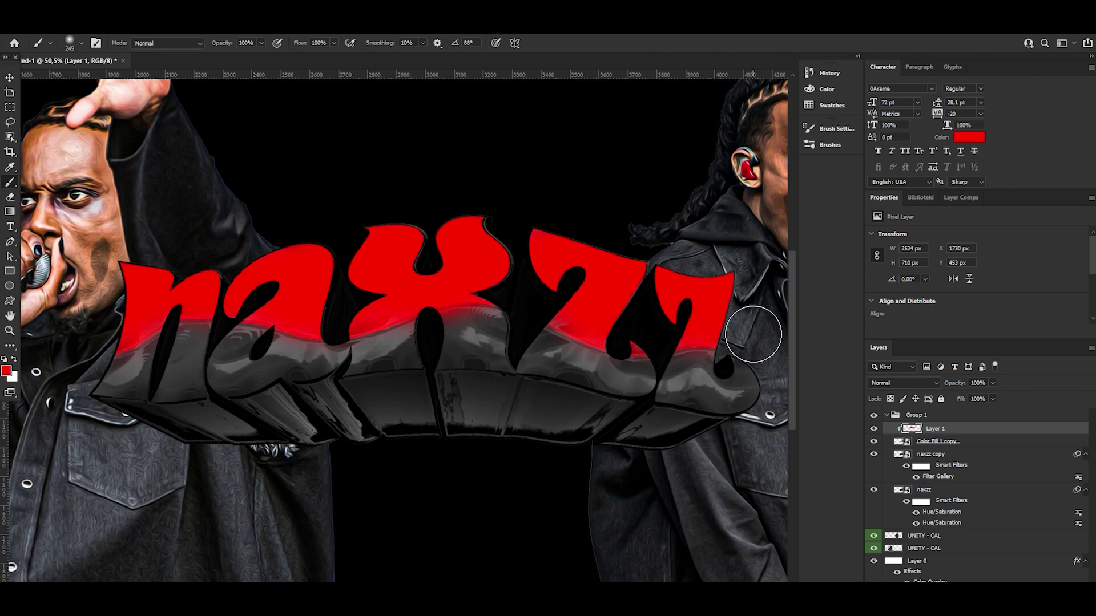
left_click(898, 381)
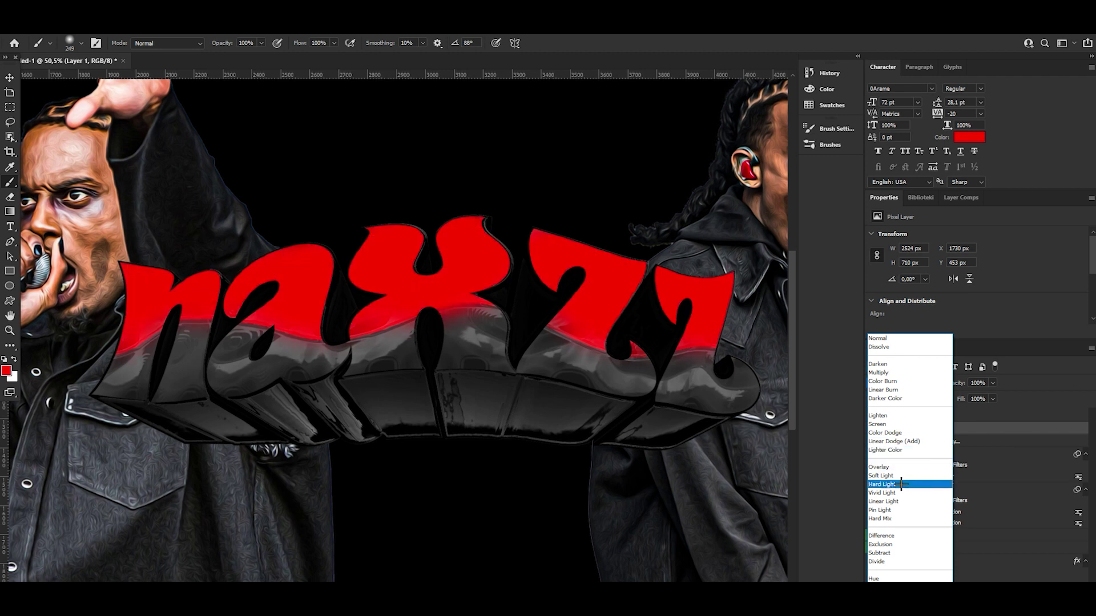
left_click(894, 586)
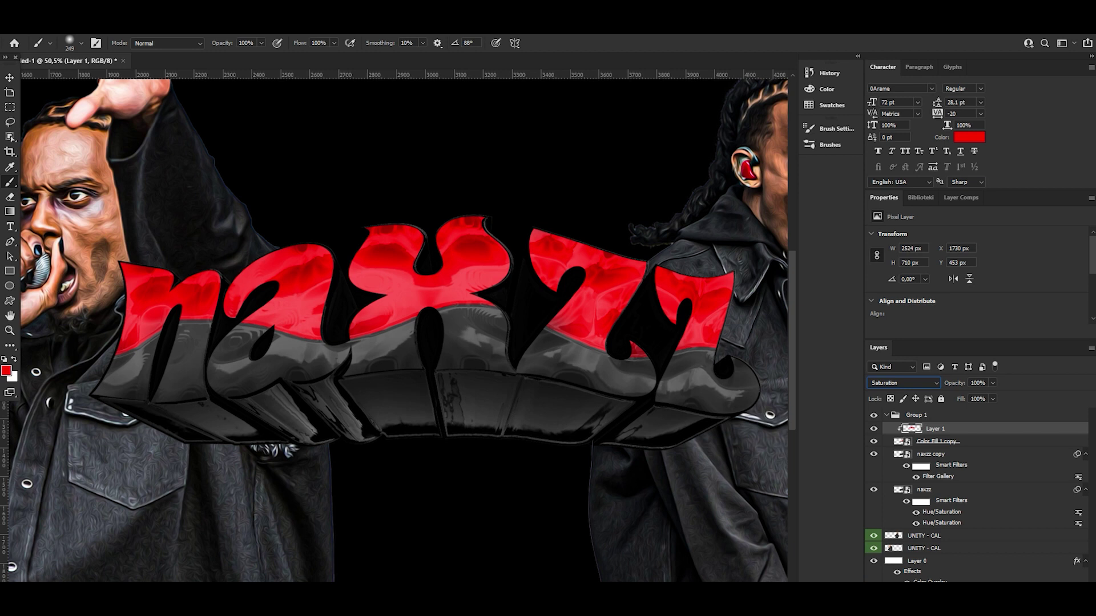
left_click(10, 330)
Convert Layer 1 through naxzz copy into a single smart object.
left_click_drag(403, 296, 424, 295)
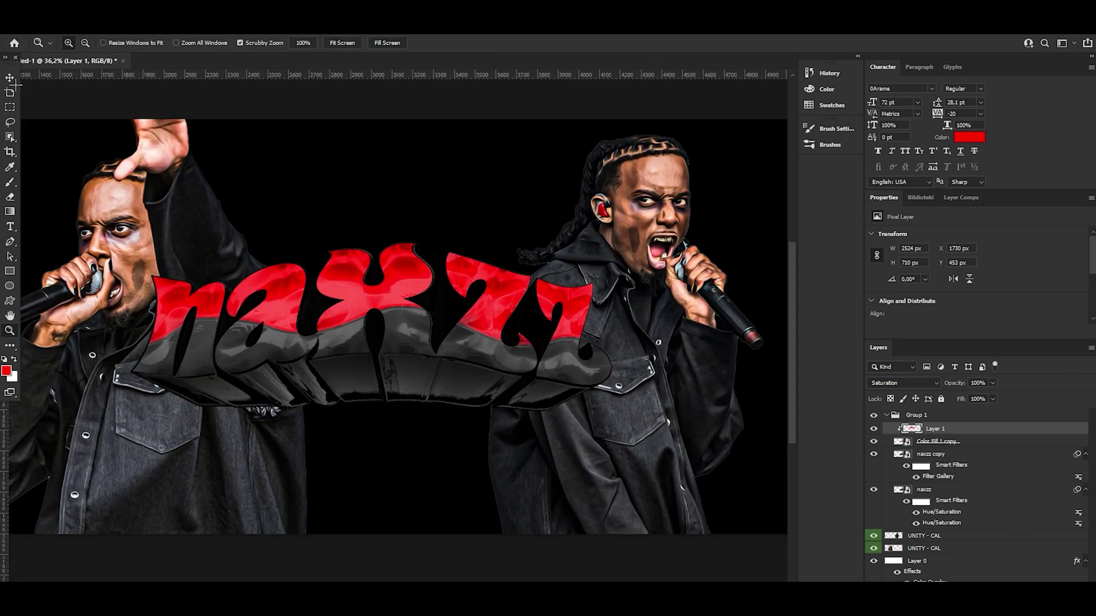
left_click(11, 79)
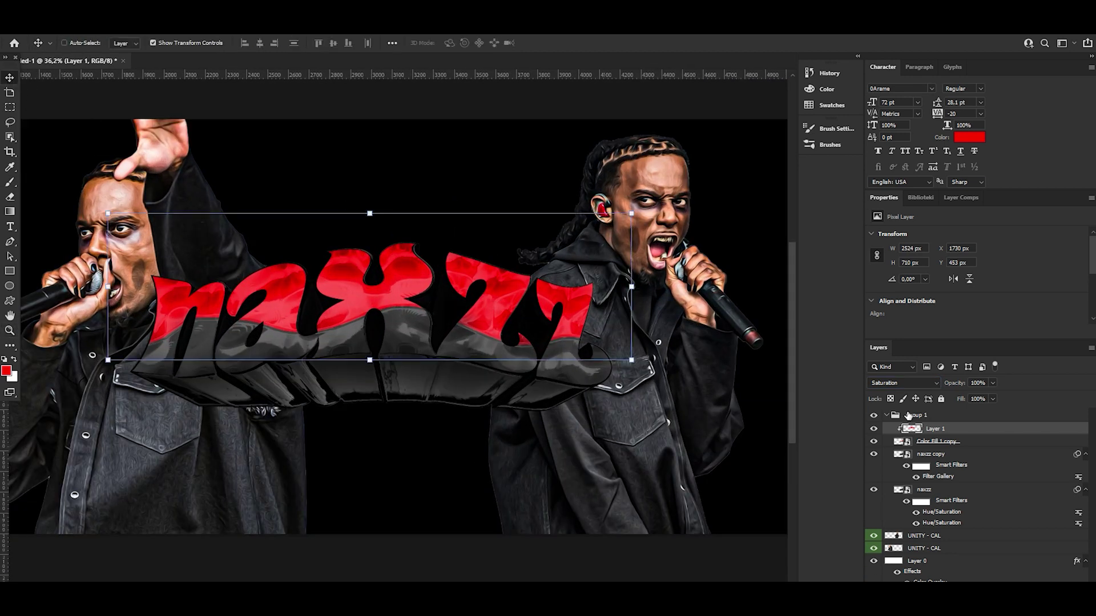
left_click(946, 454, "shift")
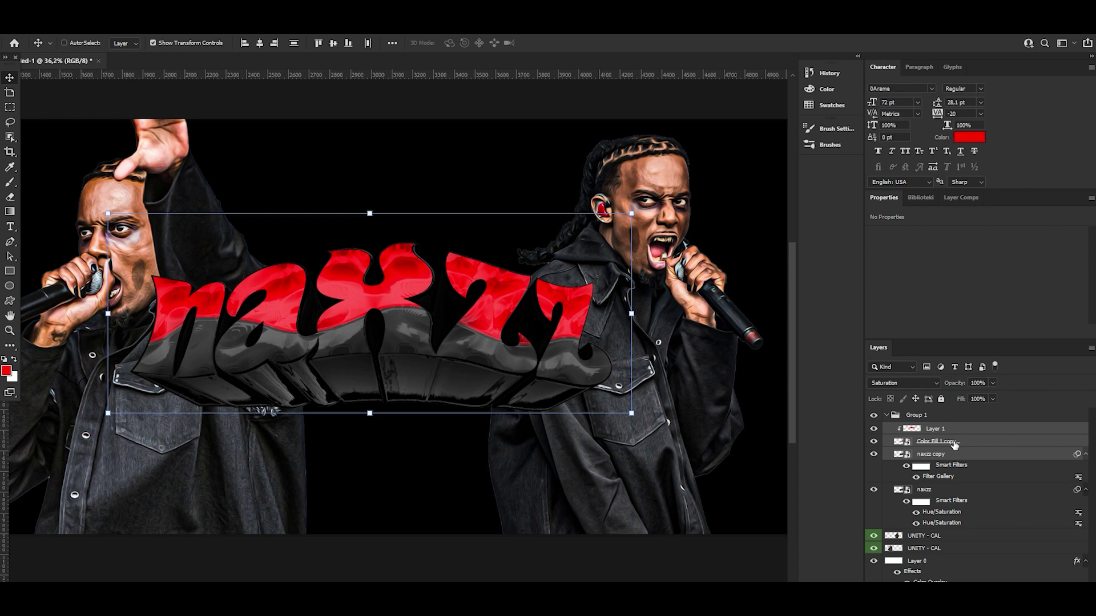
right_click(948, 429)
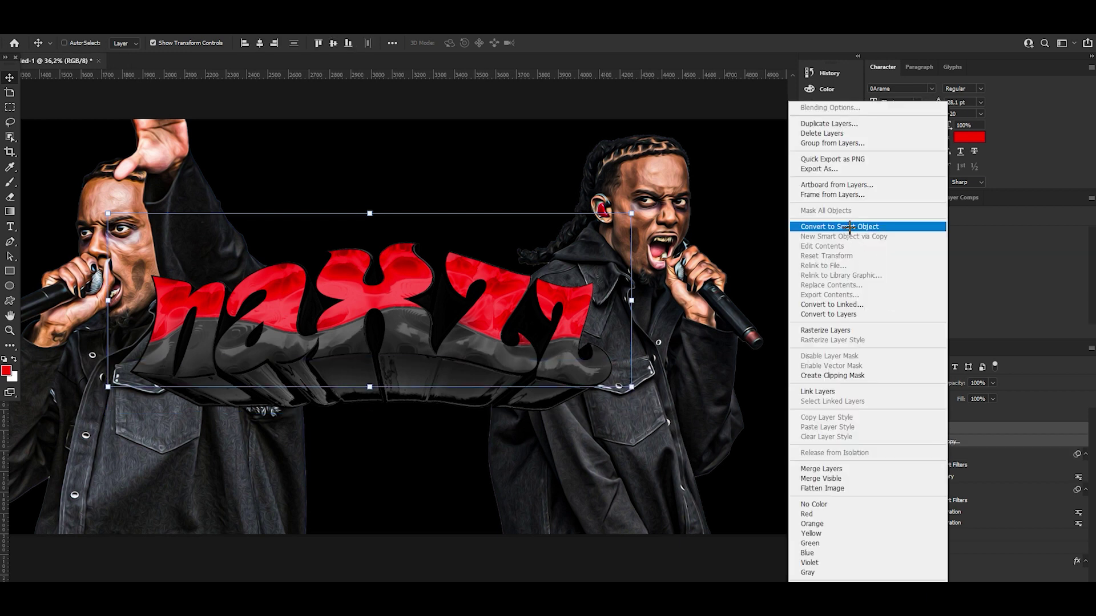
left_click(849, 228)
left_click(873, 429)
Try an Inner Shadow style on the title, then clear all its layer effects.
key("z")
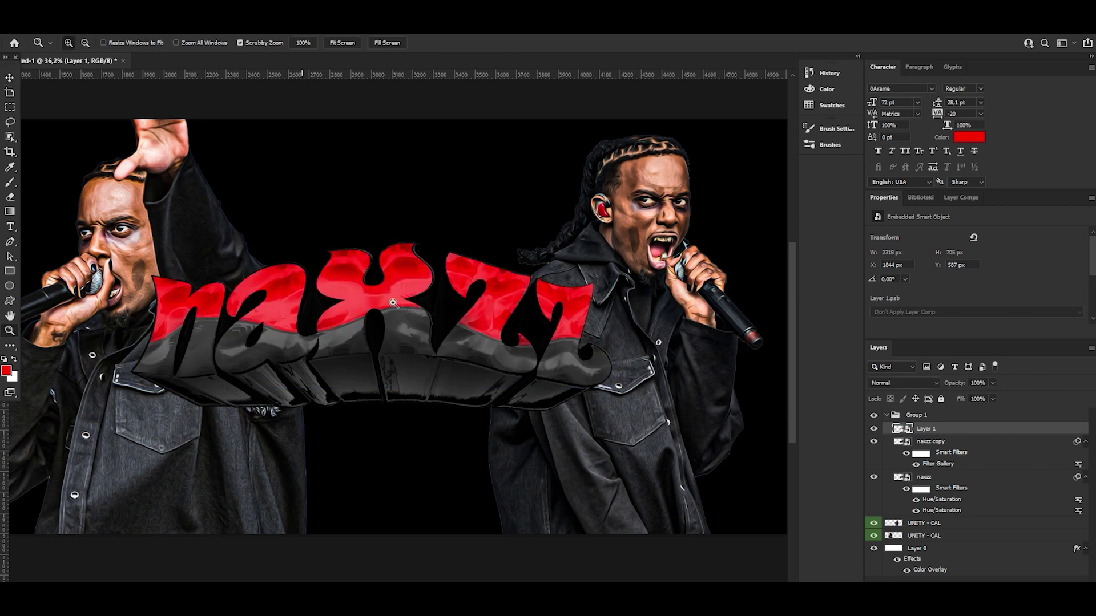
left_click_drag(393, 302, 483, 301)
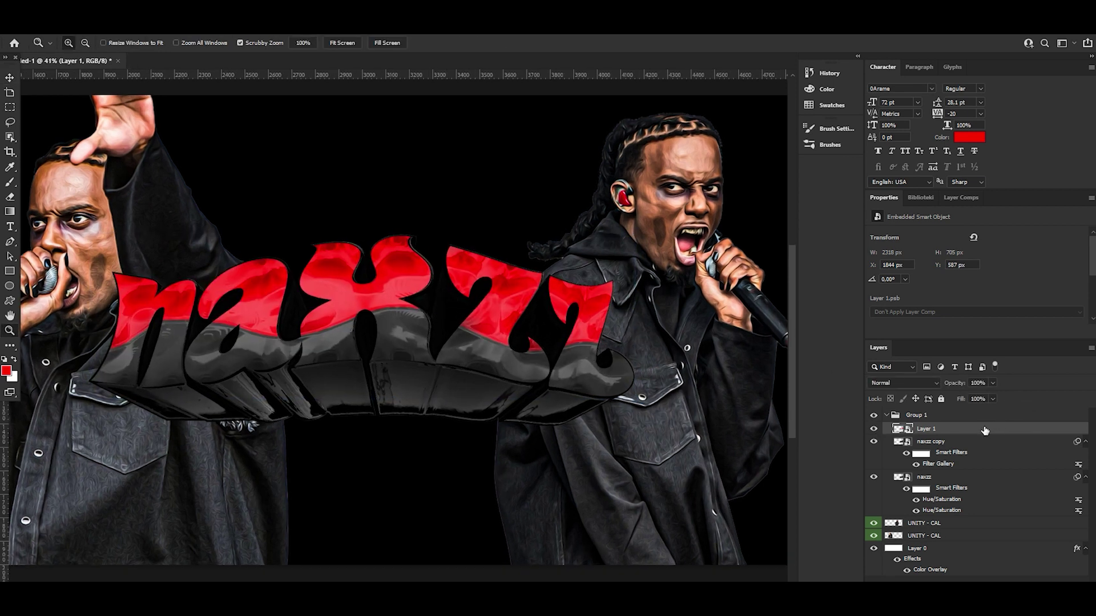
key("ctrl+alt+b")
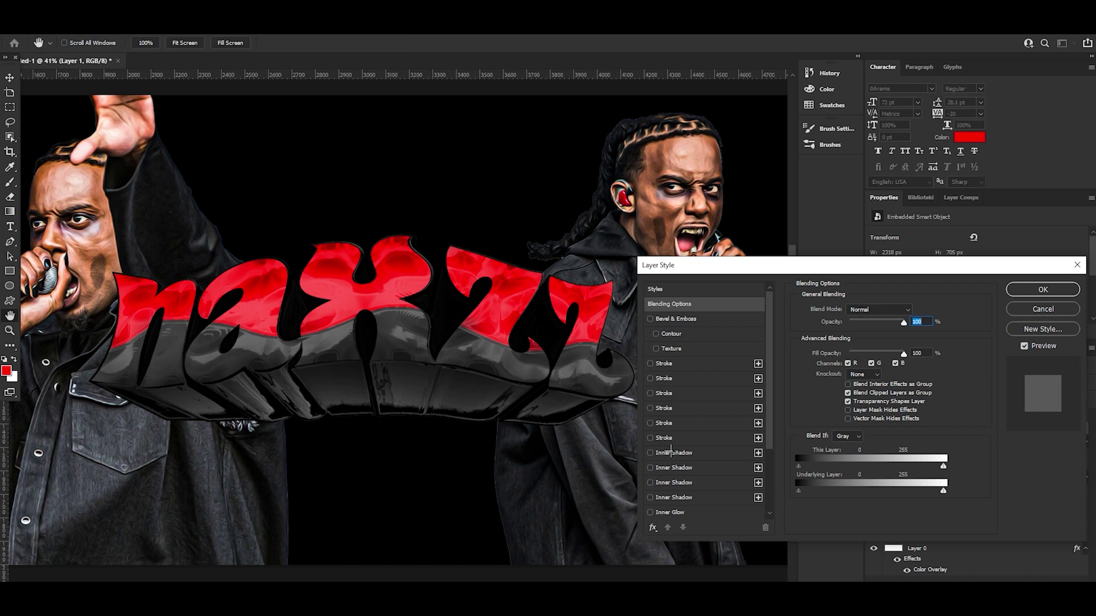
scroll(668, 445, "up", 1)
scroll(665, 434, "up", 1)
left_click(691, 452)
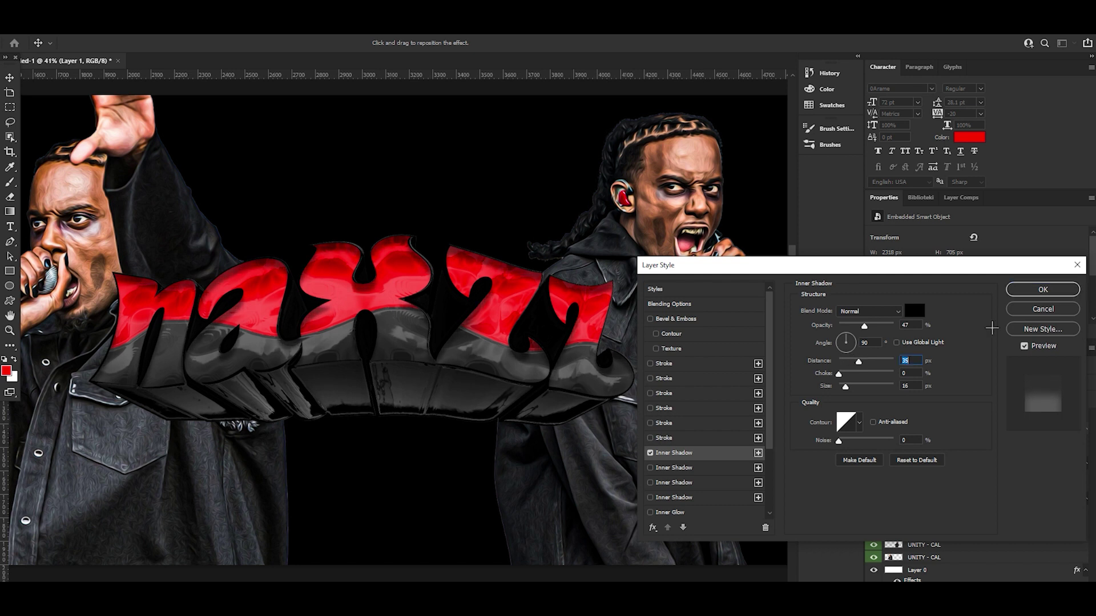
left_click(1043, 290)
right_click(950, 428)
left_click(942, 436)
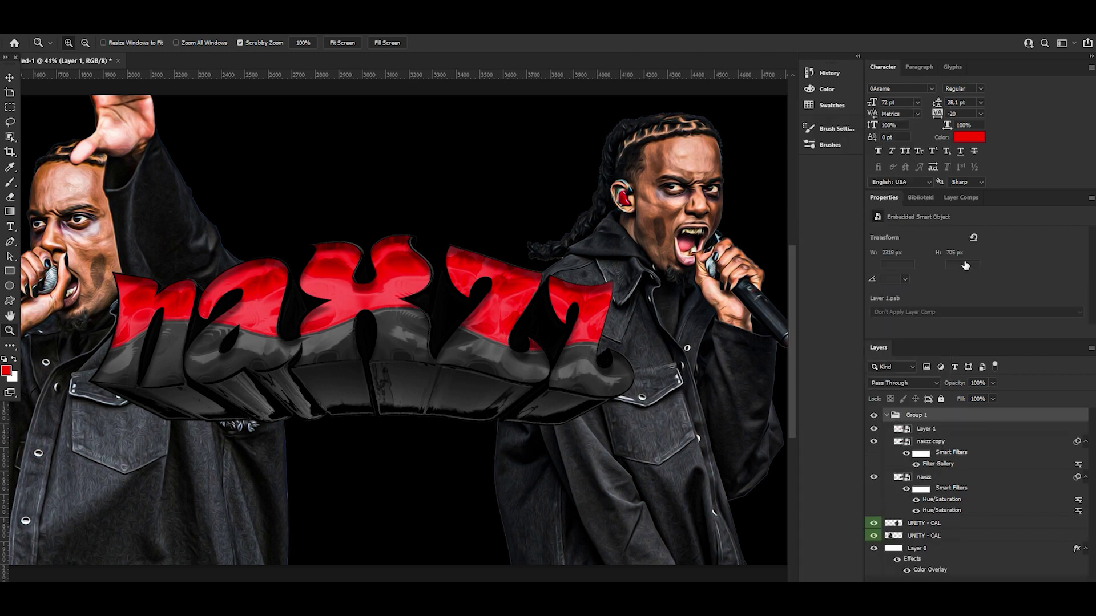
Check the layer style settings of the title layer and the naxzz copy layer.
double_click(947, 429)
left_click(1076, 265)
left_click(955, 442)
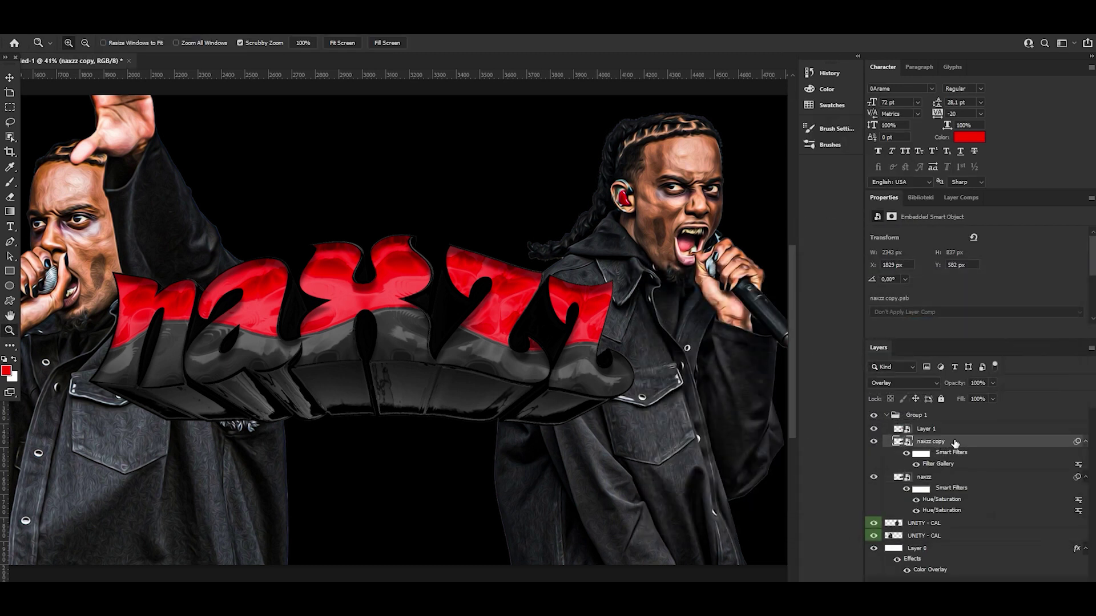
double_click(926, 441)
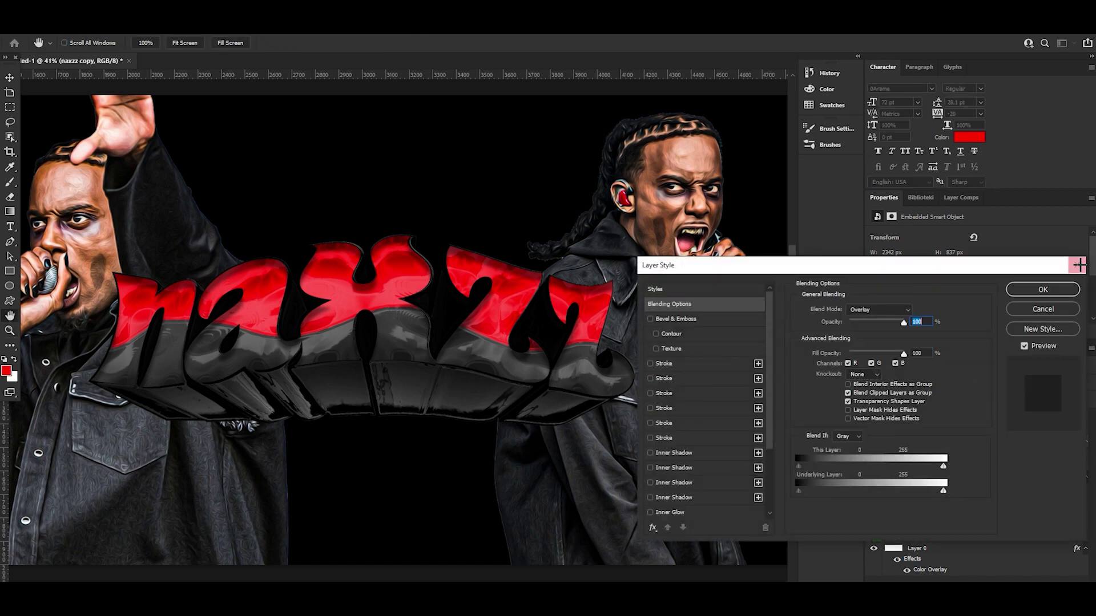
left_click(1076, 265)
left_click(873, 429)
Add a thin white Inner Glow to the title, set to Edge with 100% choke.
left_click(968, 432)
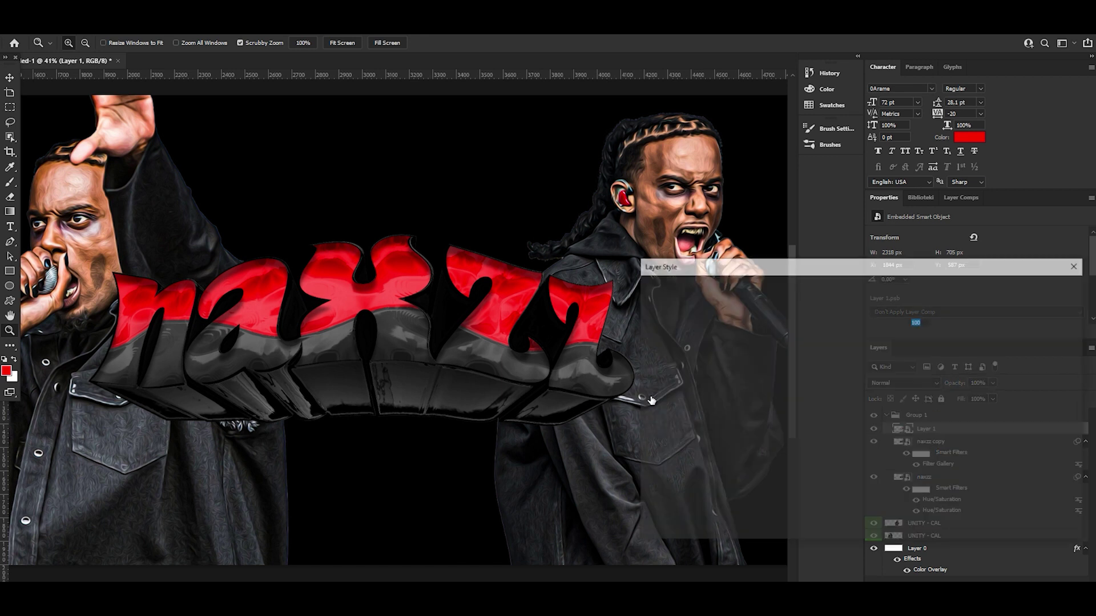
left_click(649, 482)
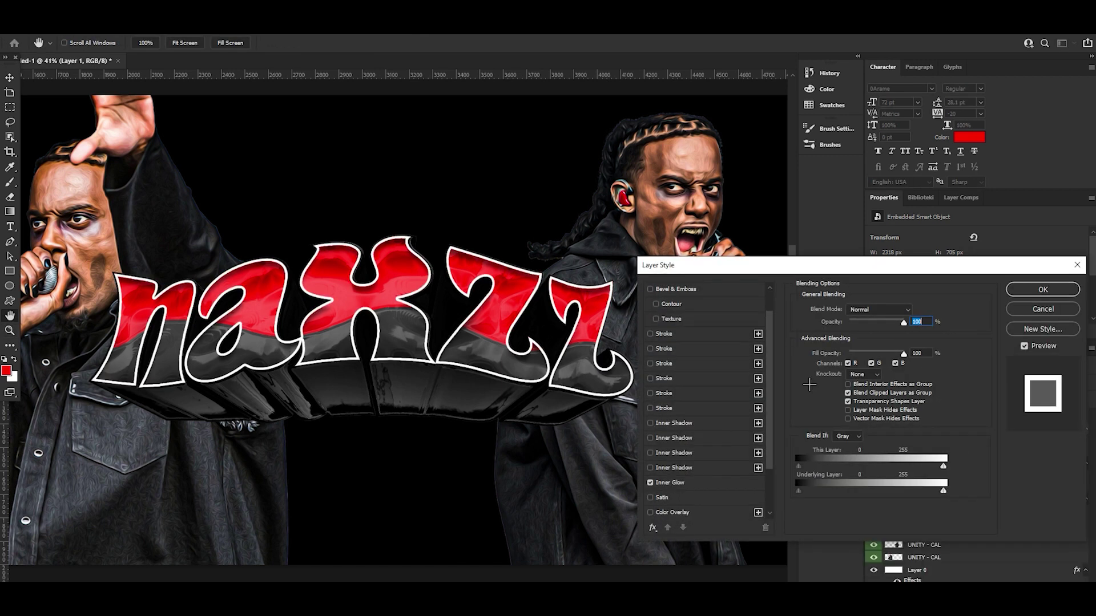
left_click(700, 483)
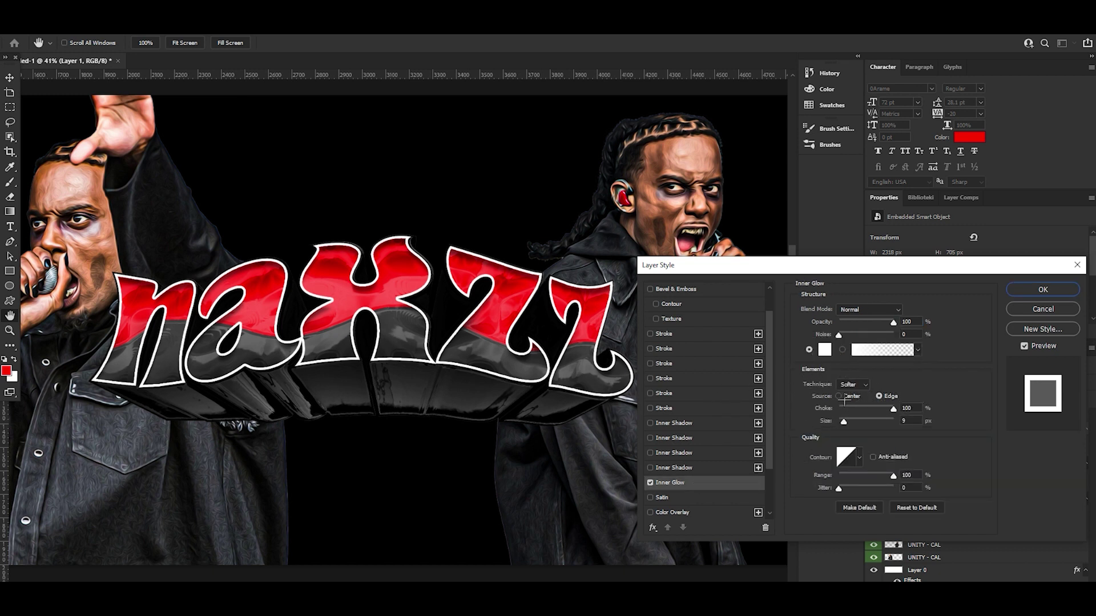
left_click_drag(843, 421, 845, 421)
left_click(1027, 289)
Bake the inner glow into Layer 1 by converting it to a smart object.
key("z")
scroll(411, 300, "down", 5)
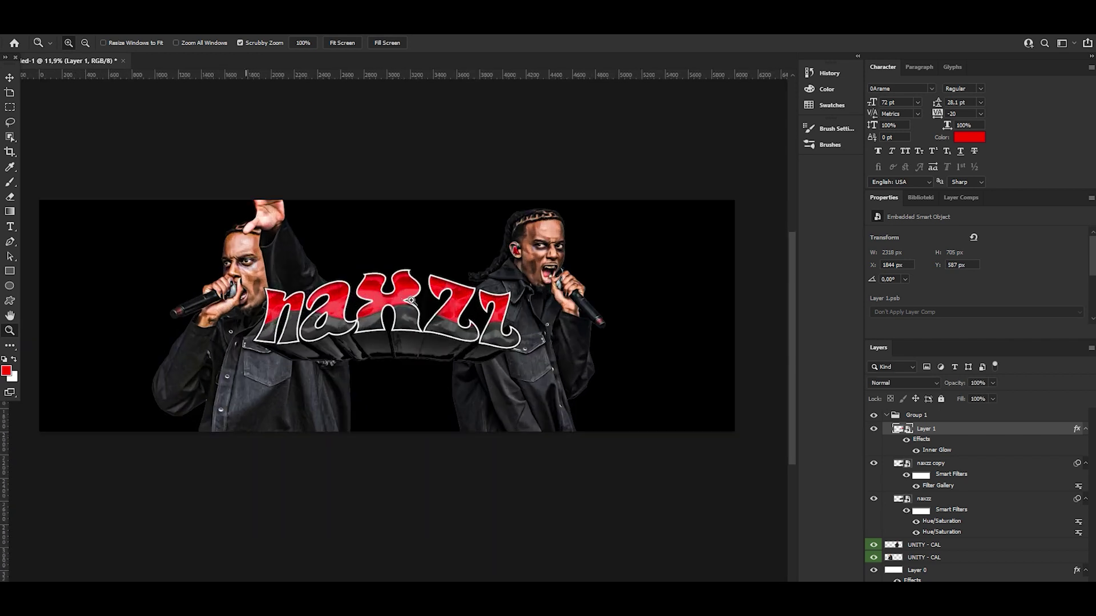
right_click(941, 429)
left_click(822, 233)
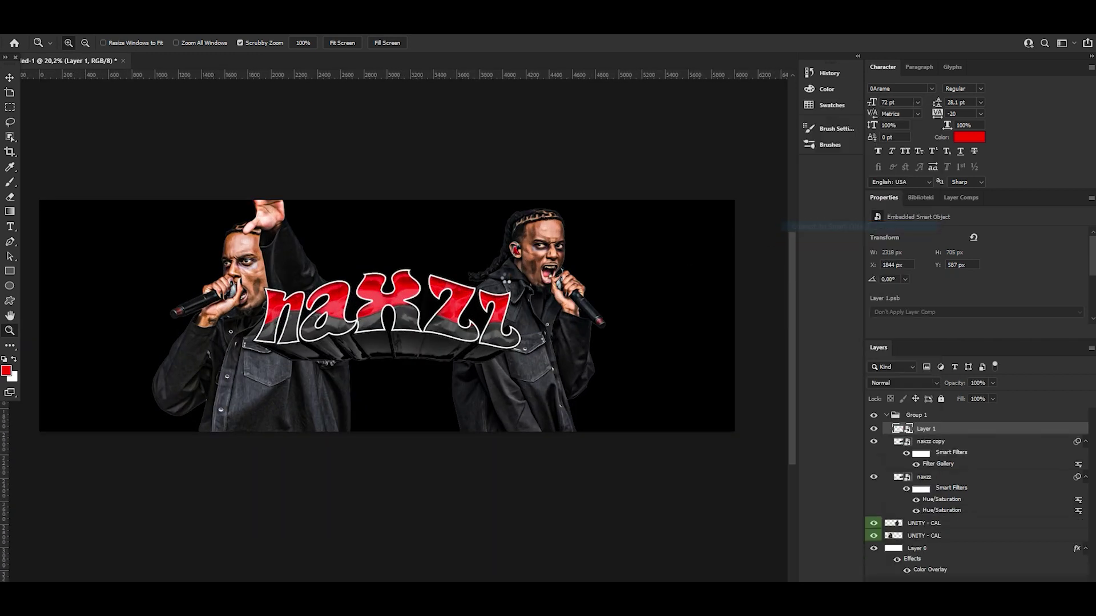
Zoom out to view the whole banner with the outlined naxzz title.
scroll(452, 290, "down", 2)
mouse_move(452, 290)
left_mouse_down()
mouse_move(481, 294)
mouse_move(490, 279)
mouse_move(413, 290)
mouse_move(458, 292)
left_mouse_up()
mouse_move(519, 261)
left_mouse_down()
mouse_move(585, 254)
mouse_move(518, 261)
left_mouse_up()
mouse_move(454, 273)
left_mouse_down()
mouse_move(425, 277)
mouse_move(479, 277)
mouse_move(411, 291)
mouse_move(477, 282)
left_mouse_up()
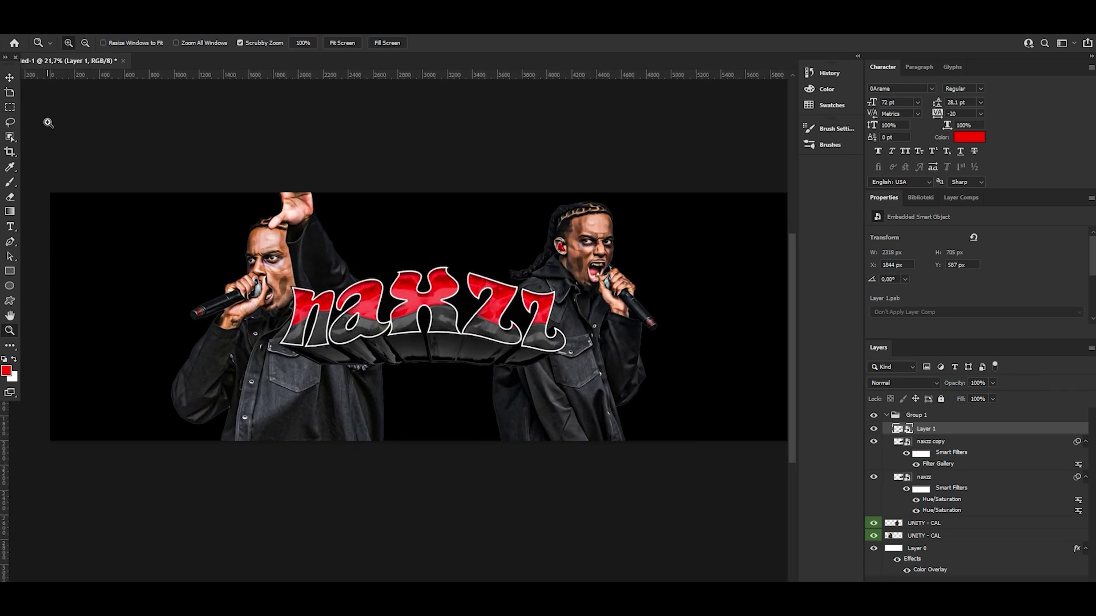
left_click(9, 77)
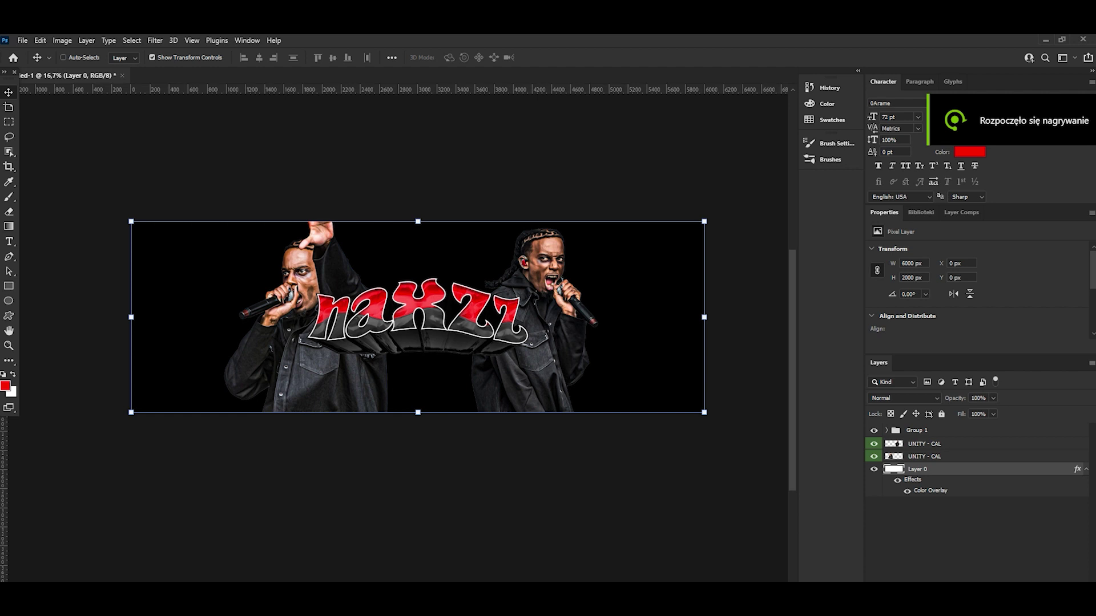
Add Layer 2 and lasso a curved region from the top edge past the right rapper to the bottom.
key("ctrl+shift+alt+n")
left_click(9, 138)
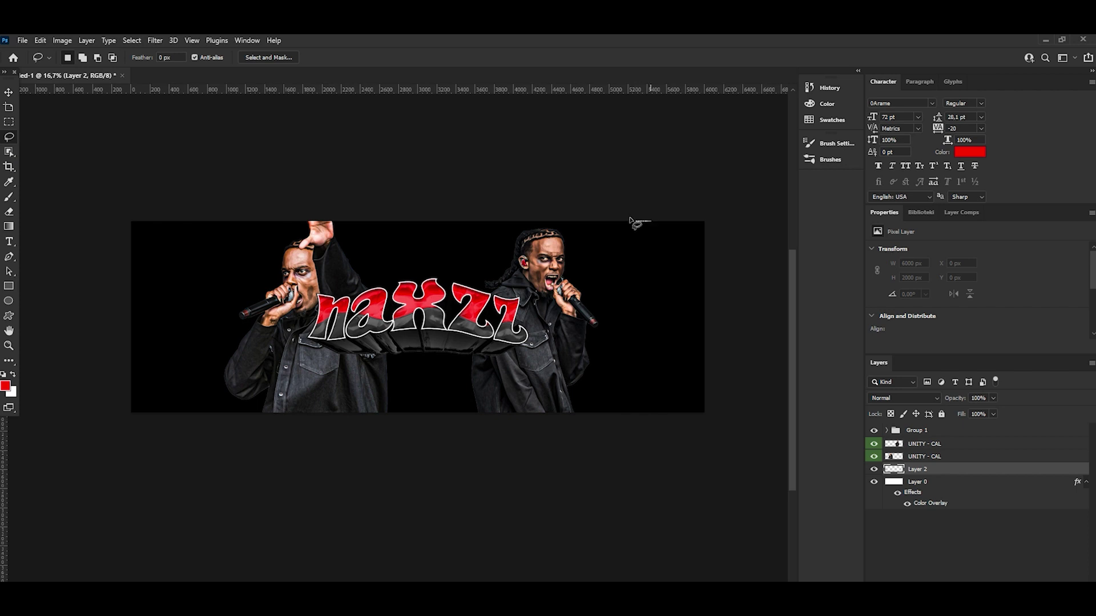
left_click_drag(625, 260, 585, 305)
mouse_move(526, 356)
left_mouse_down()
mouse_move(468, 405)
mouse_move(413, 429)
mouse_move(350, 428)
mouse_move(471, 332)
mouse_move(505, 239)
mouse_move(552, 208)
mouse_move(571, 212)
left_mouse_up()
Try a lighter-red Solid Color fill layer on the selection, then undo it.
left_click(992, 574)
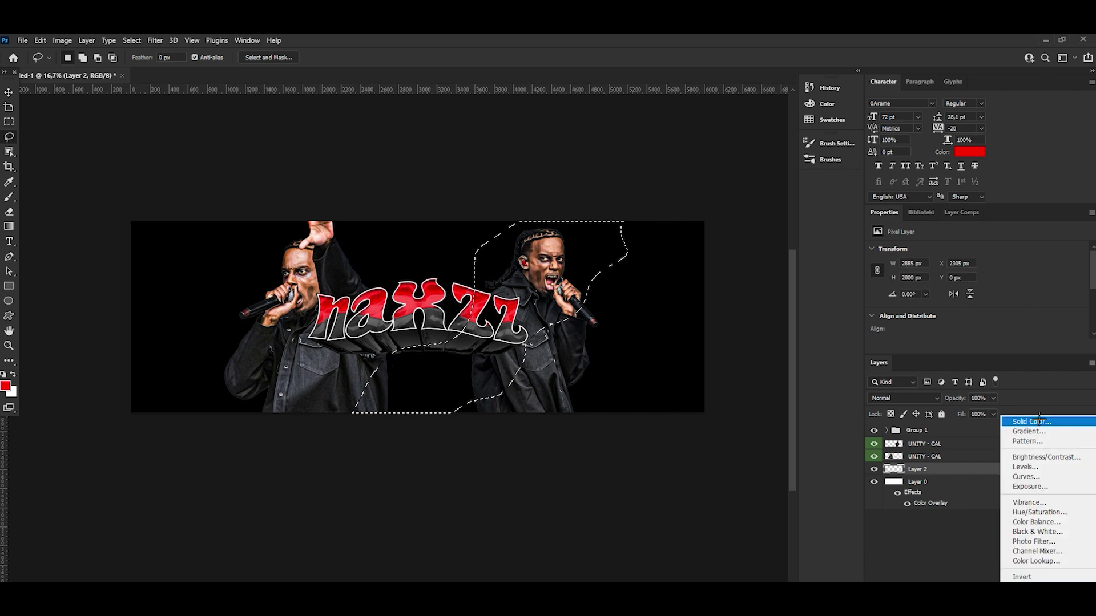
left_click(1021, 422)
left_click(863, 355)
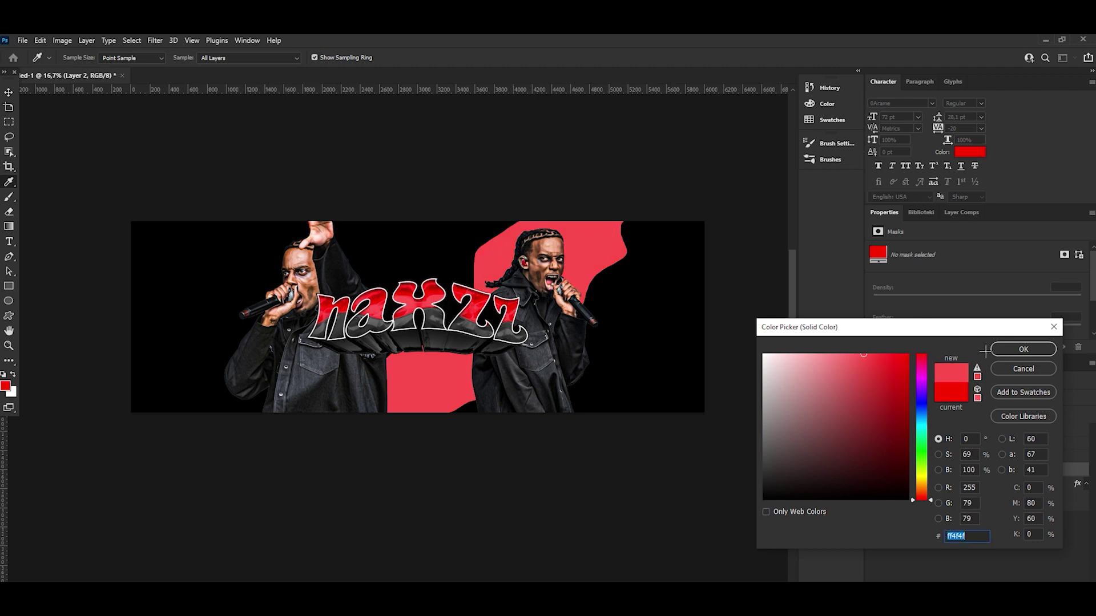
left_click(1019, 349)
key("v")
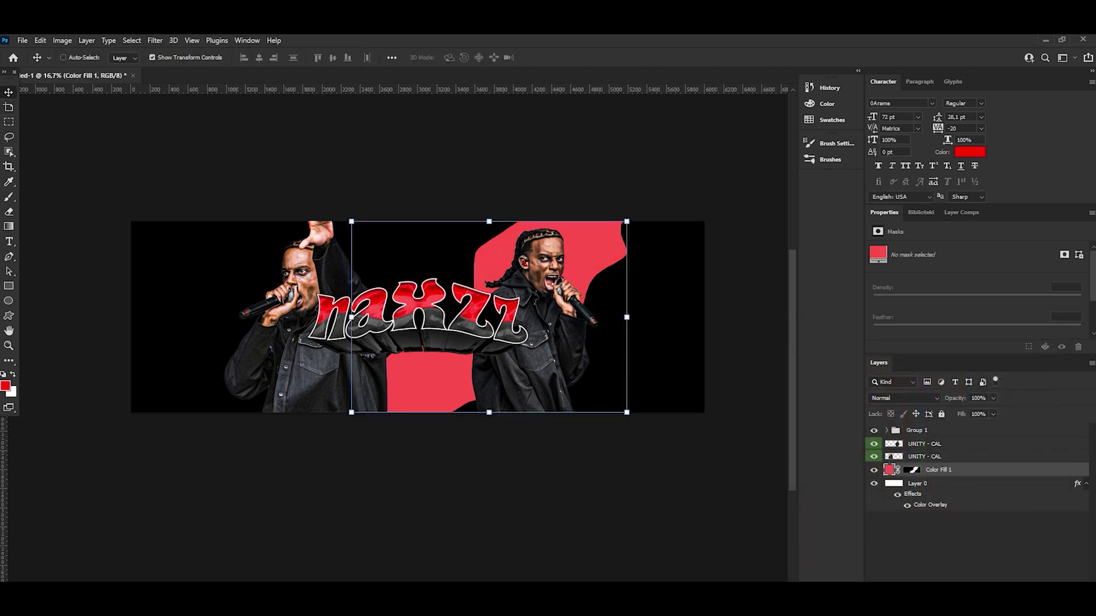
key("ctrl+z")
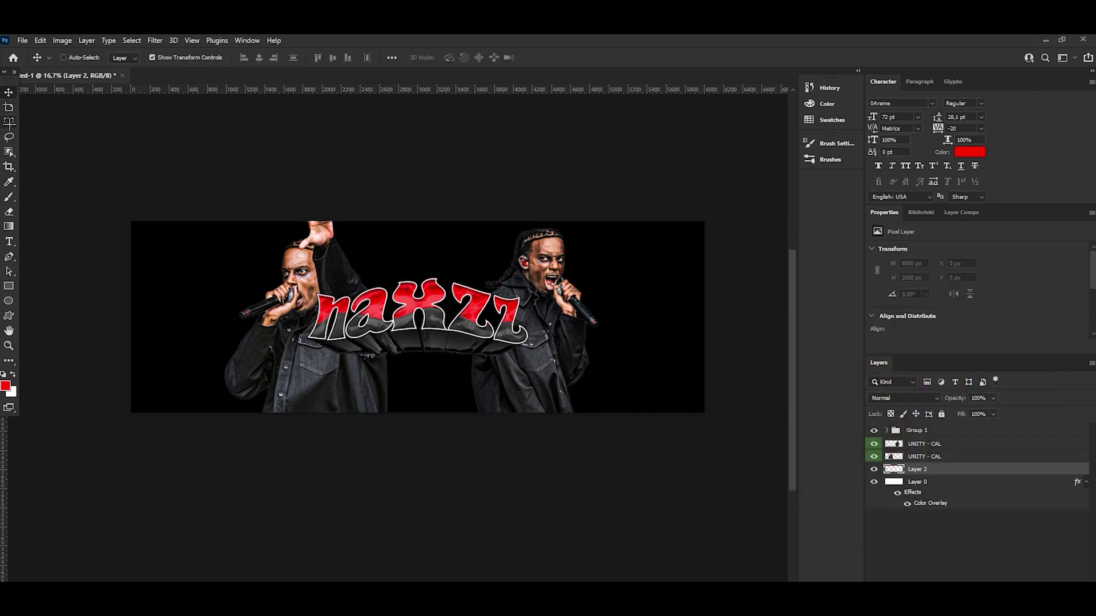
Lasso a wavy area behind the right rapper and fill it with a #ff0000 Solid Color layer.
key("l")
left_click_drag(645, 219, 461, 441)
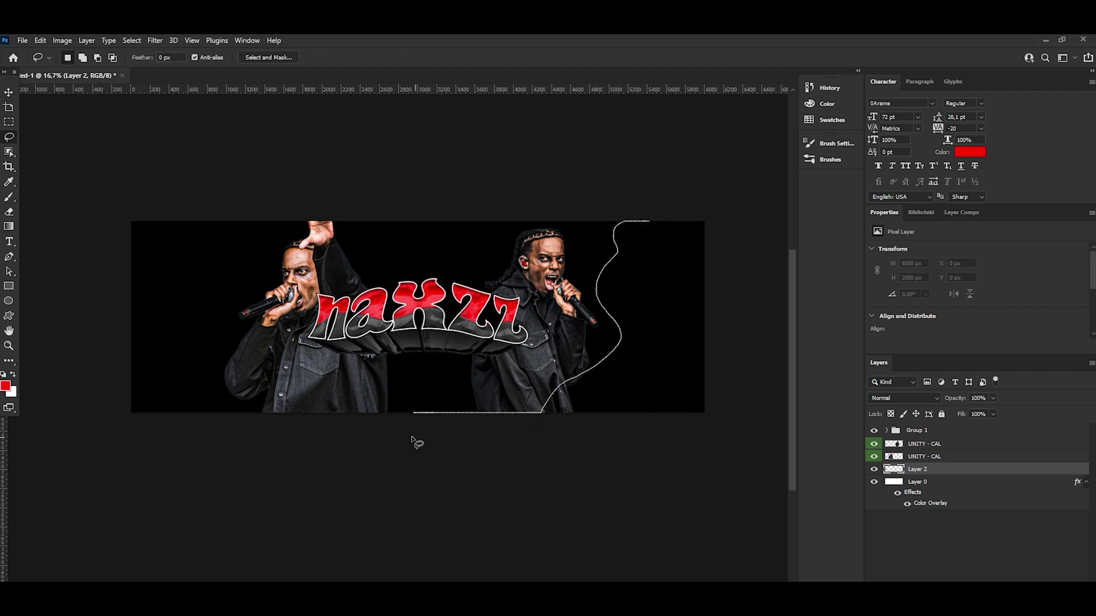
left_click_drag(461, 442, 567, 210)
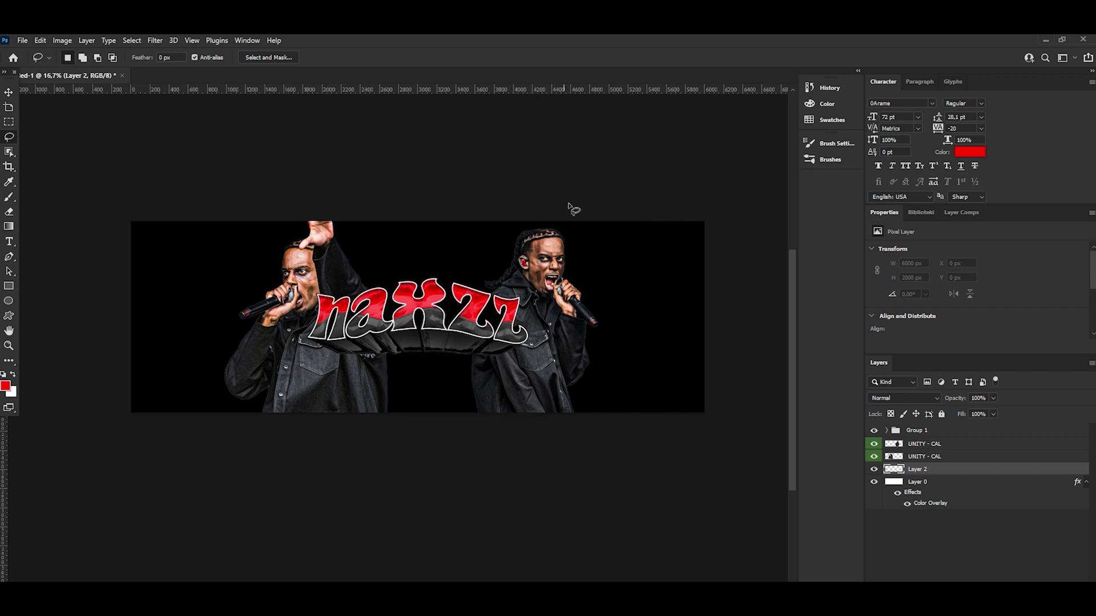
left_click(1009, 579)
left_click(1034, 424)
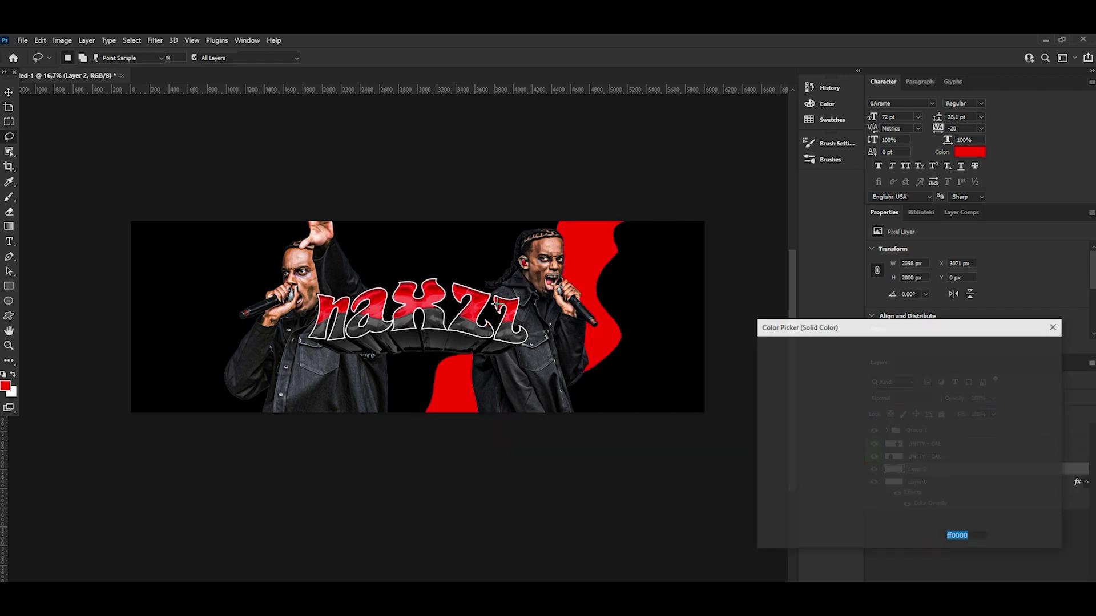
left_click(1017, 348)
key("v")
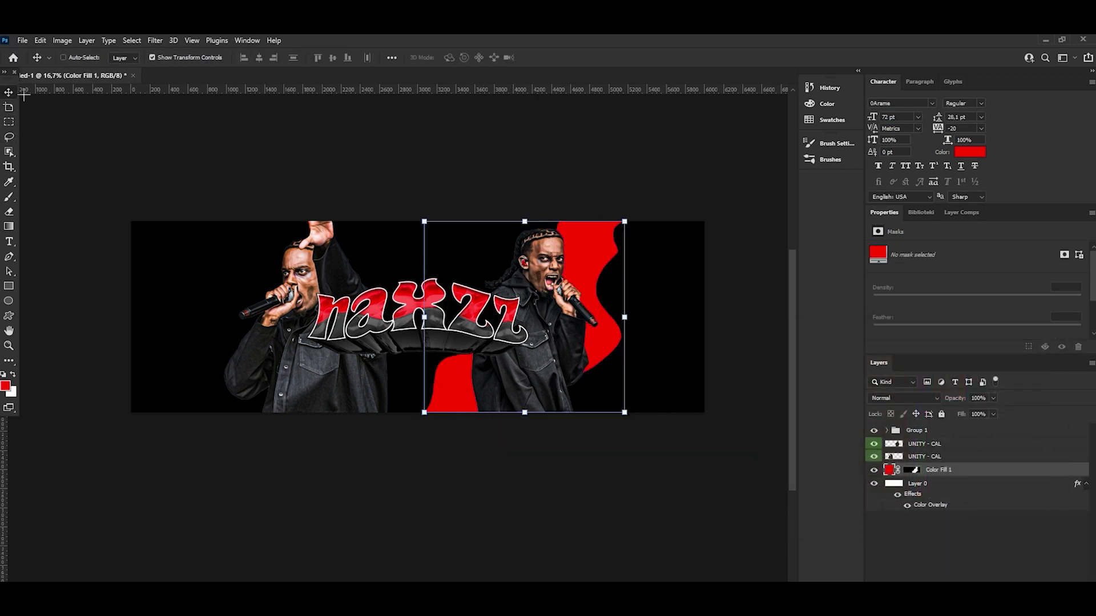
On a new layer, lasso an area behind the left rapper and fill it with solid red.
key("ctrl+shift+alt+n")
left_click(10, 137)
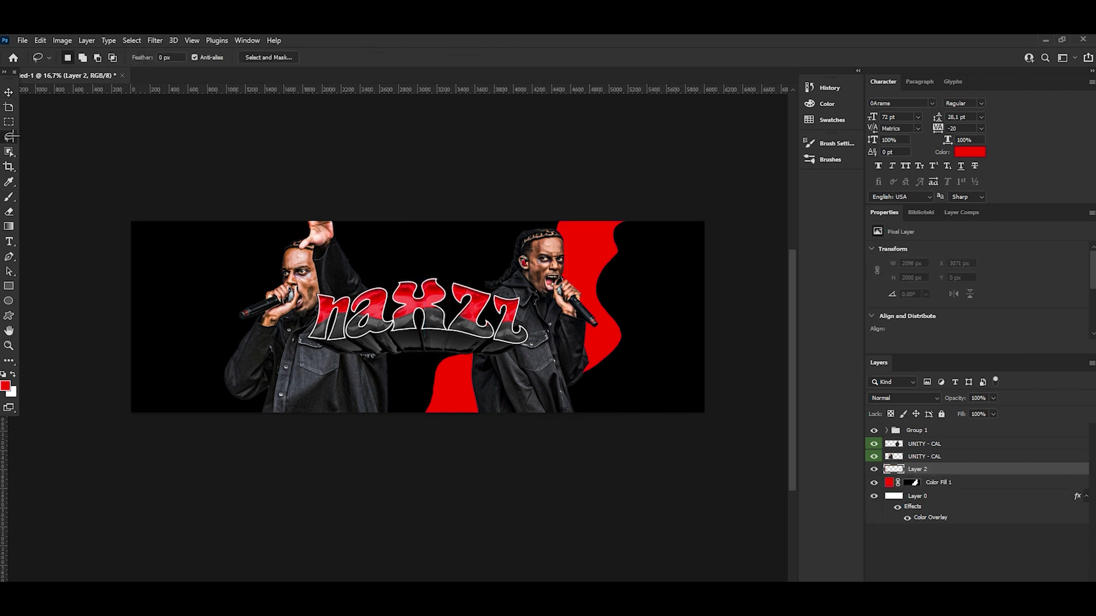
left_click_drag(417, 219, 347, 285)
mouse_move(324, 371)
left_mouse_down()
mouse_move(237, 426)
mouse_move(162, 418)
mouse_move(236, 292)
mouse_move(316, 212)
left_mouse_up()
left_click(1005, 576)
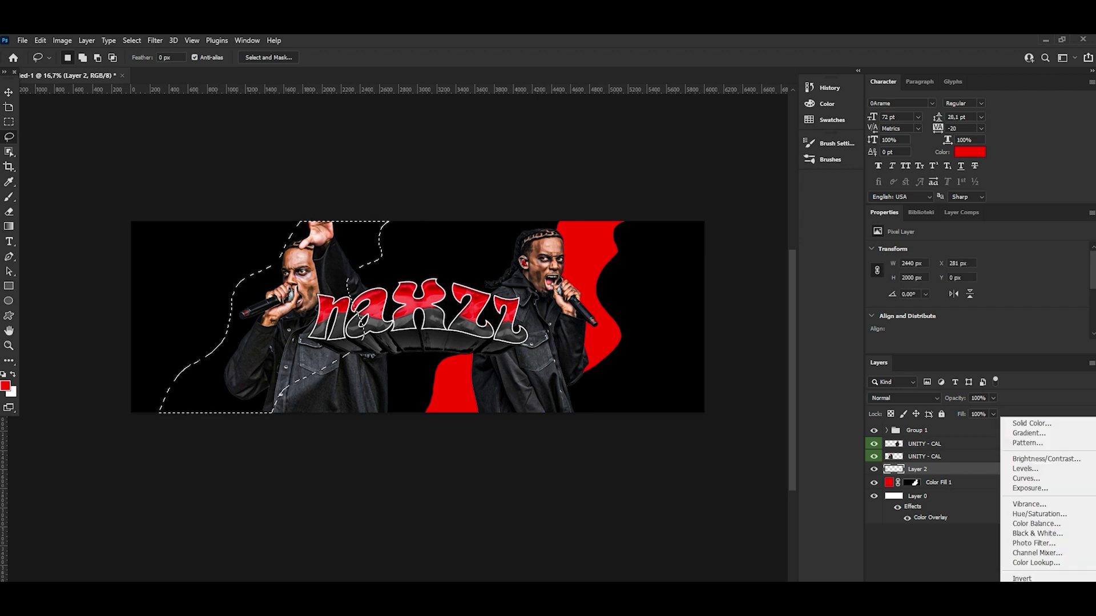
left_click(1036, 423)
left_click(996, 346)
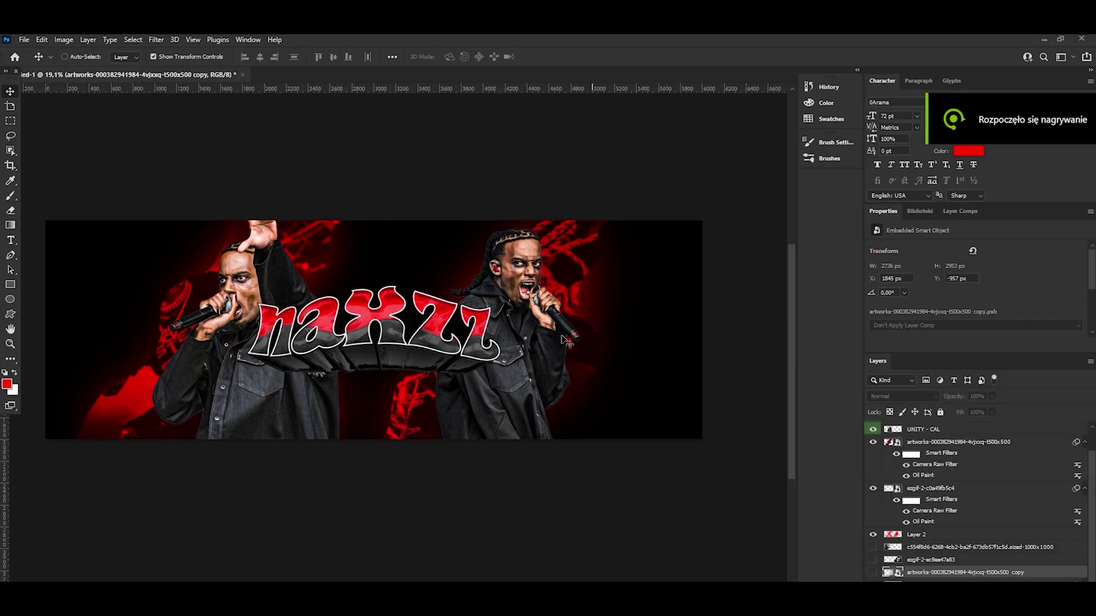
Show the hidden black-and-white background image layers and reframe the banner view.
left_click(873, 573)
left_click(873, 547)
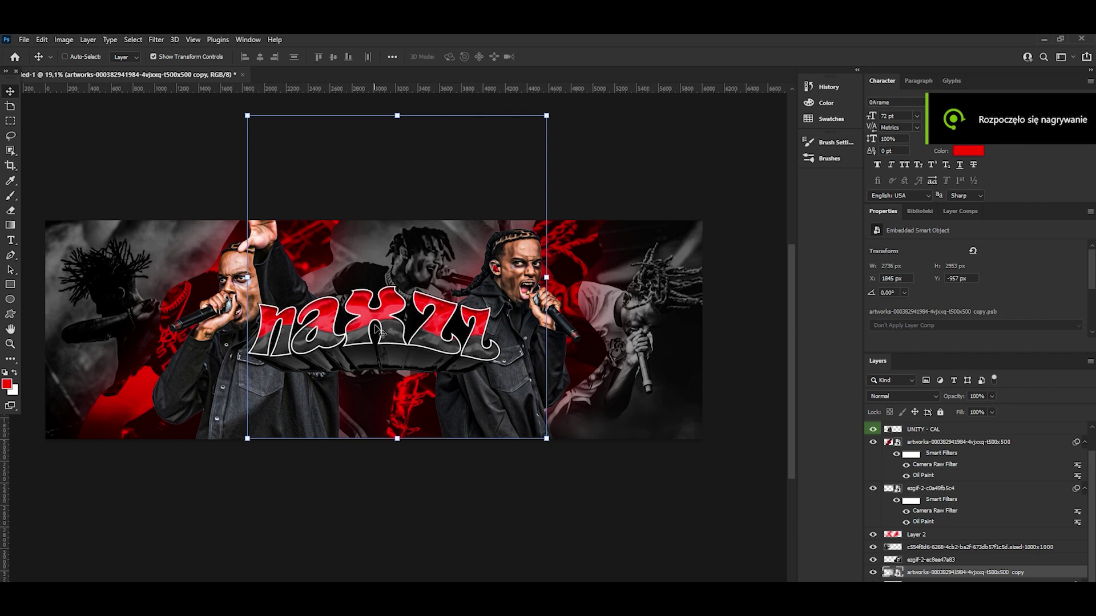
key("z")
mouse_move(421, 273)
left_mouse_down()
mouse_move(425, 297)
mouse_move(398, 305)
left_mouse_up()
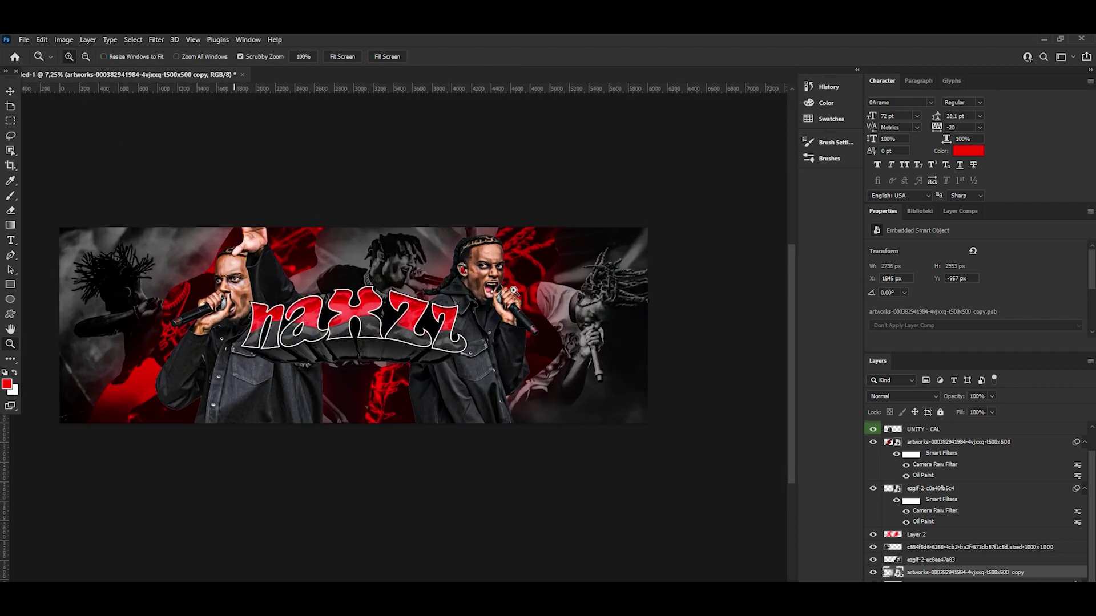
left_click_drag(438, 306, 525, 273)
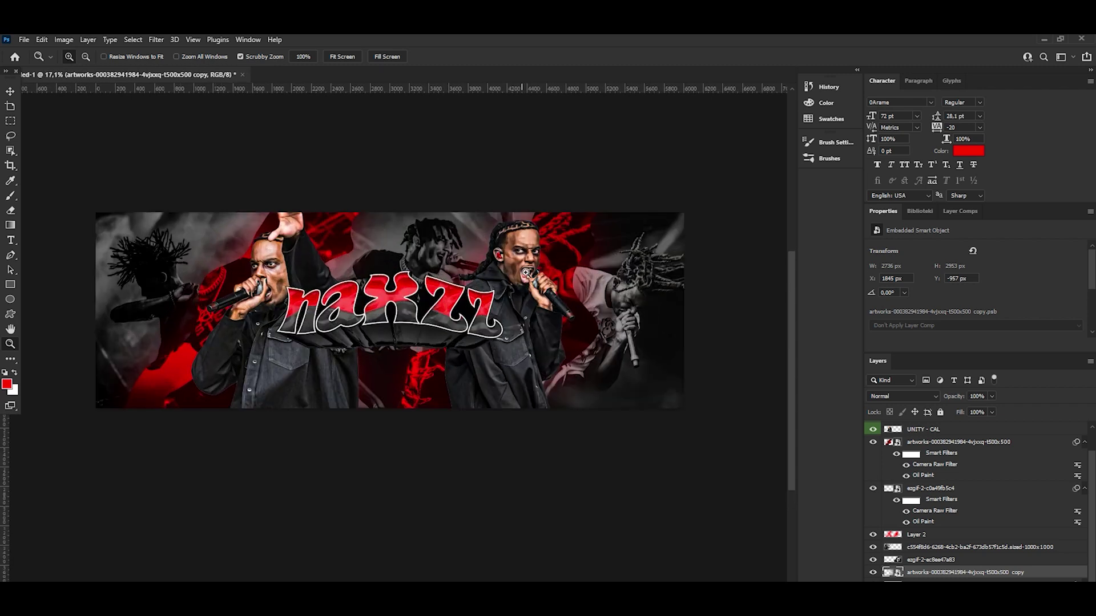
left_click_drag(413, 282, 424, 292)
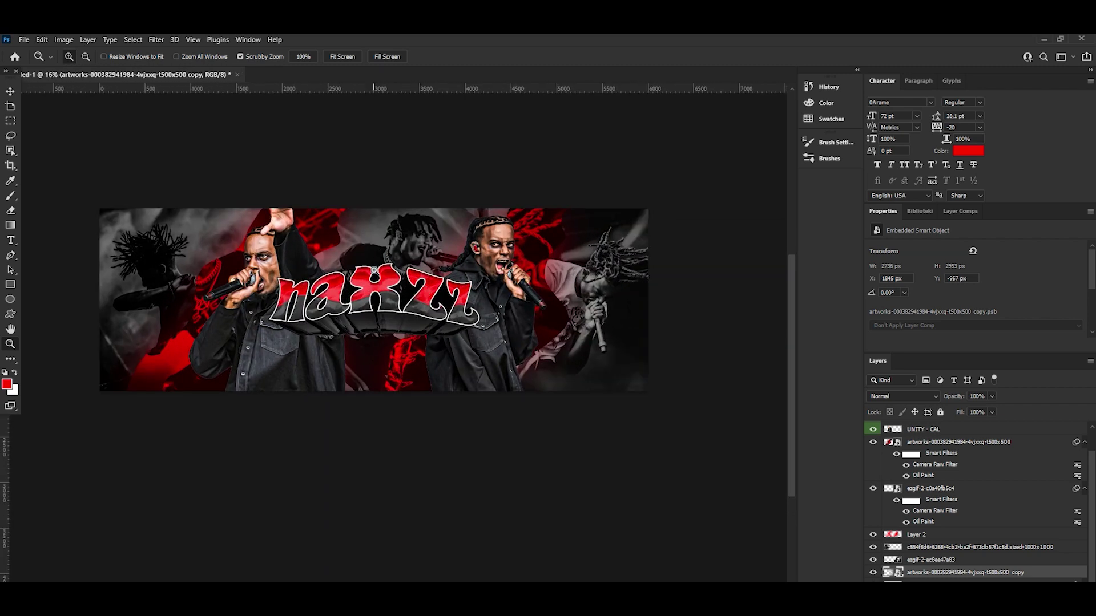
left_click(10, 90)
Bring up the Open dialog to browse the PACKS folder.
left_click(24, 40)
key("Escape")
key("ctrl+o")
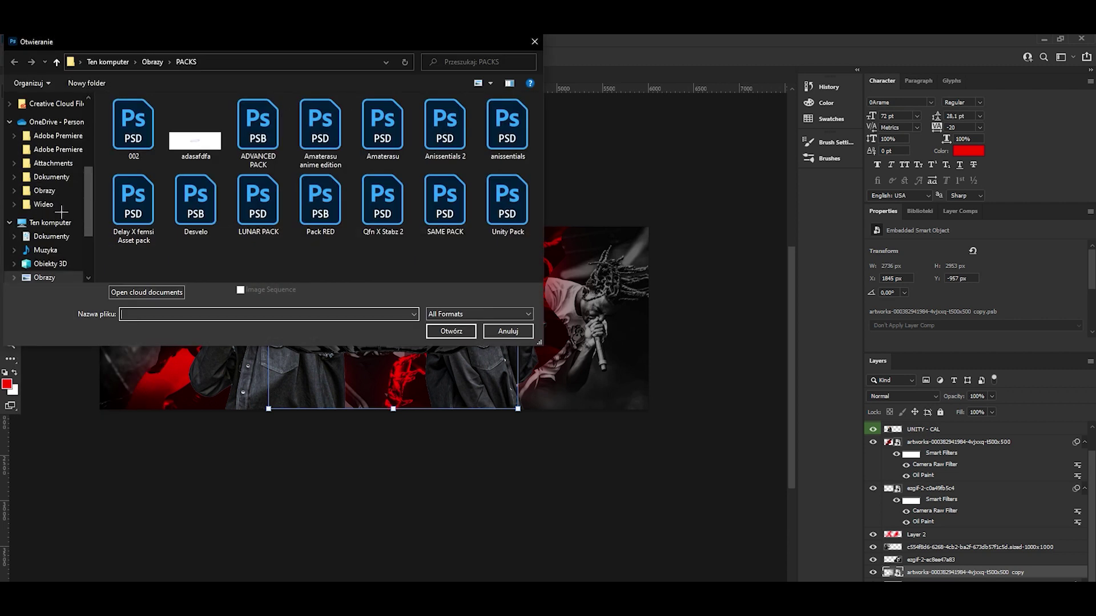
Open LUNAR PACK.psd and hide its COVER layer.
double_click(258, 217)
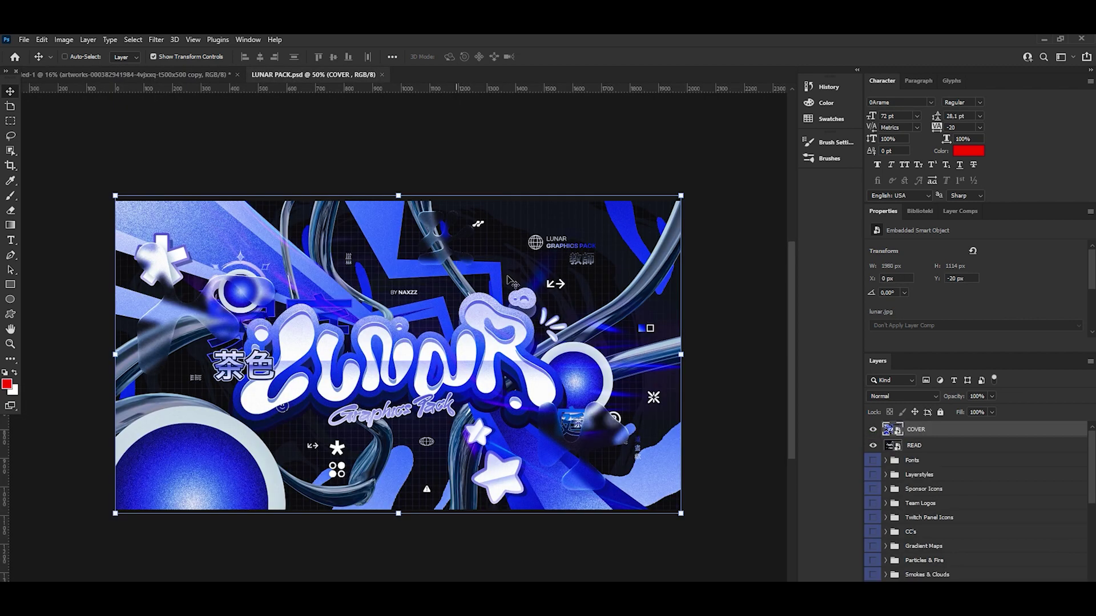
left_click(872, 429)
scroll(892, 485, "down", 3)
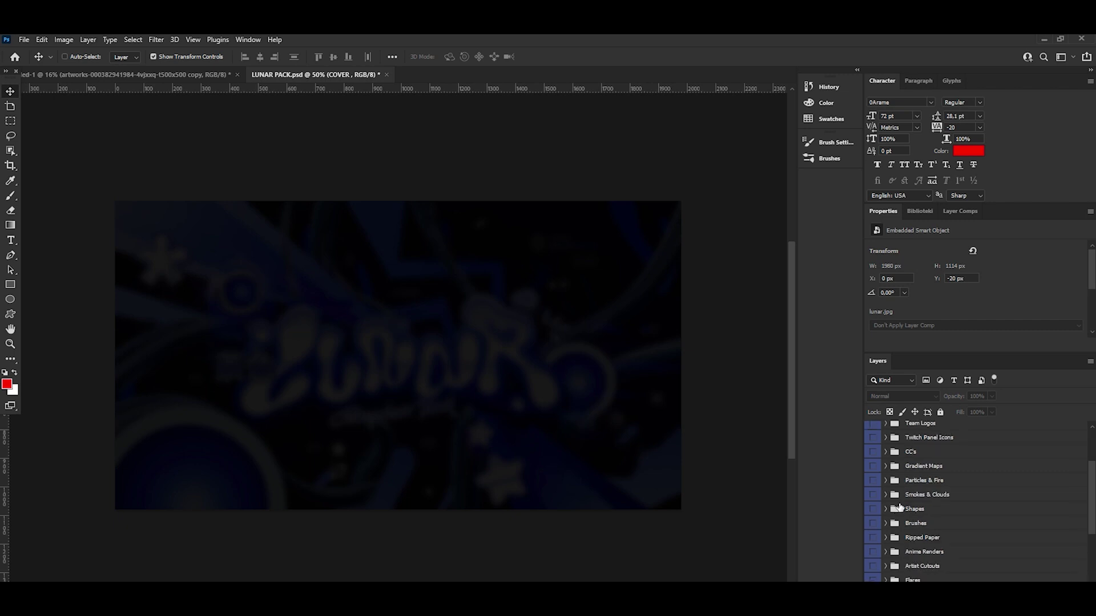
scroll(894, 517, "down", 3)
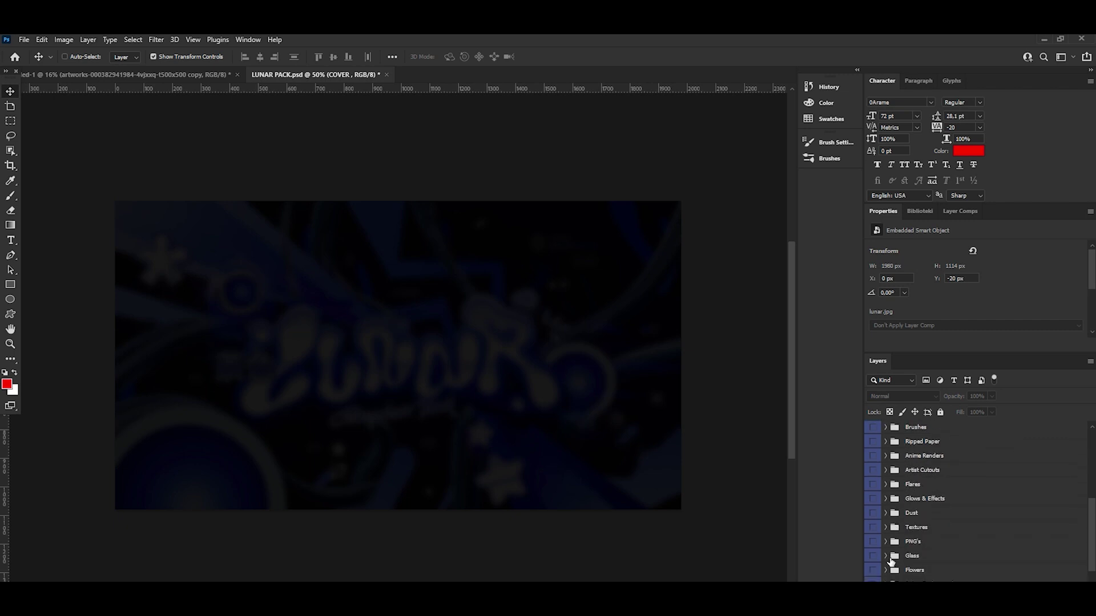
Expand and show the PNG's group and its butterfly layer, then return to the banner.
left_click(886, 541)
scroll(885, 548, "down", 3)
scroll(875, 519, "down", 3)
left_click(873, 559)
left_click(873, 578)
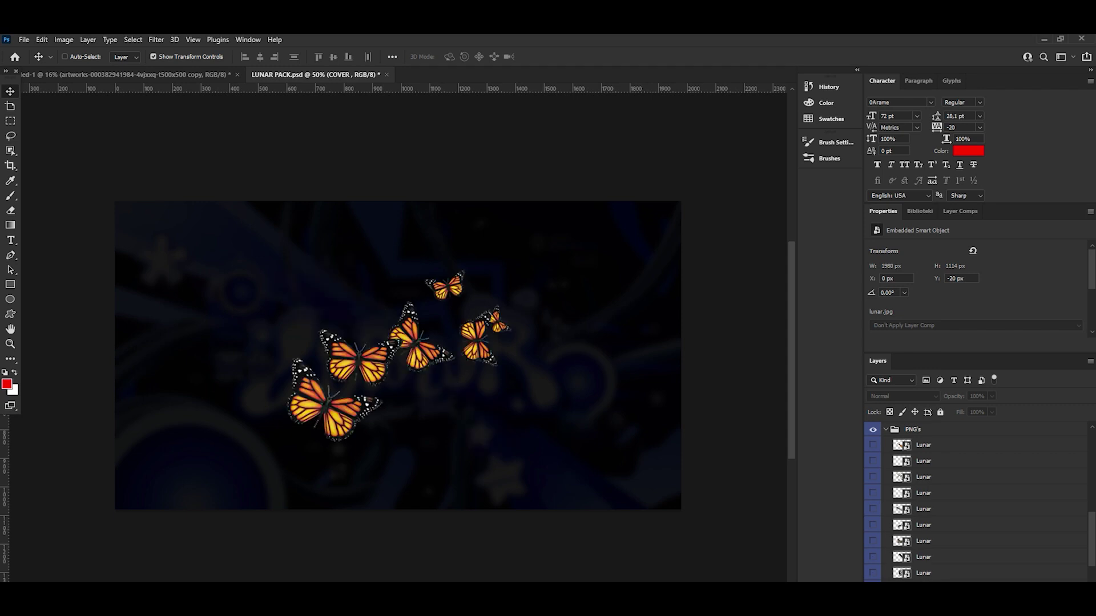
left_click(102, 76)
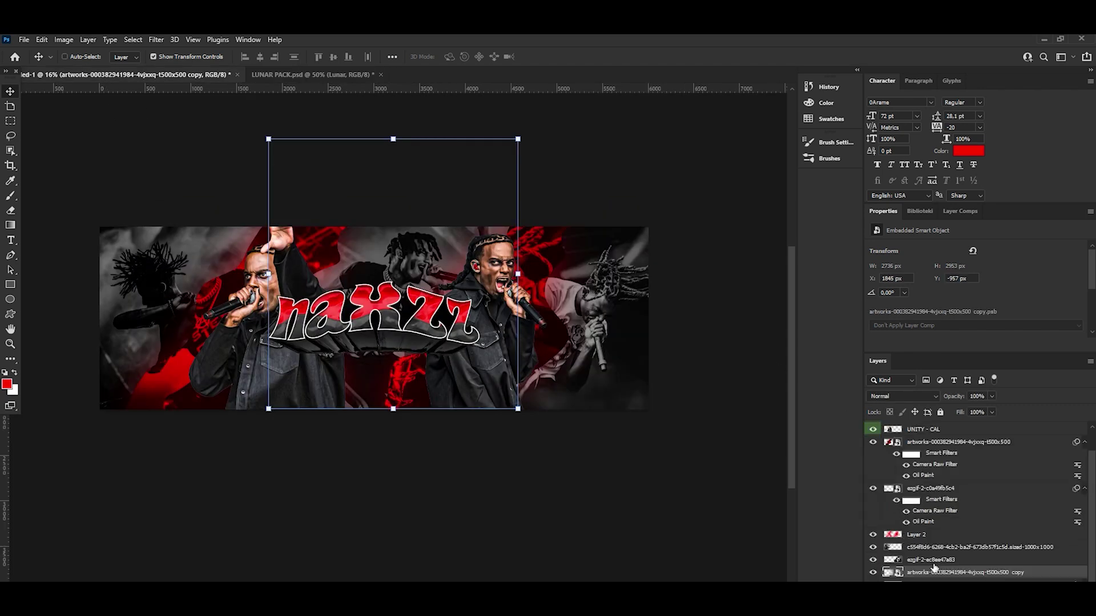
Drag the butterfly layer into the banner and scale it onto the right side.
left_click_drag(933, 567, 606, 333)
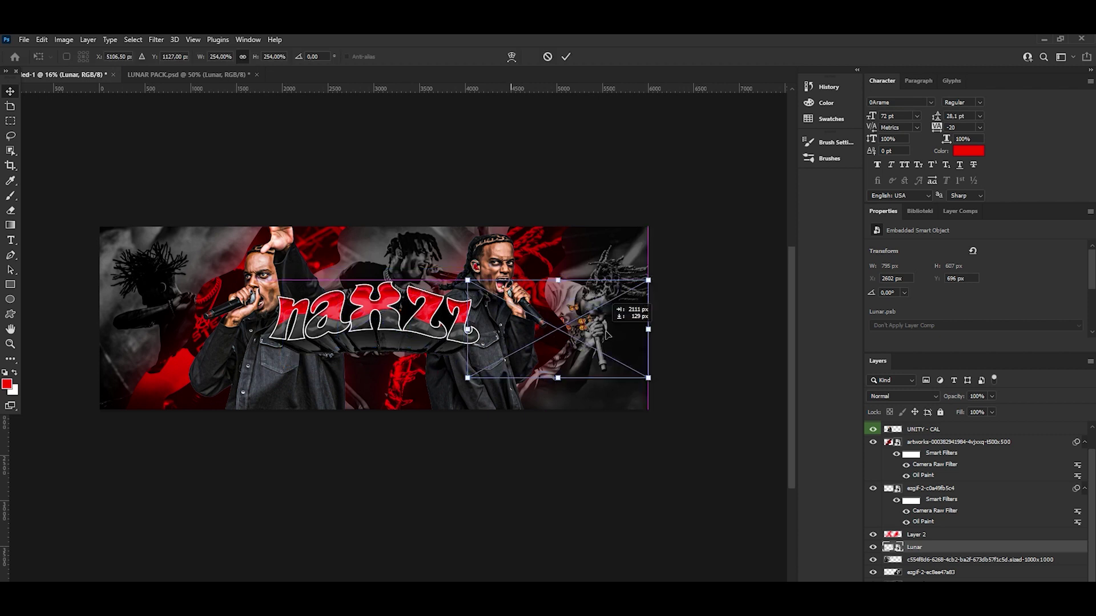
left_click_drag(648, 377, 750, 462)
left_click_drag(525, 216, 520, 130)
left_click_drag(520, 183, 562, 232)
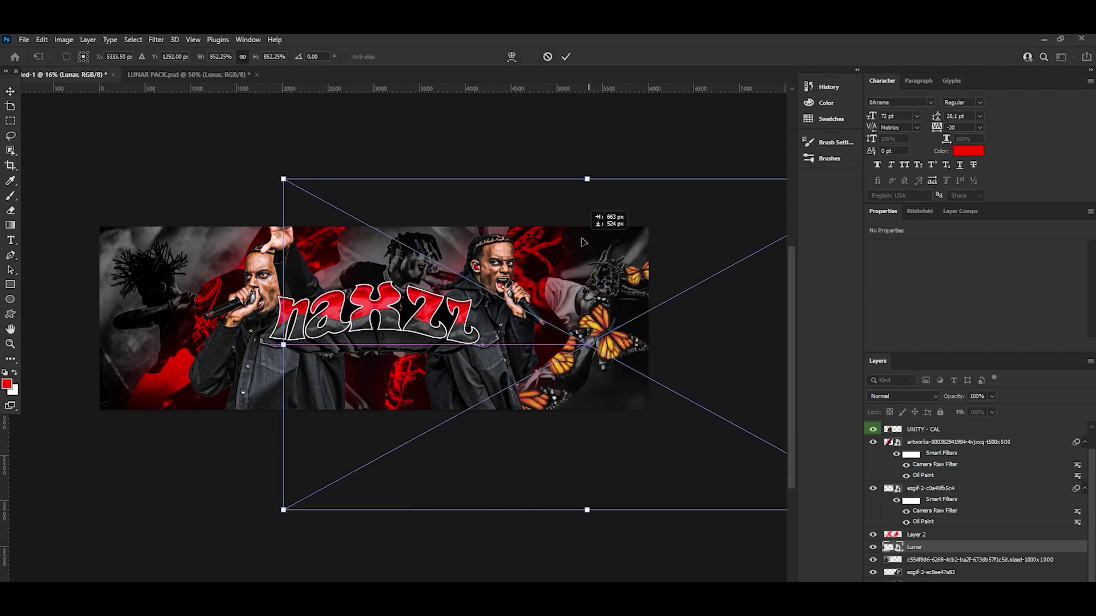
left_click(568, 56)
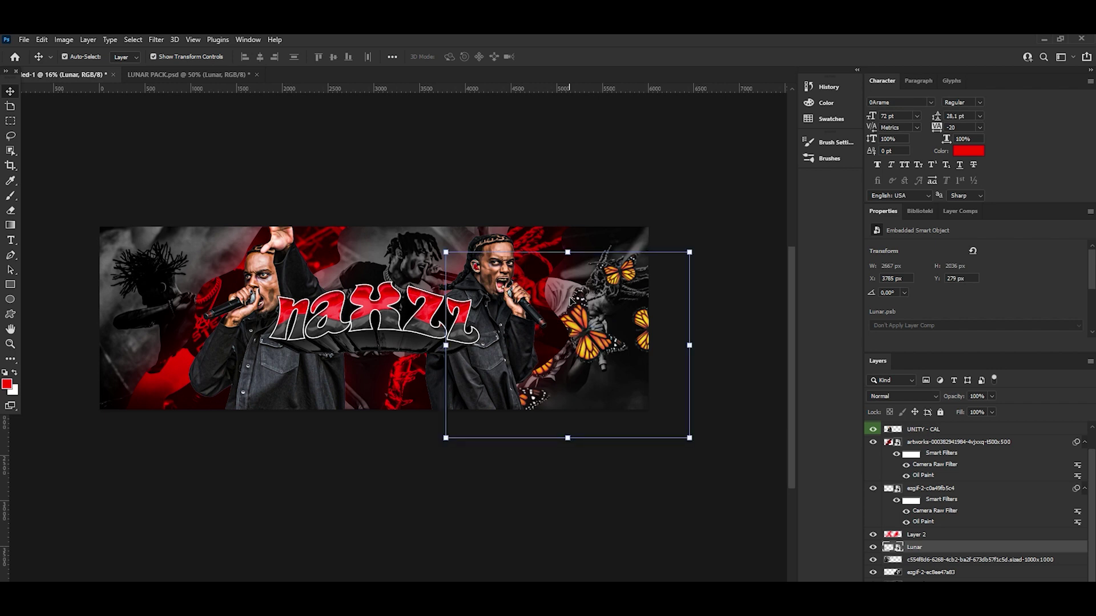
key("ctrl")
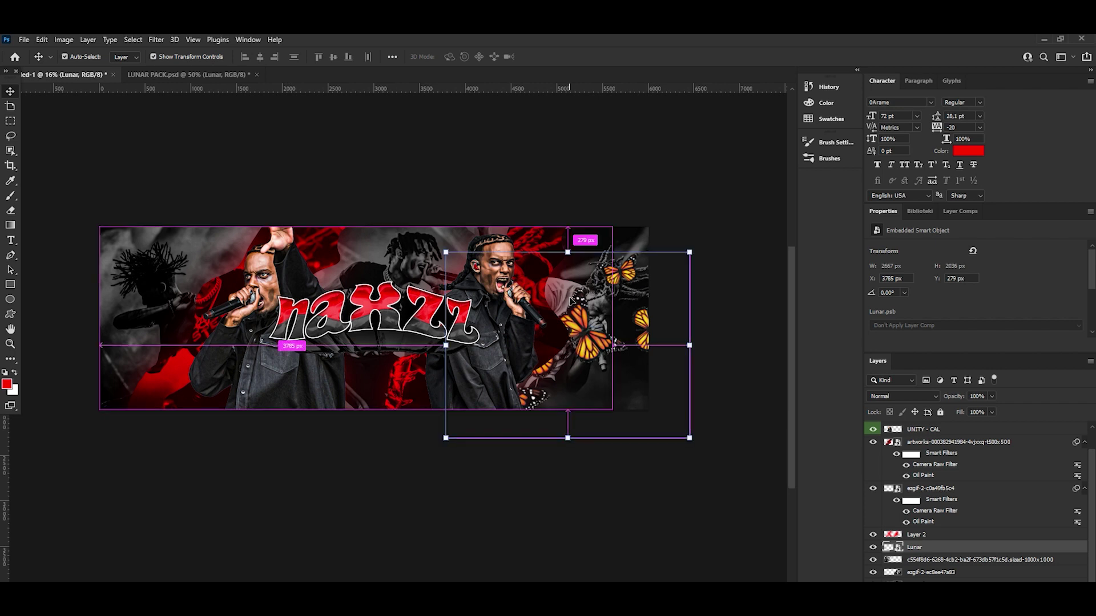
Tint the butterflies deep red with Hue/Saturation: Colorize, Saturation 100, Lightness -34.
key("ctrl+u")
left_click(909, 337)
left_click_drag(853, 298, 886, 298)
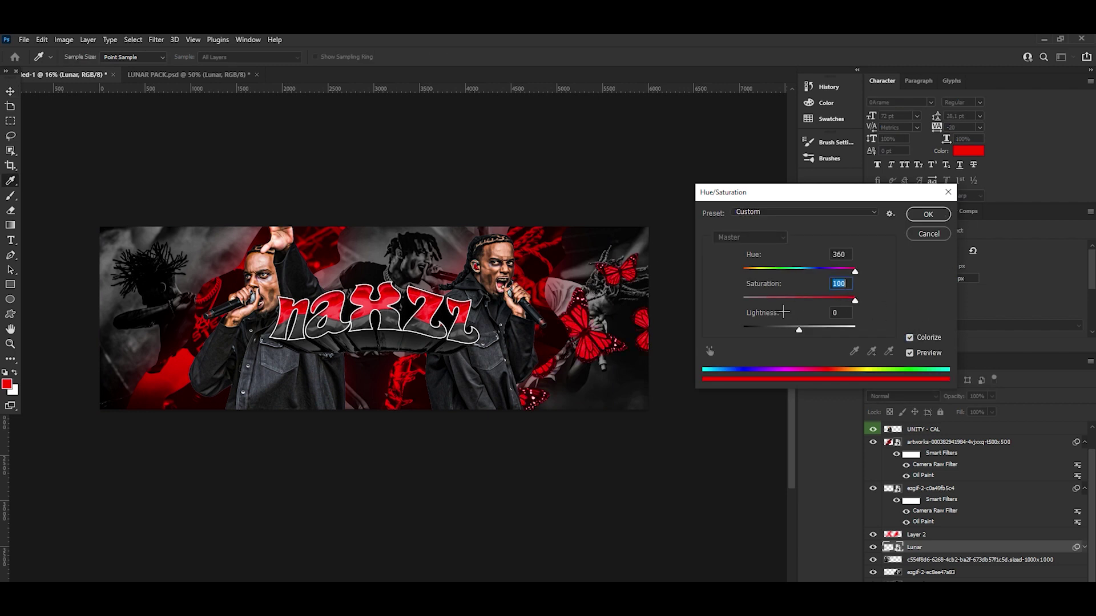
left_click_drag(791, 332, 780, 331)
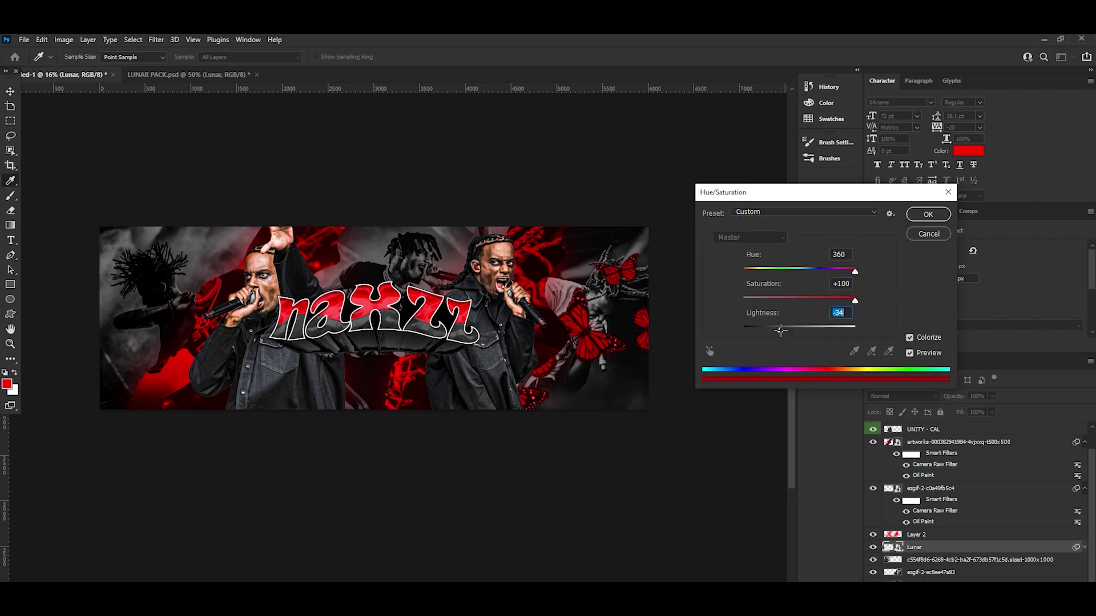
left_click(928, 214)
left_click(10, 345)
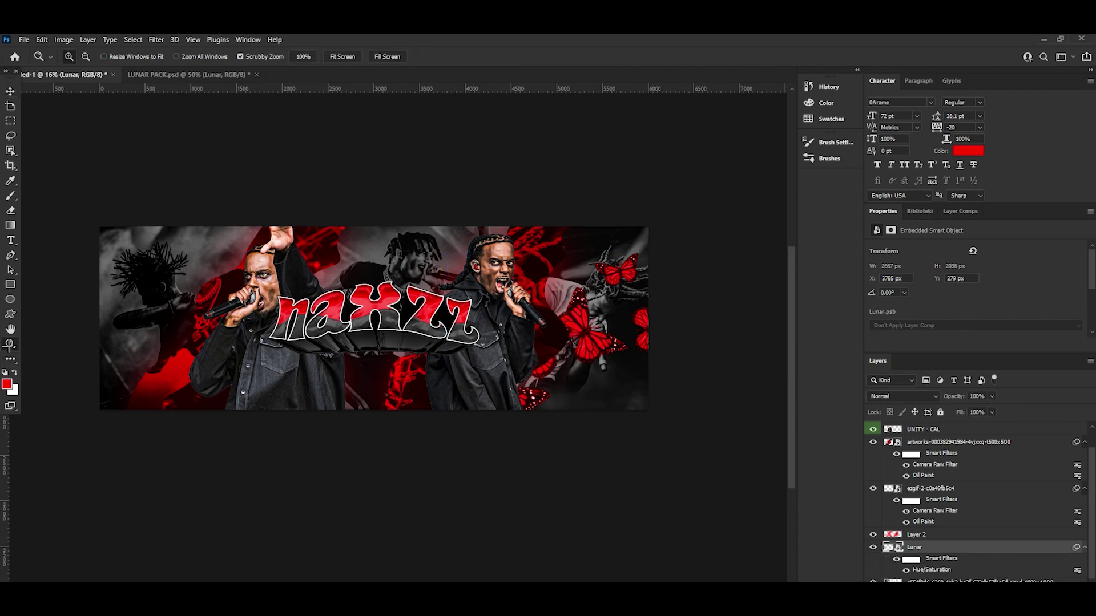
Duplicate the butterflies, shrink and rotate the copy, and place it behind the title.
mouse_move(591, 329)
left_mouse_down()
mouse_move(445, 313)
mouse_move(274, 227)
left_mouse_up()
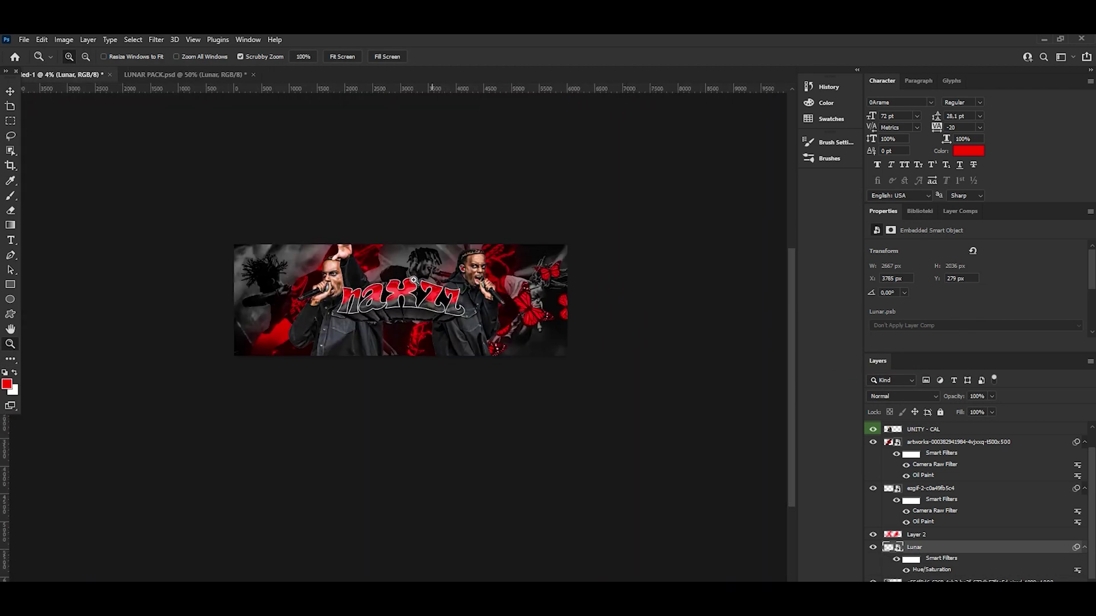
left_click(10, 91)
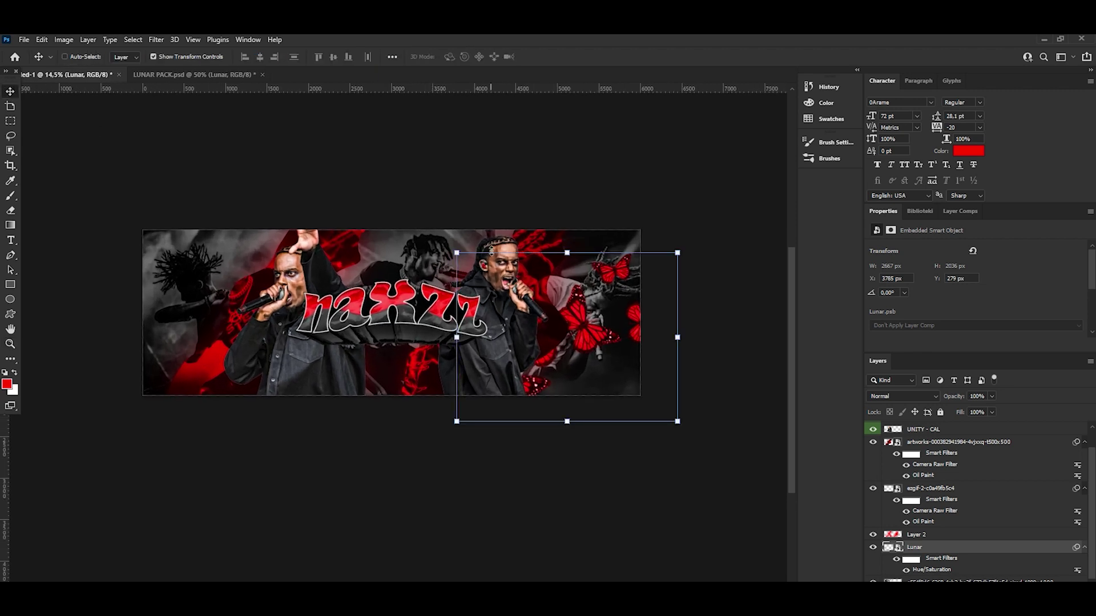
key("ctrl+j")
mouse_move(602, 307)
left_mouse_down()
mouse_move(347, 331)
mouse_move(377, 268)
left_mouse_up()
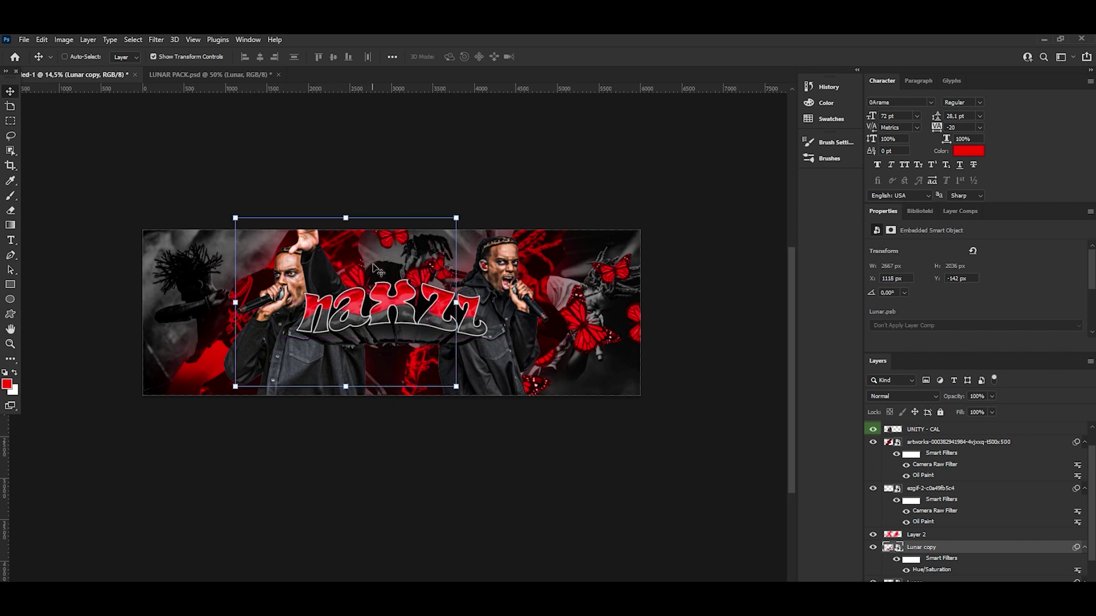
key("ctrl+t")
left_click_drag(624, 220, 476, 321)
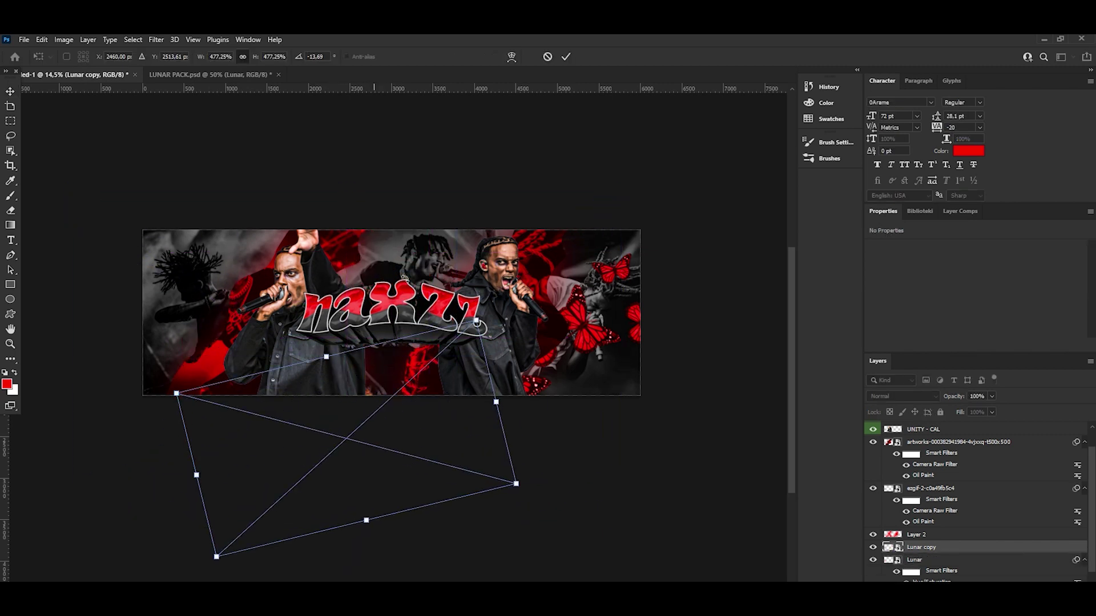
left_click(567, 56)
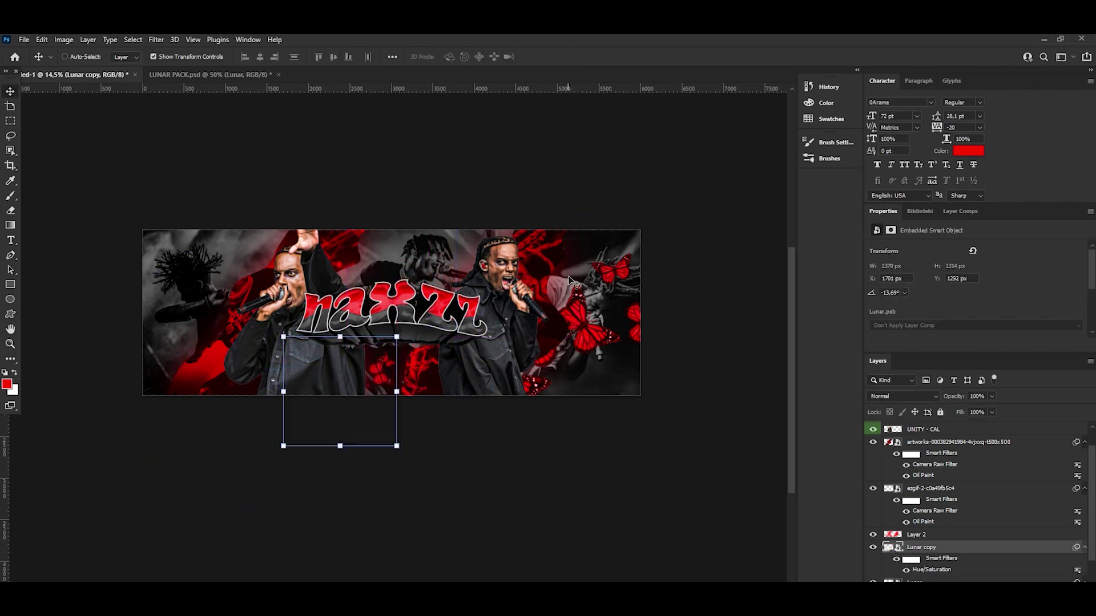
left_click_drag(596, 211, 614, 193)
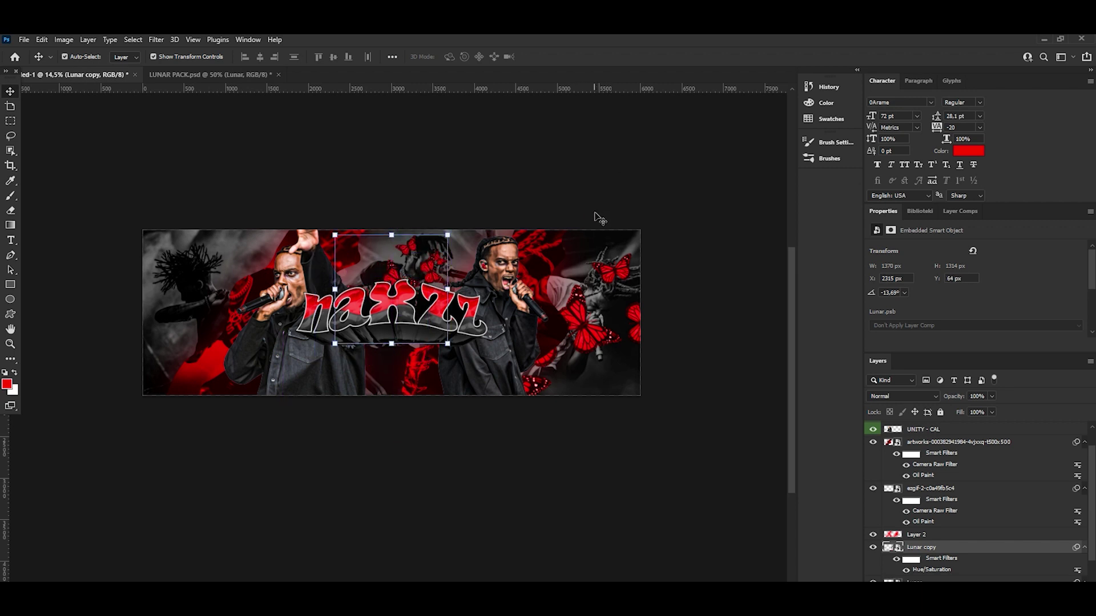
Alt-drag another butterfly copy left, enlarge it, and position it beside the left rapper.
left_click_drag(416, 275, 245, 320)
key("ctrl+t")
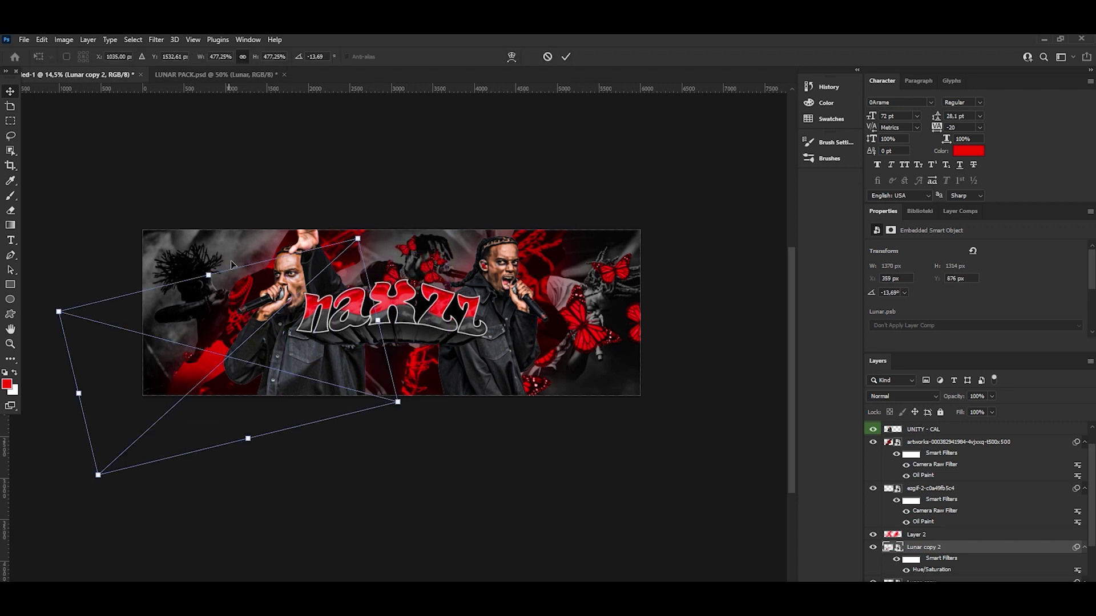
left_click_drag(61, 311, 129, 109)
left_click_drag(286, 130, 283, 245)
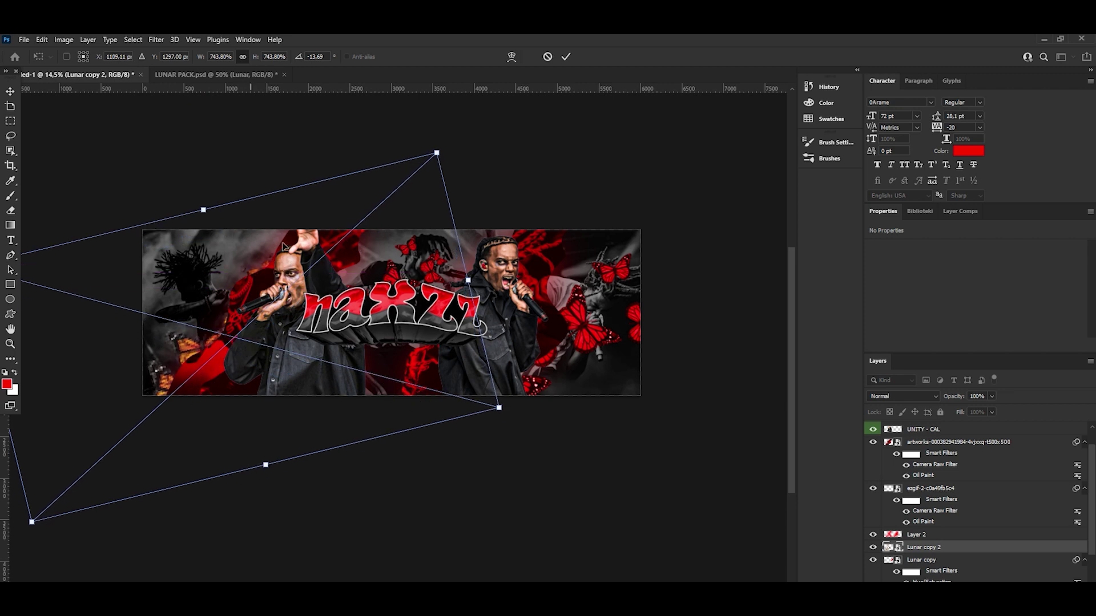
left_click(565, 57)
left_click_drag(543, 191, 551, 197)
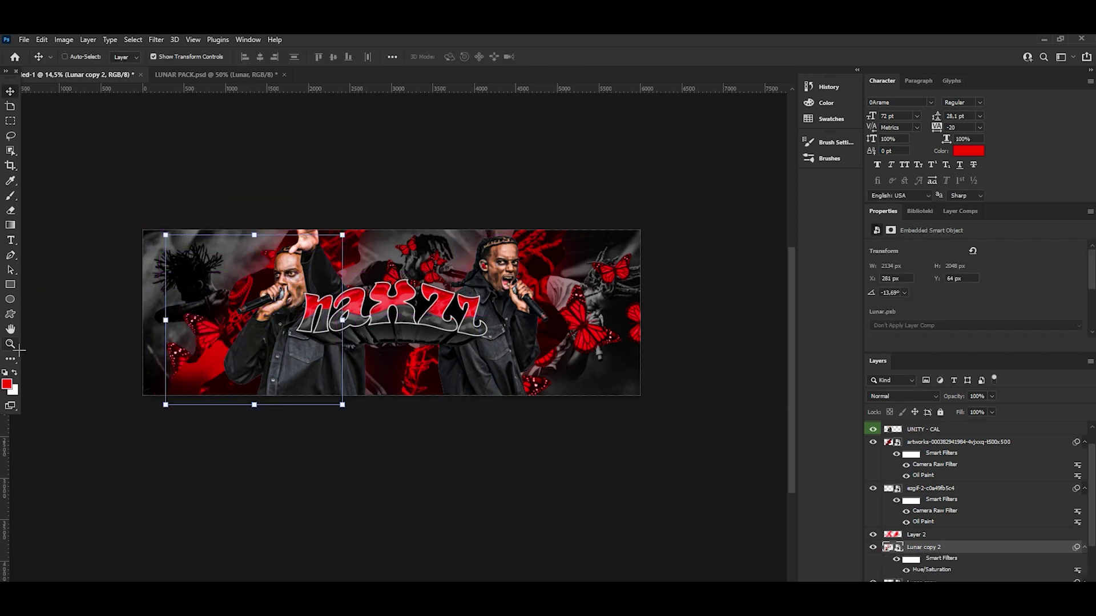
left_click(11, 344)
left_click_drag(209, 319, 264, 309)
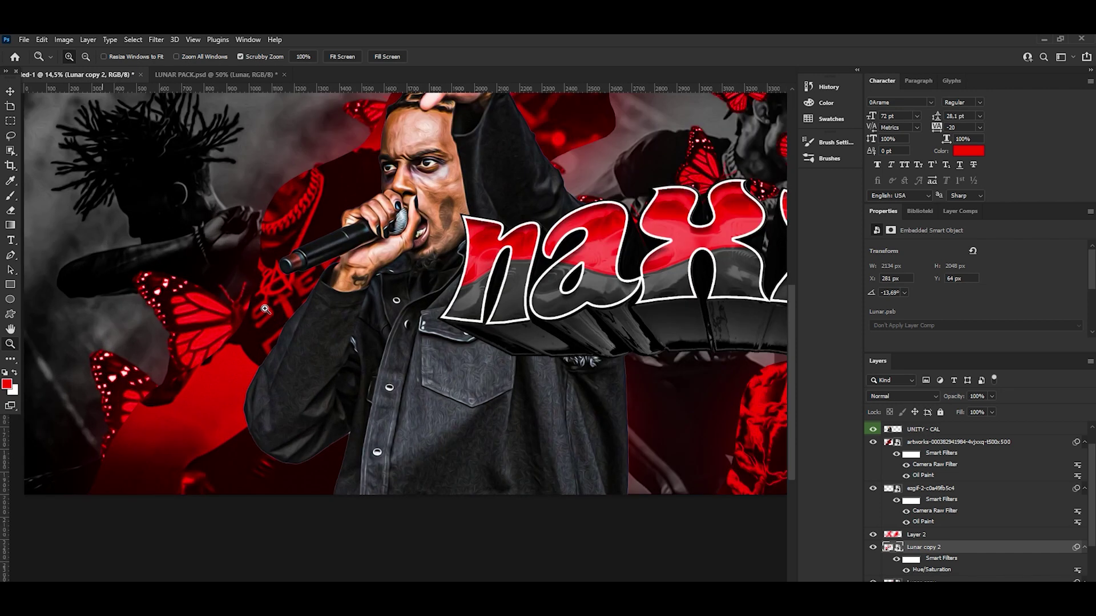
Desaturate the butterflies on Lunar copy 2 to Saturation -100 and check them around both singers.
key("ctrl+u")
type("-100")
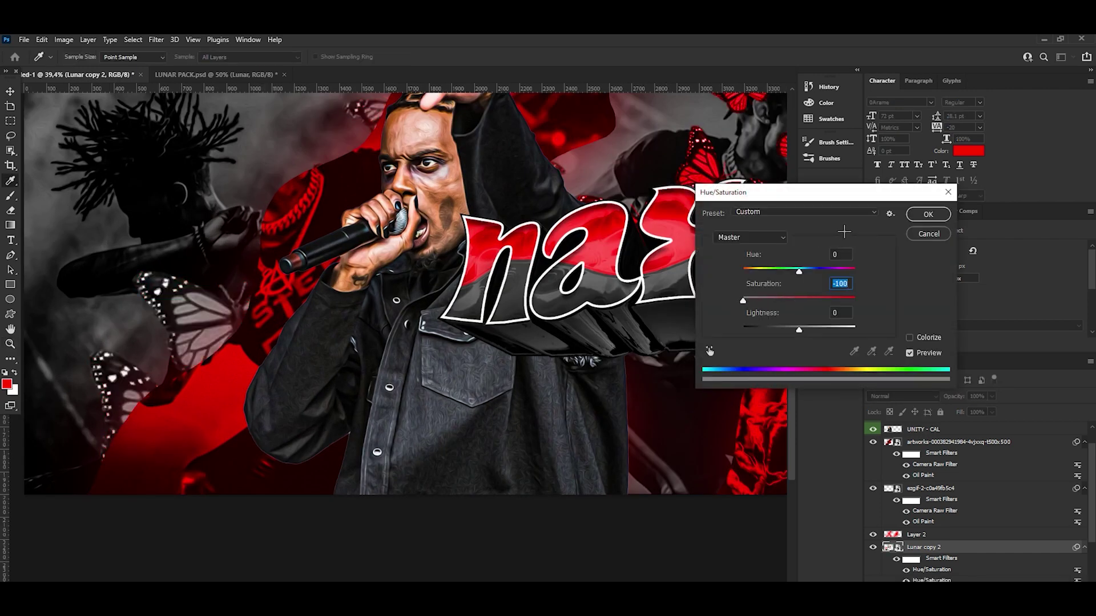
key("Return")
mouse_move(297, 324)
left_mouse_down()
mouse_move(279, 324)
mouse_move(410, 313)
left_mouse_up()
mouse_move(403, 265)
left_mouse_down()
mouse_move(480, 296)
mouse_move(422, 292)
mouse_move(425, 346)
mouse_move(490, 281)
left_mouse_up()
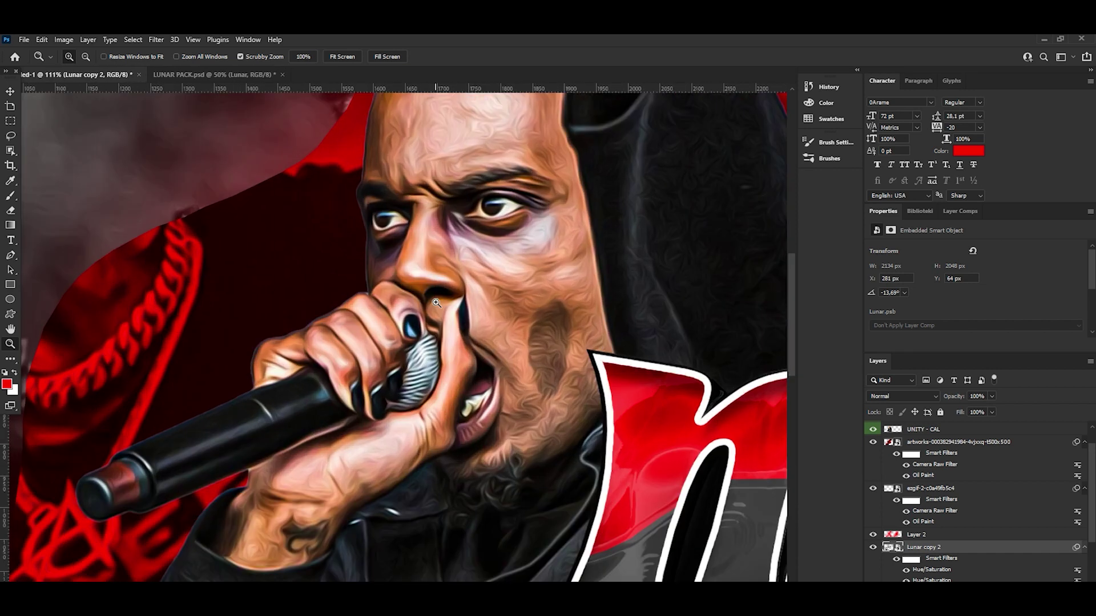
left_click_drag(490, 281, 256, 326)
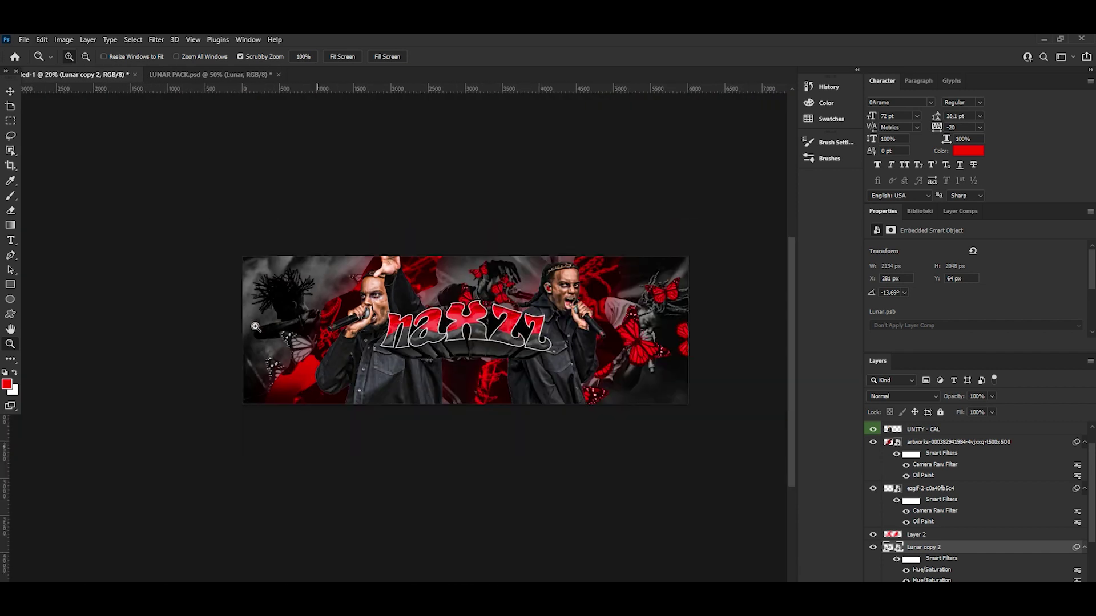
left_click_drag(672, 297, 719, 296)
left_click(10, 91)
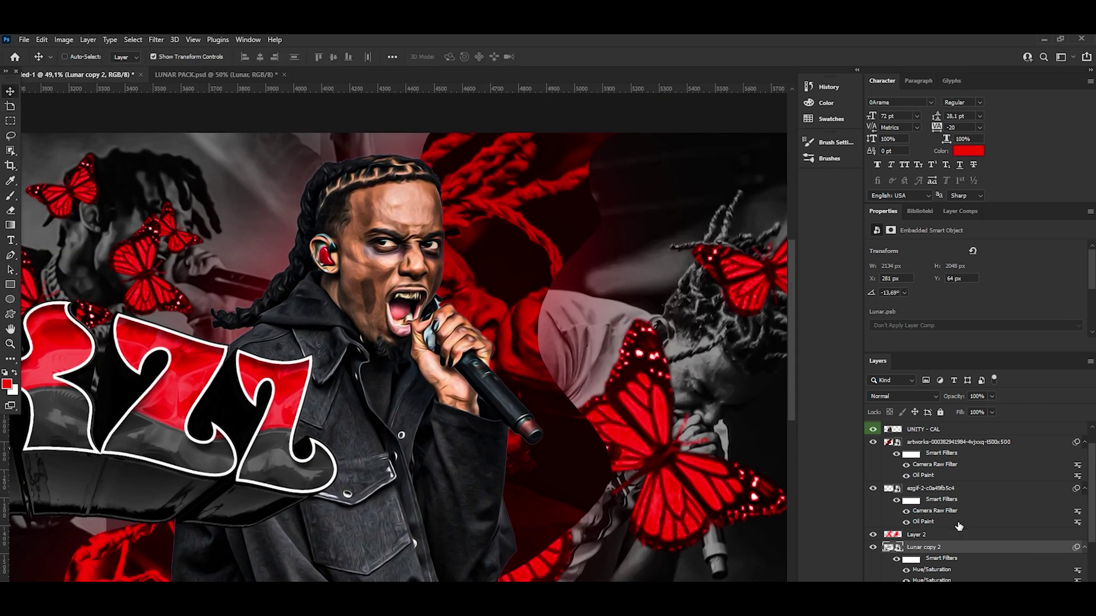
scroll(959, 526, "up", 2)
Add a new empty layer above the artworks layer and switch to the Brush tool.
left_click(947, 468)
key("ctrl+shift+alt+n")
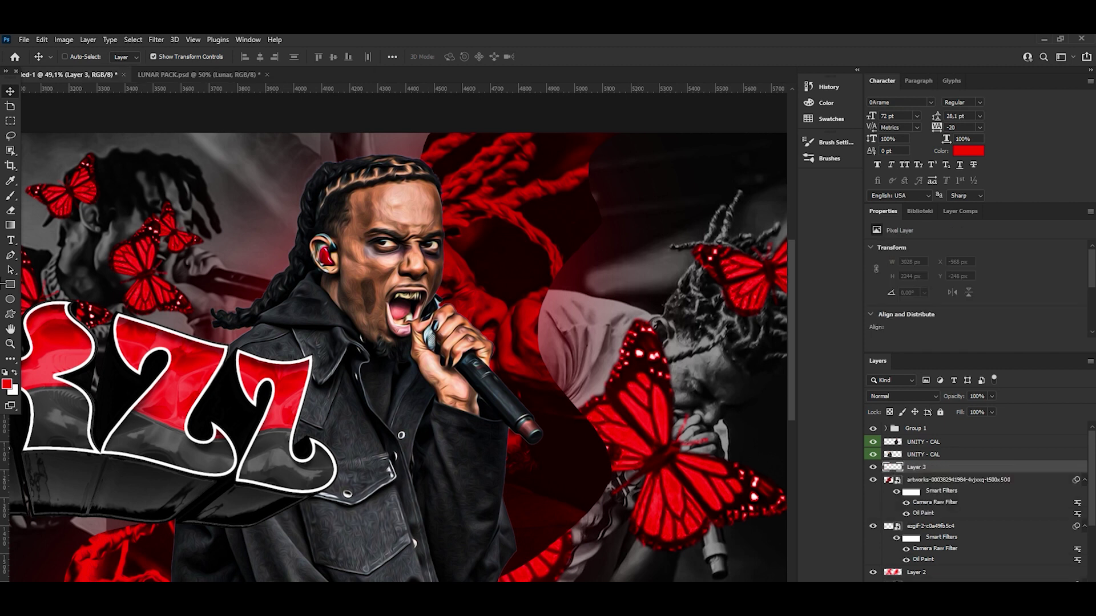
left_click(10, 196)
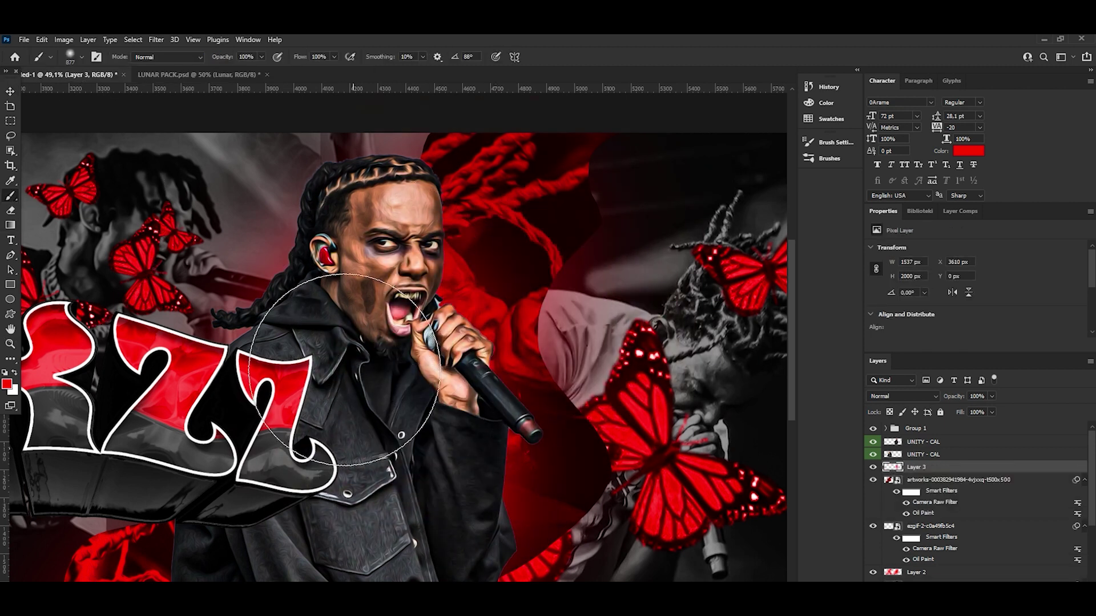
scroll(328, 404, "down", 2)
scroll(311, 396, "down", 6)
scroll(286, 388, "down", 1)
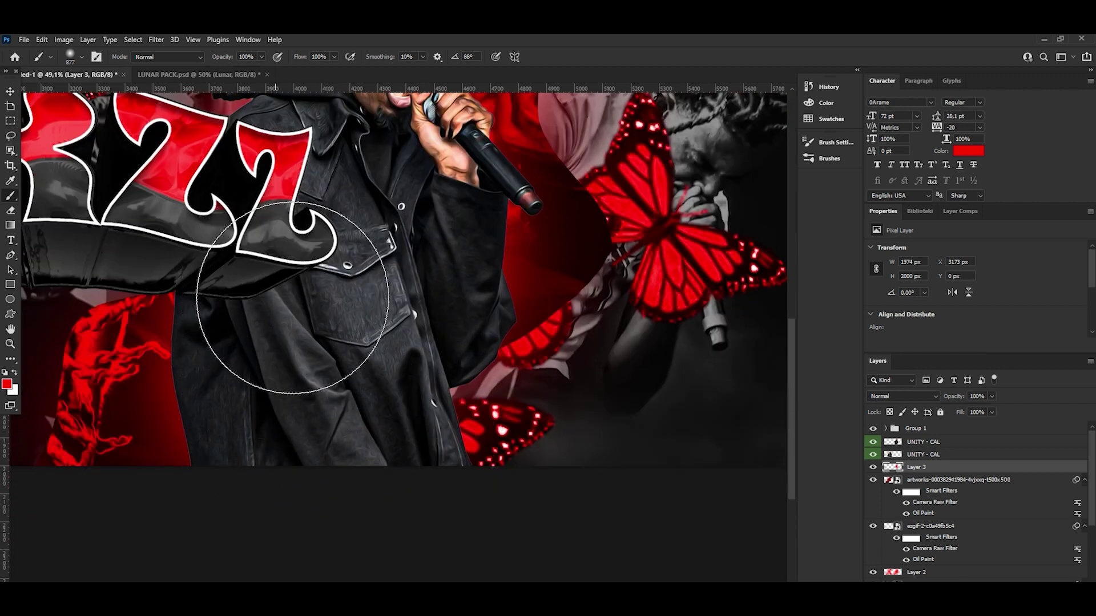
Brush around the singers' jackets on the new layer, zooming in on the left singer.
scroll(406, 274, "left", 5)
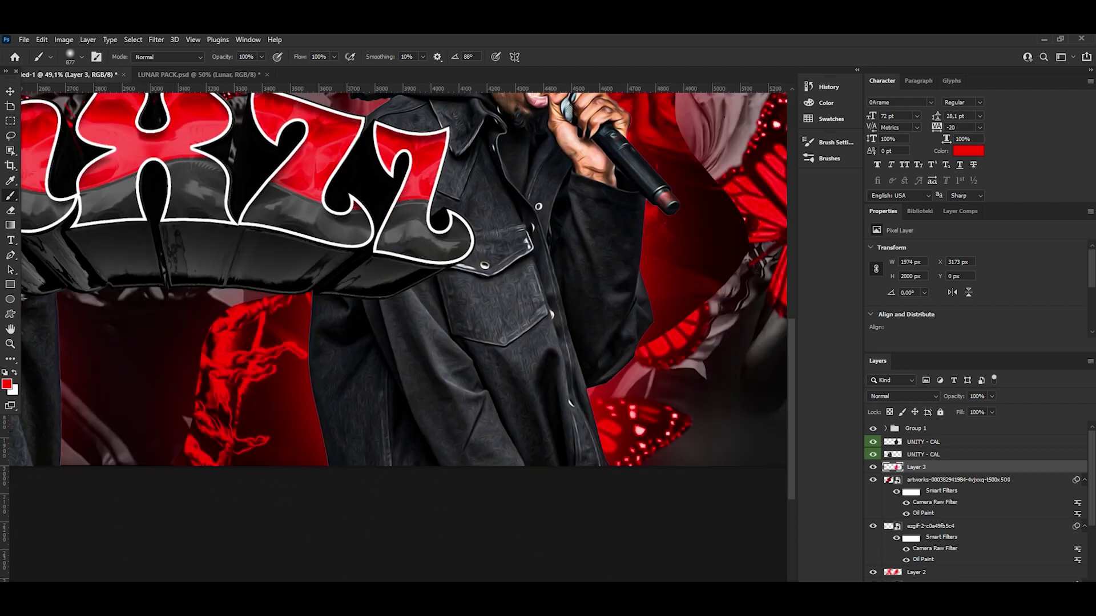
scroll(405, 274, "left", 5)
scroll(268, 365, "up", 3)
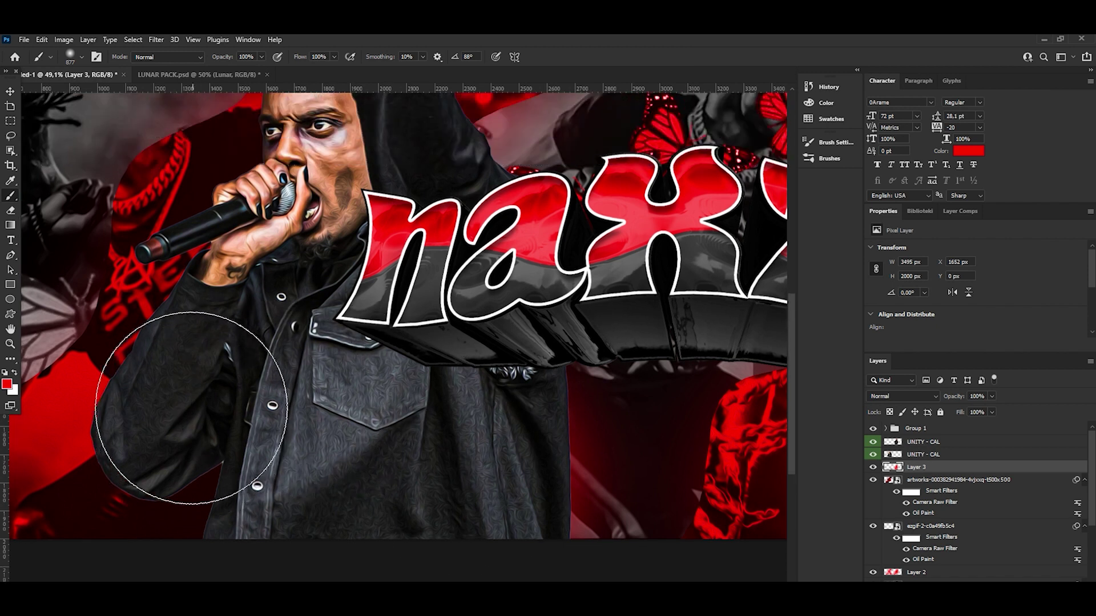
scroll(252, 320, "up", 2)
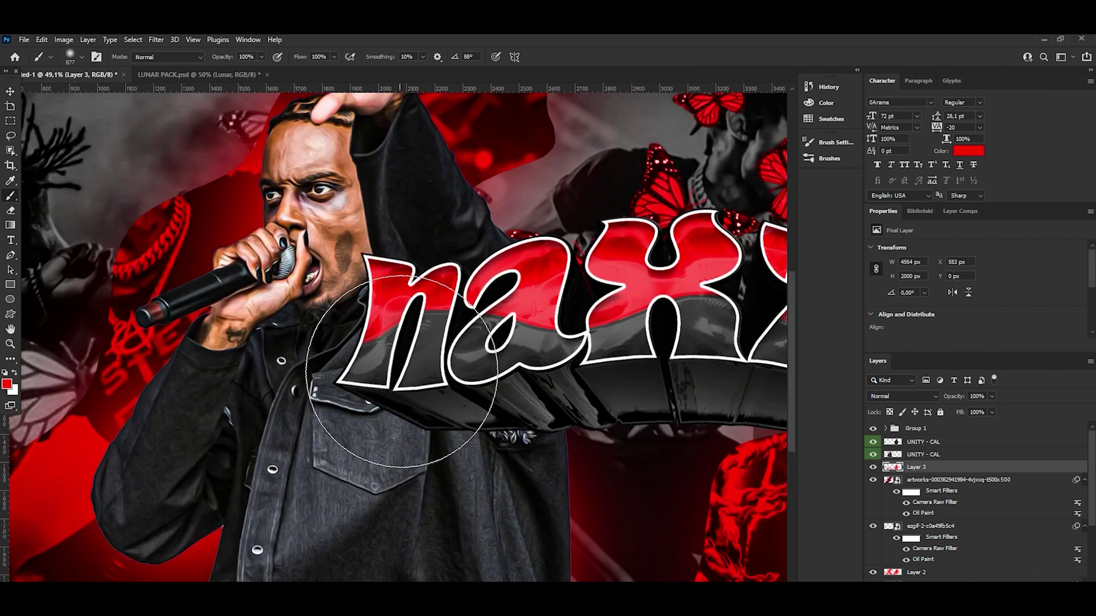
scroll(394, 354, "up", 2)
key("z")
left_click_drag(264, 314, 242, 305)
left_click_drag(336, 303, 355, 300)
mouse_move(233, 279)
left_mouse_down()
mouse_move(183, 273)
mouse_move(210, 263)
left_mouse_up()
Add a Hue/Saturation adjustment clipped to the second UNITY - CAL layer, colorized red at Saturation 91.
key("v")
left_click(941, 454)
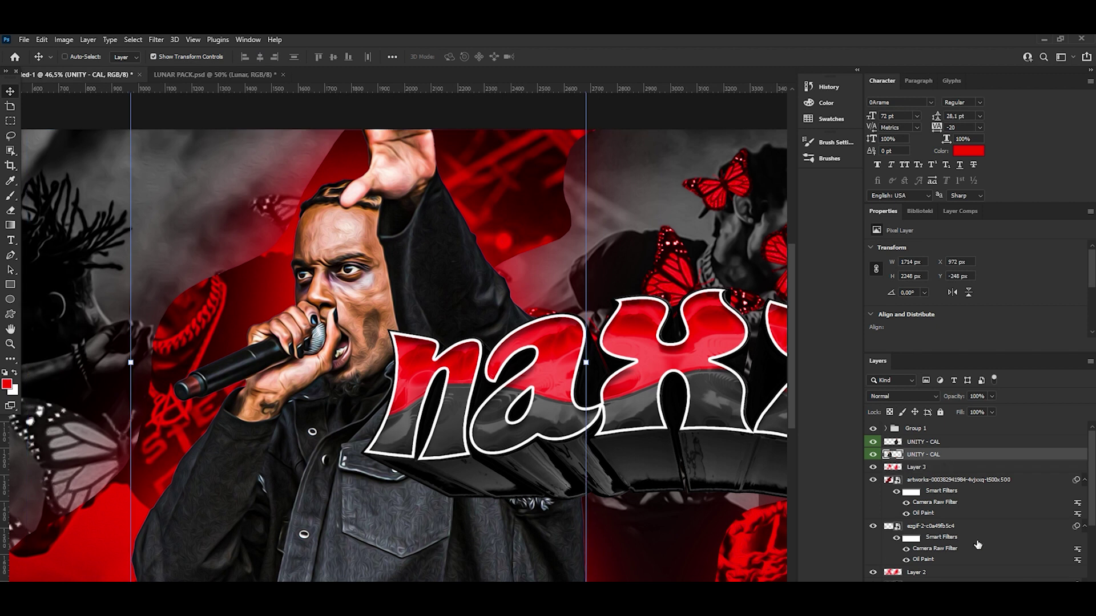
left_click(999, 579)
left_click(1035, 508)
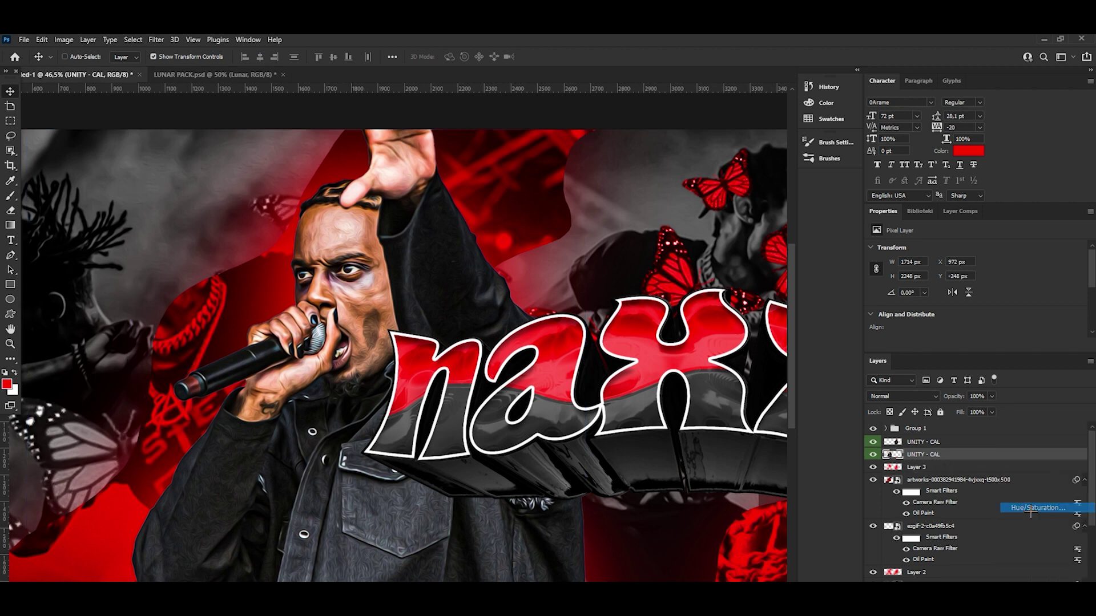
right_click(963, 455)
left_click(875, 363)
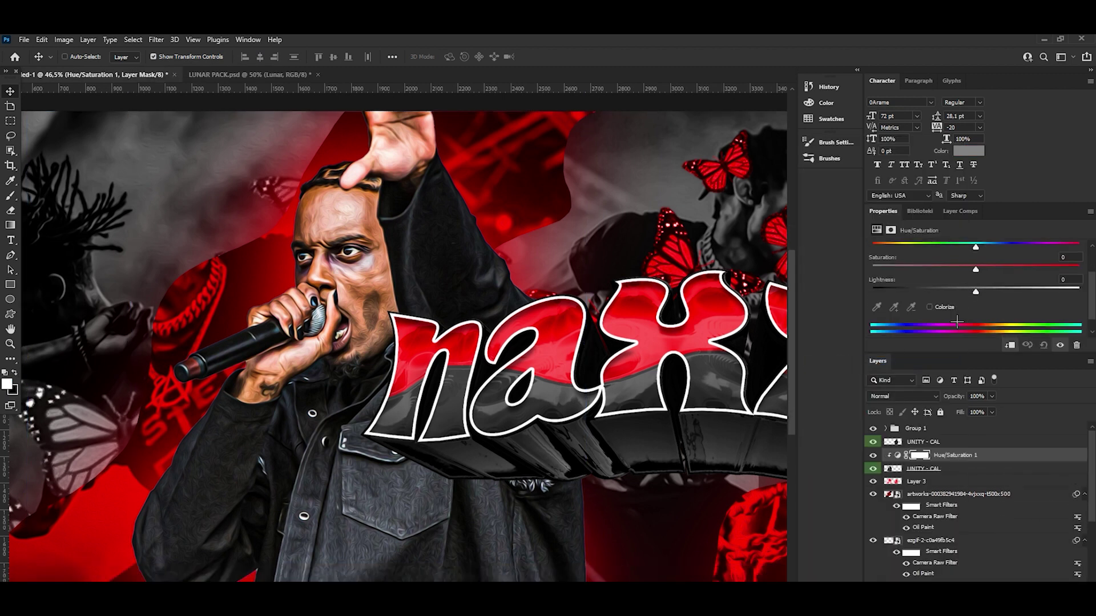
left_click(1061, 268)
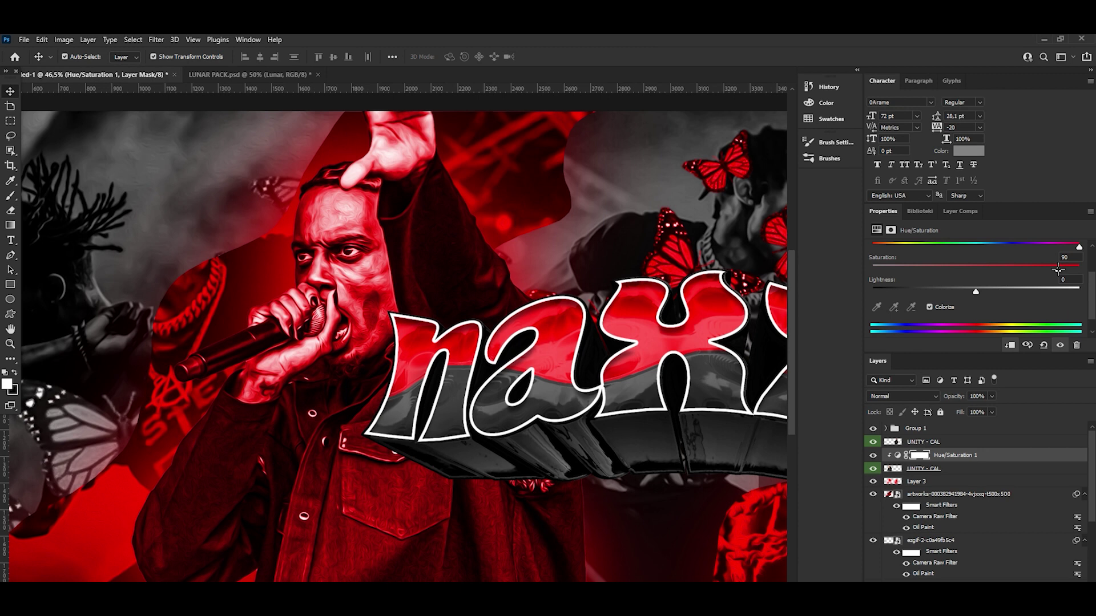
Invert the red tint's mask so it is hidden until painted in with the Brush.
key("ctrl+i")
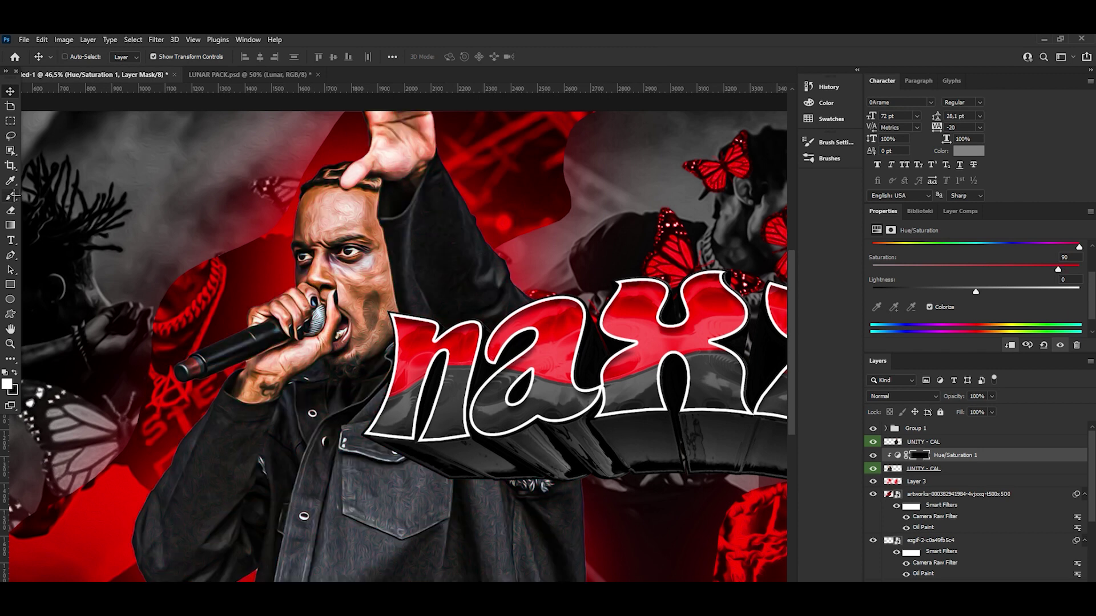
left_click(11, 196)
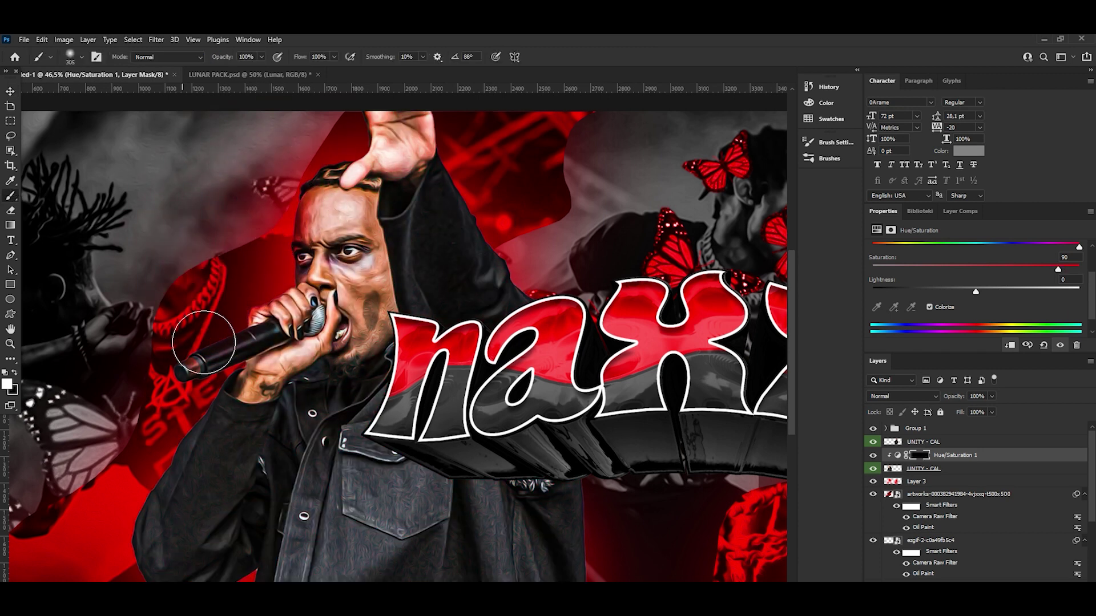
scroll(120, 508, "down", 5)
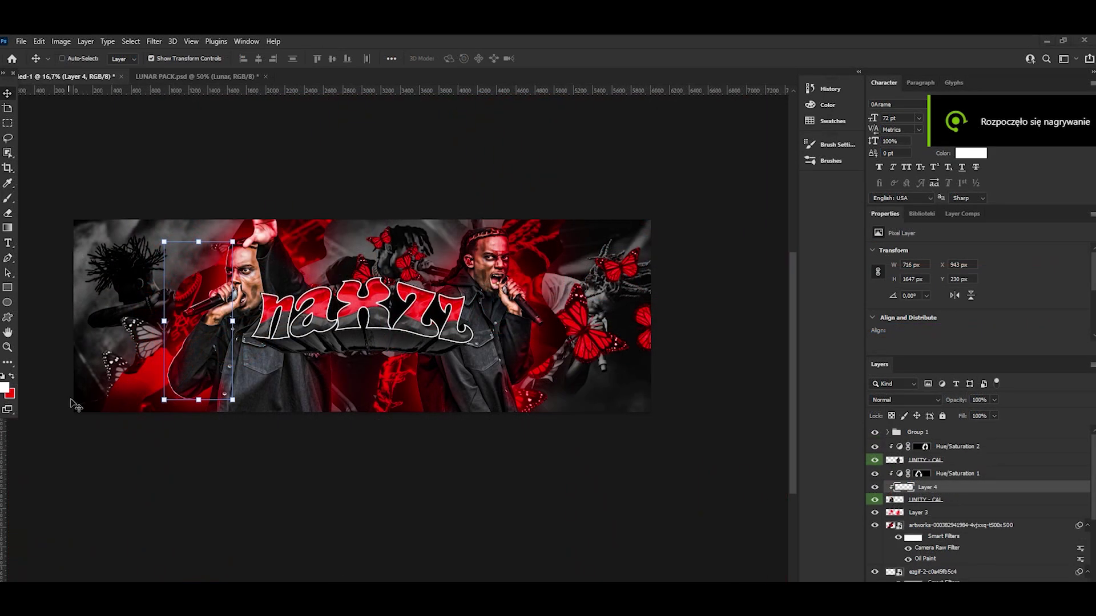
Add a new clipped Layer 5 above the top UNITY - CAL layer for the rim light.
key("z")
mouse_move(212, 362)
left_mouse_down()
mouse_move(228, 361)
mouse_move(227, 346)
mouse_move(513, 334)
left_mouse_up()
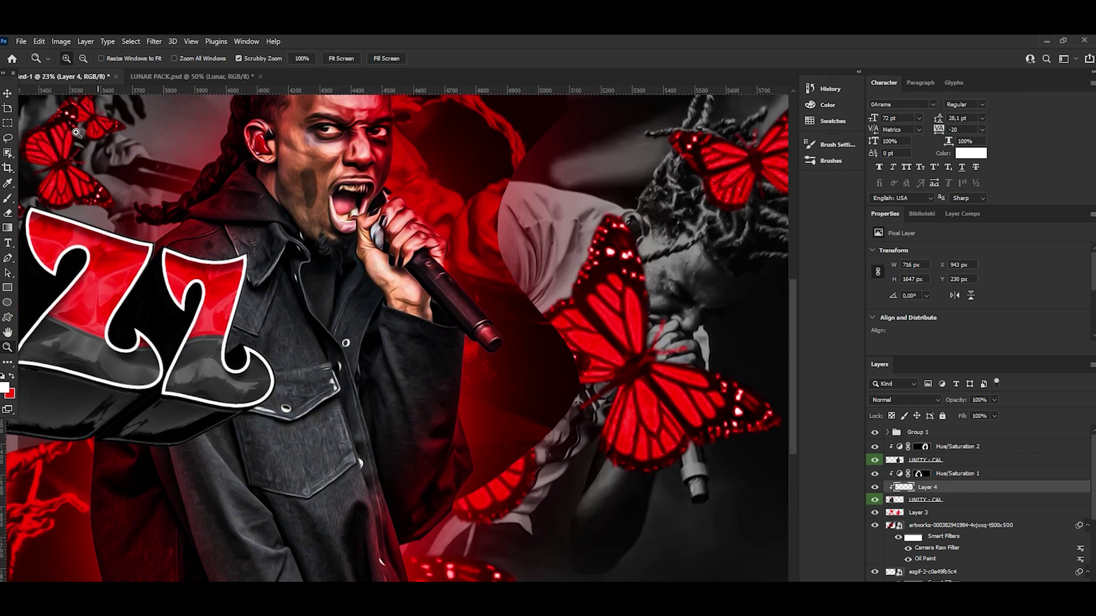
left_click(6, 92)
left_click(925, 460)
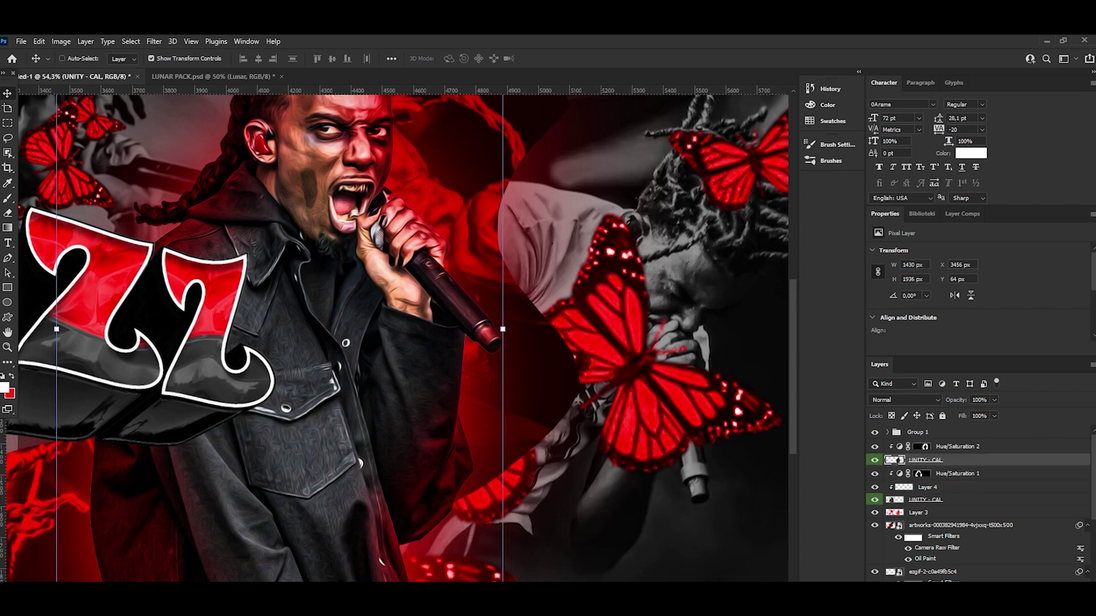
key("ctrl+shift+alt+n")
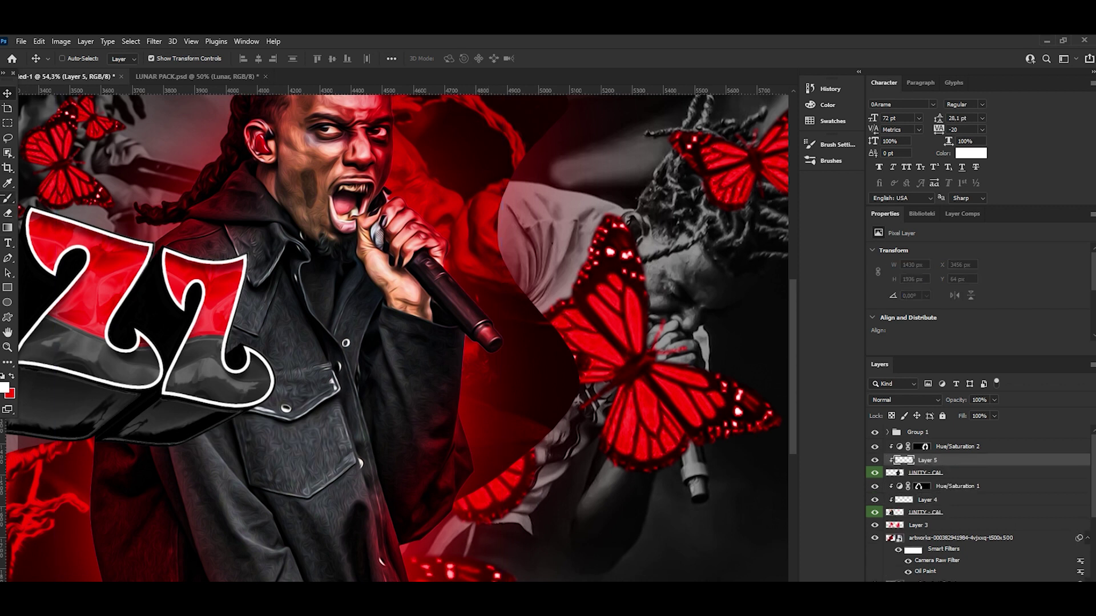
key("b")
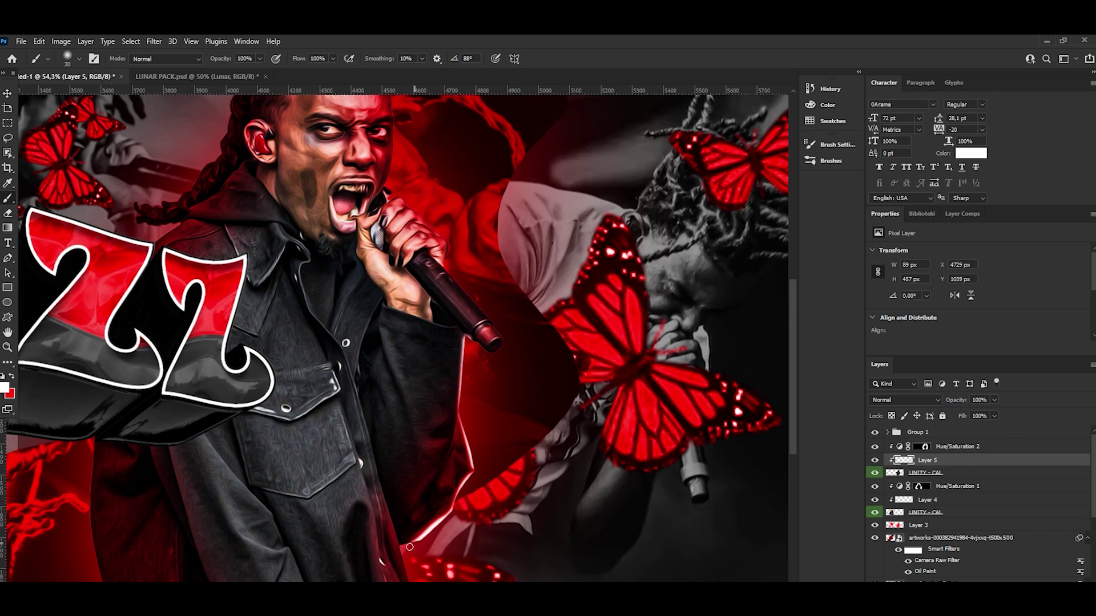
scroll(481, 476, "down", 2)
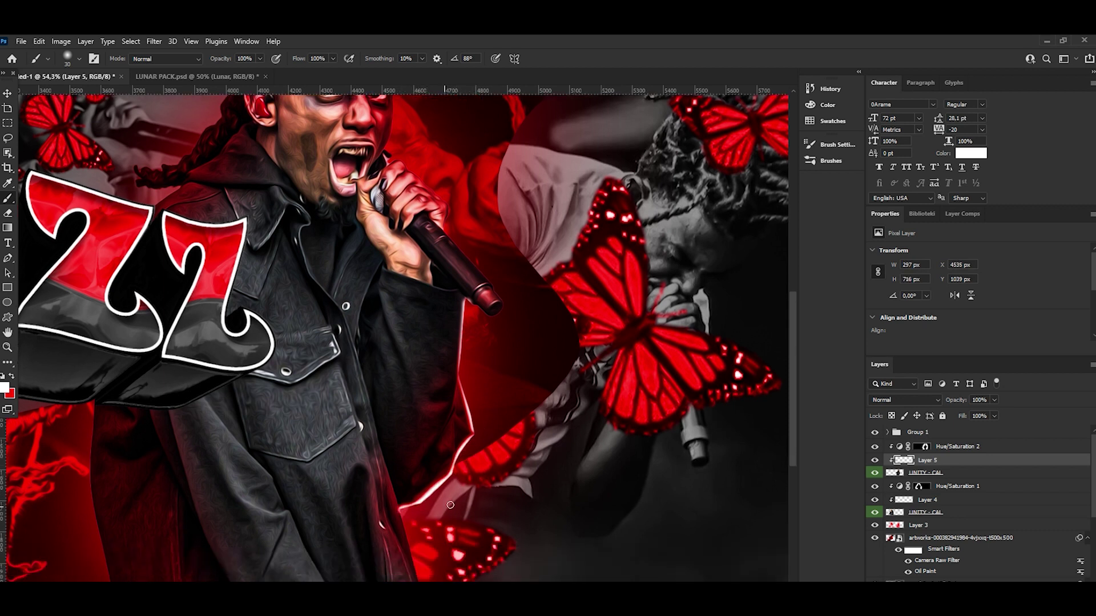
Paint straight glowing strokes along the right rapper's jacket edges, then zoom out to the banner.
key("z")
left_click_drag(469, 350, 535, 350)
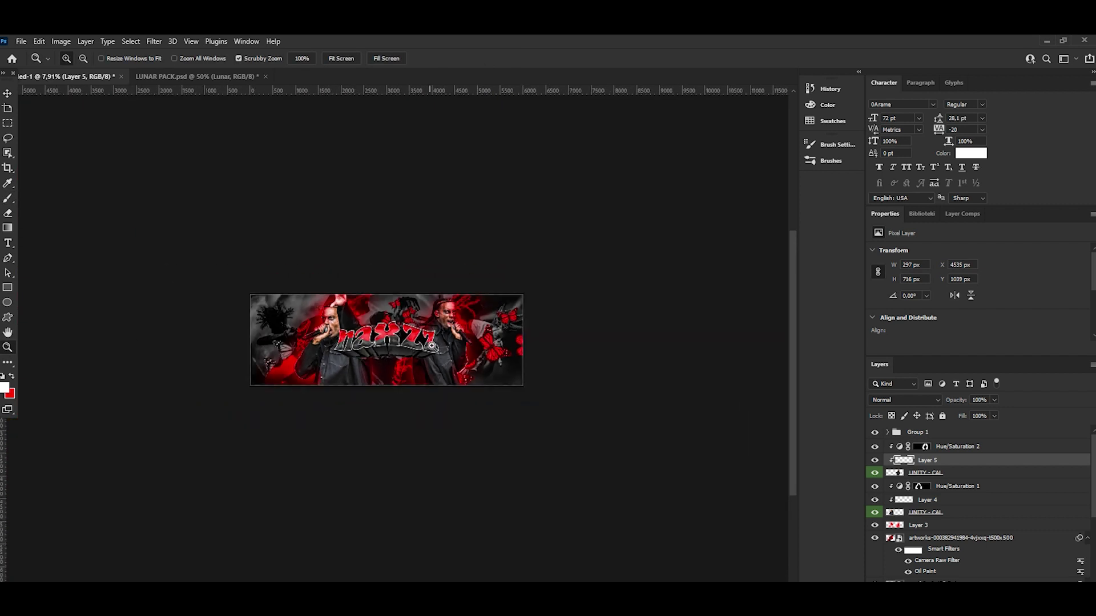
left_click(549, 346)
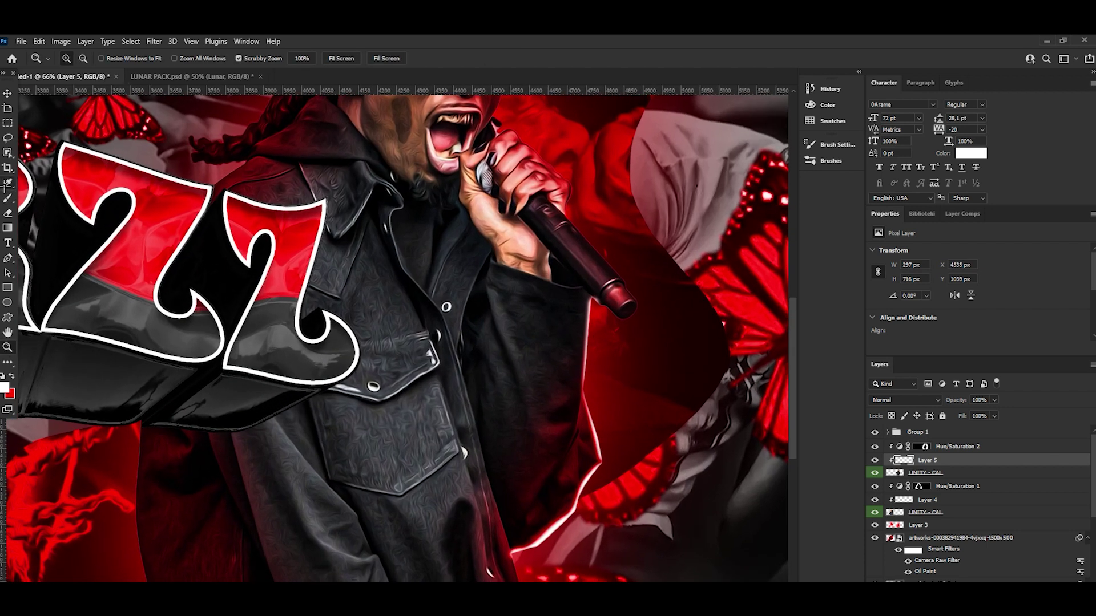
key("b")
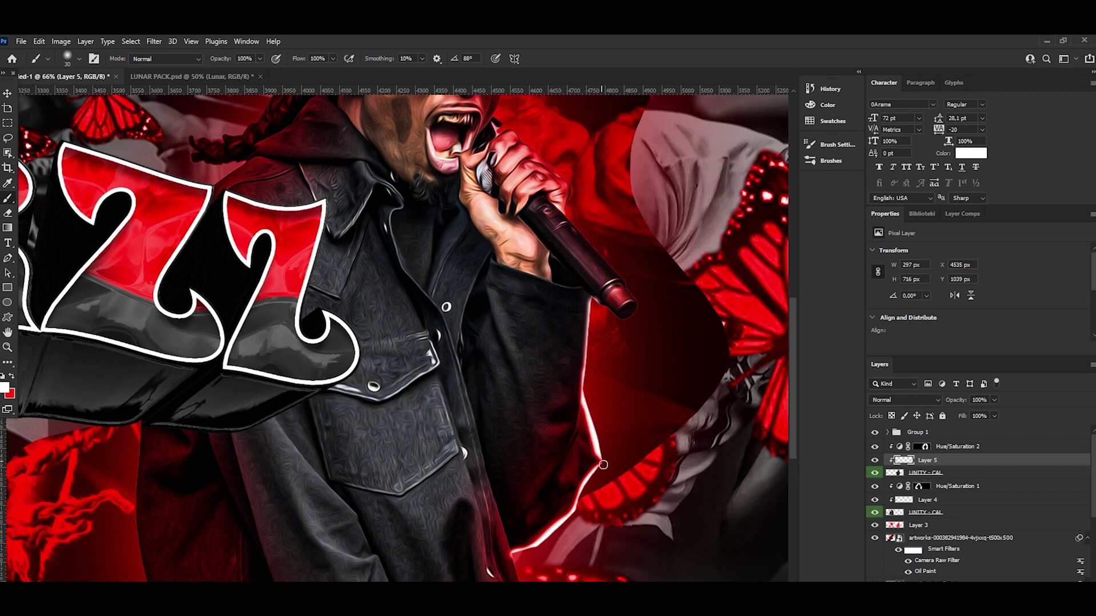
scroll(593, 344, "down", 3)
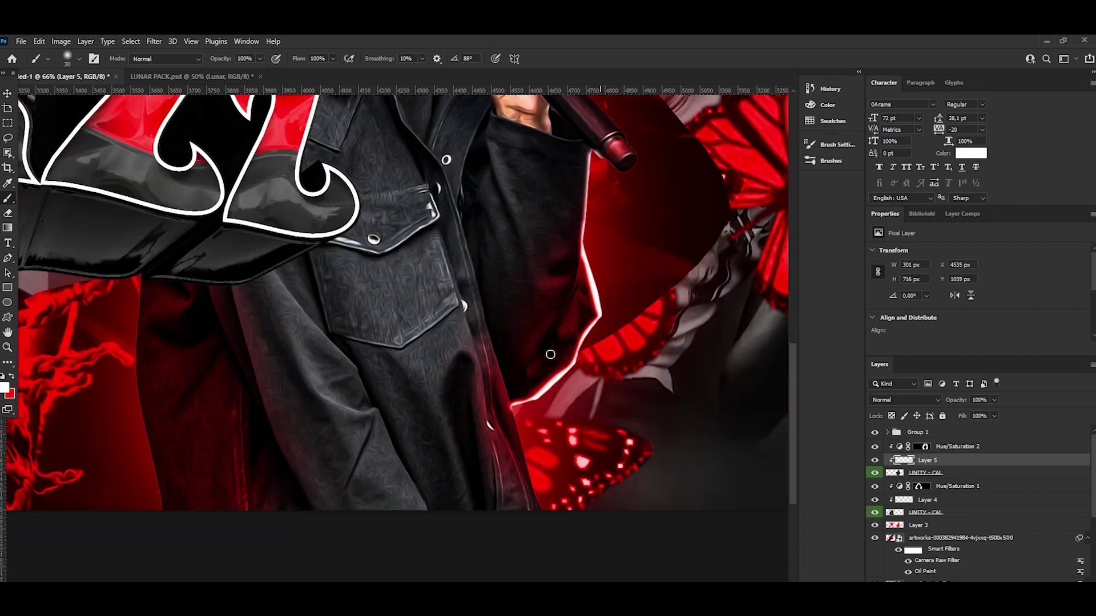
left_click(160, 491, "shift")
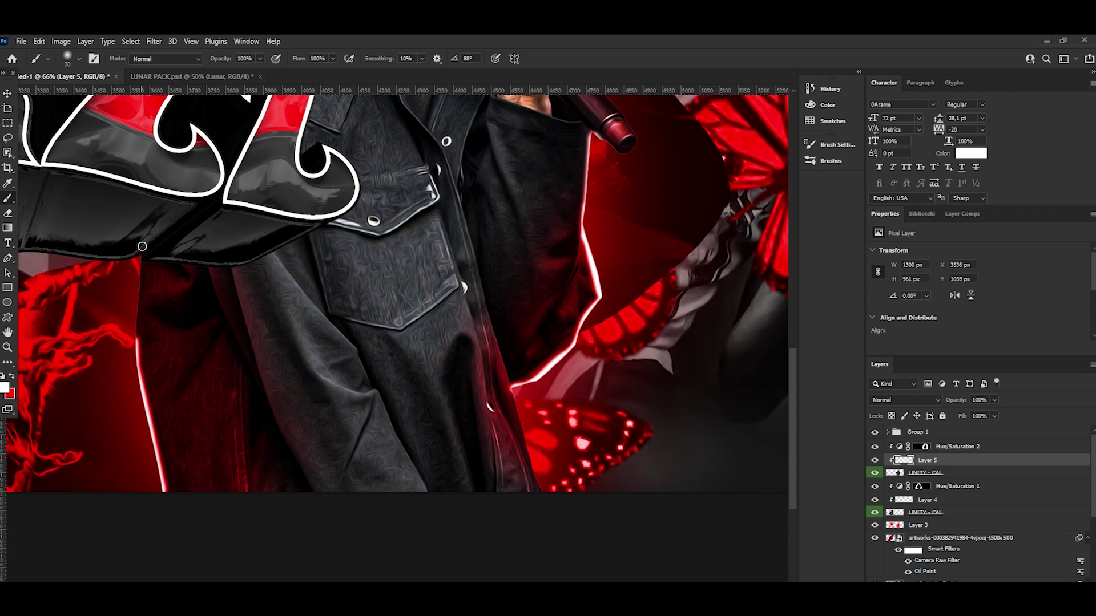
left_click(7, 347)
mouse_move(336, 334)
left_mouse_down()
mouse_move(325, 323)
mouse_move(502, 317)
left_mouse_up()
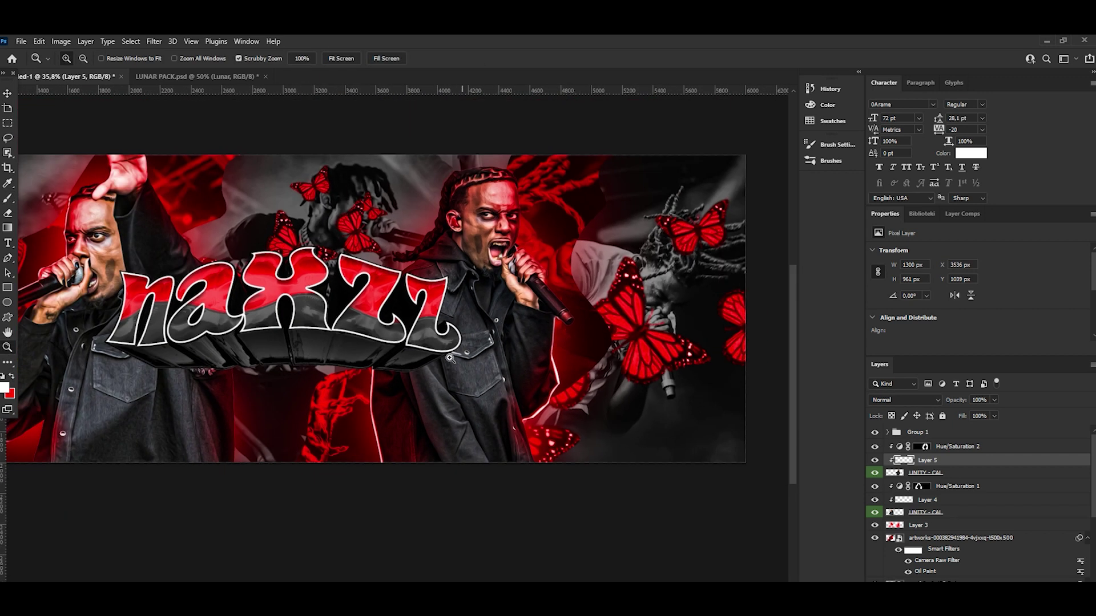
Add a clipped Hue/Saturation colorize layer with Hue 358, Saturation 97 and Lightness +35.
left_click(1016, 579)
left_click(1027, 510)
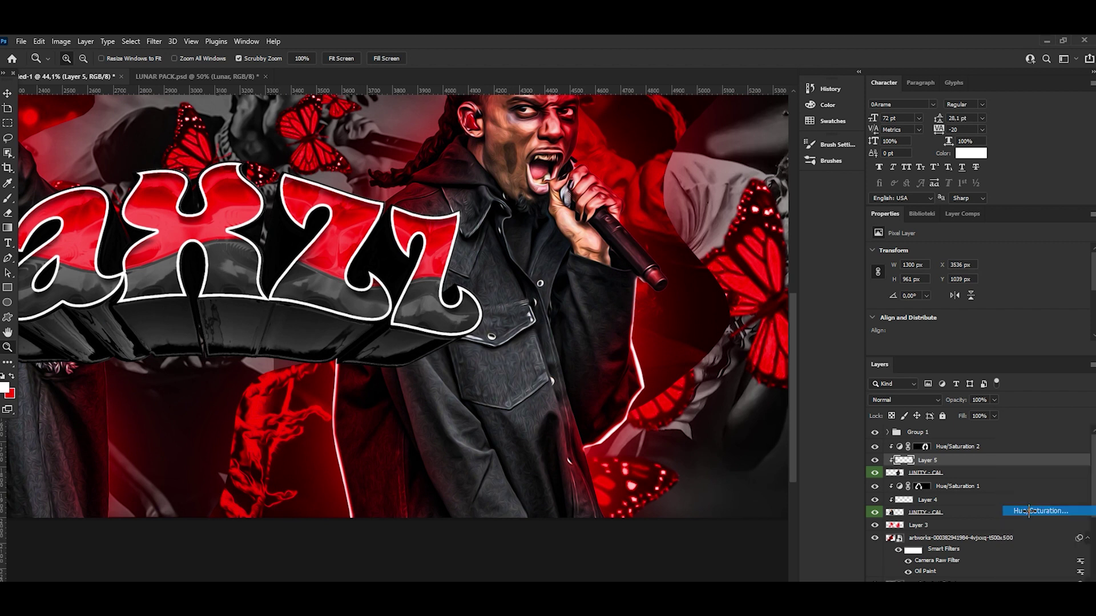
left_click_drag(1078, 265, 1080, 266)
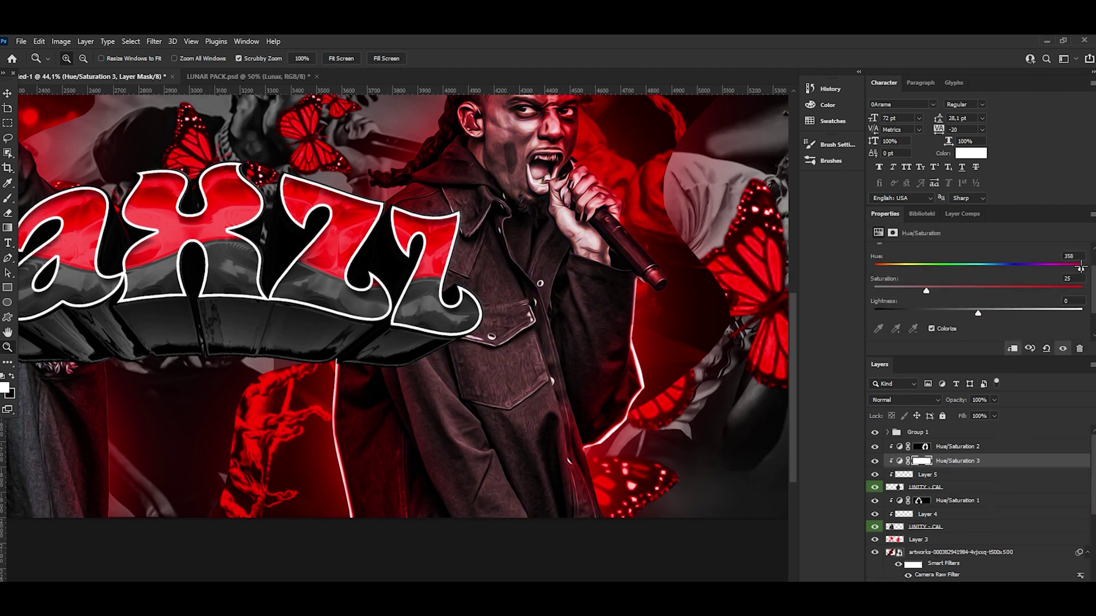
left_click_drag(993, 310, 1011, 311)
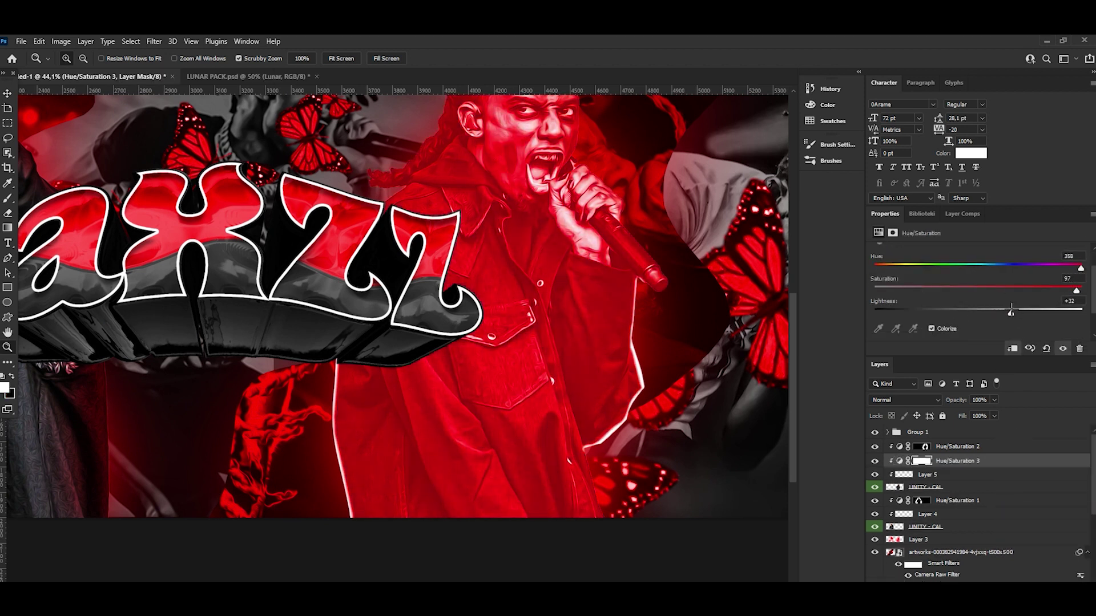
Invert the tint's mask and paint the red in around the butterflies with a larger white brush.
key("ctrl+i")
key("b")
left_click_drag(289, 486, 296, 486)
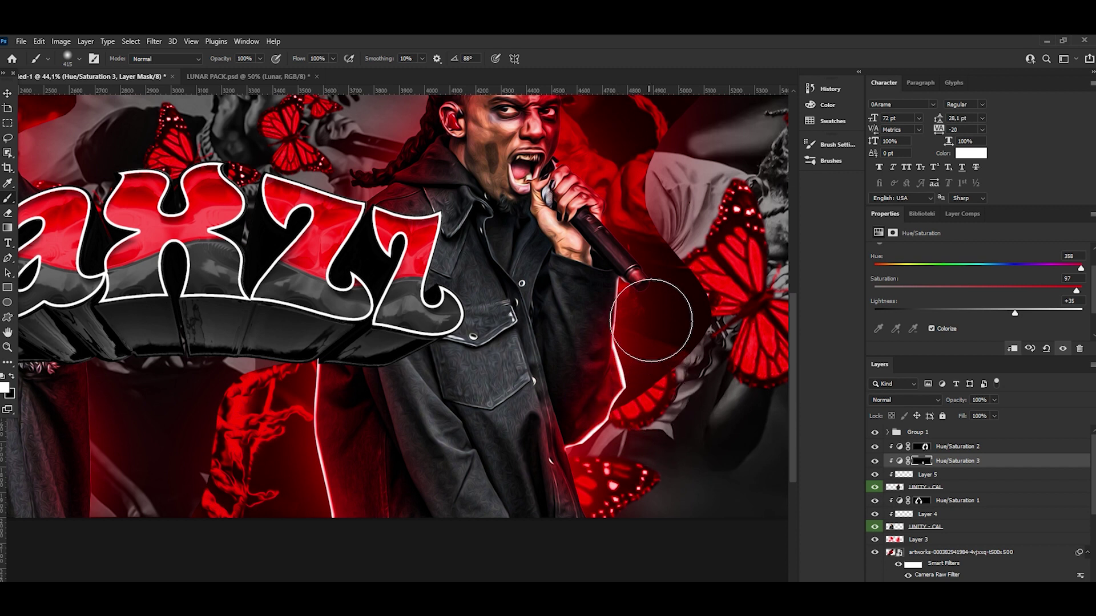
scroll(708, 322, "up", 4)
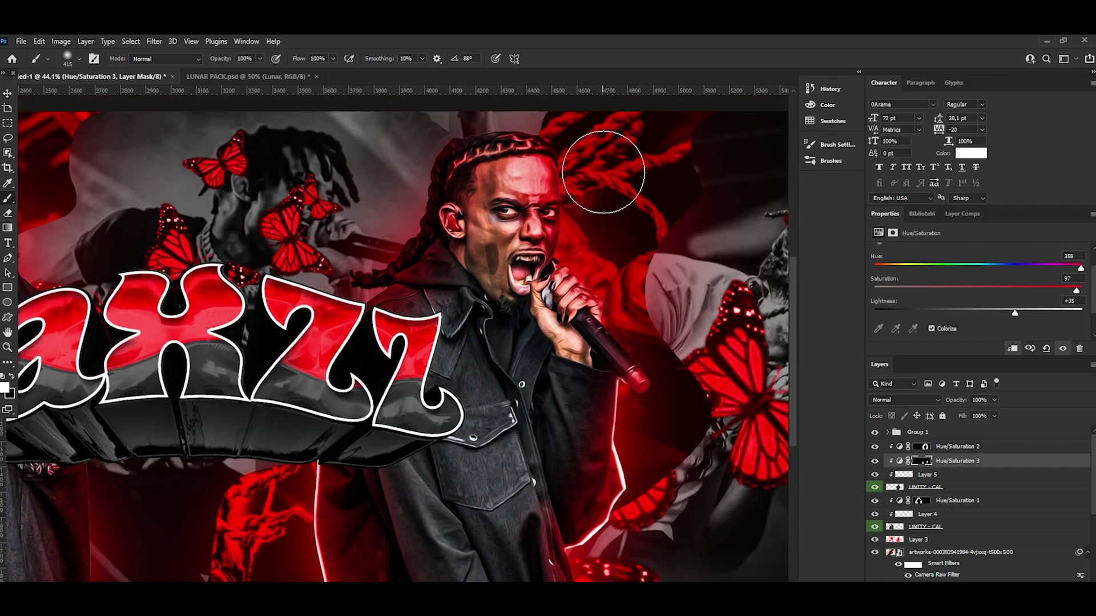
left_click_drag(336, 247, 342, 247)
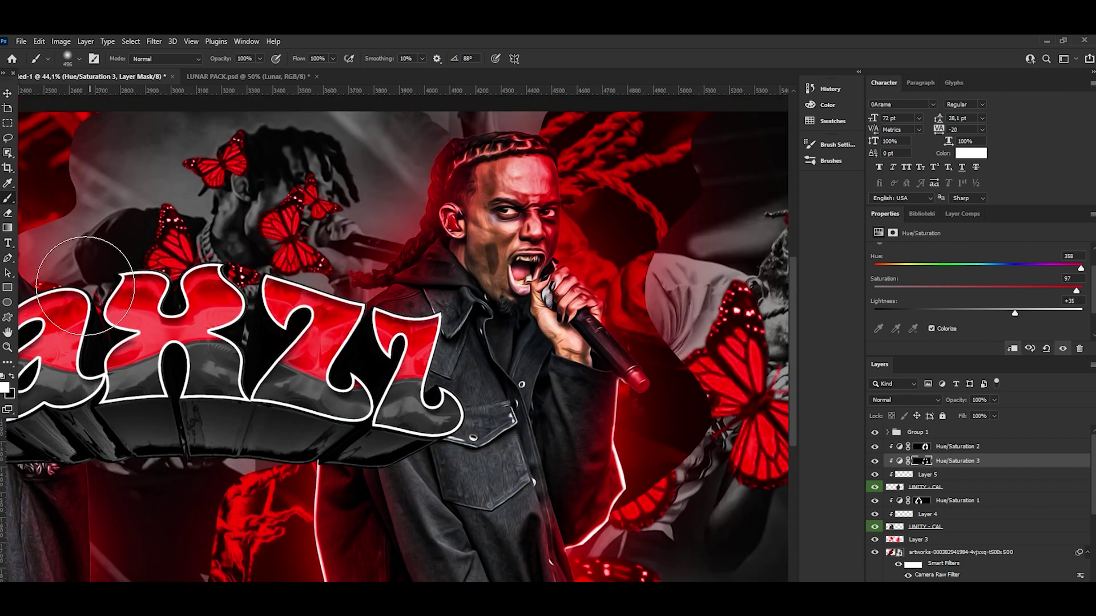
key("z")
left_click_drag(465, 211, 319, 217)
mouse_move(308, 268)
left_mouse_down()
mouse_move(370, 274)
mouse_move(335, 283)
left_mouse_up()
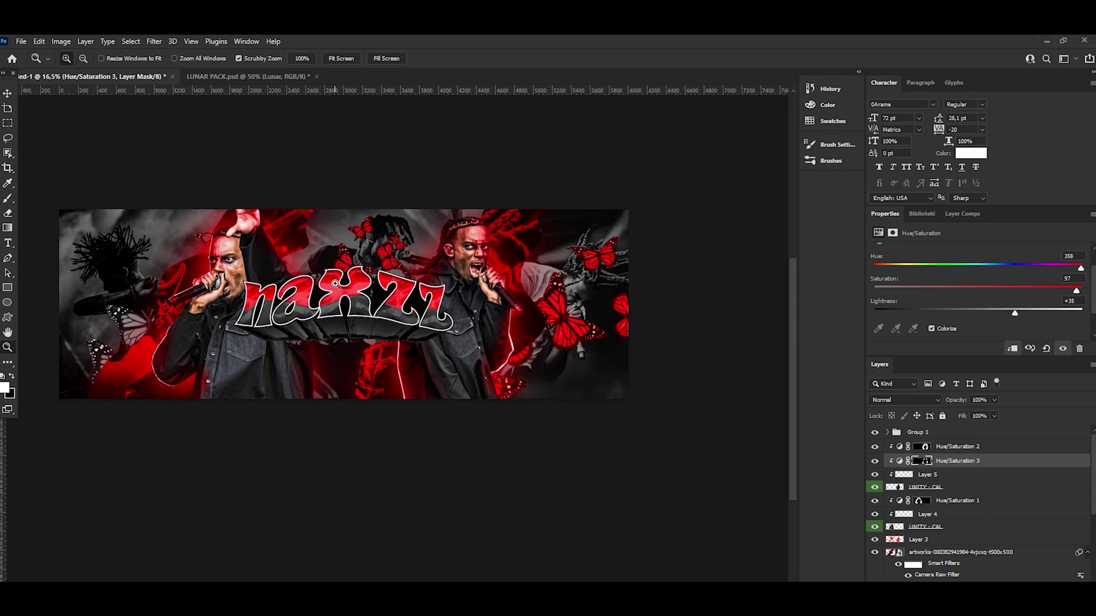
Paint red into the right rapper's irises with a 22 px red brush above Group 1.
left_click(8, 92)
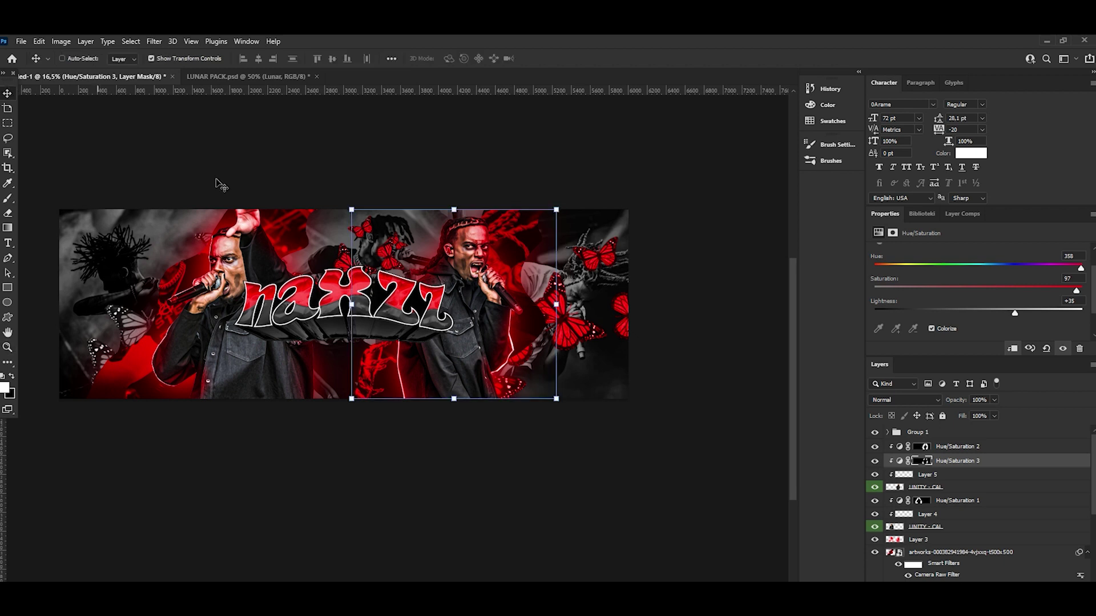
left_click(8, 346)
left_click_drag(494, 257, 481, 228)
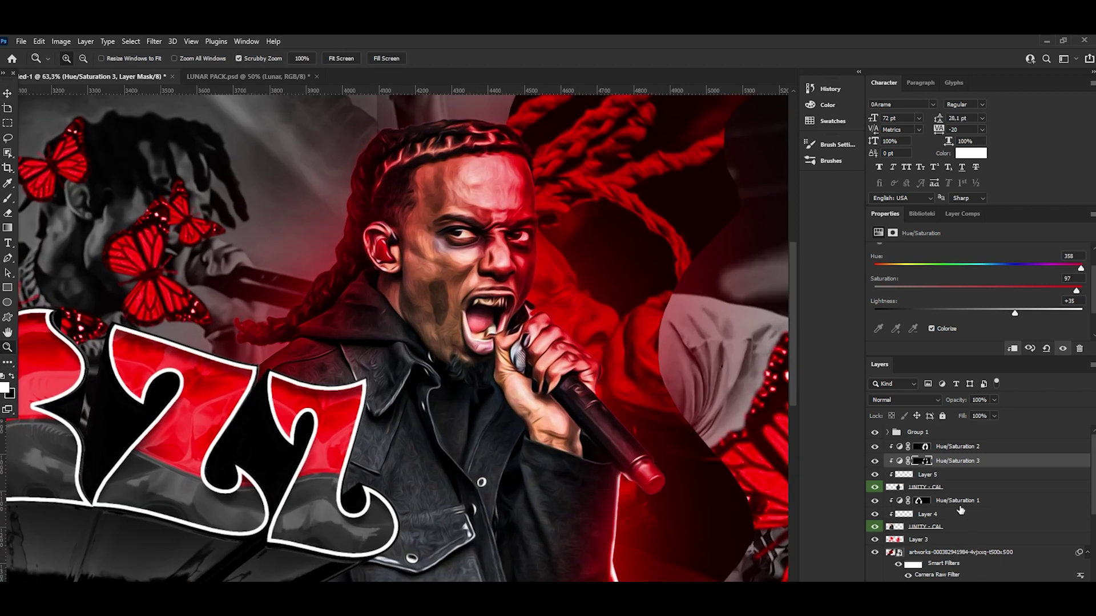
left_click(945, 435)
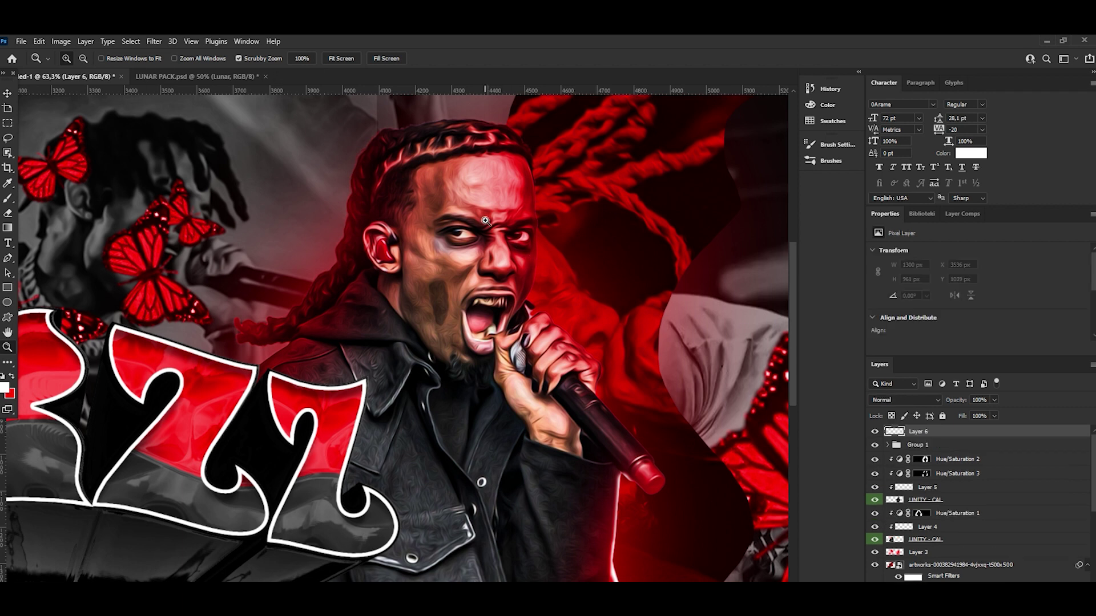
left_click_drag(485, 221, 542, 222)
key("b")
key("x")
left_click_drag(173, 298, 333, 287)
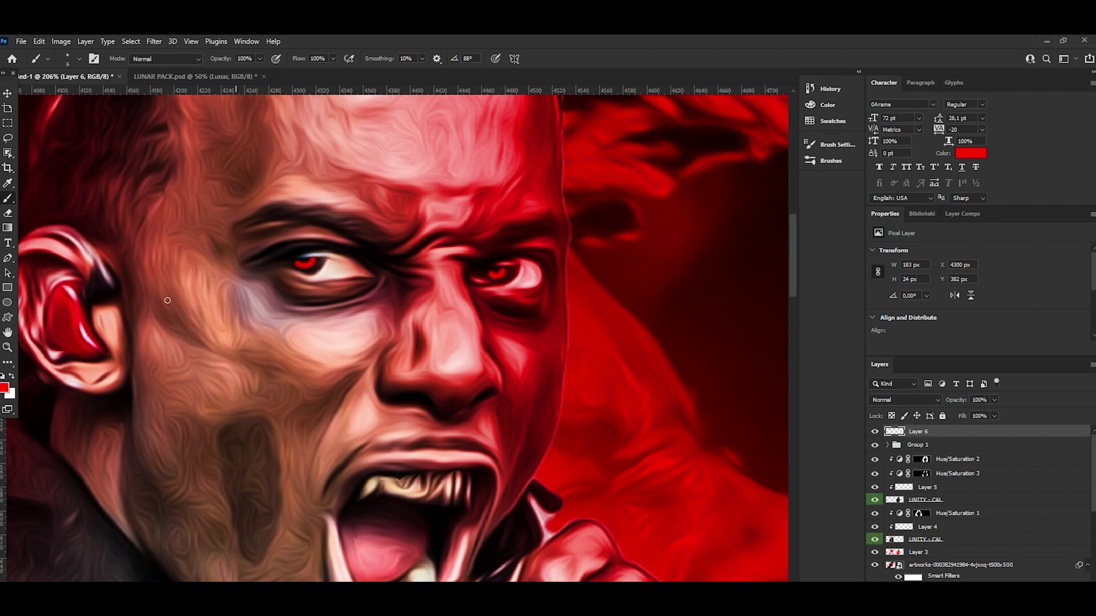
Paint red into the left rapper's irises, then zoom out to the whole banner.
key("z")
left_click_drag(504, 283, 397, 283)
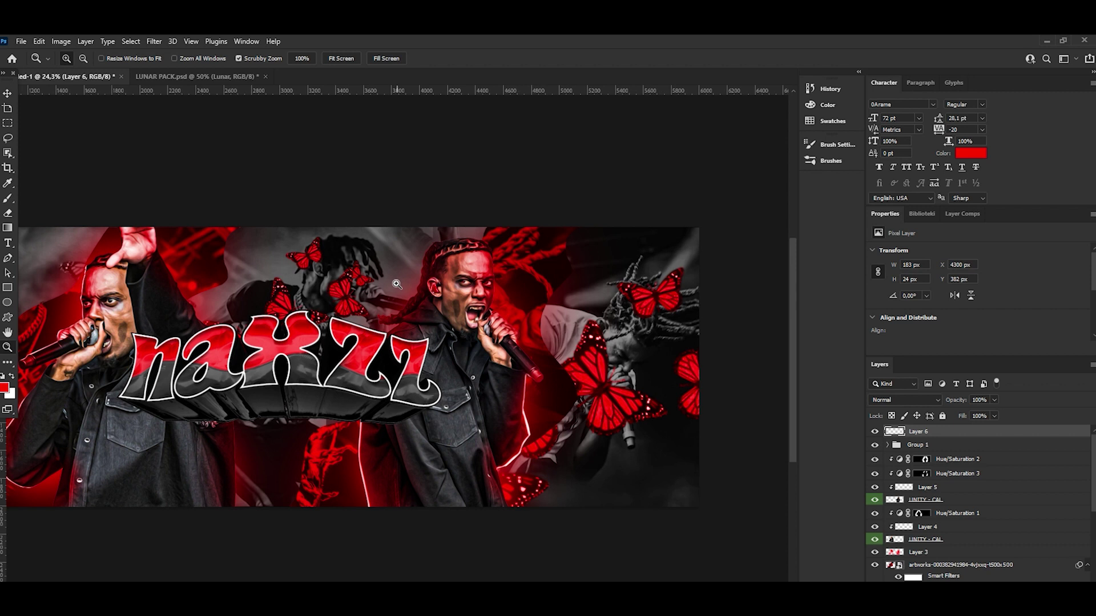
left_click_drag(48, 284, 224, 326)
key("b")
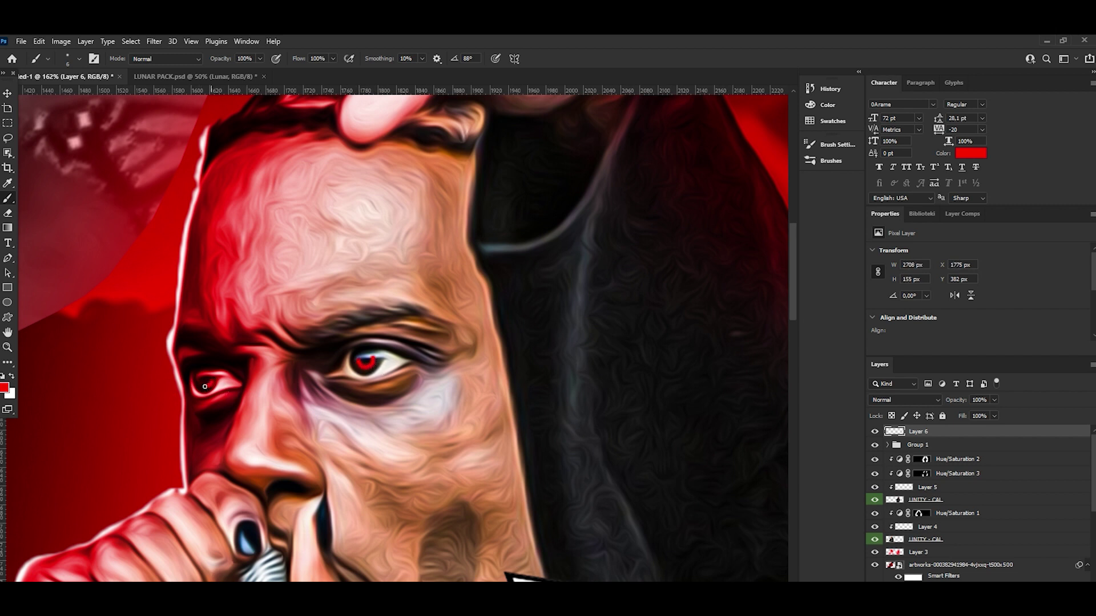
key("z")
mouse_move(365, 305)
left_mouse_down()
mouse_move(246, 304)
mouse_move(443, 339)
left_mouse_up()
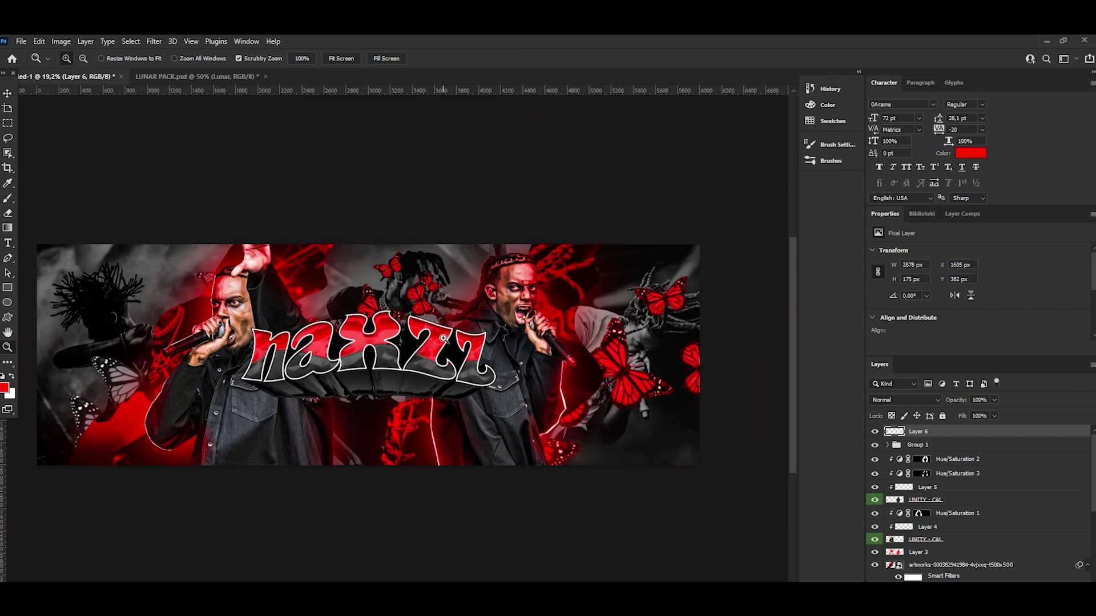
Select Layer 0 and then the long-named image layer below it in the banner.
key("v")
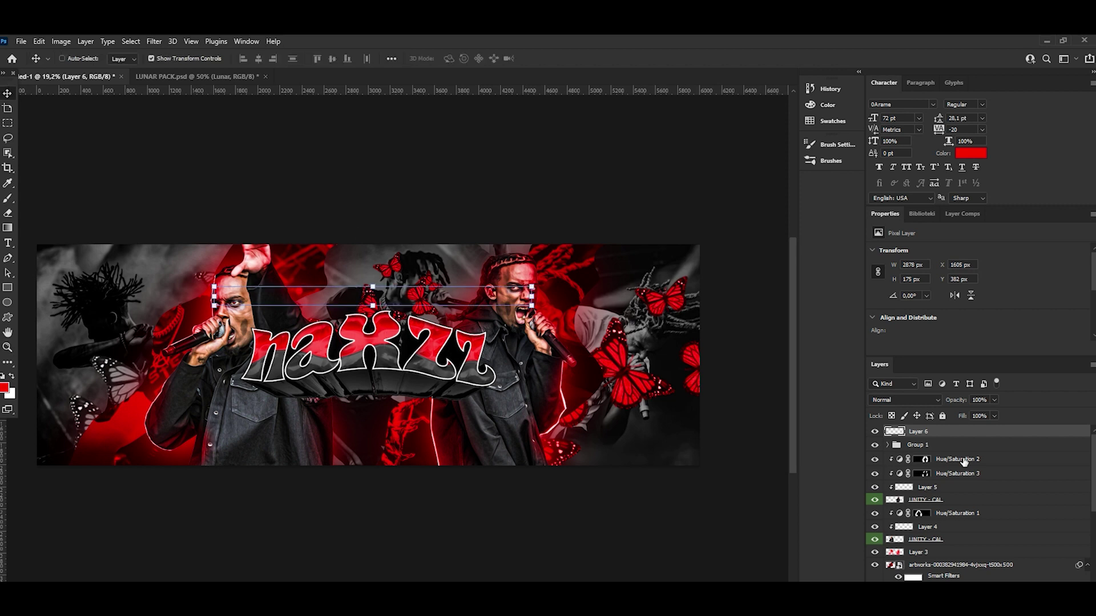
scroll(959, 502, "down", 3)
scroll(958, 503, "down", 2)
left_click(688, 432, "ctrl")
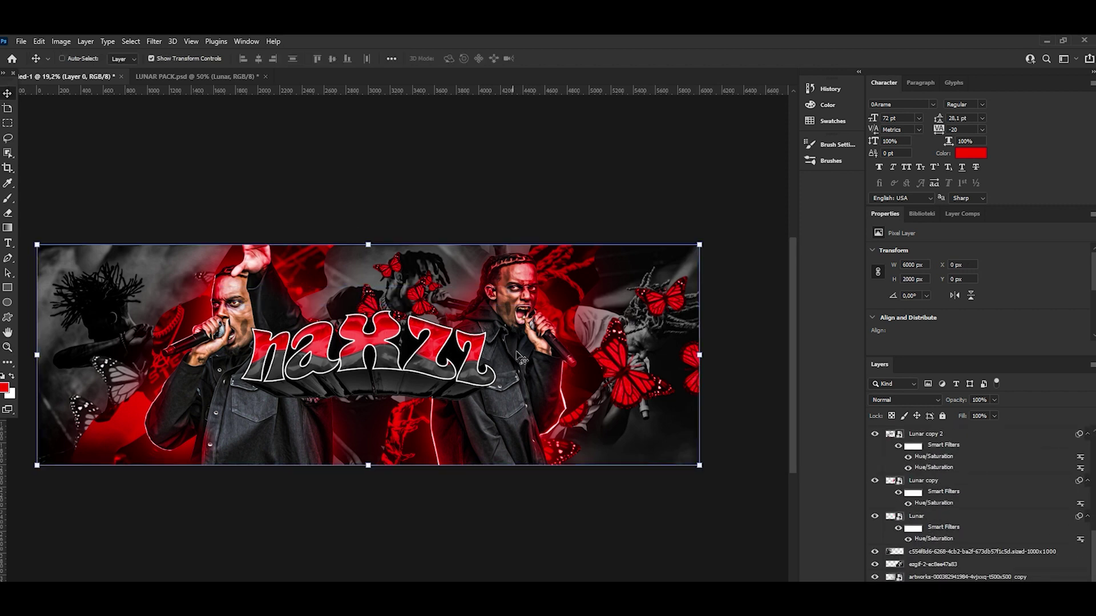
left_click(896, 549)
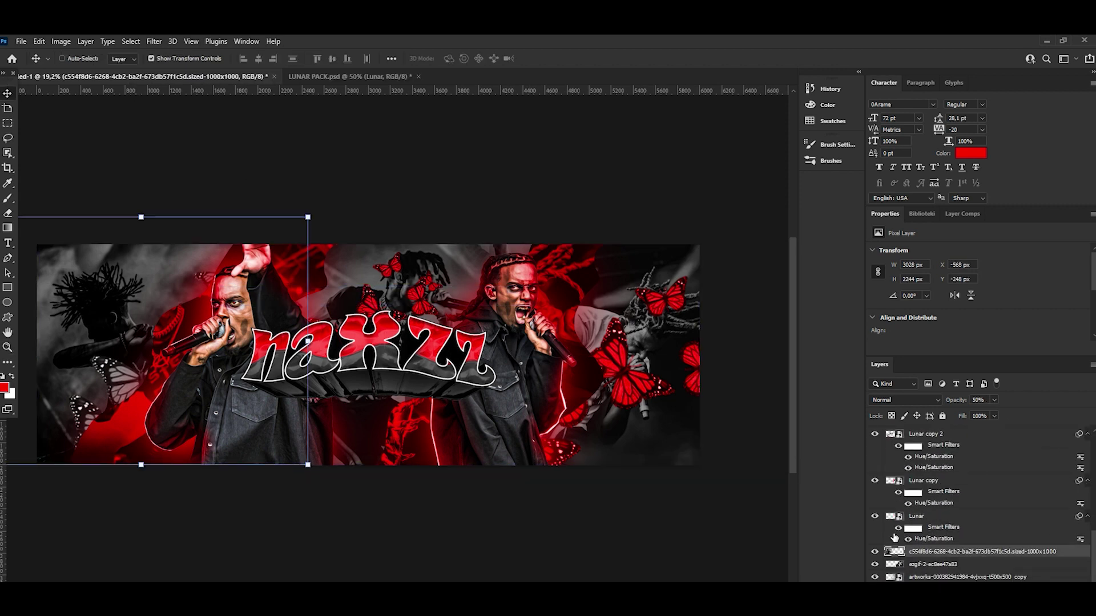
In LUNAR PACK.psd, hide the PNG's butterflies group.
left_click(337, 76)
left_click(888, 514)
left_click(875, 515)
scroll(890, 514, "up", 2)
scroll(893, 505, "up", 2)
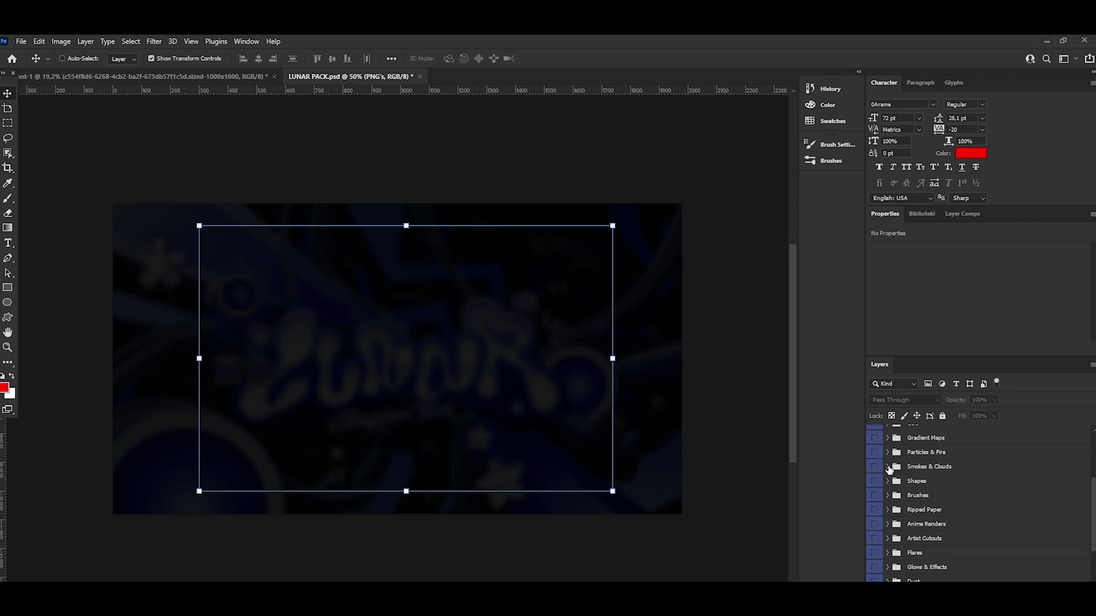
Expand Smokes & Clouds, show and copy a Lunar smoke layer, and return to the naxzz banner.
left_click(887, 467)
scroll(888, 491, "down", 1)
left_click(874, 514)
left_click(874, 514)
scroll(884, 513, "up", 1)
left_click(875, 514)
left_click(874, 514)
left_click(915, 517)
left_click(143, 76)
Paste the Lunar smoke into the banner and scale it to fit.
key("ctrl+v")
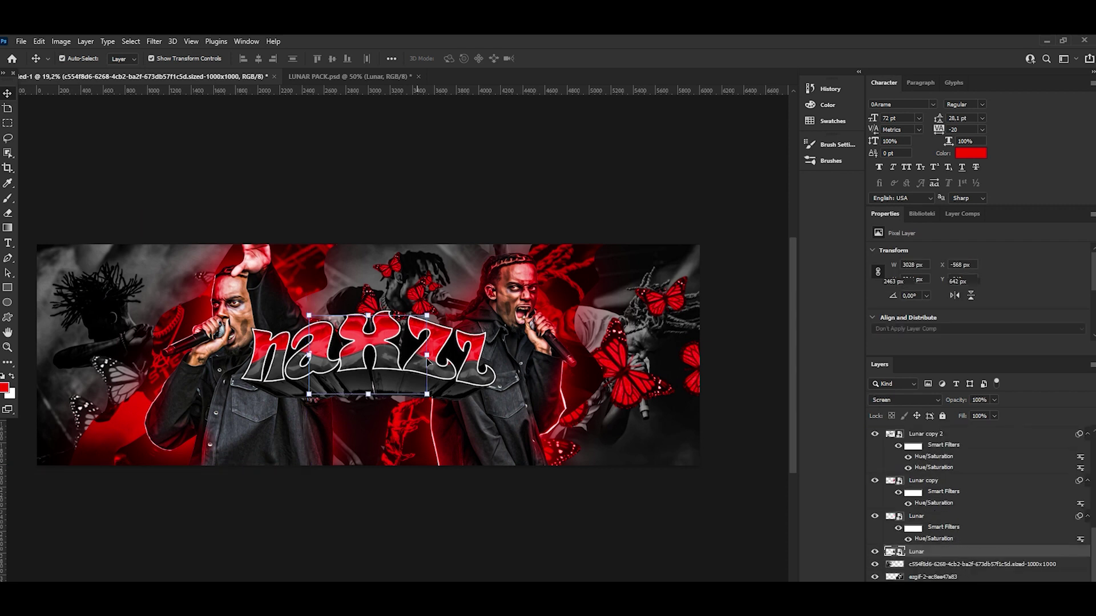
key("ctrl+t")
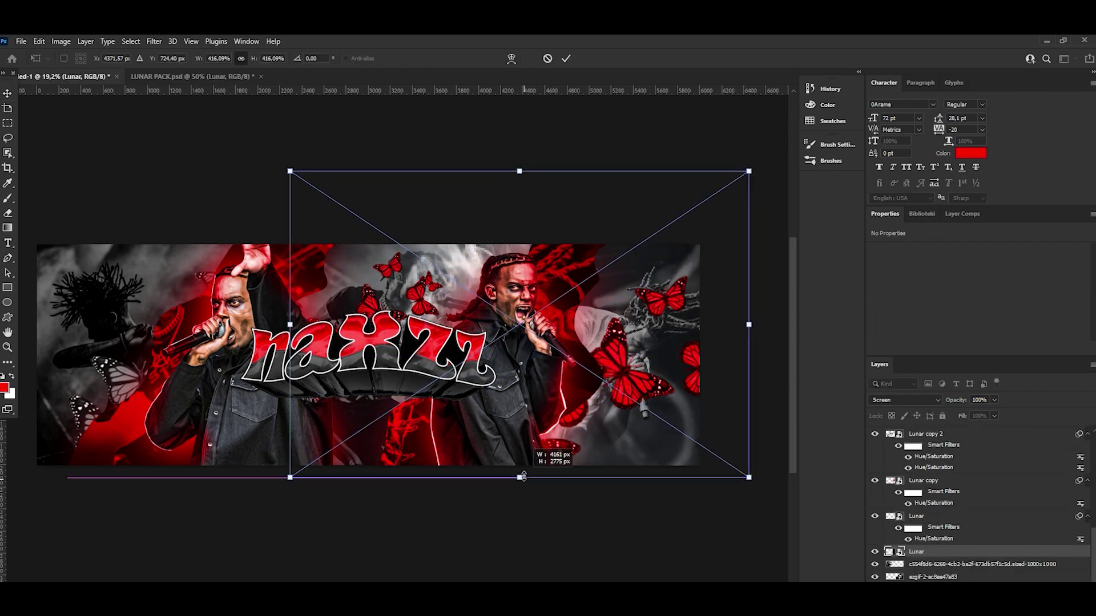
left_click_drag(519, 477, 519, 465)
left_click_drag(520, 171, 520, 220)
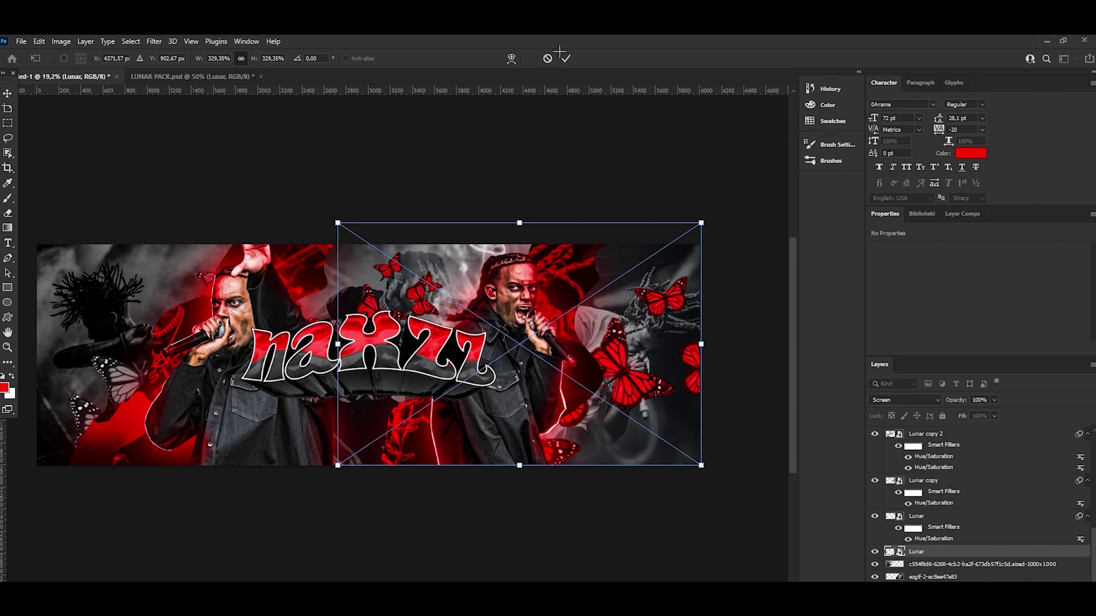
left_click(565, 58)
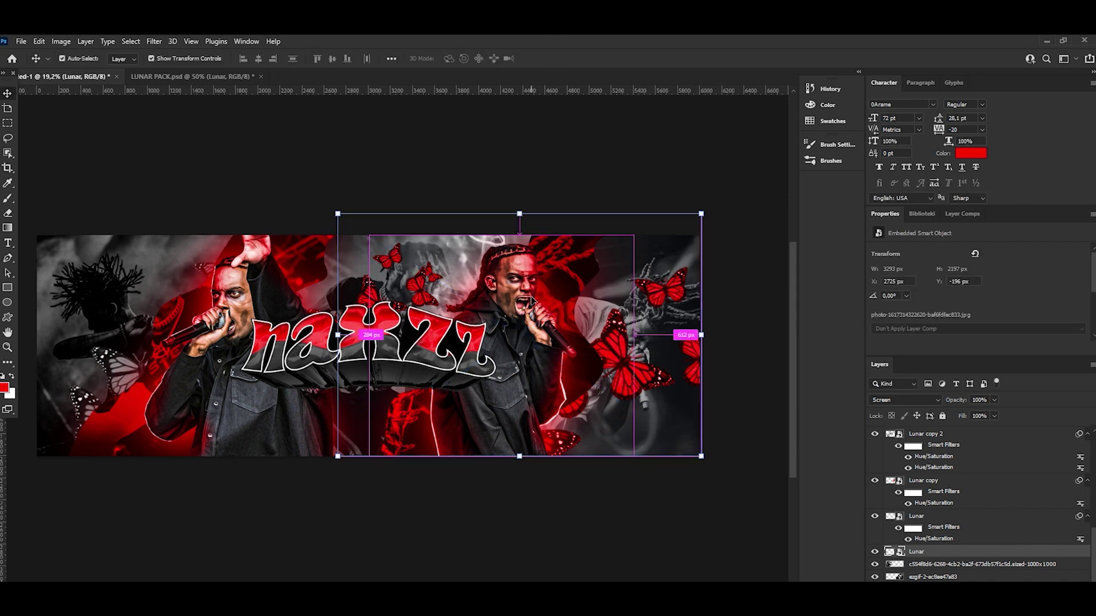
Darken the smoke's Hue/Saturation lightness to -64.
key("ctrl+u")
left_click_drag(800, 331, 764, 330)
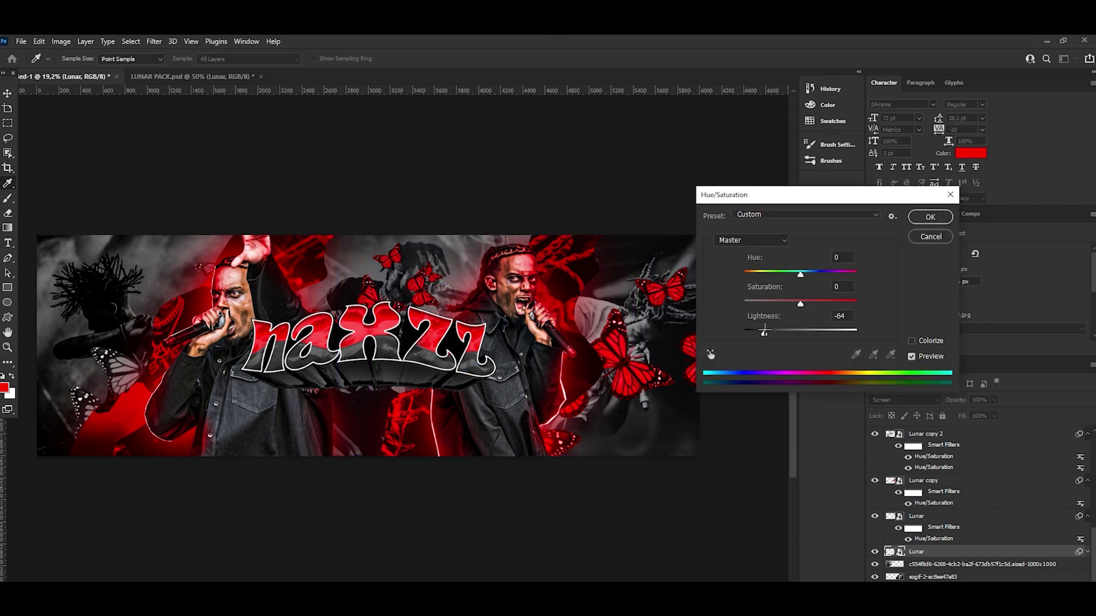
left_click(930, 217)
Duplicate the smoke, rotate the copy 180° and place it on the right side.
key("ctrl+j")
left_click_drag(492, 320, 200, 317)
left_click(40, 41)
left_click(228, 514)
mouse_move(263, 355)
left_mouse_down()
mouse_move(318, 358)
mouse_move(297, 359)
left_mouse_up()
Rasterize the rotated Lunar copy 3 for erasing and zoom in to inspect it.
left_click(8, 213)
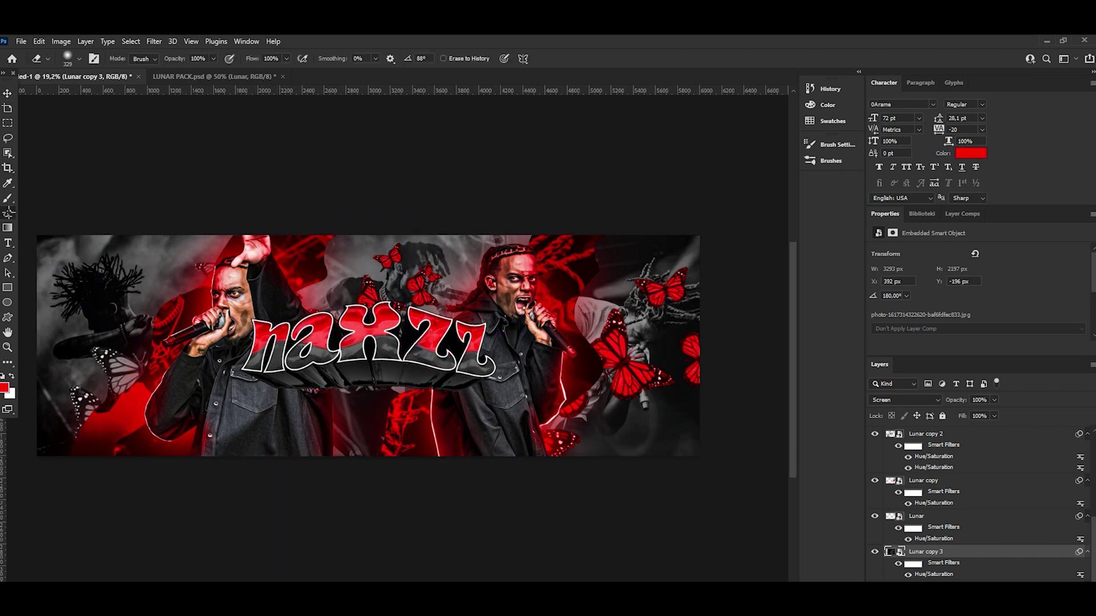
left_click(238, 345)
key("Return")
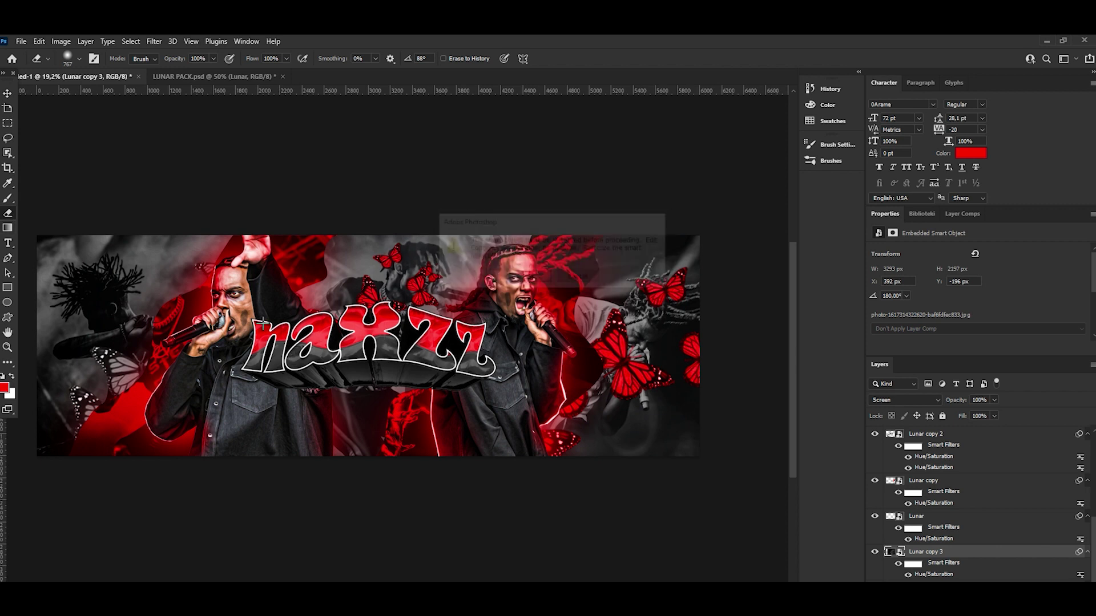
key("z")
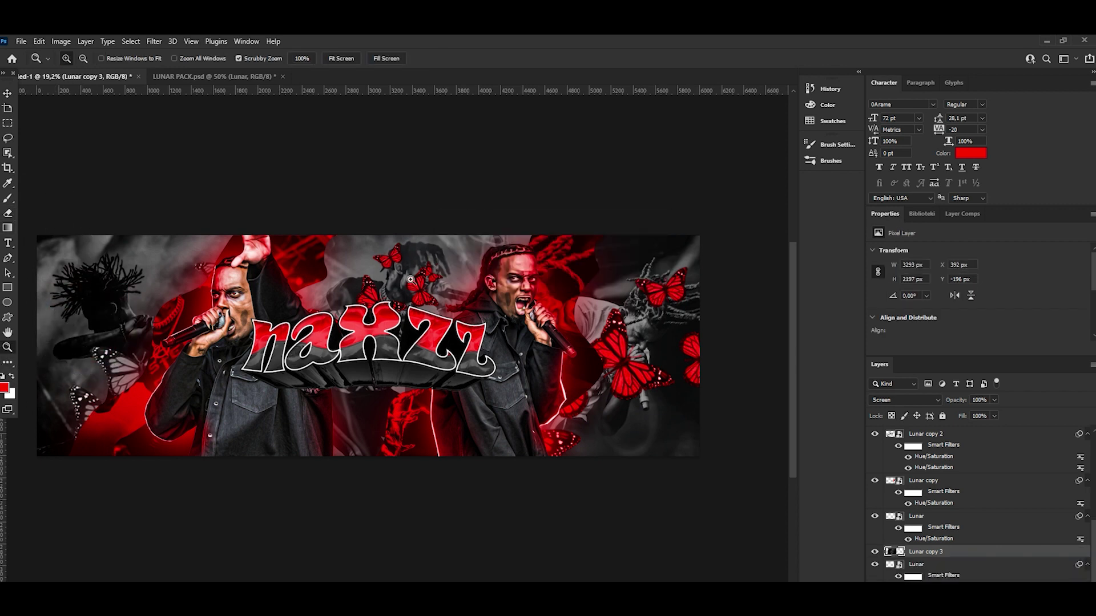
left_click_drag(411, 280, 495, 284)
mouse_move(419, 260)
left_mouse_down()
mouse_move(387, 279)
mouse_move(402, 279)
left_mouse_up()
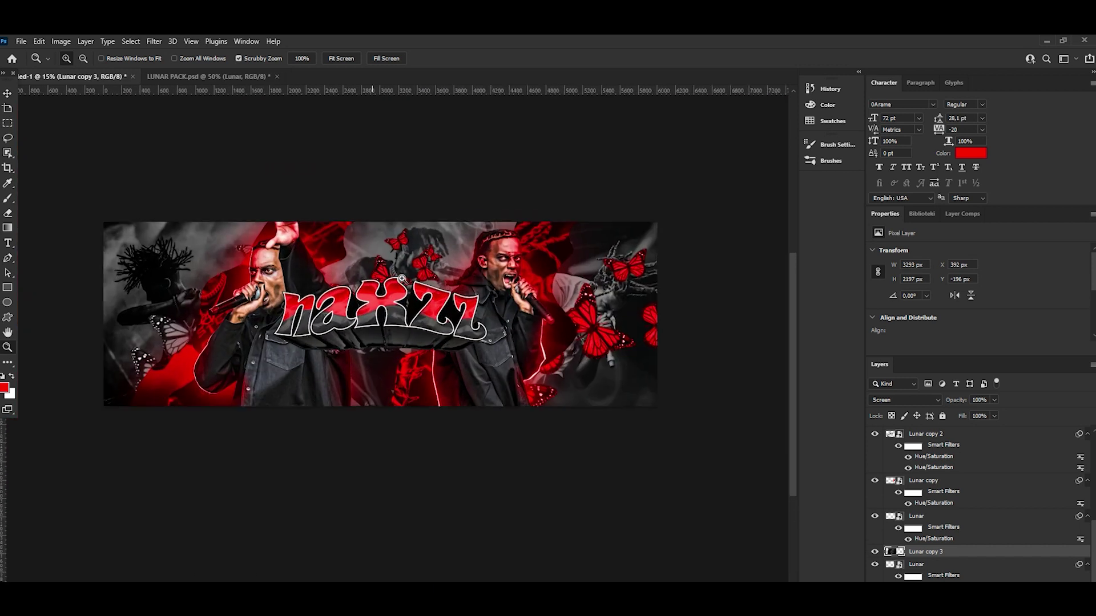
left_click(8, 93)
left_click(208, 76)
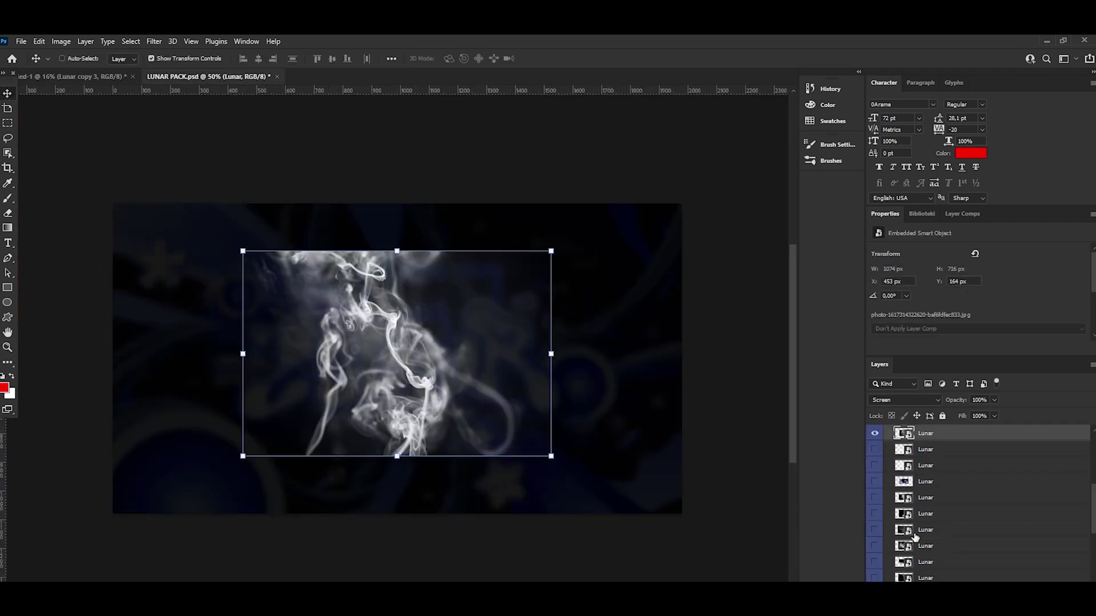
left_click(875, 498)
scroll(875, 500, "down", 2)
left_click(875, 497)
scroll(875, 499, "down", 3)
left_click(875, 502)
left_click(874, 511)
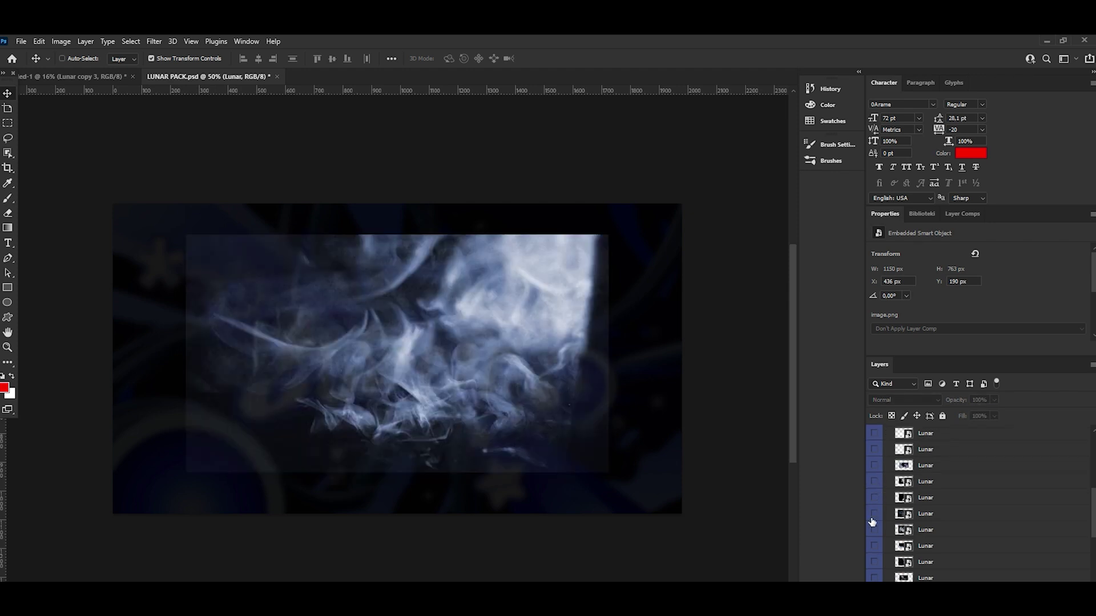
left_click(873, 522)
left_click(869, 548)
scroll(887, 565, "up", 1)
scroll(887, 565, "up", 5)
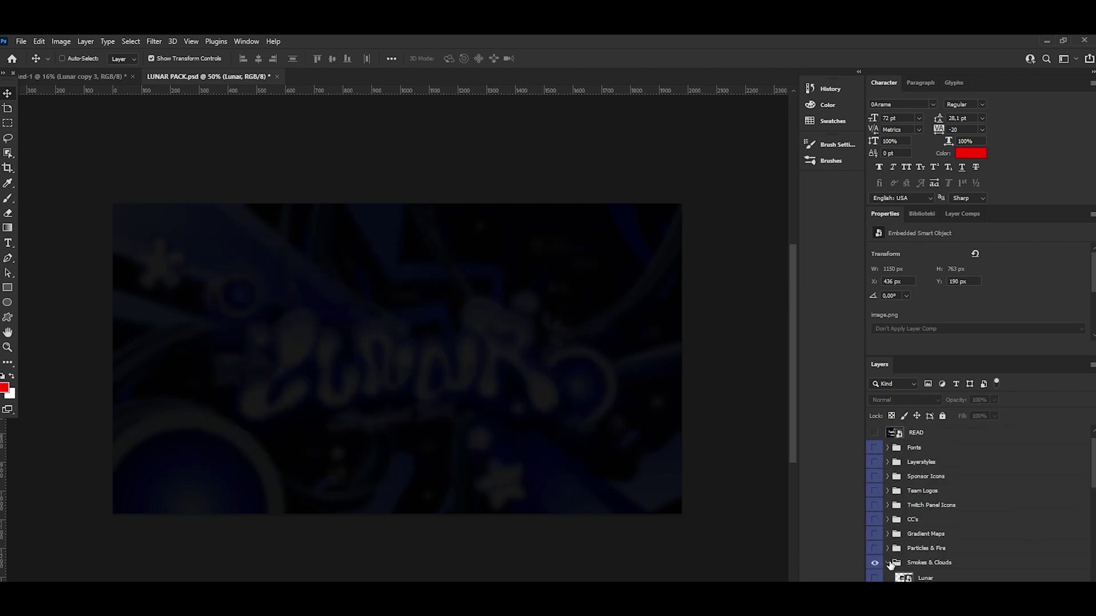
left_click(888, 563)
left_click(45, 76)
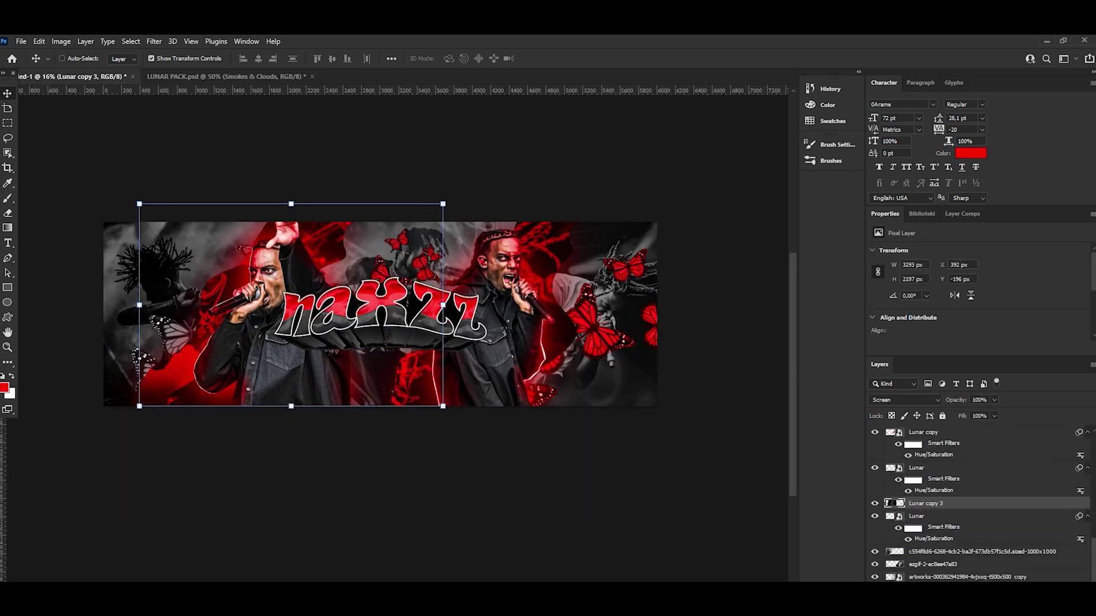
left_click(954, 553)
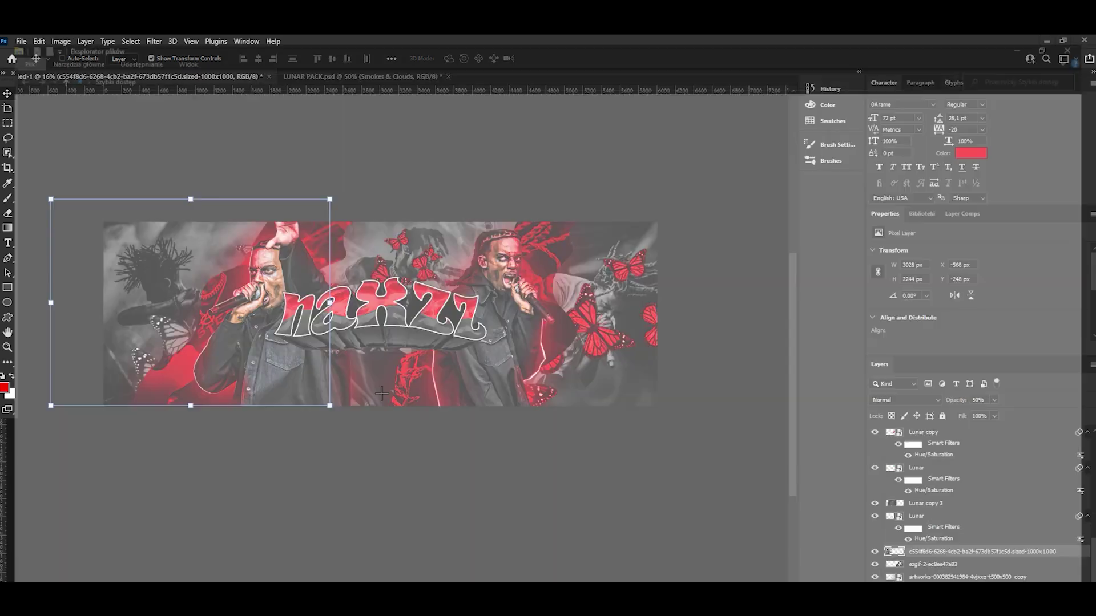
Drag the naxzz2 image from the DATA (D:) drive onto the Photoshop banner.
scroll(104, 362, "down", 3)
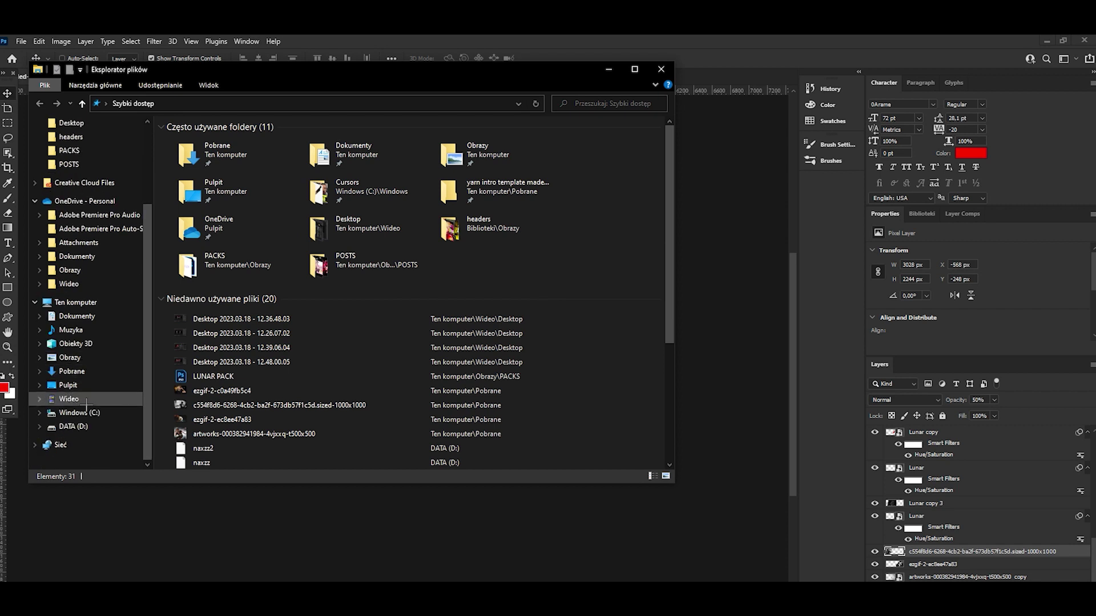
left_click(73, 426)
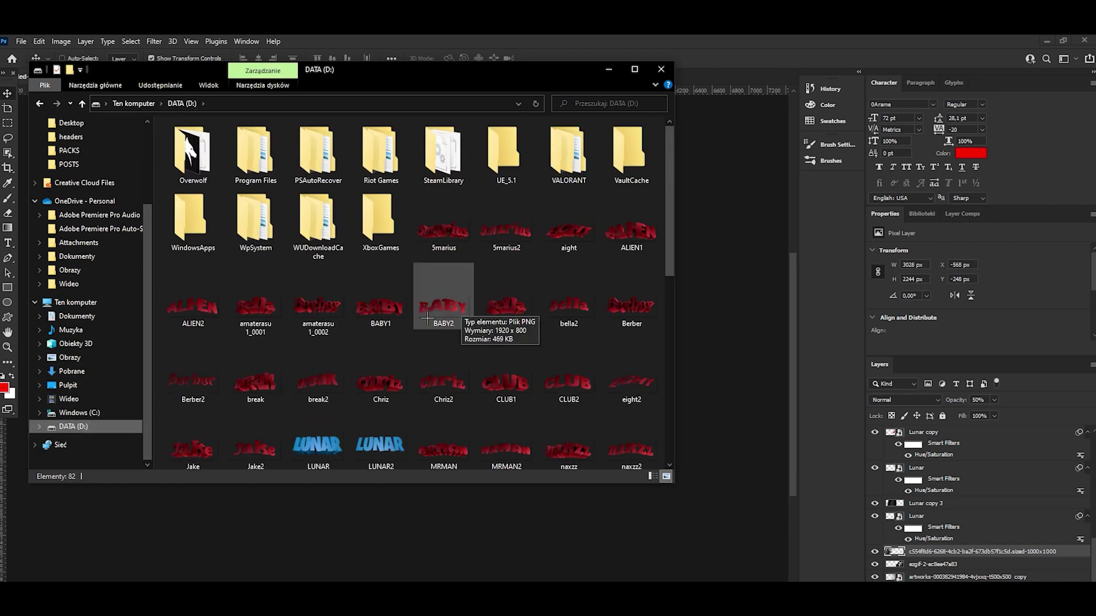
scroll(484, 295, "down", 3)
scroll(372, 370, "down", 5)
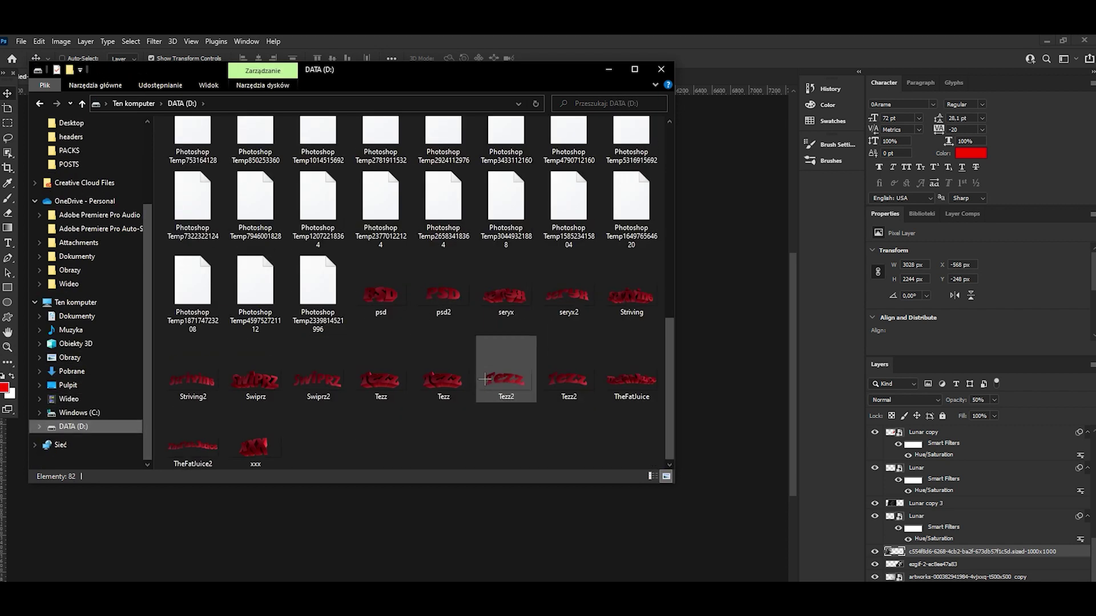
scroll(376, 368, "up", 5)
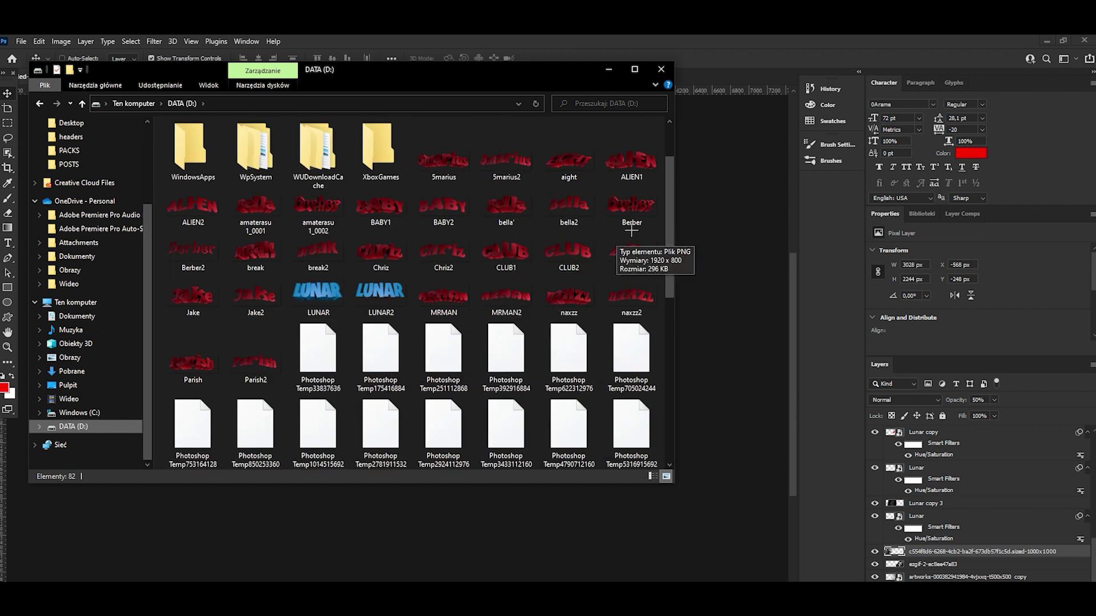
left_click_drag(631, 297, 439, 345)
Place the naxzz title skewed and shrunk in the banner's lower right.
key("Return")
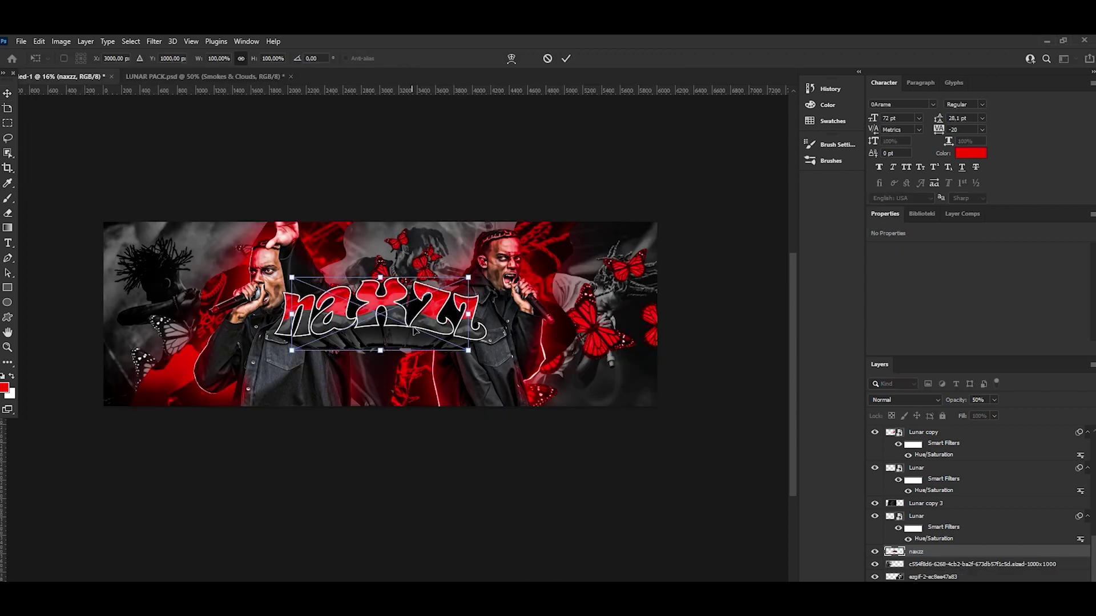
left_click_drag(607, 297, 632, 245)
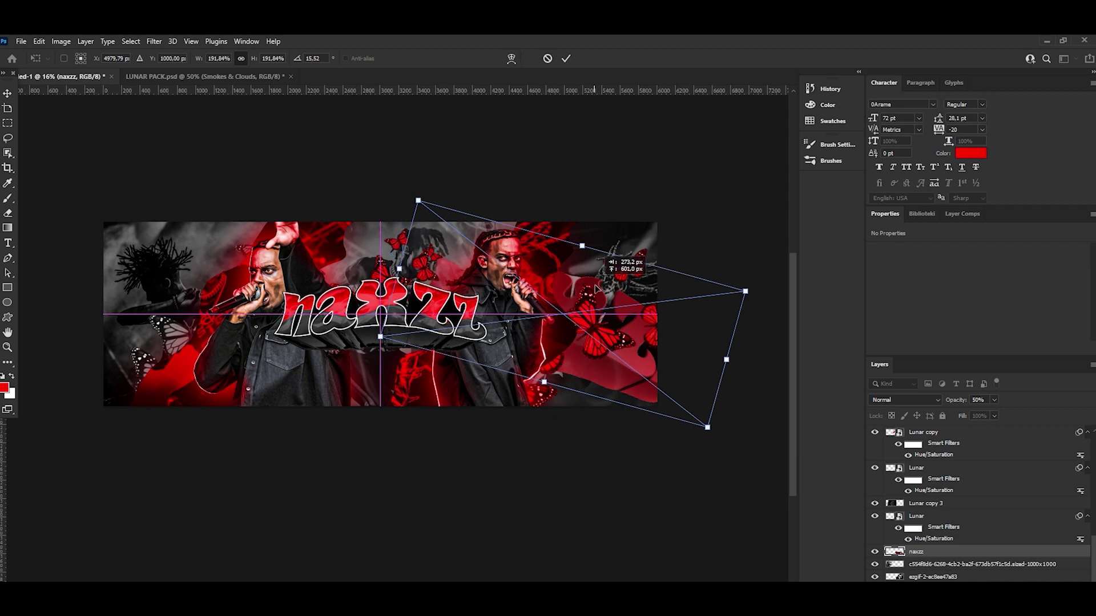
left_click_drag(581, 249, 585, 376)
left_click(564, 58)
left_click_drag(609, 177, 595, 238)
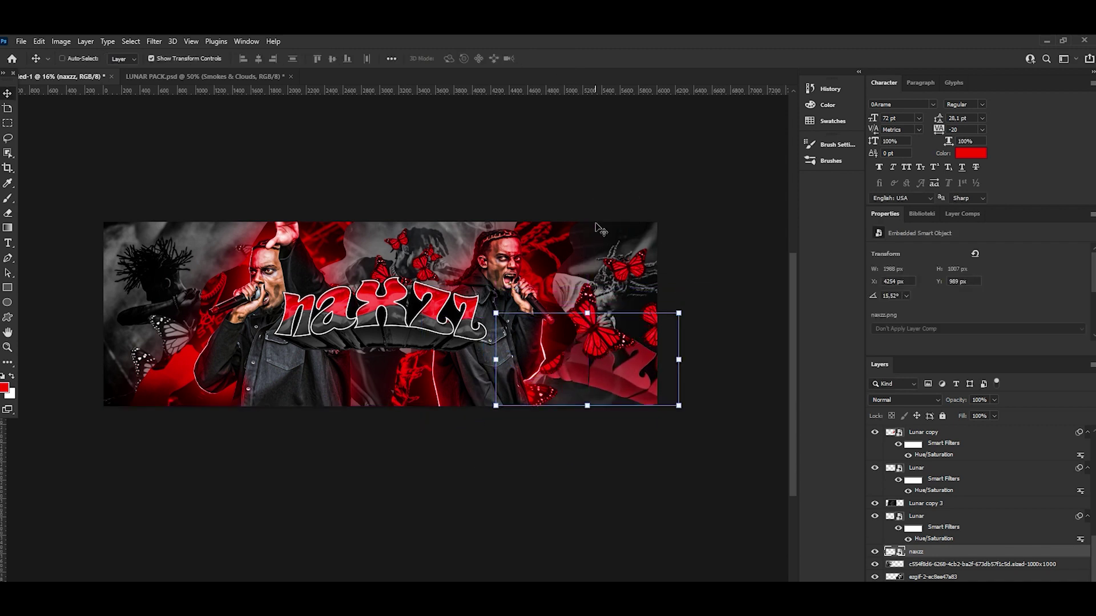
Desaturate the title to Saturation -100, duplicate it, and apply Filter Gallery Chrome.
key("ctrl+u")
left_click_drag(800, 303, 712, 285)
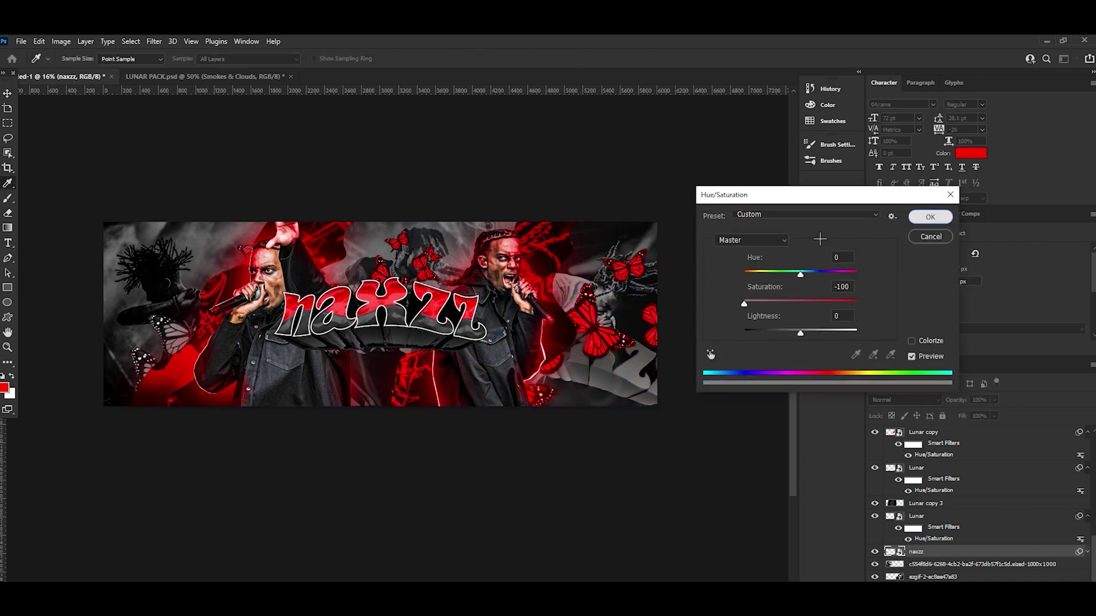
key("Return")
key("ctrl+j")
left_click(153, 41)
left_click(172, 107)
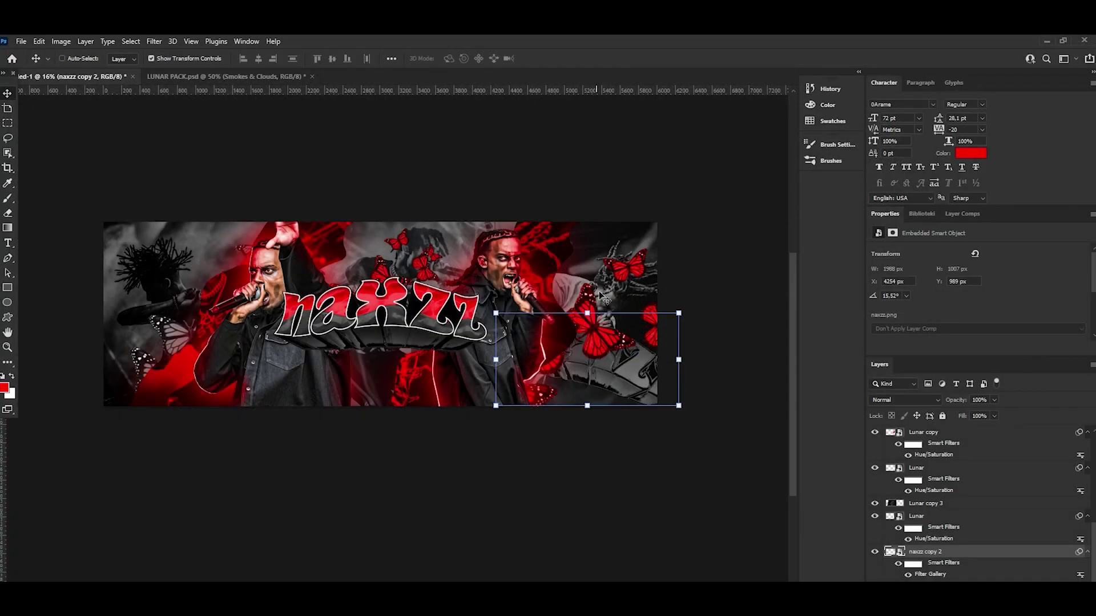
Set the grey naxzz title copy to the Overlay blend mode.
left_click(904, 402)
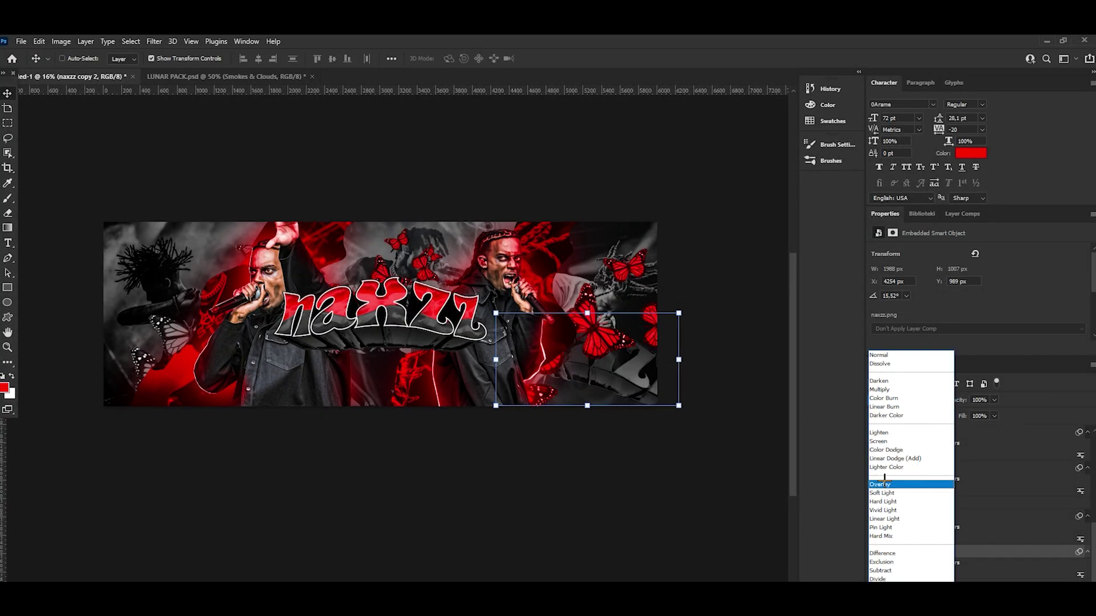
left_click(884, 483)
right_click(940, 559)
left_click(970, 186)
Duplicate the title copy to the left and rotate and enlarge it to -27.79°.
mouse_move(599, 351)
left_mouse_down()
mouse_move(432, 283)
mouse_move(438, 303)
mouse_move(402, 427)
left_mouse_up()
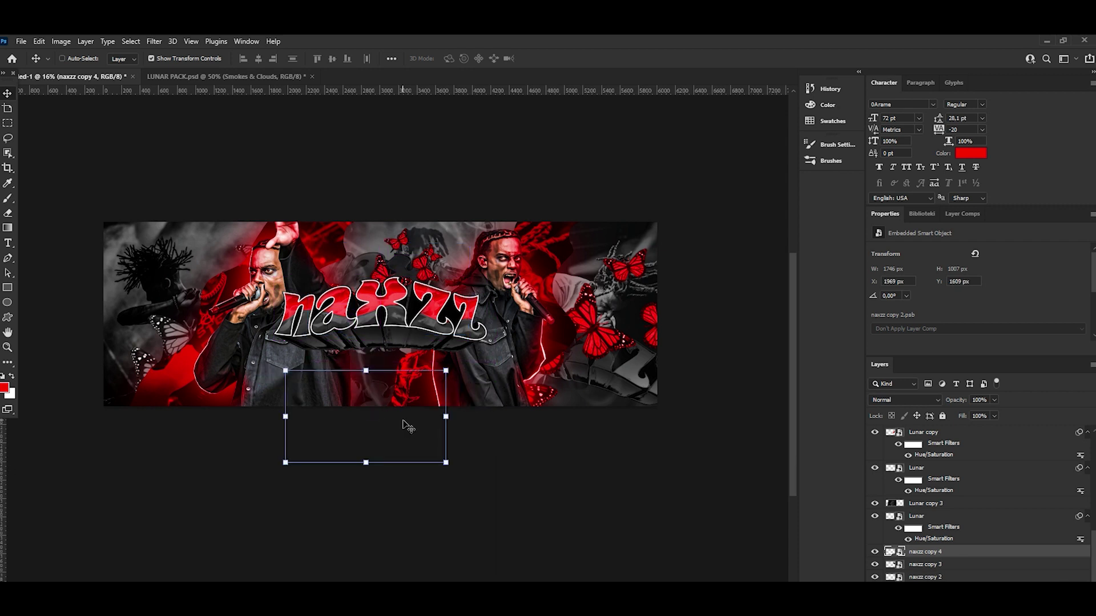
mouse_move(457, 369)
left_mouse_down()
mouse_move(279, 305)
mouse_move(185, 329)
left_mouse_up()
left_click(567, 59)
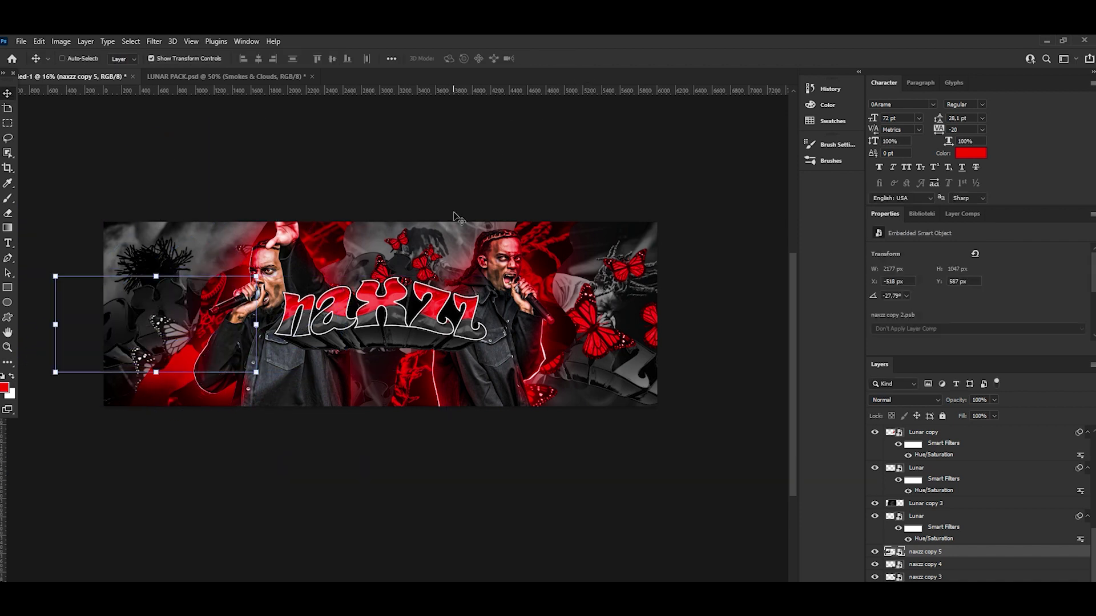
left_click(217, 77)
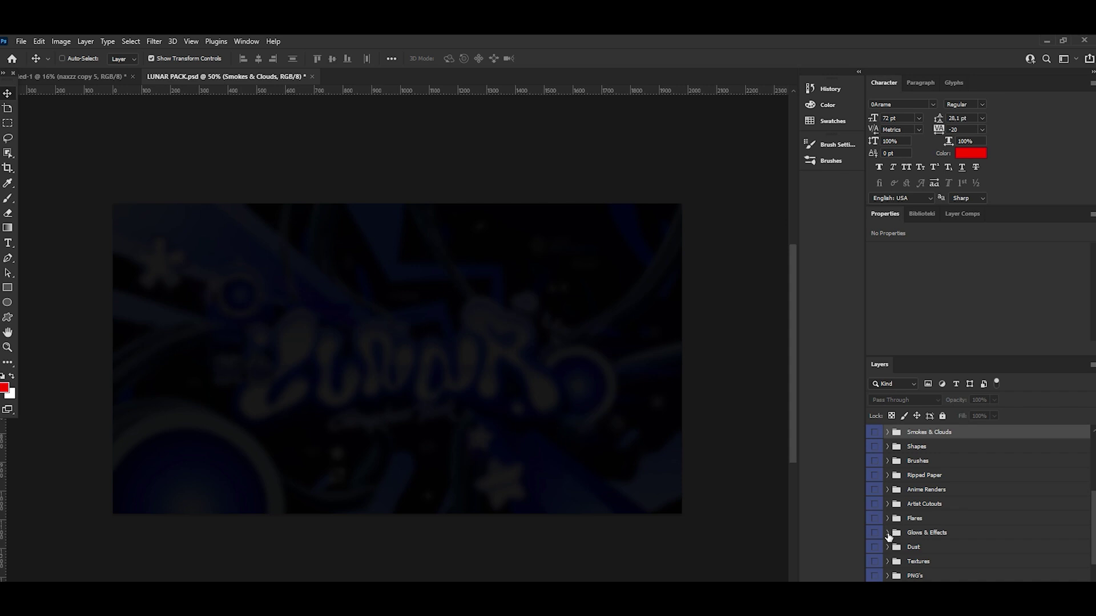
Paste a Lunar glow from Glows & Effects into the banner and position it over it.
left_click(888, 532)
left_click(924, 548)
left_click(874, 548)
left_click(874, 548)
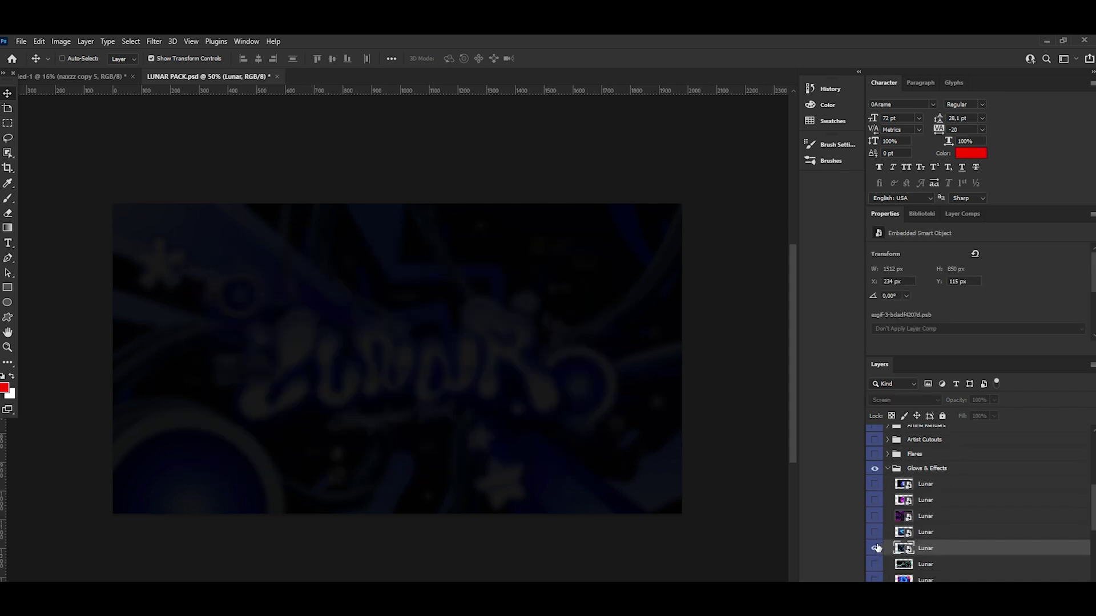
left_click(85, 76)
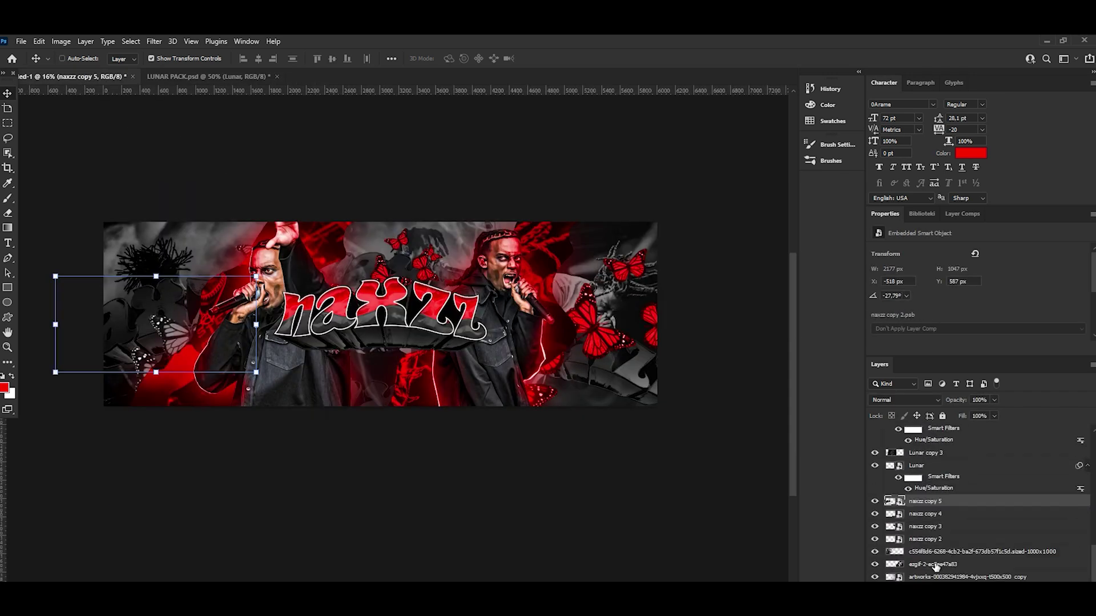
left_click(941, 553)
key("ctrl+v")
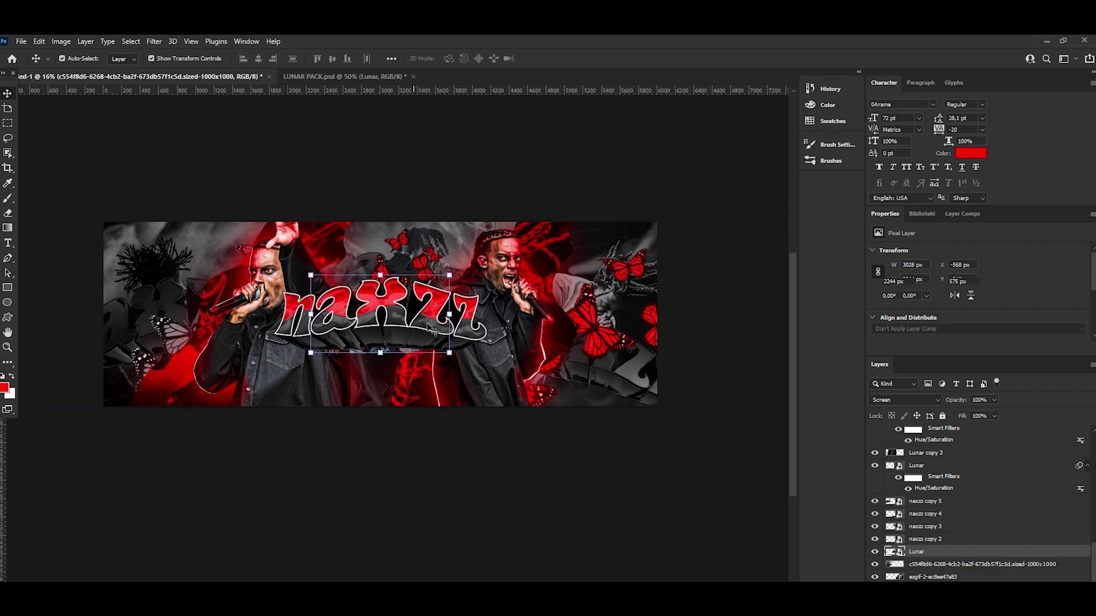
key("ctrl+t")
mouse_move(380, 277)
left_mouse_down()
mouse_move(469, 359)
mouse_move(483, 154)
left_mouse_up()
left_click(570, 58)
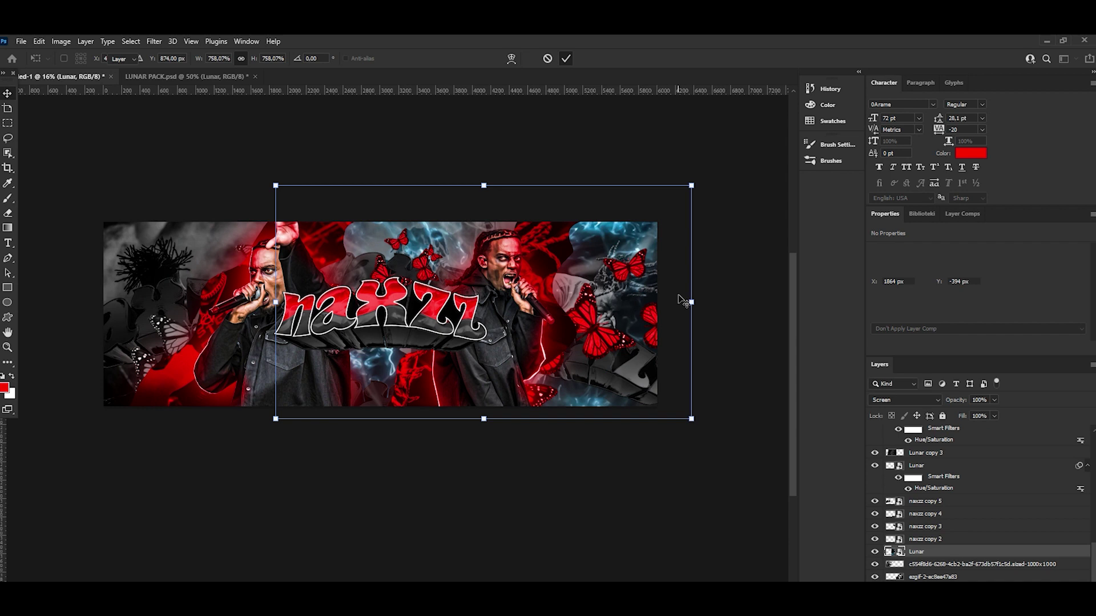
Colorize the glow dark red (Hue 360, Saturation 93, Lightness -69) and duplicate it.
key("ctrl+u")
left_click(912, 340)
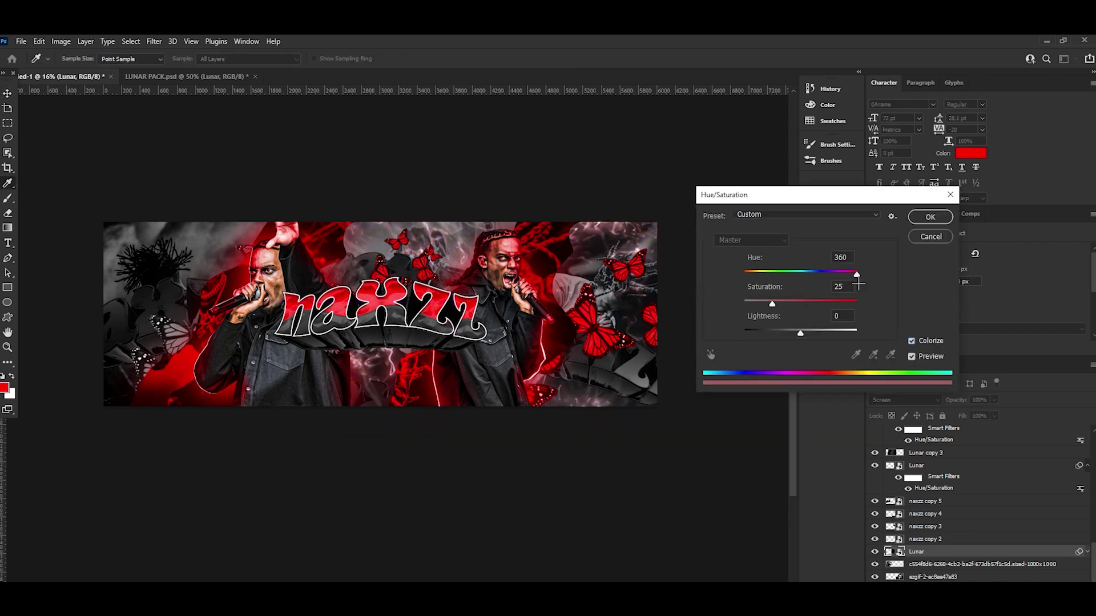
left_click(850, 301)
left_click_drag(797, 332, 761, 332)
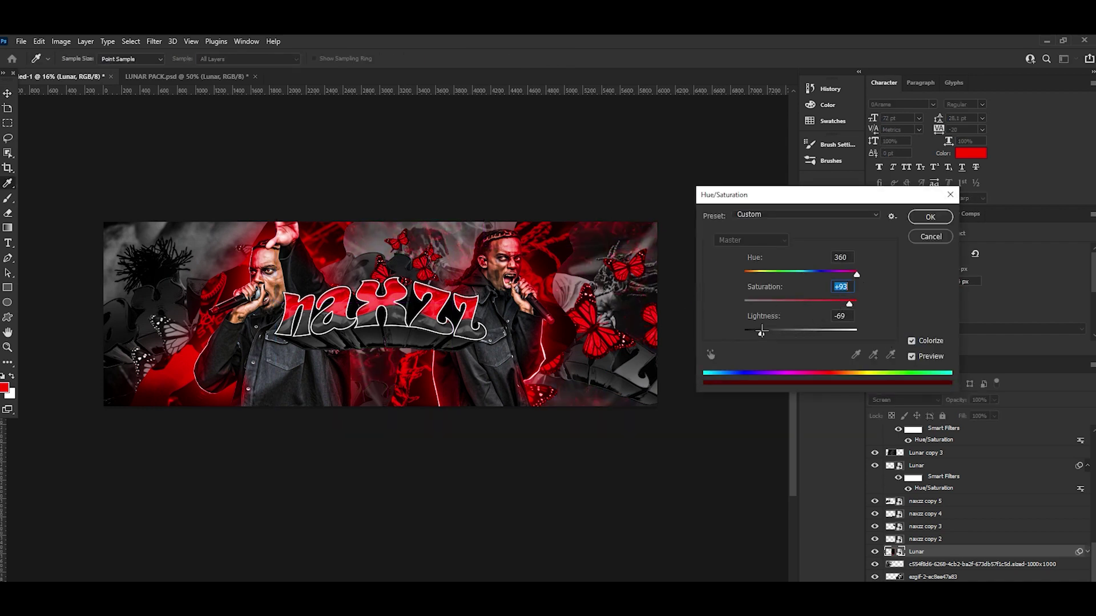
key("Return")
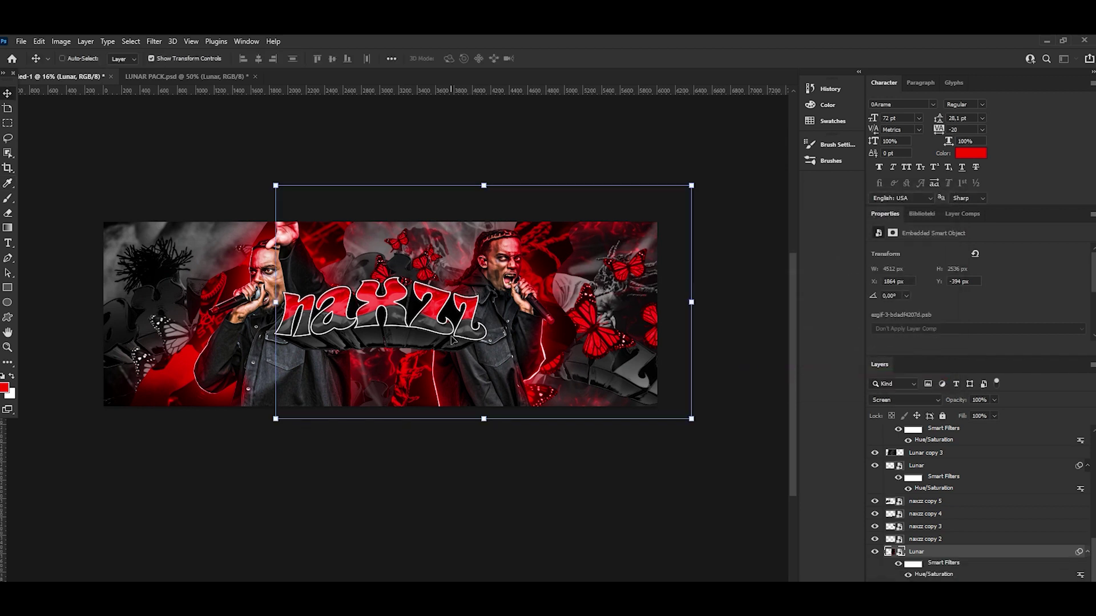
key("ctrl+j")
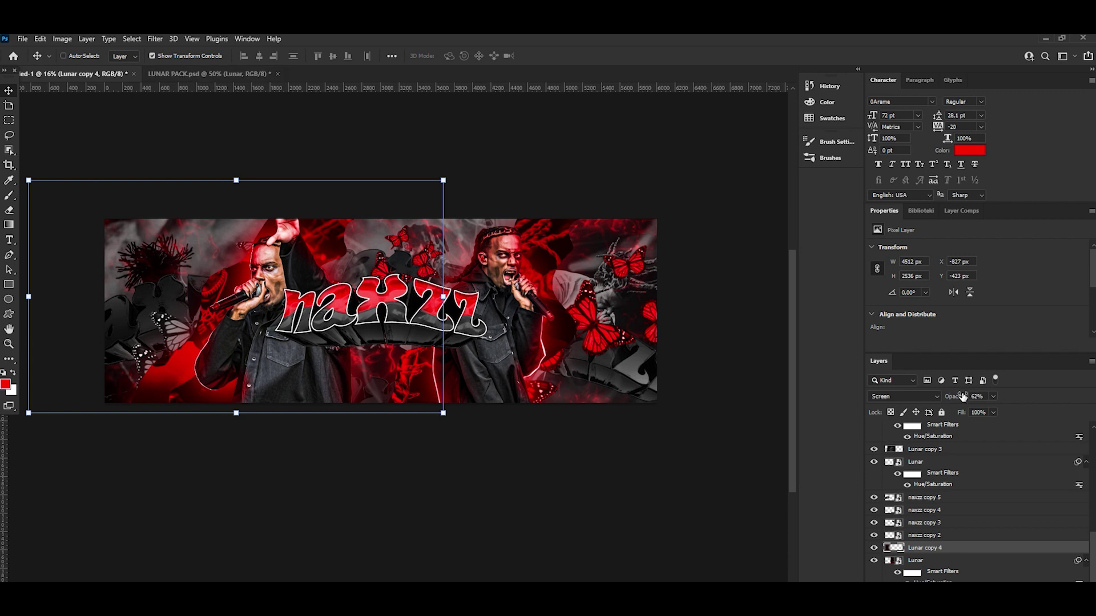
Copy the teal wave layer from LUNAR PACK into the banner.
left_click(208, 74)
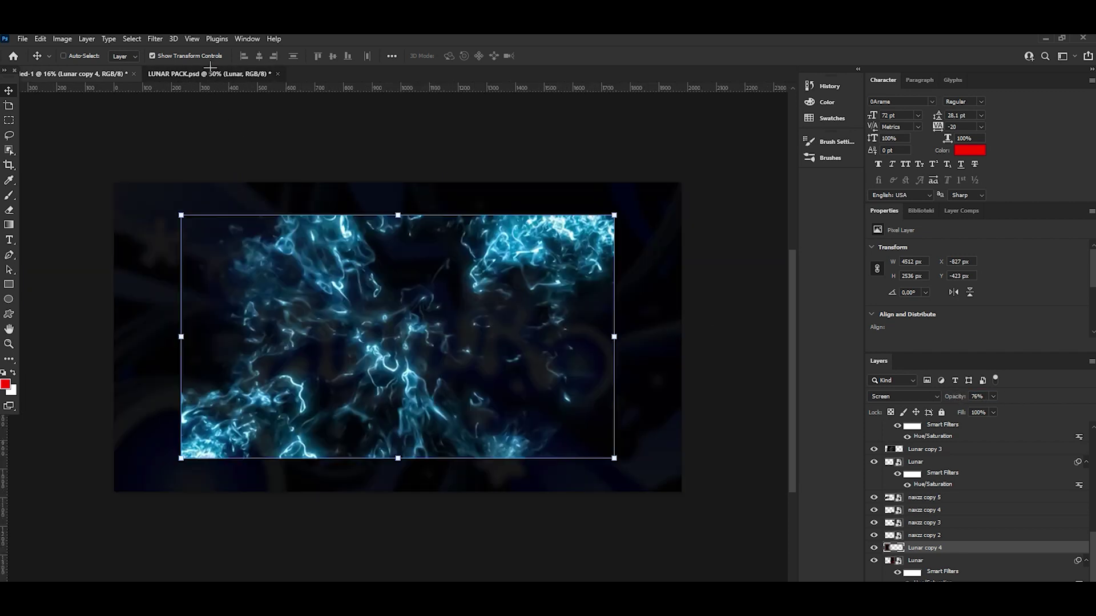
left_click(874, 480)
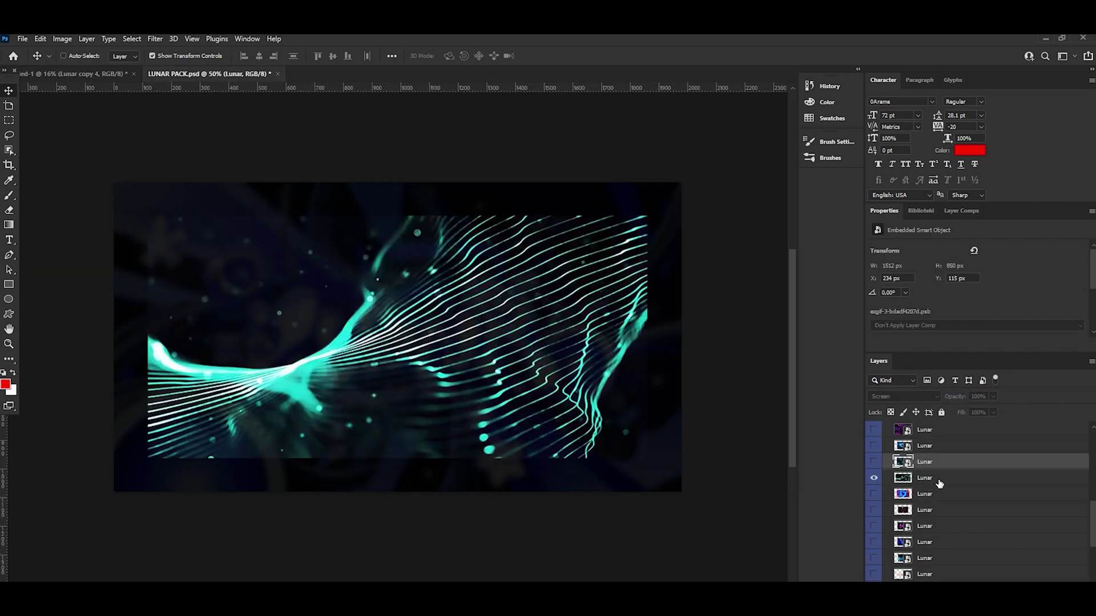
left_click(913, 478)
mouse_move(64, 76)
left_mouse_down()
mouse_move(628, 381)
mouse_move(589, 362)
left_mouse_up()
left_click(565, 55)
Make the wave grey with Saturation -100 and Lightness -52.
key("ctrl+u")
left_click_drag(887, 239, 770, 233)
left_click_drag(885, 270, 876, 272)
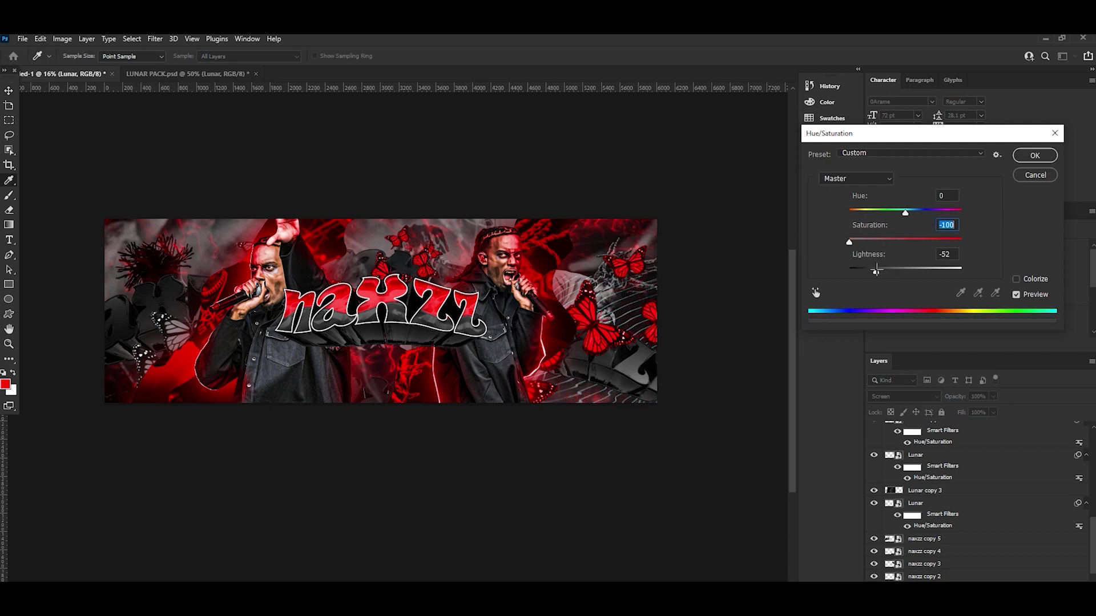
left_click(1034, 155)
Duplicate the grey wave as 'Lunar copy 5' and move it to the lower left.
key("ctrl+j")
key("v")
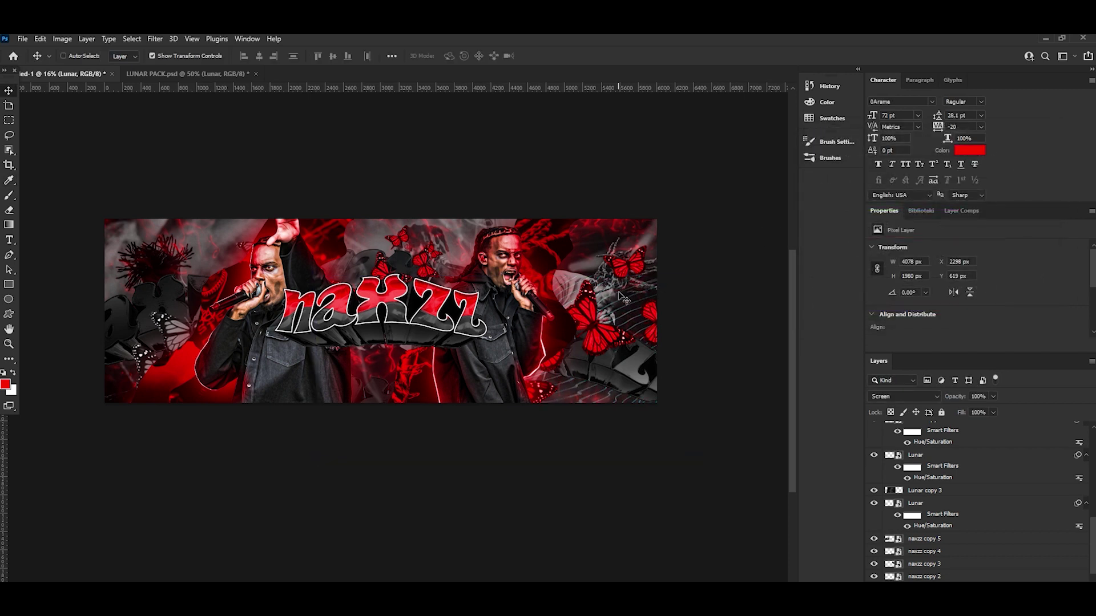
mouse_move(619, 293)
left_mouse_down()
mouse_move(255, 344)
mouse_move(443, 273)
left_mouse_up()
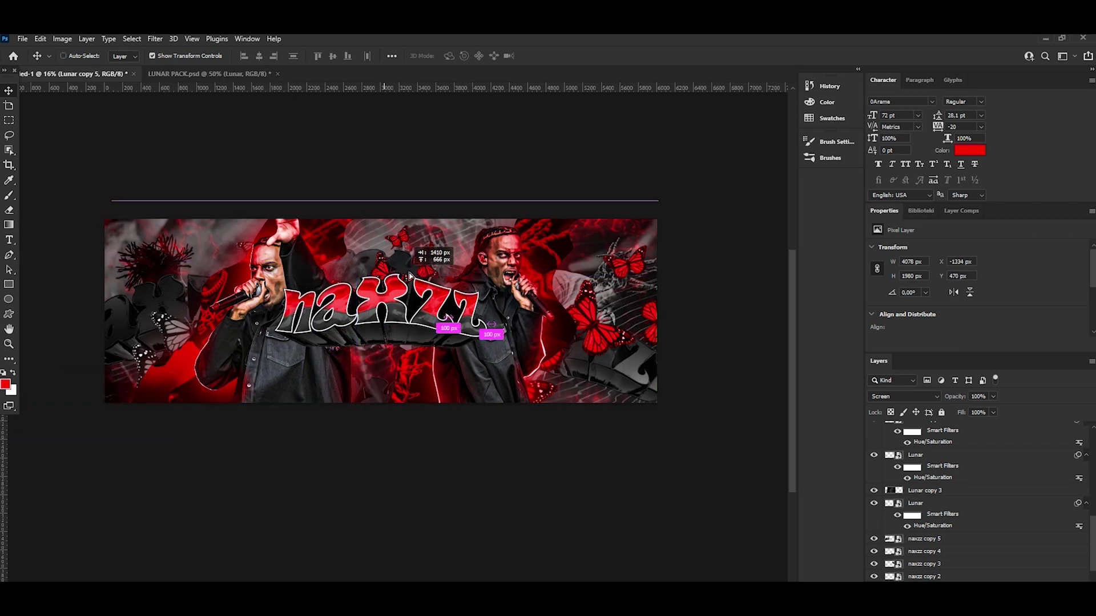
left_click_drag(443, 272, 254, 382)
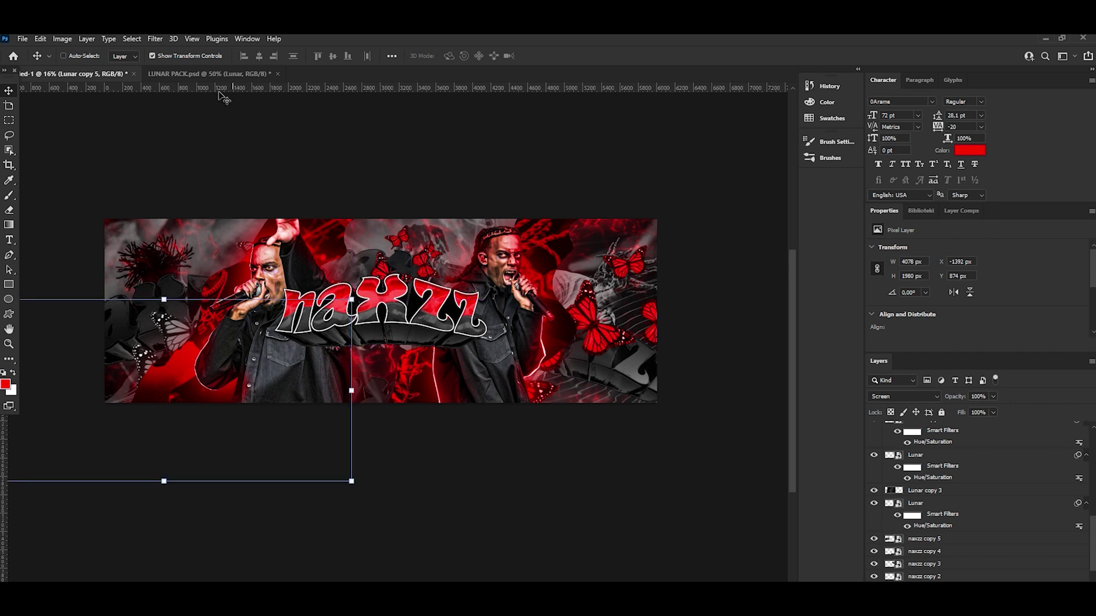
left_click(208, 74)
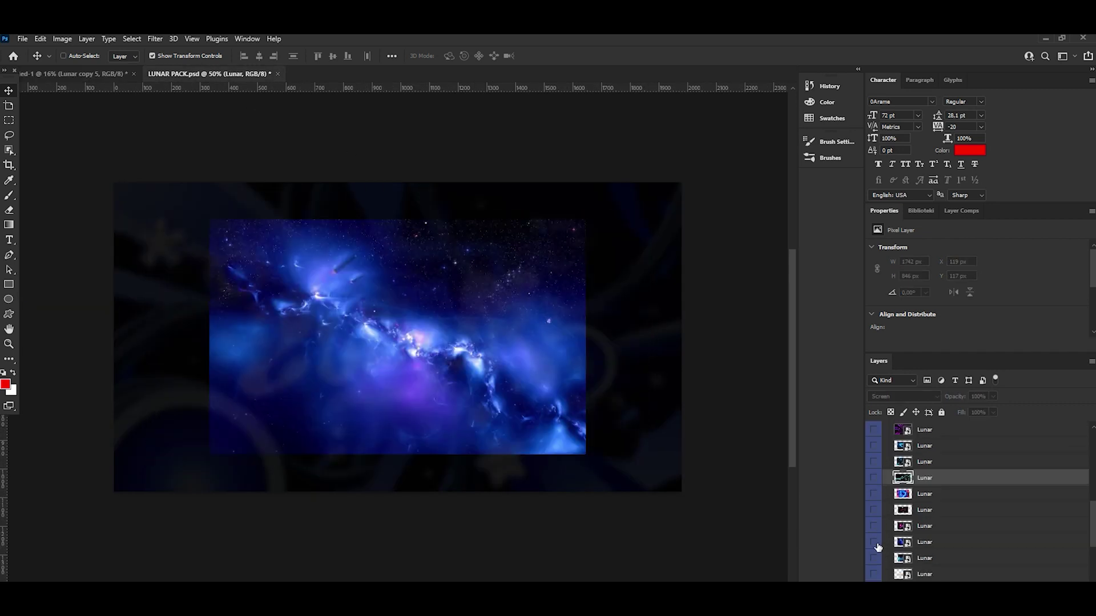
Drag the monarch butterfly asset from the LUNAR PACK PNGs into the banner.
scroll(895, 563, "up", 5)
left_click(890, 577)
scroll(895, 562, "down", 2)
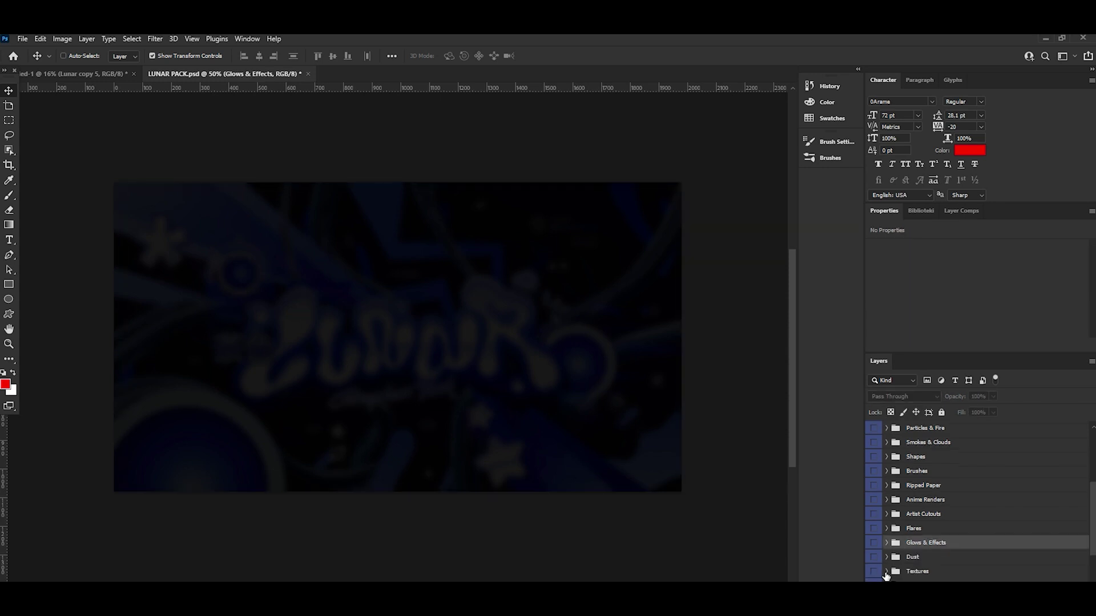
scroll(894, 560, "down", 2)
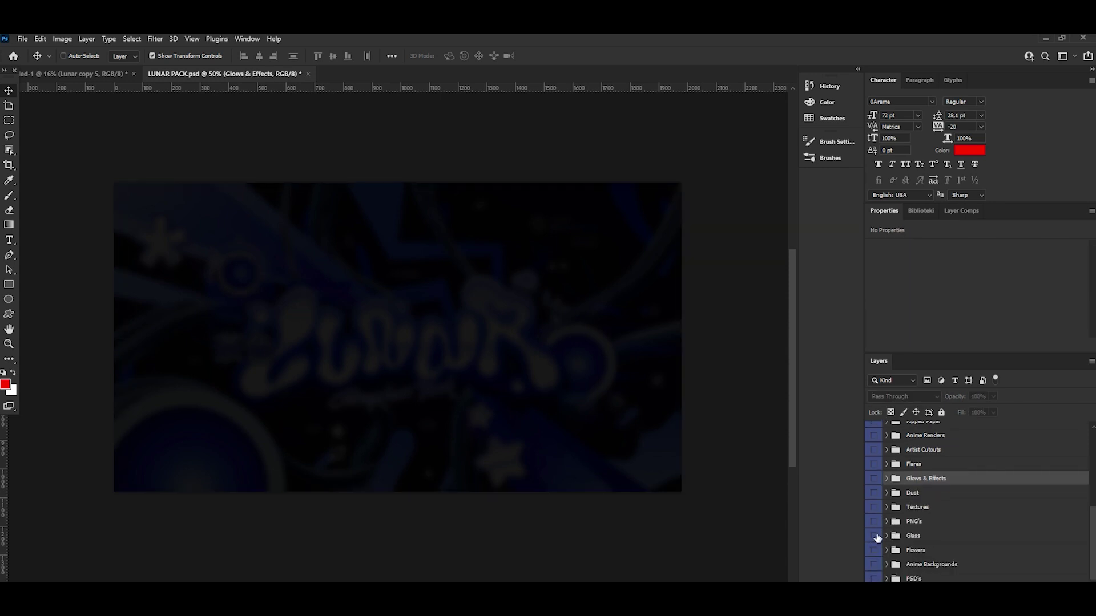
left_click(874, 537)
left_click(874, 552)
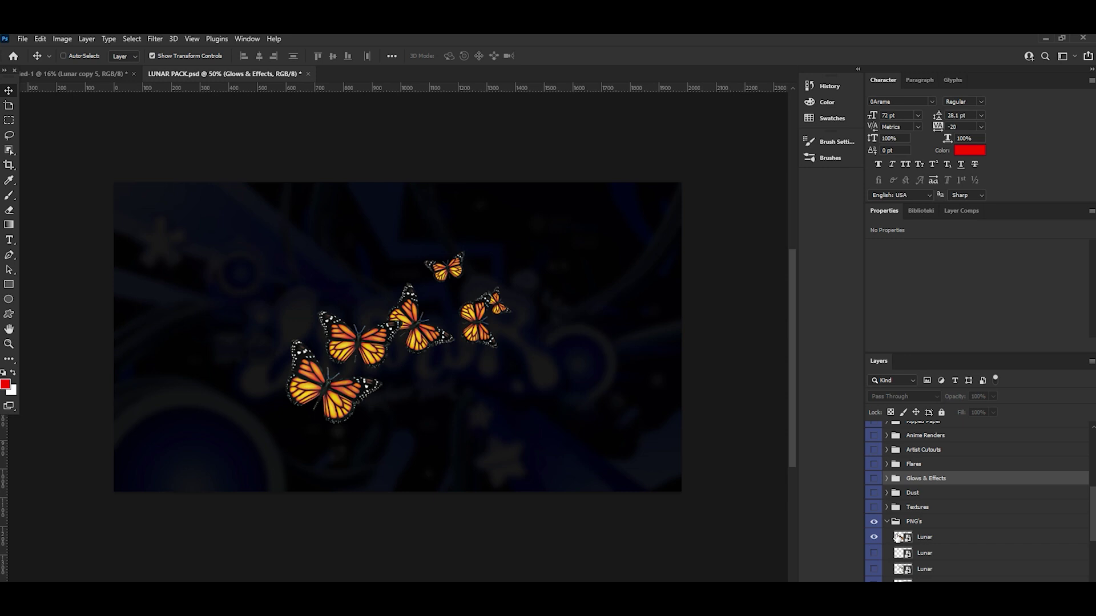
left_click(924, 537)
left_click_drag(117, 107, 583, 369)
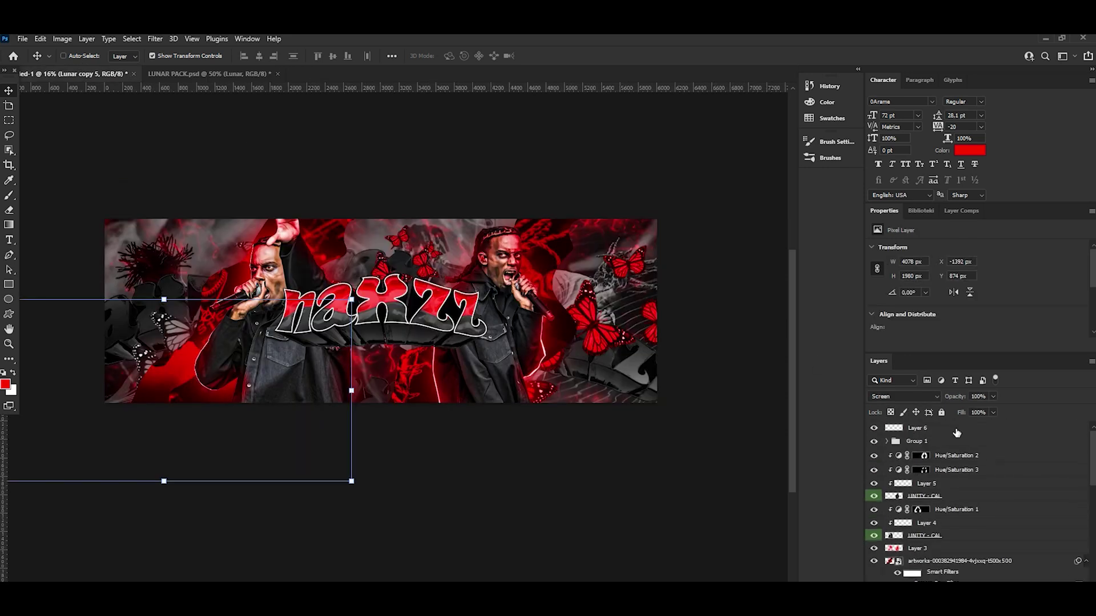
Scale the butterfly to 172.53%, place it under naxzz, and set Saturation -100.
left_click_drag(432, 386, 444, 382)
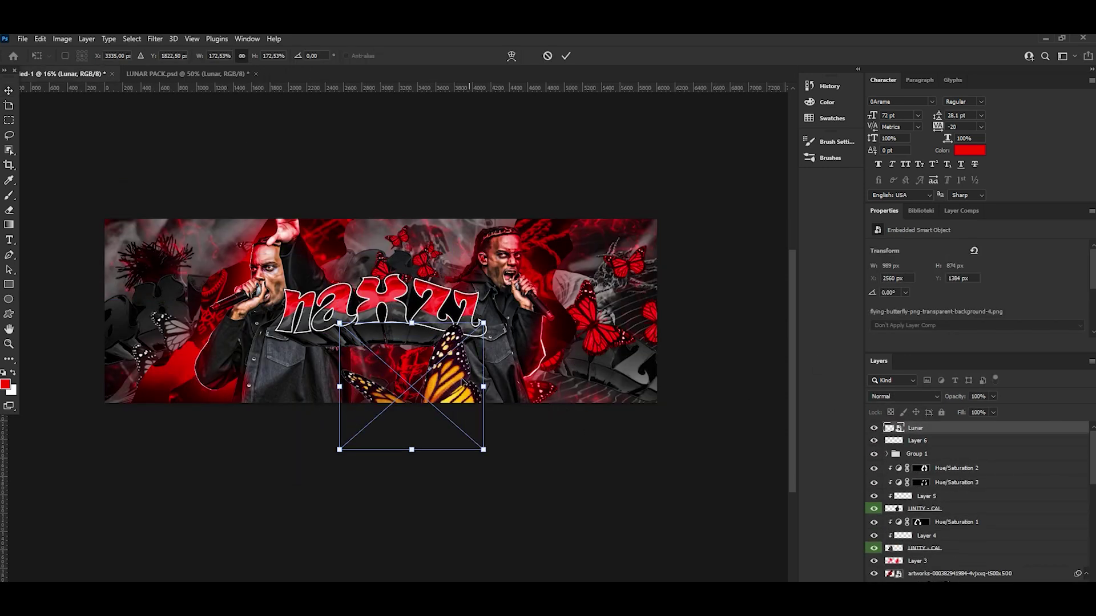
left_click(567, 55)
left_click_drag(568, 227, 545, 228)
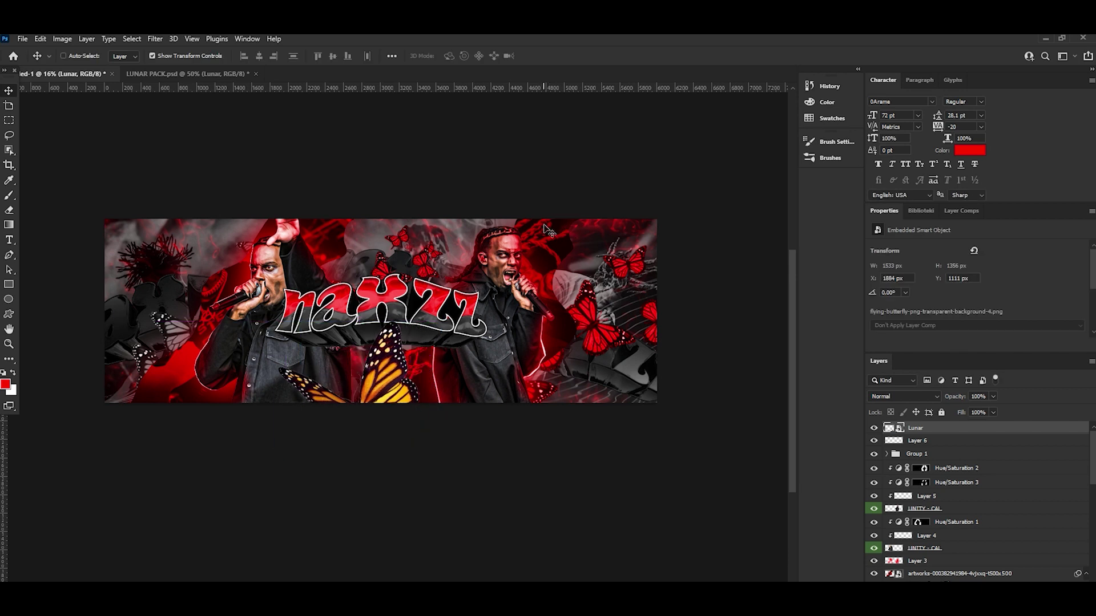
key("ctrl+u")
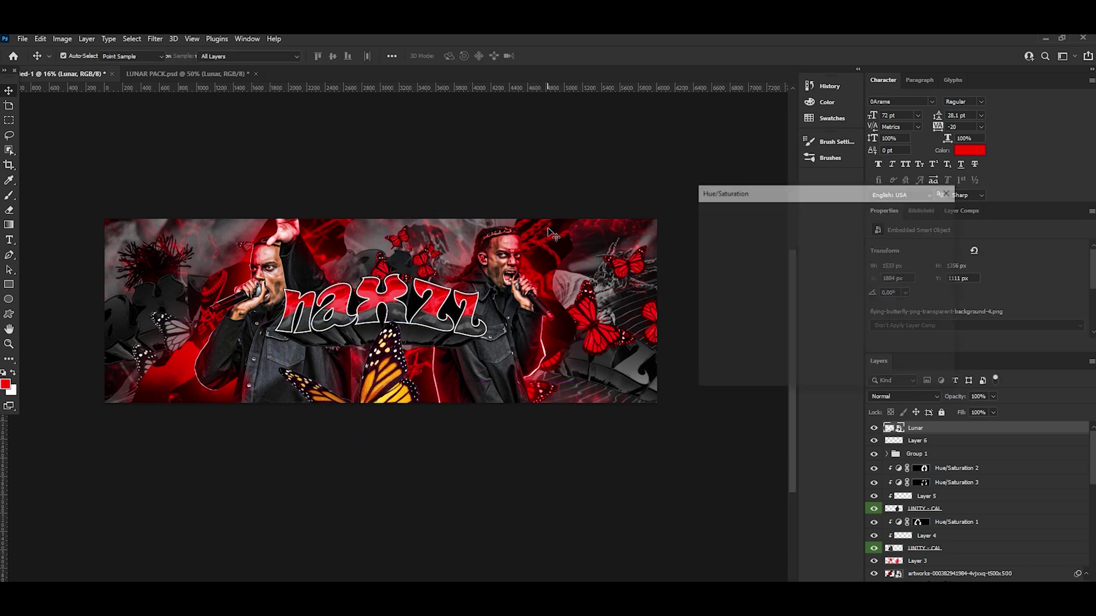
left_click(745, 298)
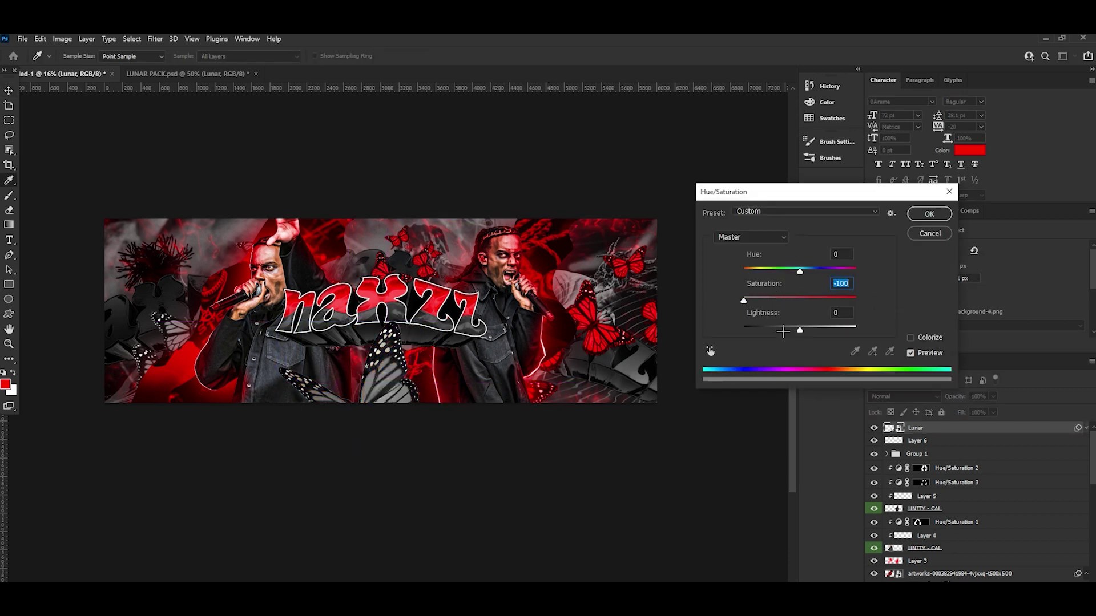
left_click(851, 298)
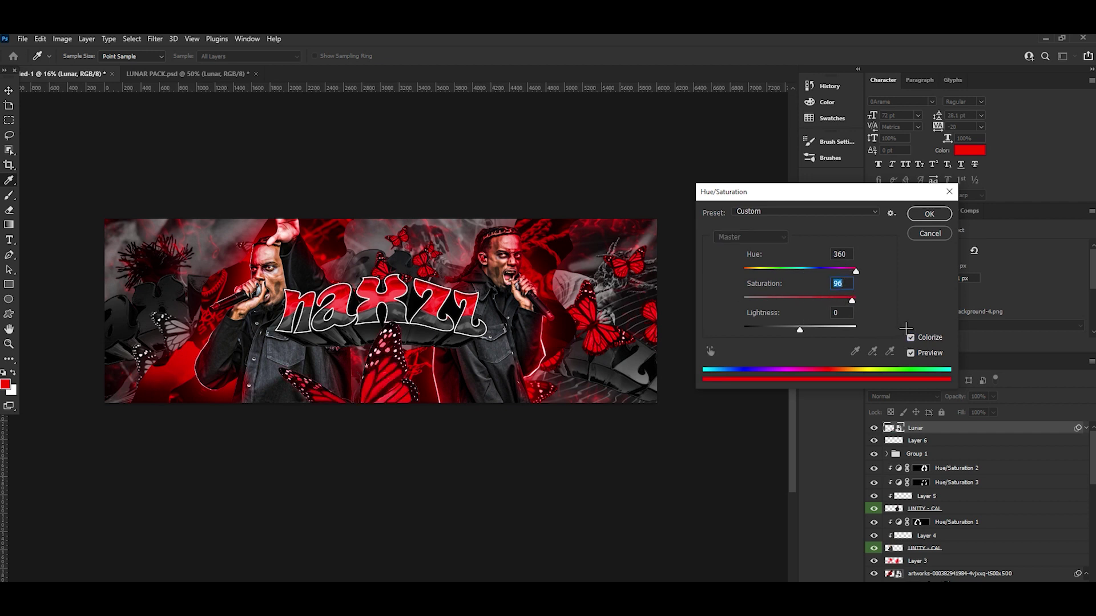
left_click(929, 214)
Paint white on a layer clipped to the butterfly and set it to Overlay.
key("ctrl+v")
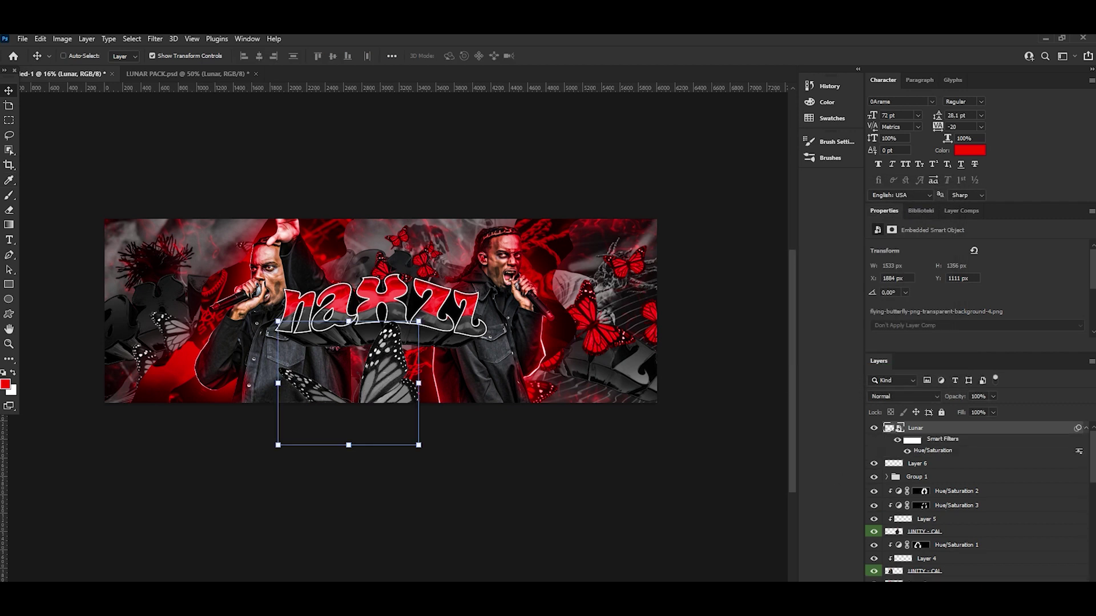
right_click(920, 430)
left_click(962, 362)
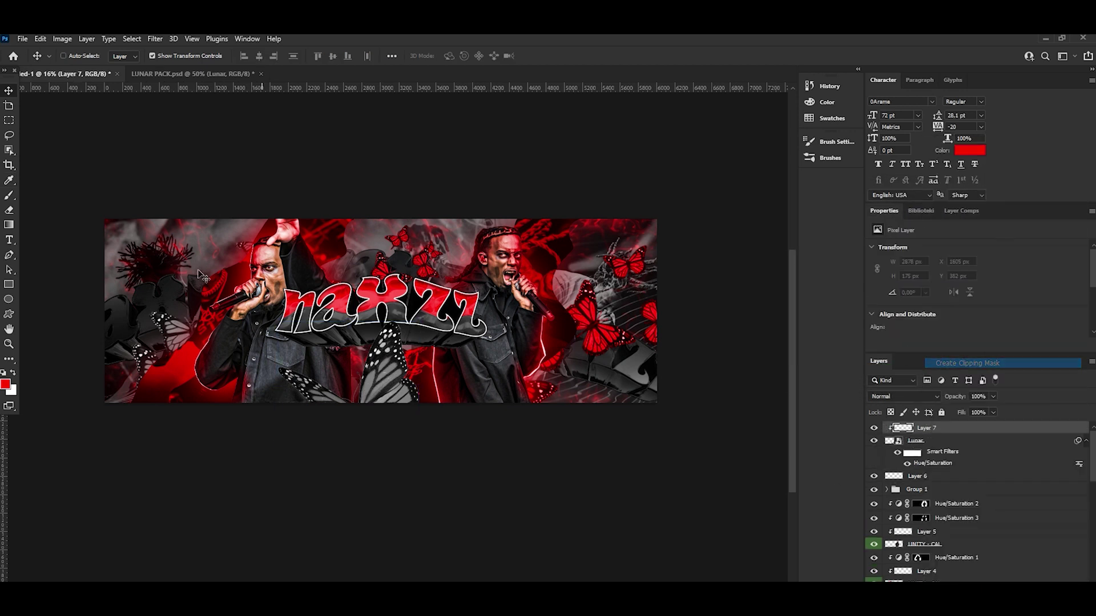
key("b")
mouse_move(415, 373)
left_mouse_down()
mouse_move(331, 367)
mouse_move(368, 371)
left_mouse_up()
left_click(916, 395)
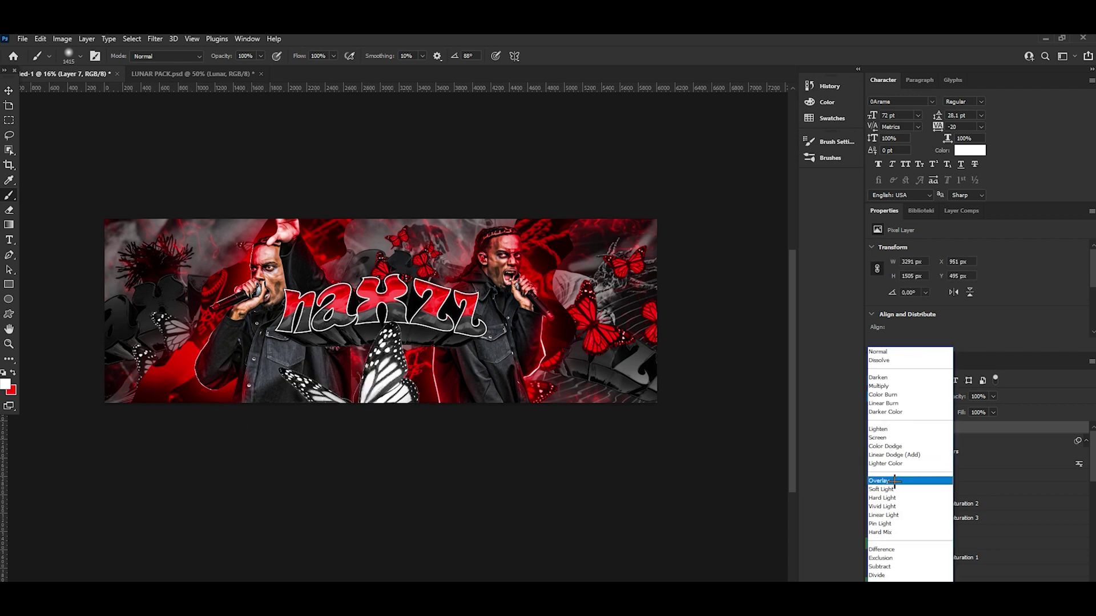
left_click(894, 481)
Merge the butterfly and white layer into a smart object and darken it to Lightness -22.
left_click(925, 441, "shift")
right_click(930, 440)
left_click(967, 240)
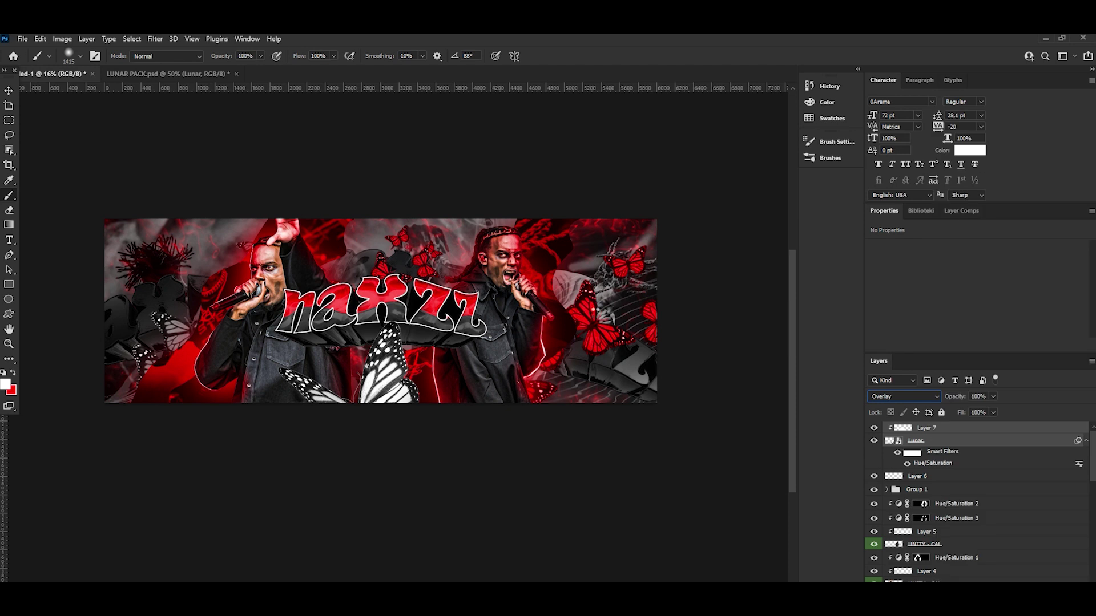
key("ctrl+u")
left_click_drag(799, 328, 781, 328)
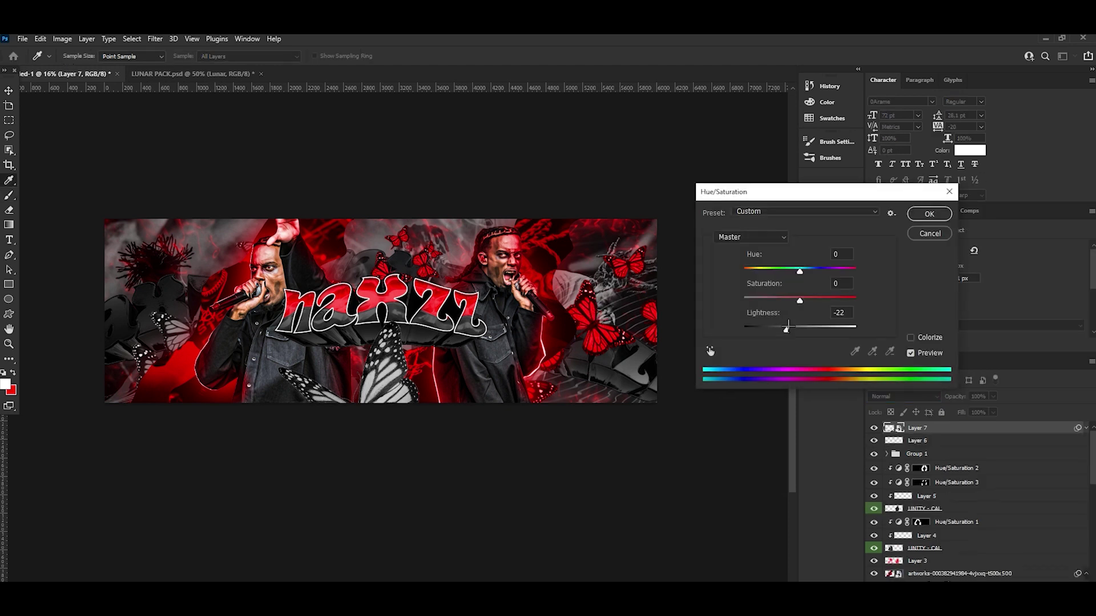
left_click(916, 214)
key("v")
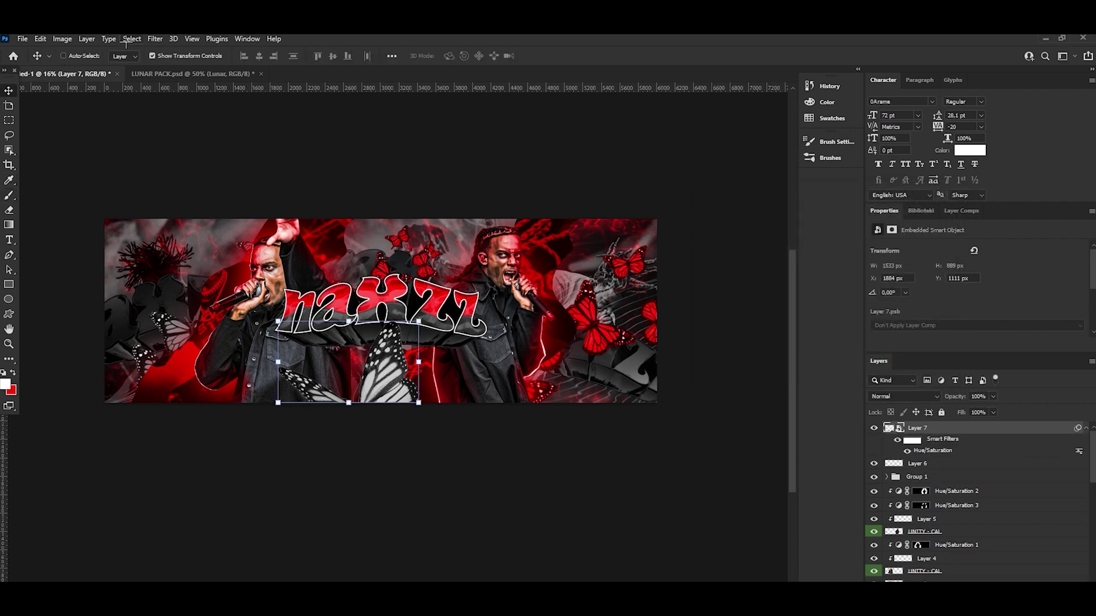
left_click(154, 38)
left_click(324, 228)
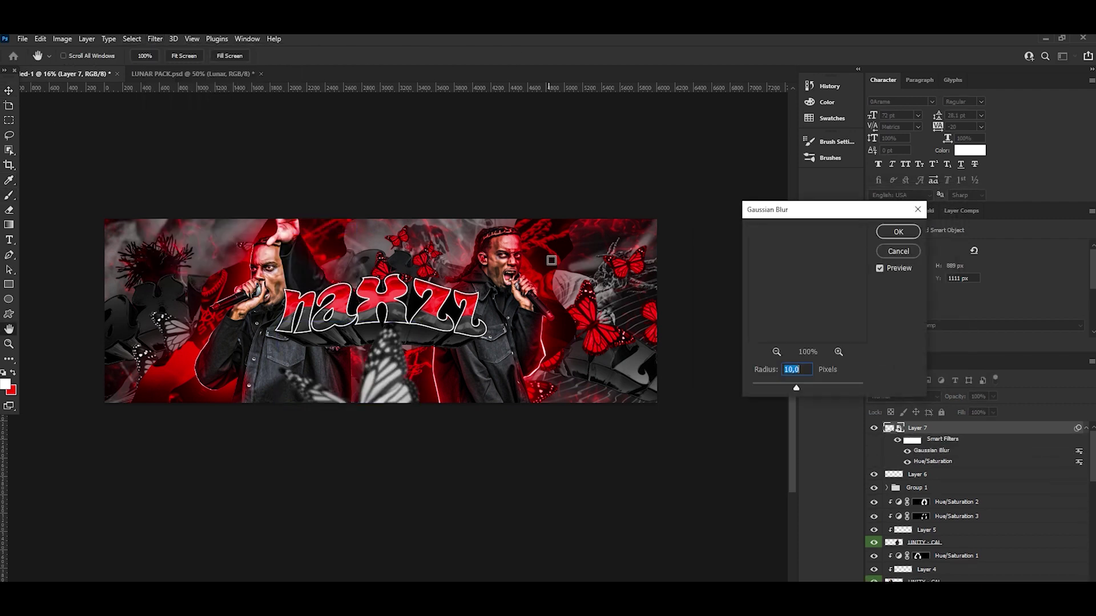
Apply a 10-pixel Gaussian Blur and add a new layer clipped to Layer 7.
left_click(896, 231)
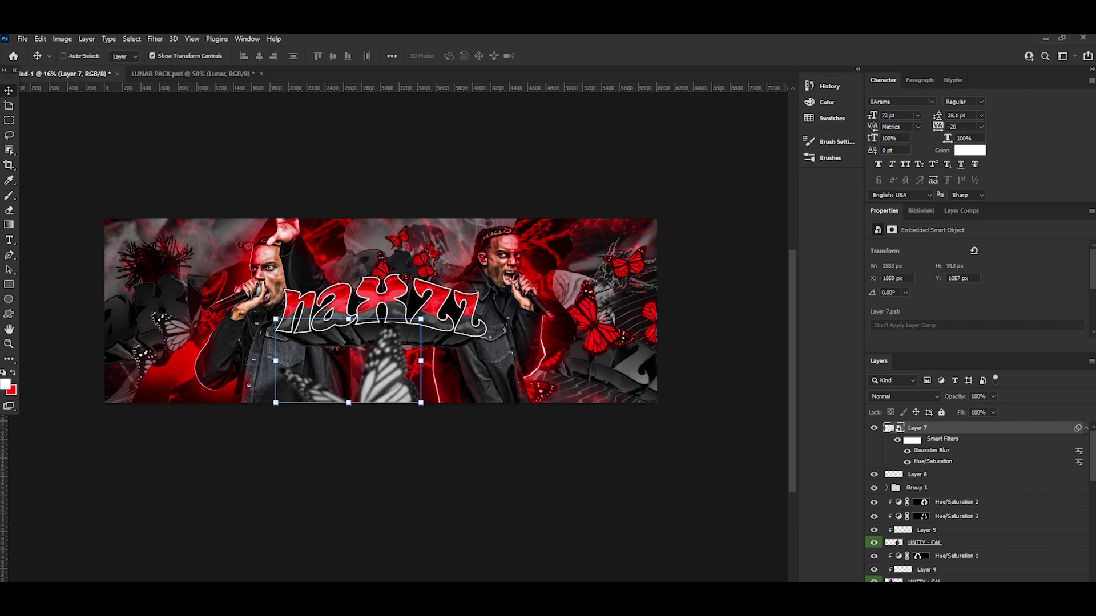
key("ctrl+shift+alt+n")
right_click(936, 428)
left_click(960, 365)
Paint black shading over the butterfly on the clipped layer.
key("b")
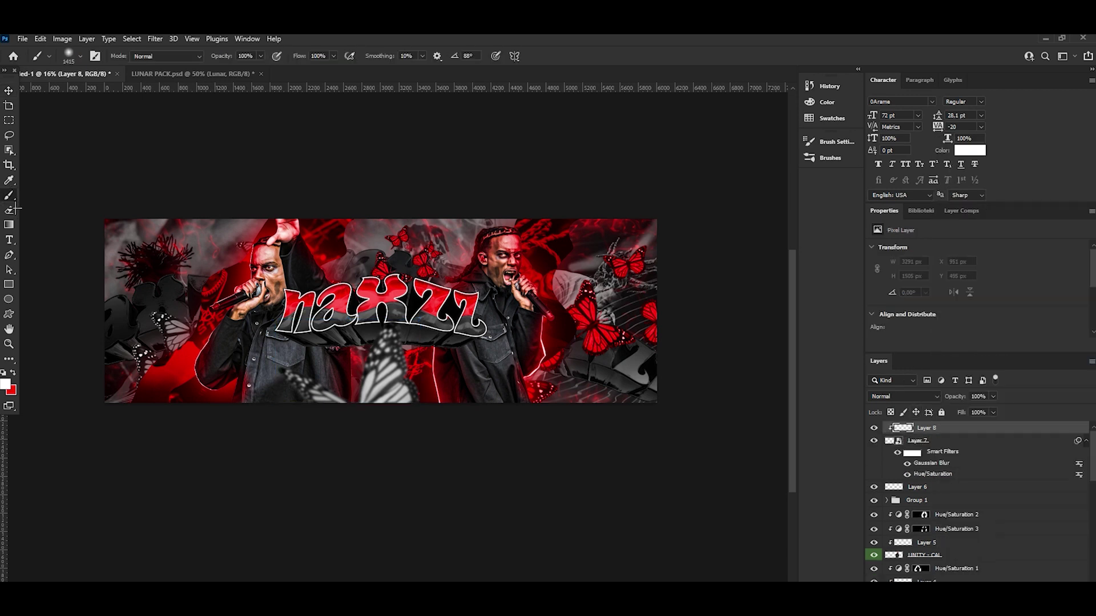
left_click(5, 385)
left_click(768, 499)
left_click(1020, 347)
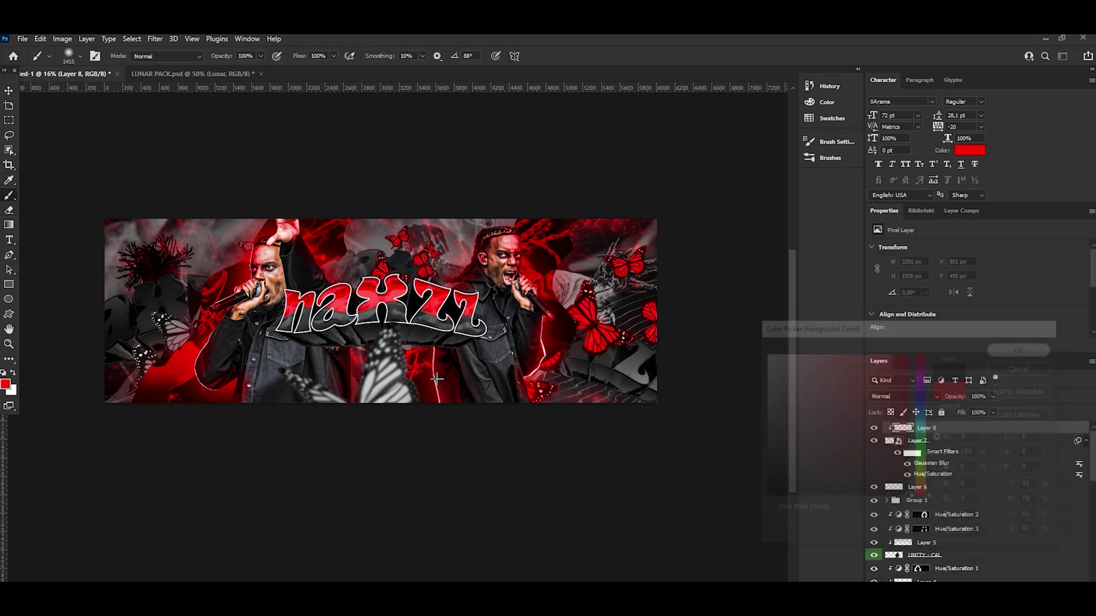
left_click_drag(411, 353, 377, 393)
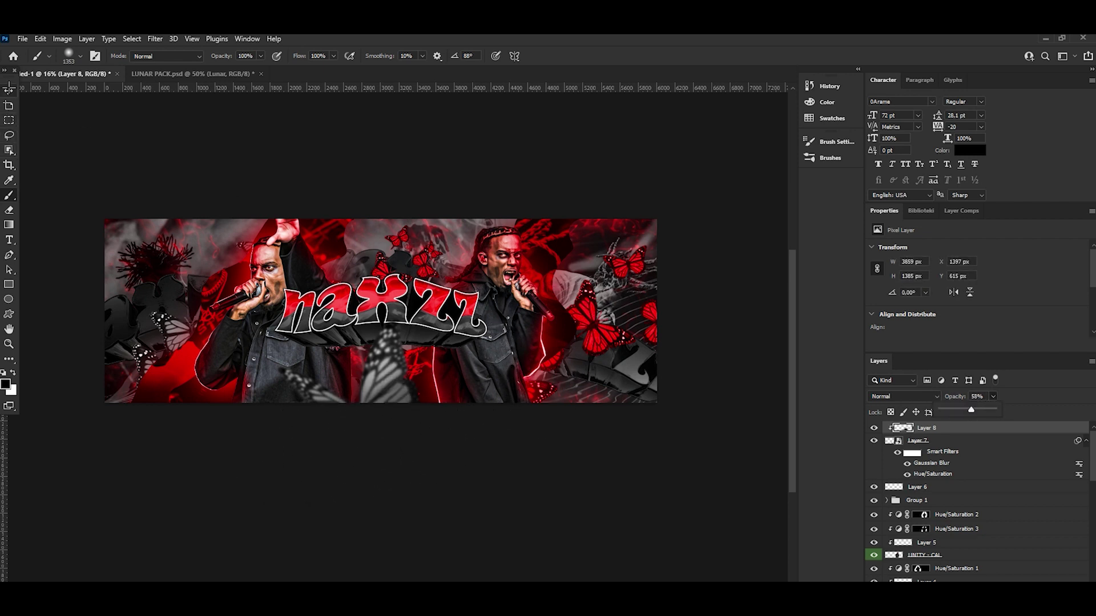
In LUNAR PACK, hide the butterfly and show and select the chain image layer.
key("v")
left_click(193, 73)
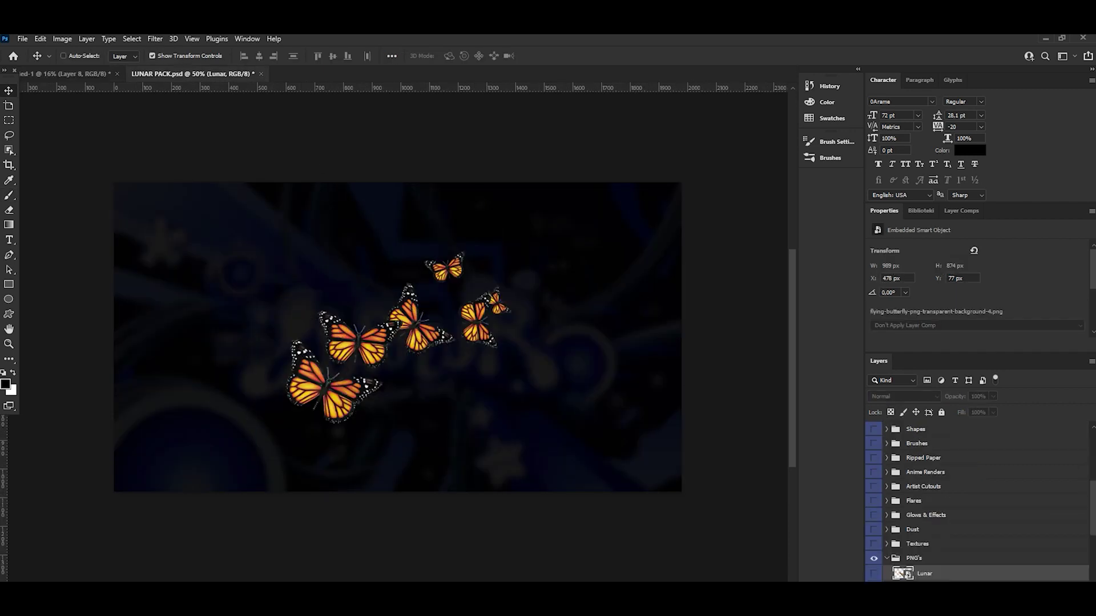
scroll(970, 542, "down", 2)
left_click(874, 559)
scroll(970, 542, "down", 3)
left_click(874, 540)
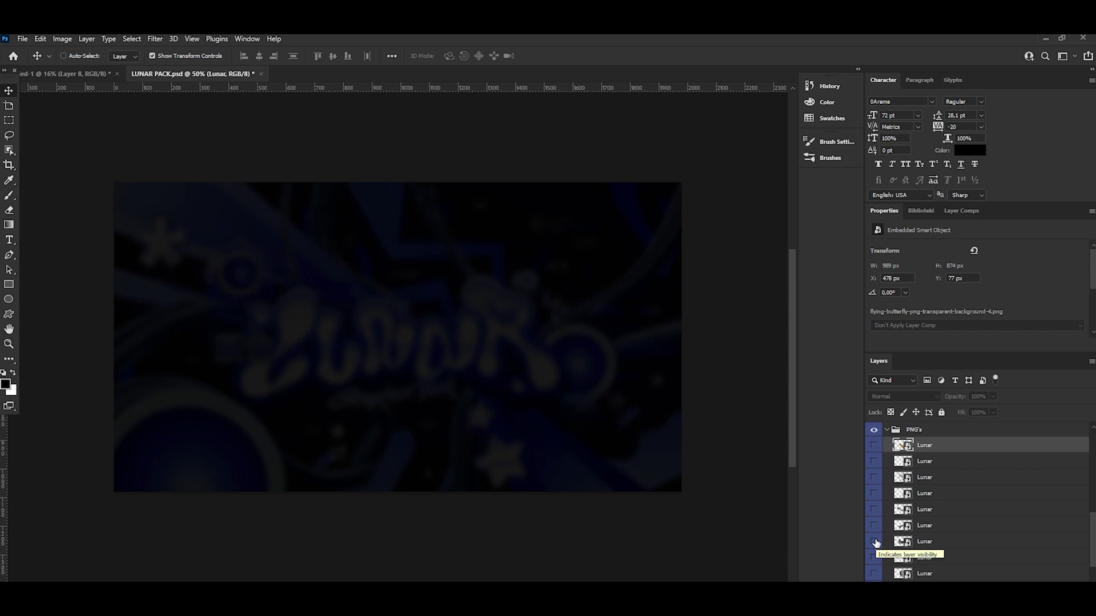
left_click(873, 509)
left_click(873, 525)
left_click(924, 509)
Paste the chain into the banner, place it left, and stack it above Lunar copy 5.
left_click(86, 74)
scroll(970, 502, "up", 2)
scroll(970, 513, "up", 1)
left_click(939, 548)
key("ctrl+v")
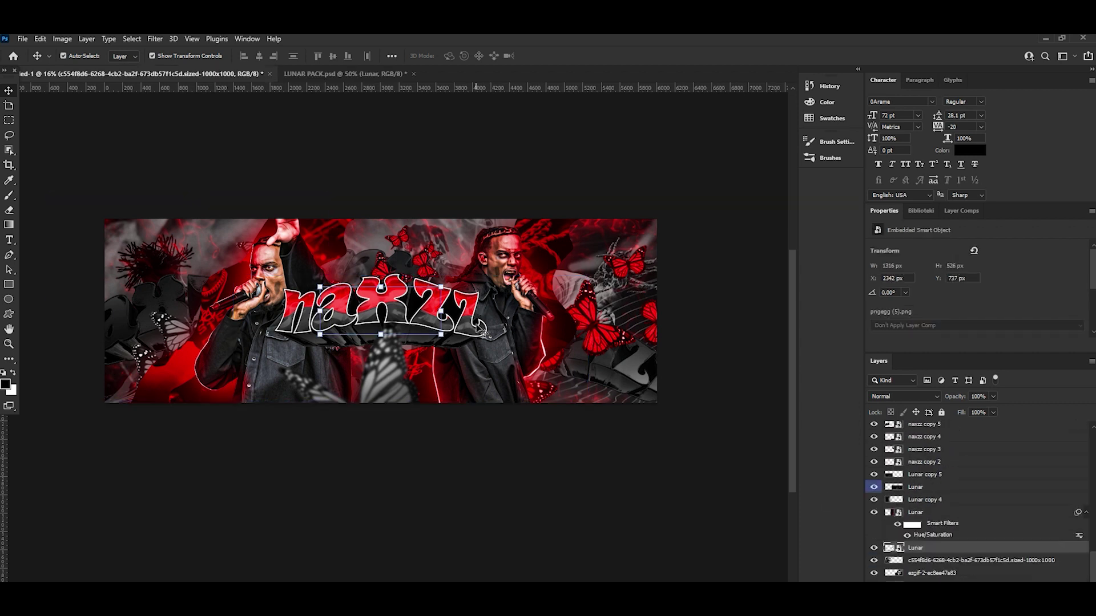
key("ctrl+t")
left_click_drag(501, 323, 662, 305)
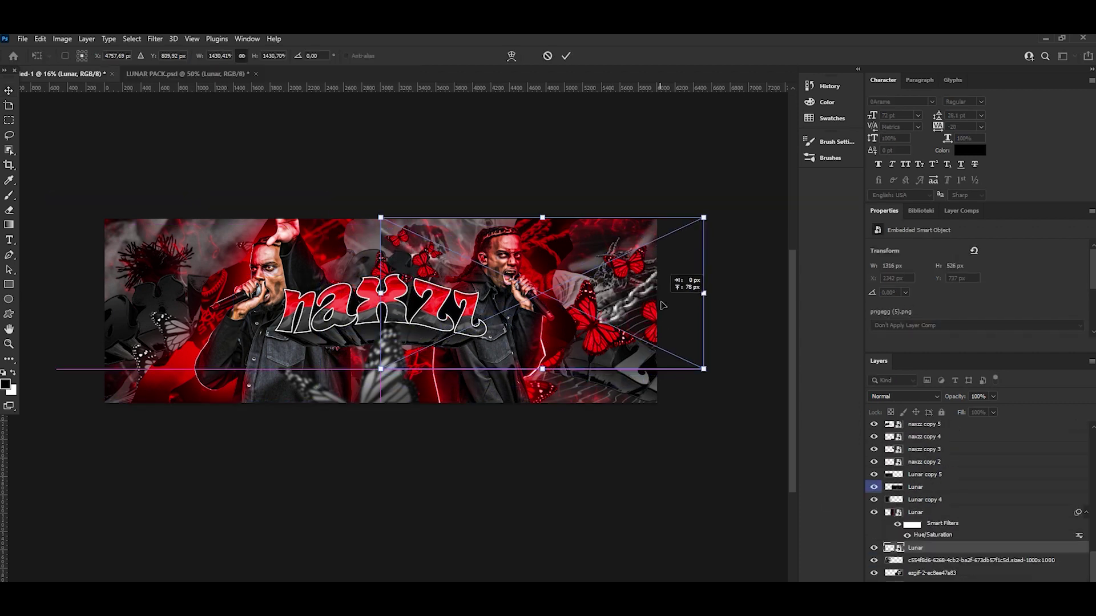
left_click(565, 56)
mouse_move(594, 276)
left_mouse_down()
mouse_move(301, 297)
mouse_move(341, 238)
left_mouse_up()
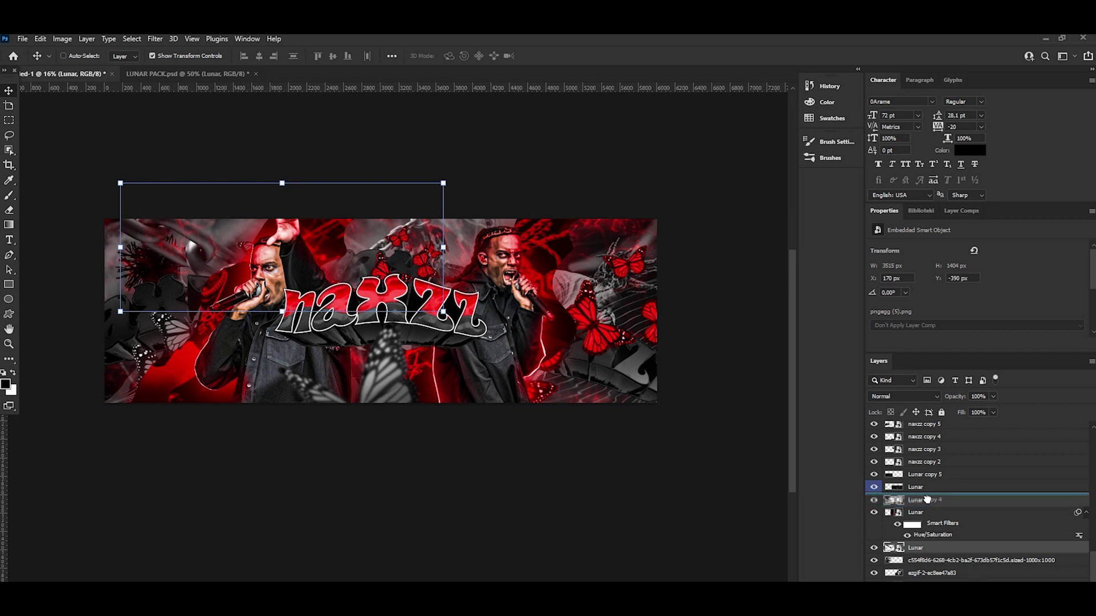
left_click_drag(929, 549, 929, 474)
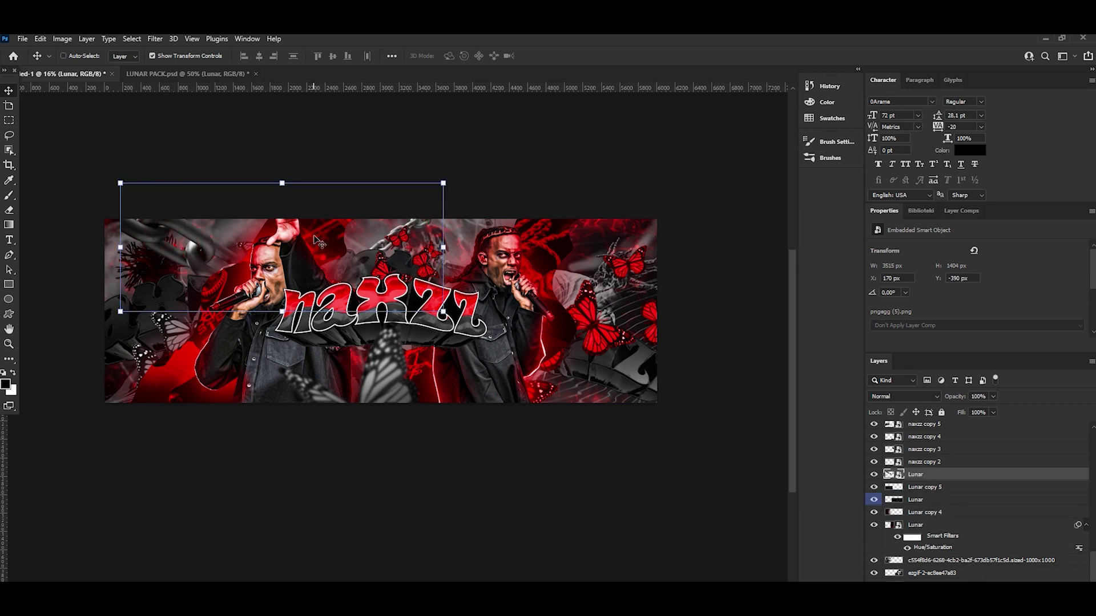
Rasterize the chain, erase its left part, and move it to the lower right.
left_click(9, 210)
left_click(238, 250)
left_click(521, 275)
right_click(354, 315)
mouse_move(293, 343)
left_mouse_down()
mouse_move(244, 270)
mouse_move(171, 232)
left_mouse_up()
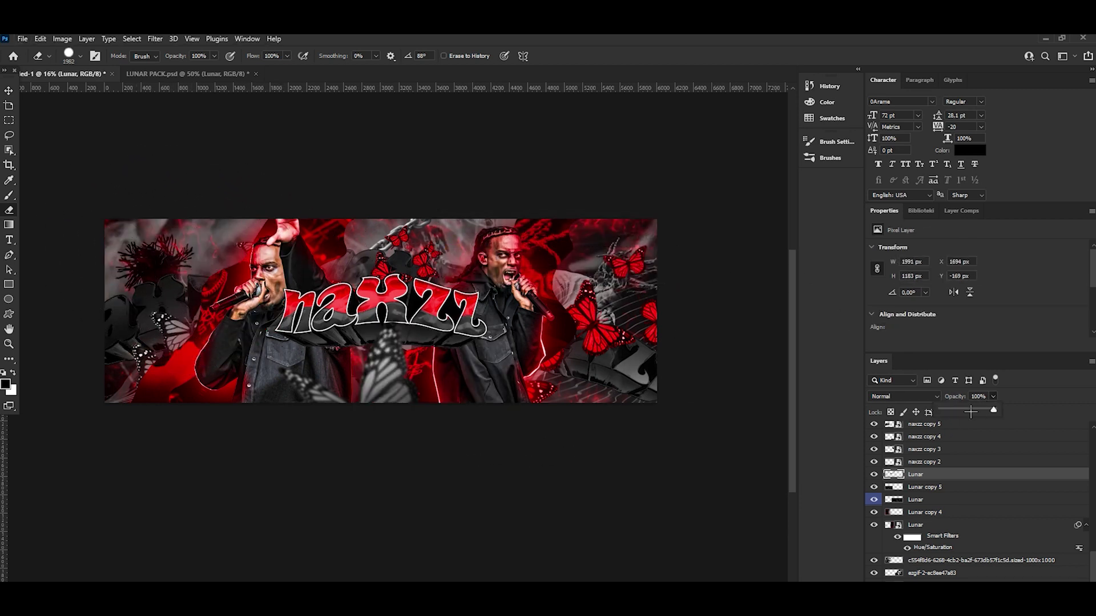
key("v")
left_click_drag(439, 273, 638, 371)
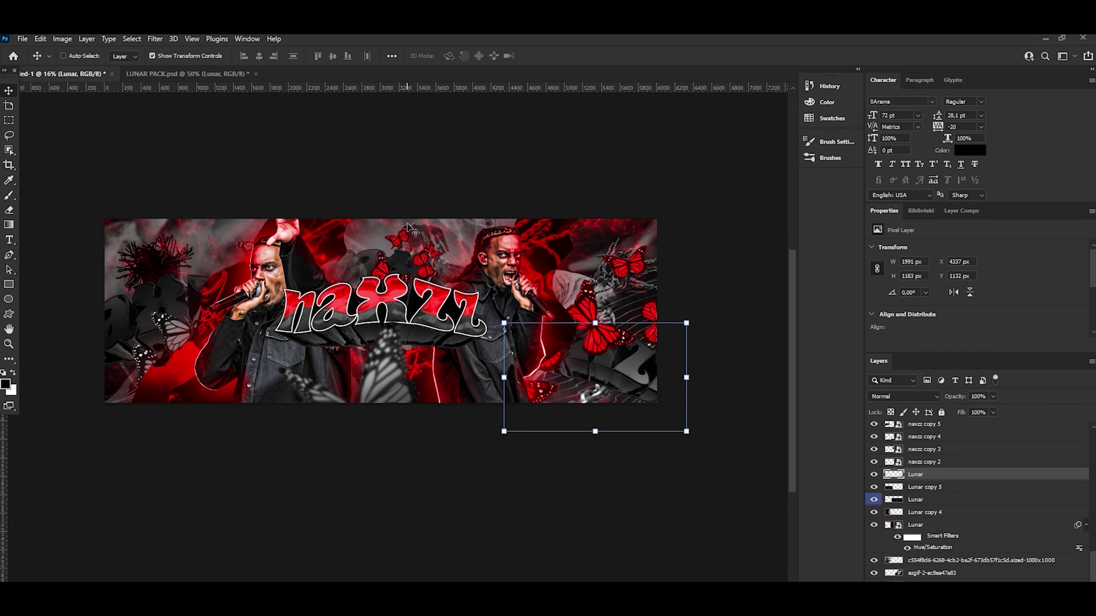
In the LUNAR PACK document, collapse the PNG's group and browse the layers list.
left_click(222, 73)
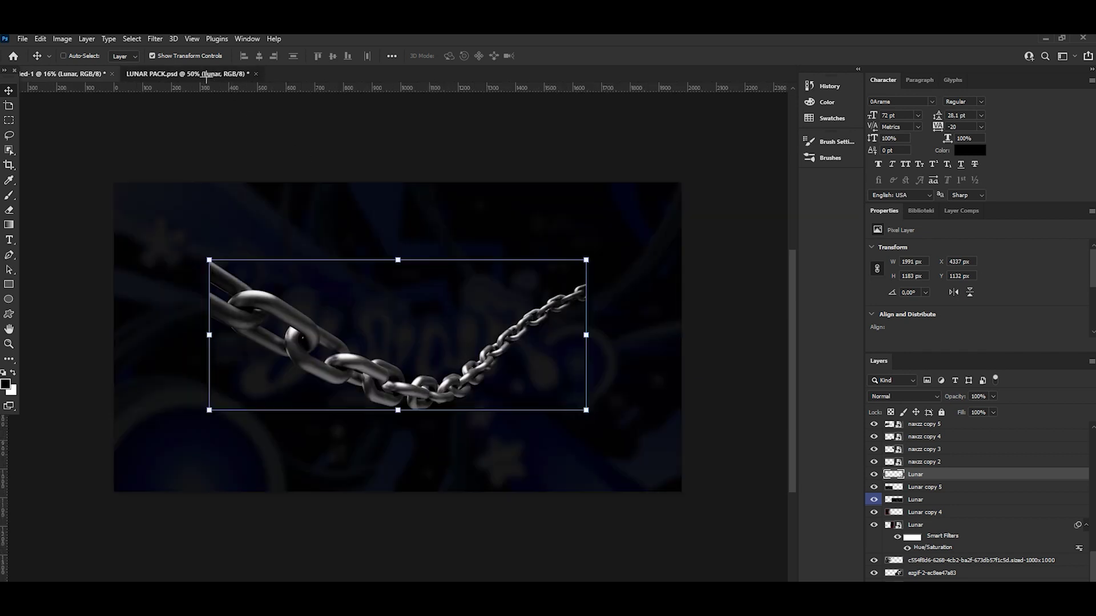
left_click(895, 495)
left_click(887, 495)
scroll(895, 513, "up", 2)
scroll(895, 513, "up", 2)
scroll(896, 513, "down", 3)
scroll(894, 514, "down", 2)
scroll(887, 541, "up", 1)
scroll(889, 542, "up", 1)
scroll(890, 542, "up", 1)
scroll(892, 542, "up", 1)
scroll(891, 542, "down", 1)
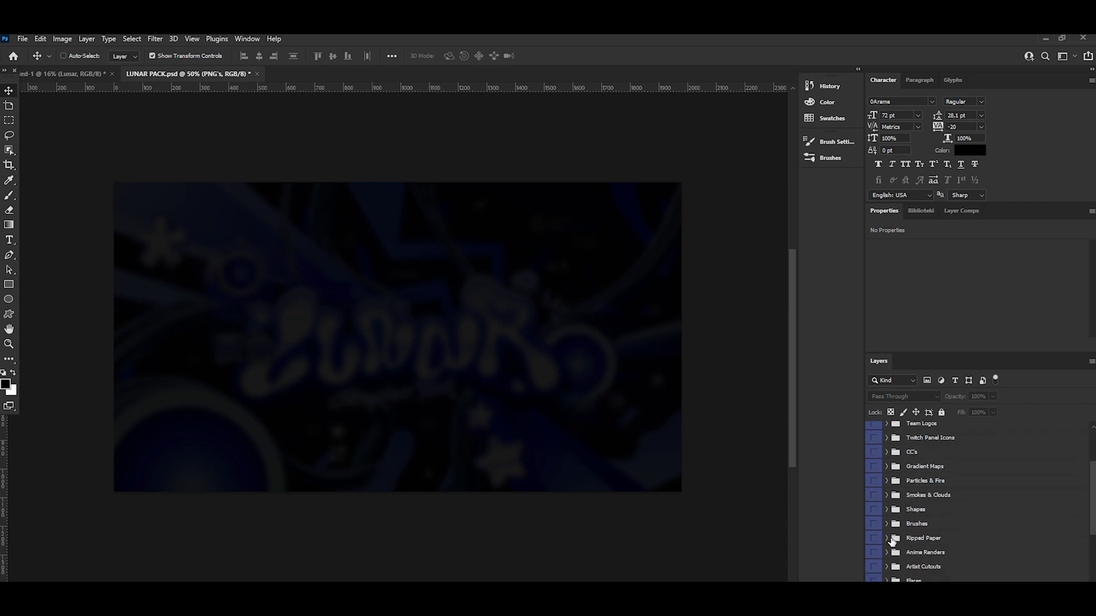
Expand the Particles & Fire folder, preview its layers, and select the bokeh particle layer.
left_click(887, 481)
left_click(873, 514)
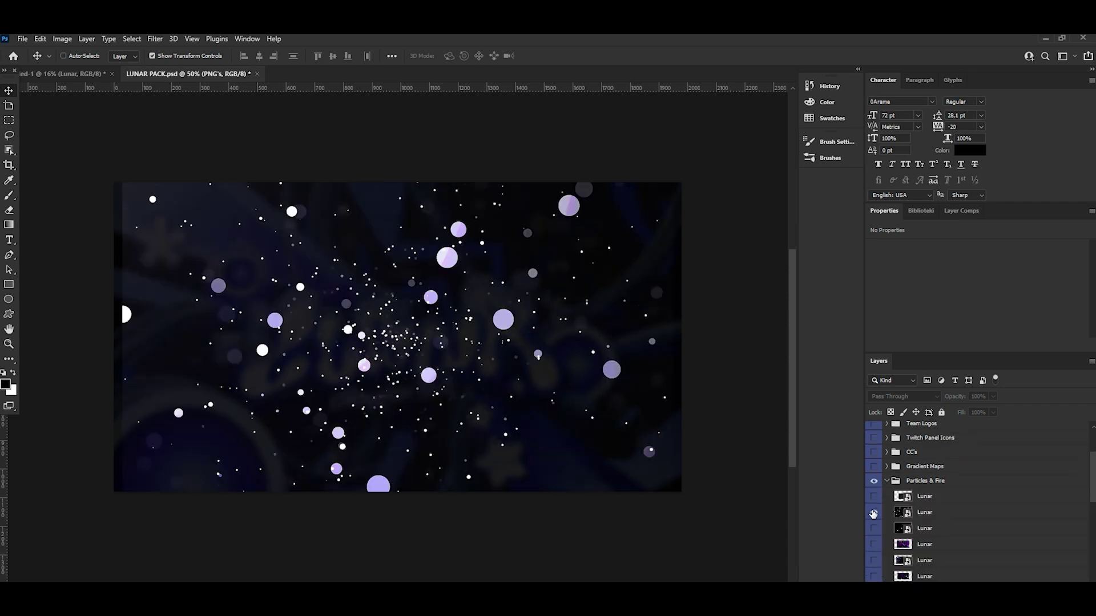
double_click(873, 529)
left_click(873, 528)
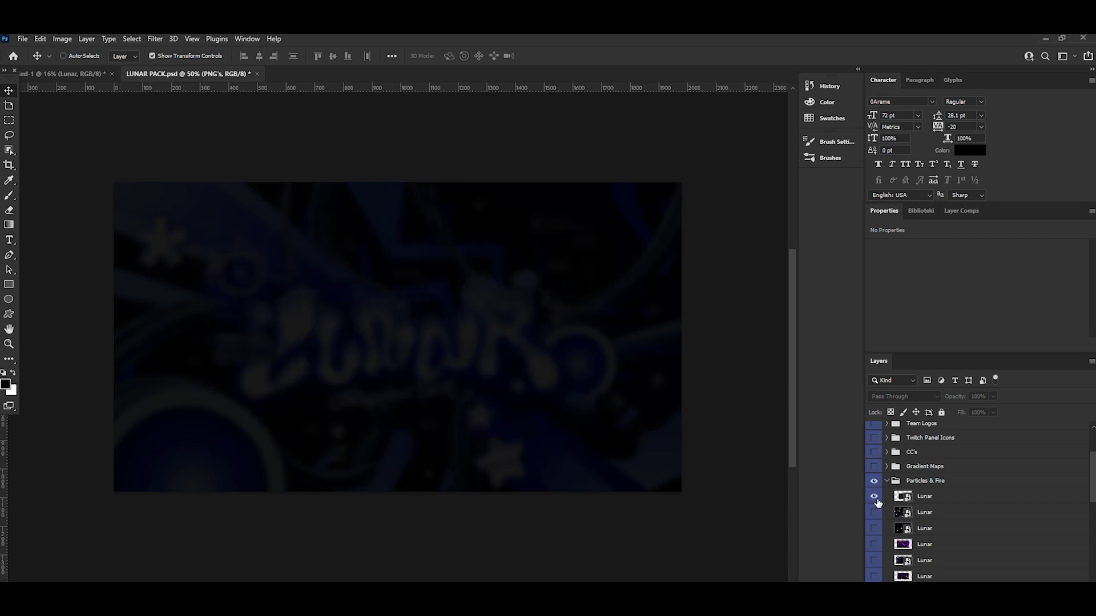
left_click(873, 496)
left_click(925, 496)
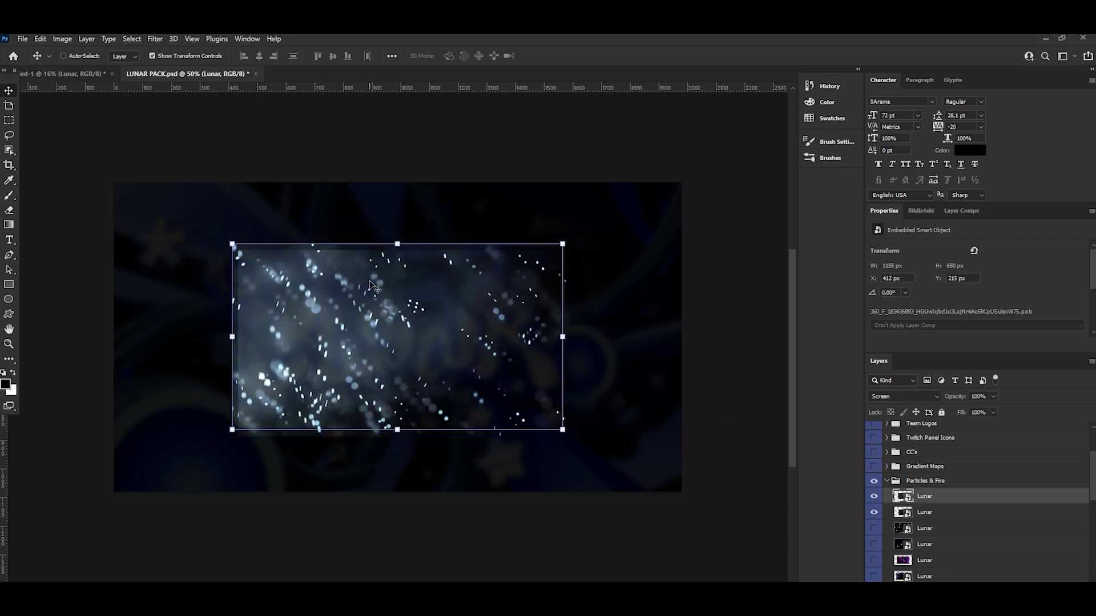
Bring the bokeh particle layer into the banner and enlarge it to cover the whole banner.
mouse_move(73, 67)
left_mouse_down()
mouse_move(397, 342)
mouse_move(427, 465)
left_mouse_up()
key("ctrl+t")
left_click_drag(502, 405, 667, 178)
mouse_move(431, 260)
left_mouse_down()
mouse_move(526, 243)
mouse_move(491, 251)
left_mouse_up()
left_click_drag(470, 171, 468, 142)
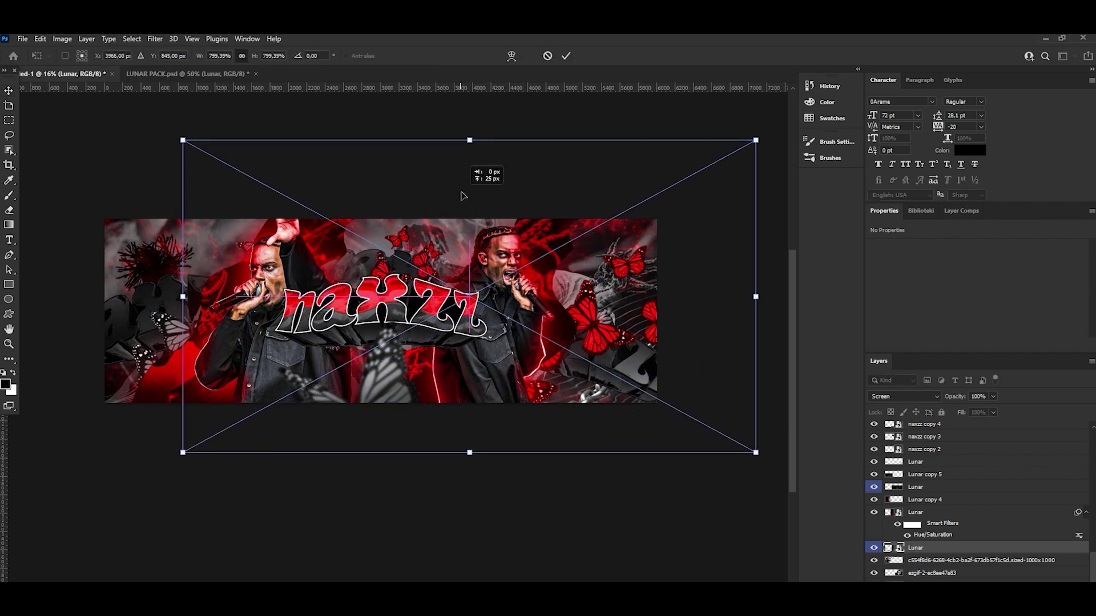
left_click_drag(590, 128, 640, 203)
key("Return")
Colorize the particles a strongly saturated red with Hue/Saturation.
key("ctrl+u")
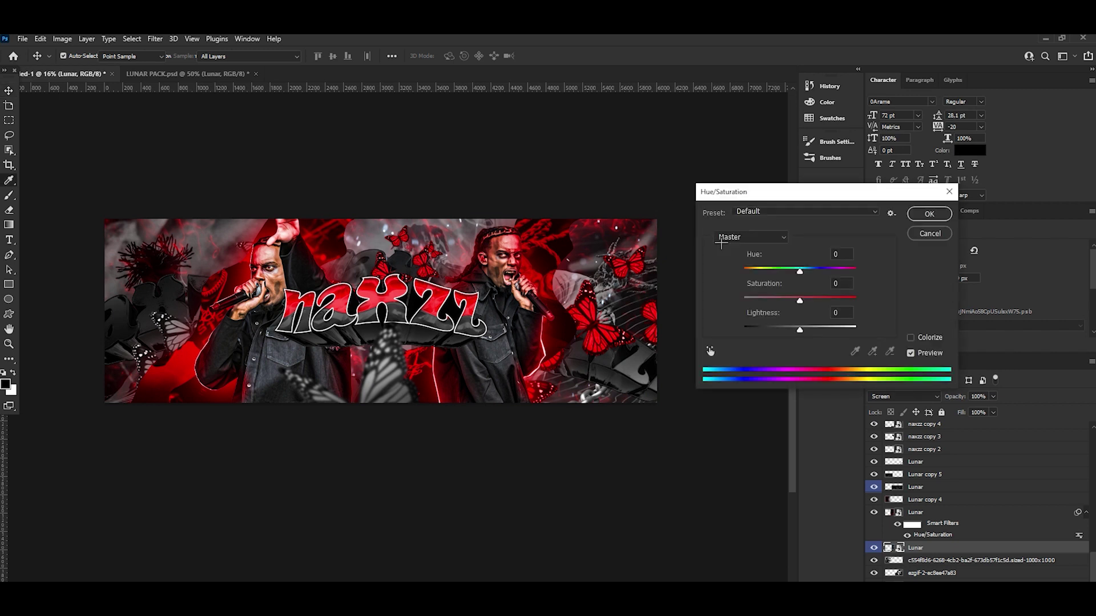
left_click_drag(778, 298, 689, 290)
left_click(911, 337)
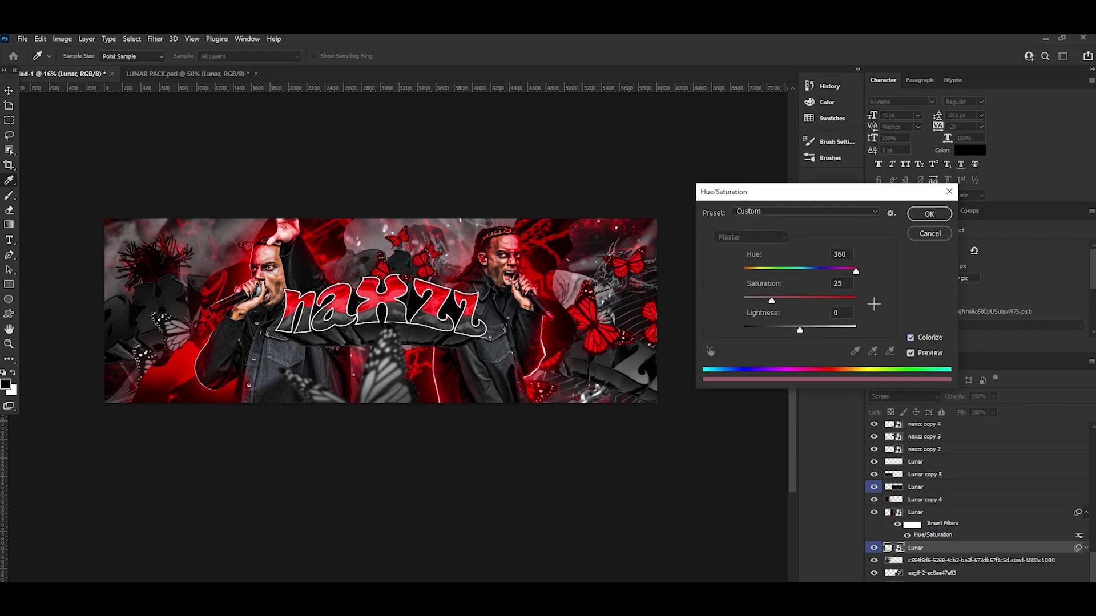
left_click_drag(852, 297, 853, 300)
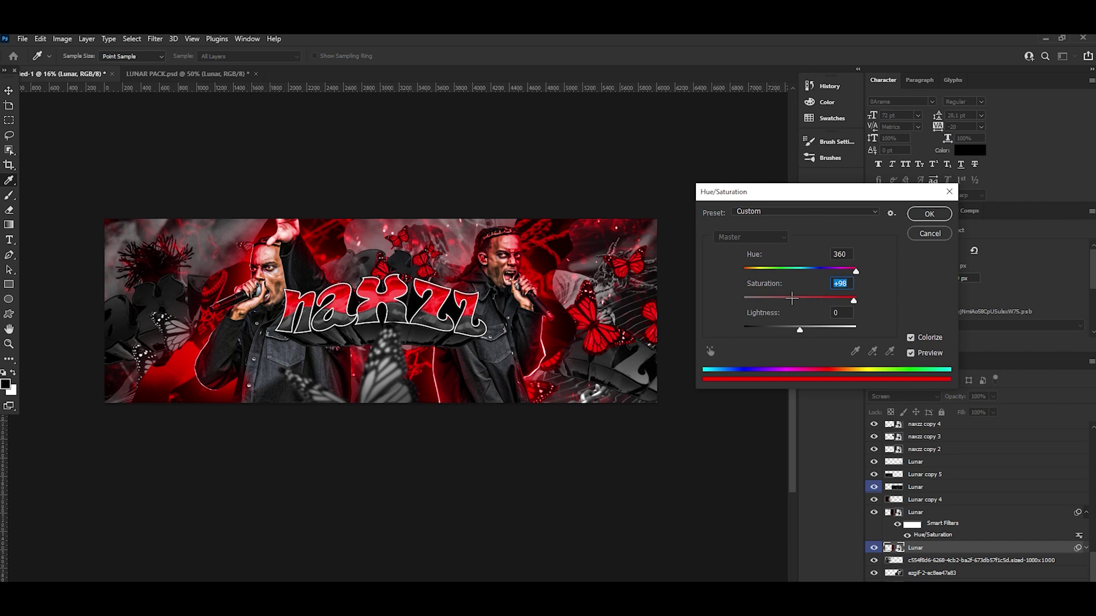
left_click(928, 214)
Reposition the red particles, then desaturate a particle copy to -100 and shift it.
mouse_move(475, 398)
left_mouse_down()
mouse_move(550, 250)
mouse_move(217, 245)
left_mouse_up()
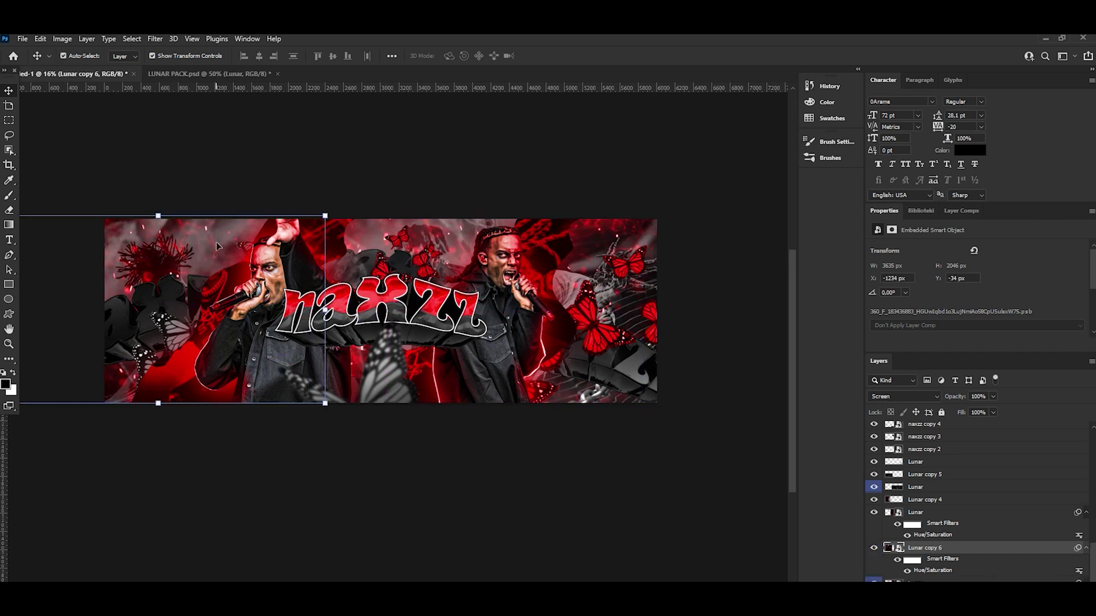
key("ctrl+u")
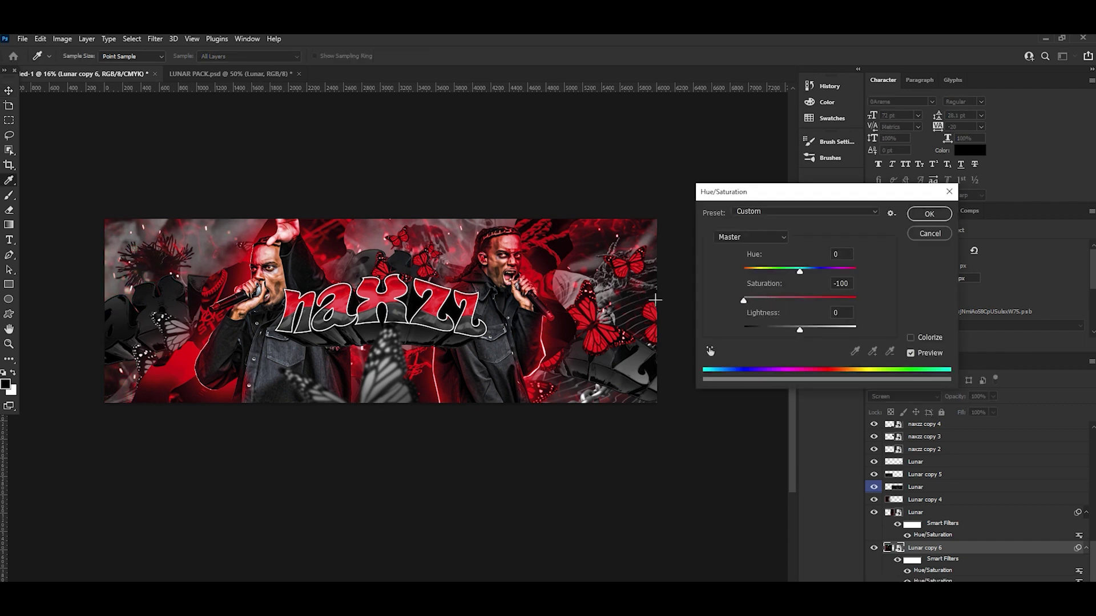
left_click(914, 219)
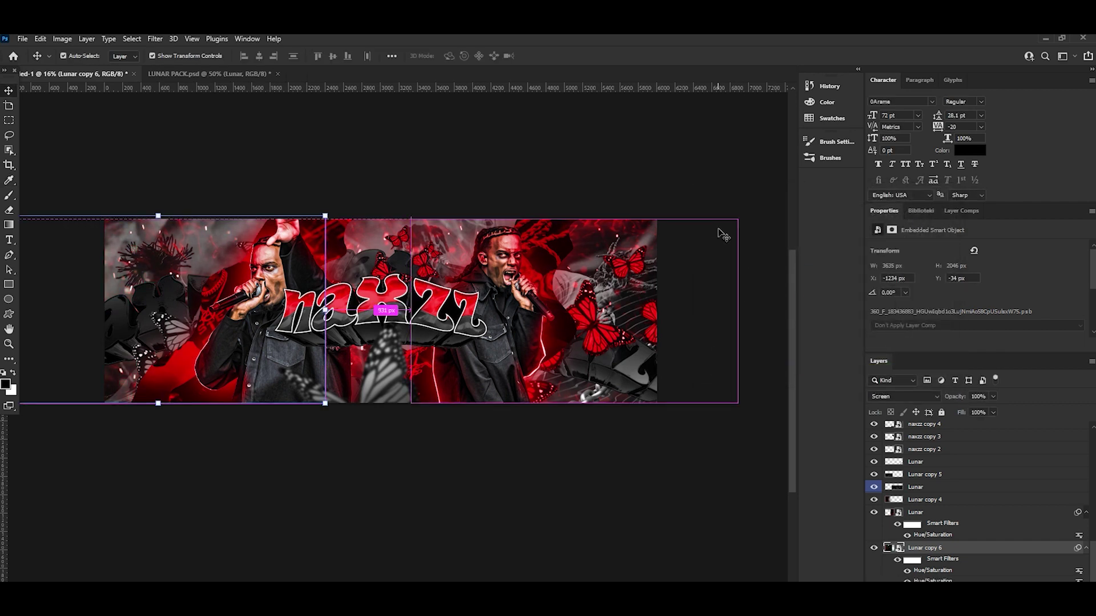
left_click_drag(191, 284, 201, 287)
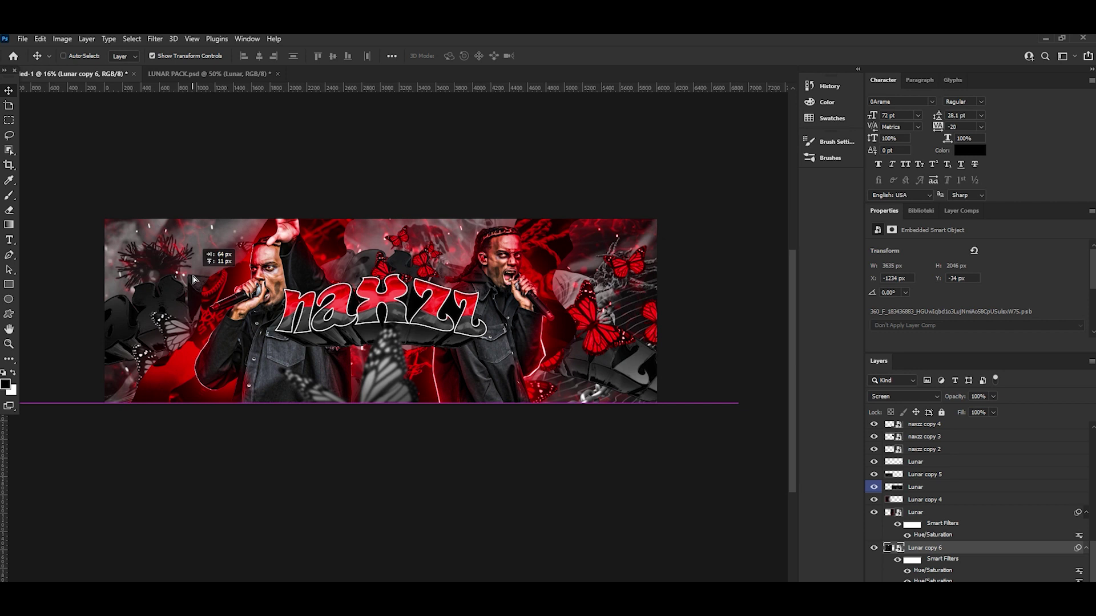
scroll(955, 463, "down", 3)
scroll(956, 463, "down", 3)
left_click(964, 427)
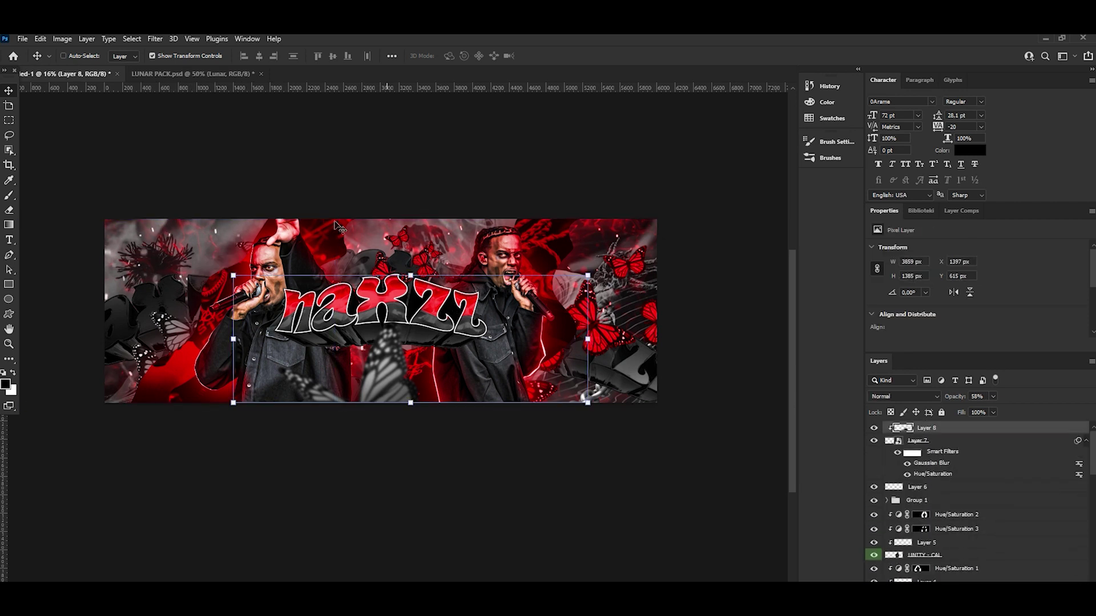
In LUNAR PACK, expand the Smokes & Clouds folder, compare smoke layers, and select the cloud smoke.
left_click(212, 73)
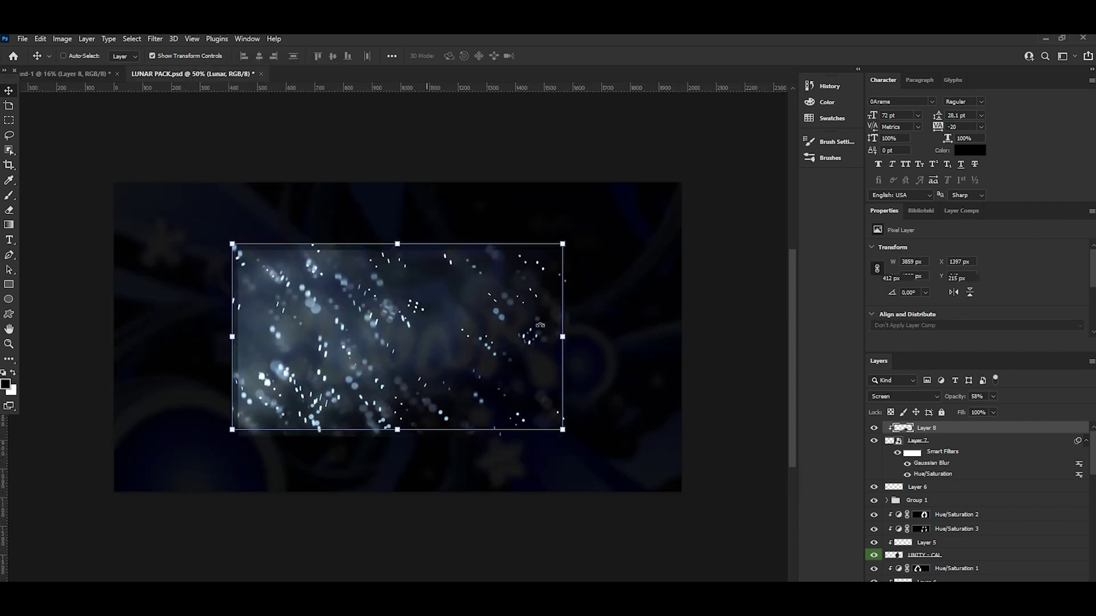
left_click(888, 561)
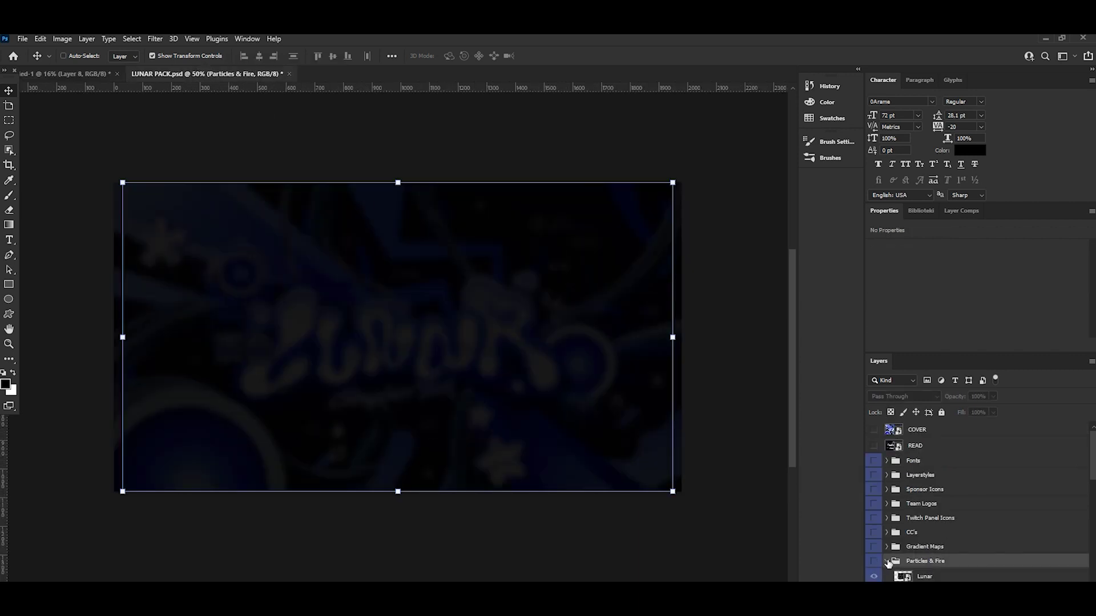
scroll(883, 560, "down", 2)
left_click(886, 543)
left_click(873, 569)
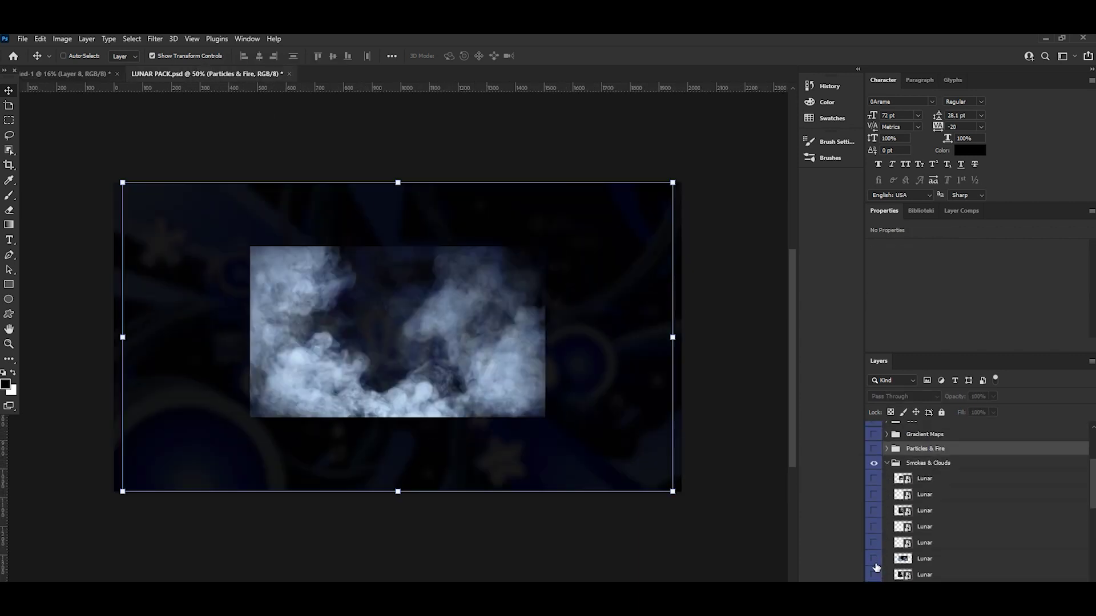
scroll(874, 573, "down", 1)
left_click(873, 574)
left_click(873, 558)
scroll(874, 558, "down", 1)
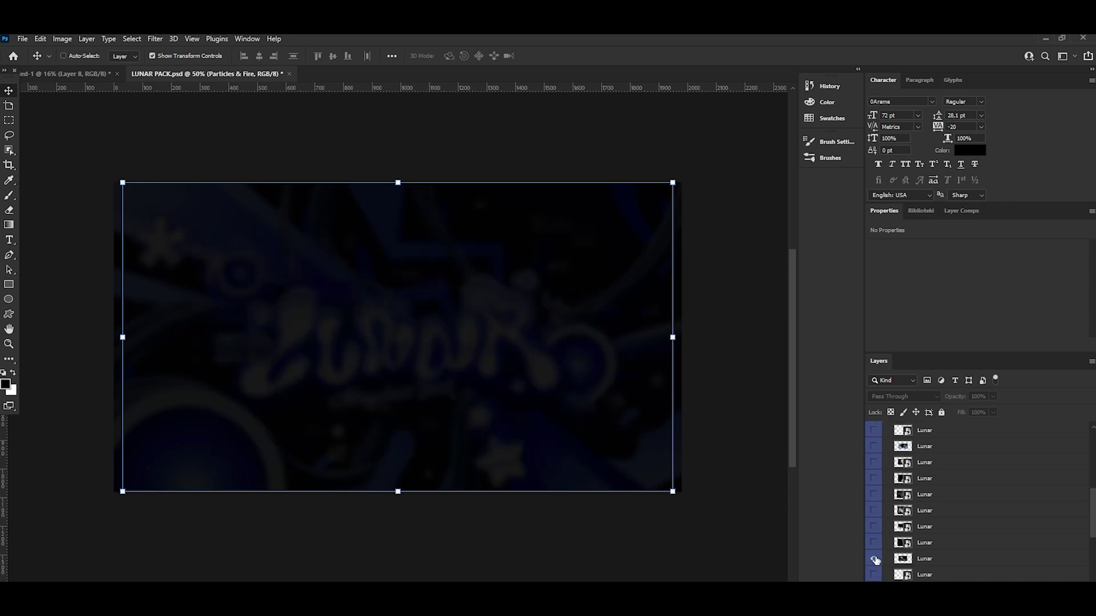
left_click(875, 547)
left_click(918, 558)
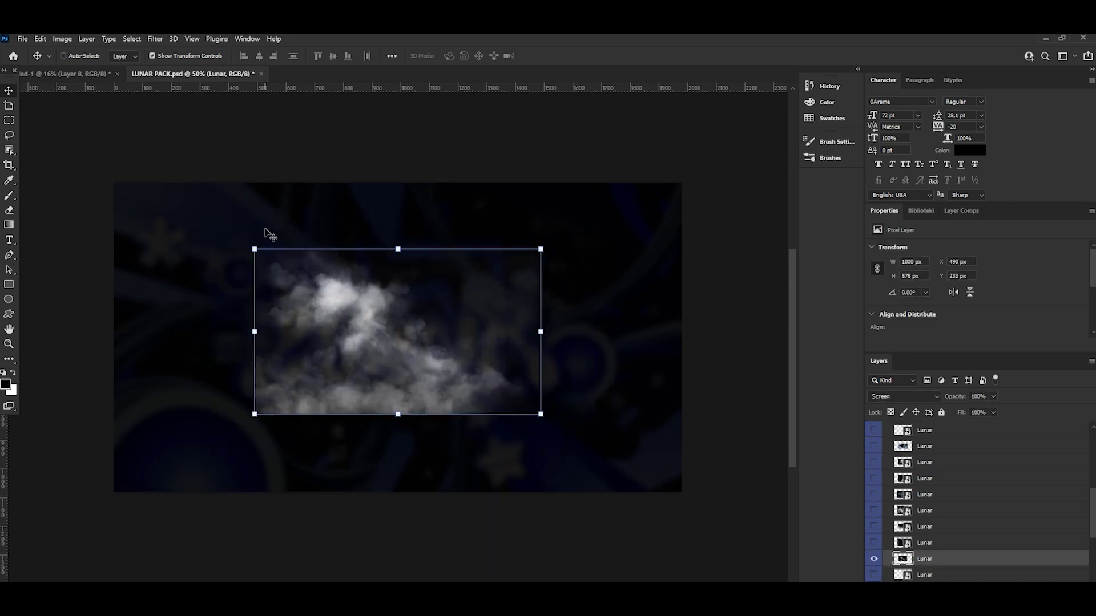
Bring the cloud smoke into the banner, flip it horizontally, and place it at the lower right.
left_click_drag(65, 72, 553, 410)
key("ctrl+t")
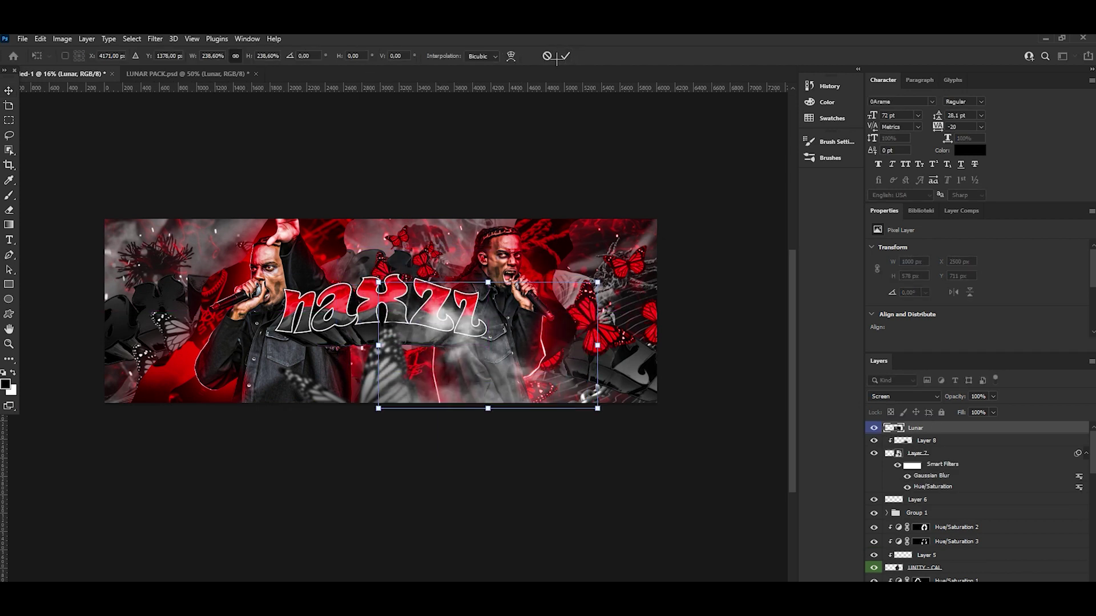
left_click(565, 56)
left_click(40, 38)
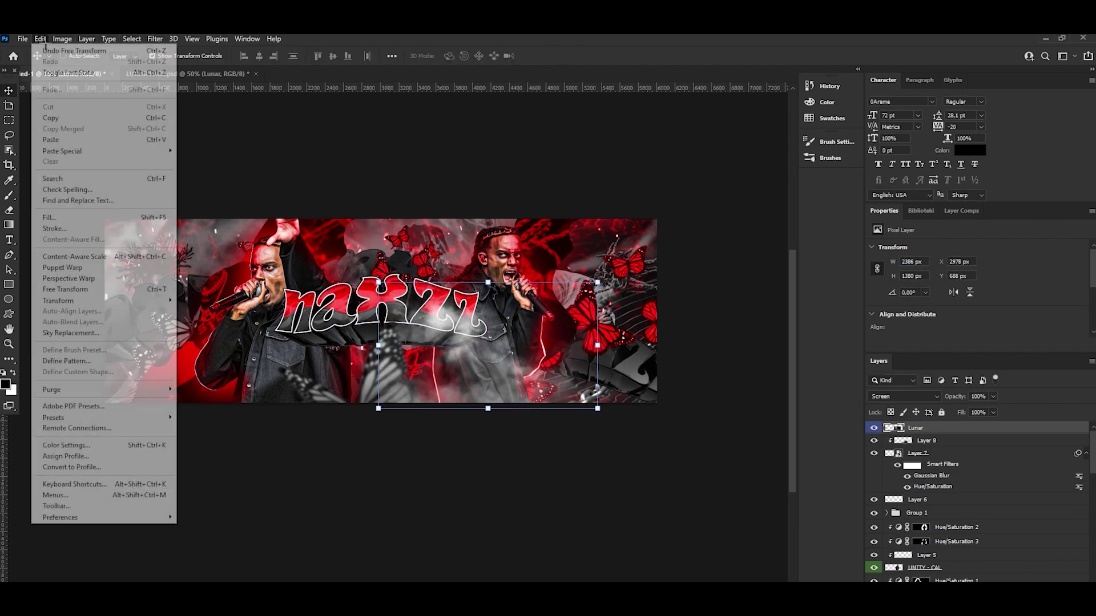
left_click(215, 509)
mouse_move(538, 378)
left_mouse_down()
mouse_move(681, 397)
mouse_move(663, 401)
left_mouse_up()
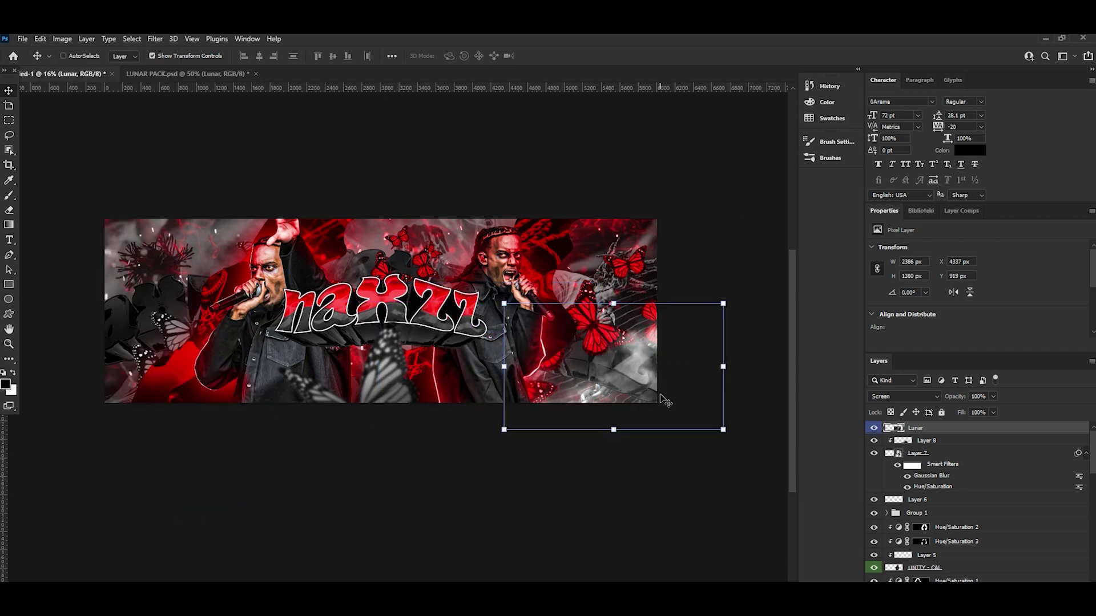
Set the smoke layer to Screen blend mode at 40% opacity and shift it further.
left_click(893, 397)
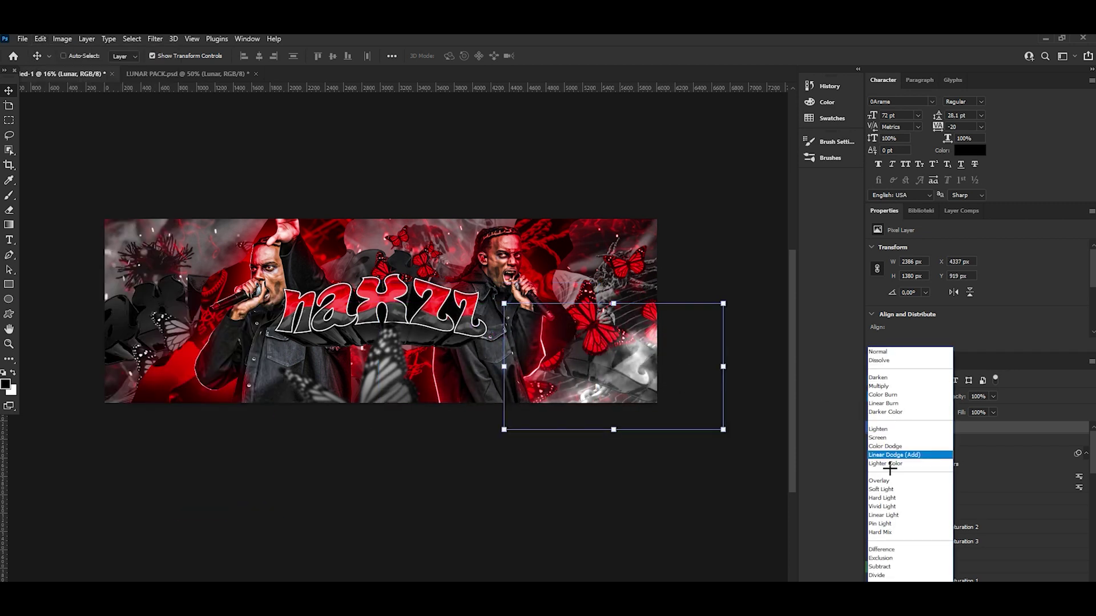
left_click(878, 438)
left_click_drag(963, 410, 961, 410)
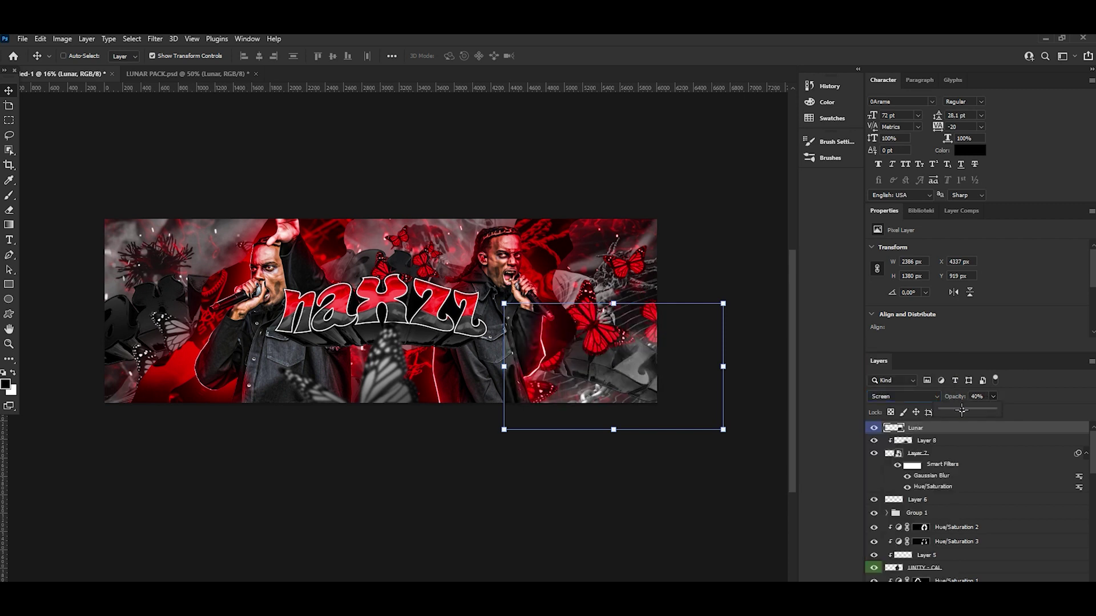
mouse_move(671, 393)
left_mouse_down()
mouse_move(689, 400)
mouse_move(304, 389)
left_mouse_up()
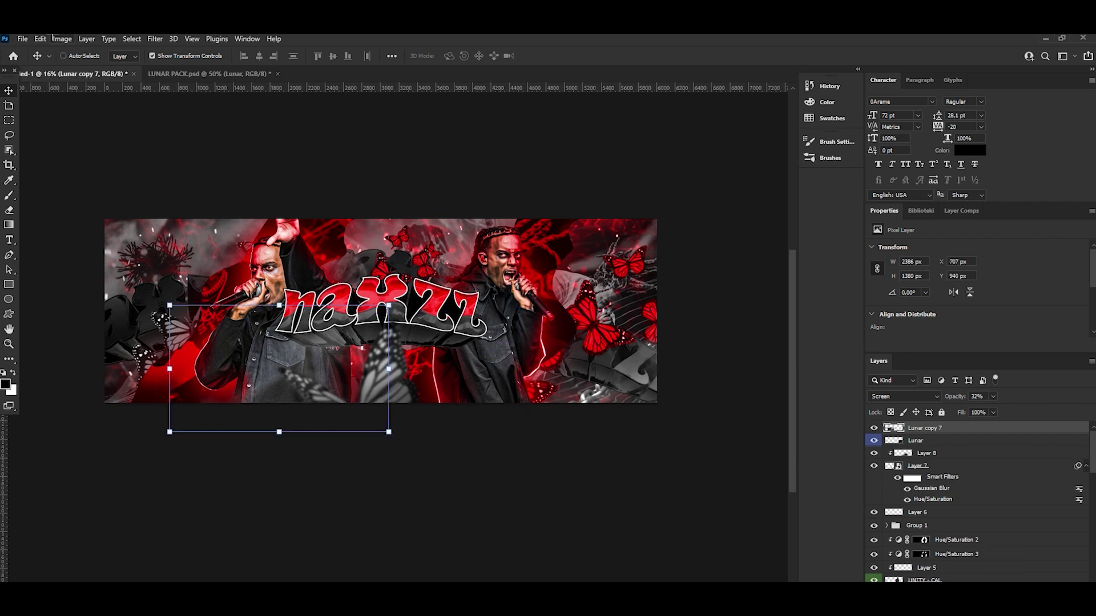
Flip the smoke copy horizontally, move it to the lower left, and enlarge and tilt it.
left_click(40, 38)
left_click(228, 510)
mouse_move(250, 355)
left_mouse_down()
mouse_move(267, 358)
mouse_move(239, 354)
left_mouse_up()
left_click_drag(305, 367, 558, 348)
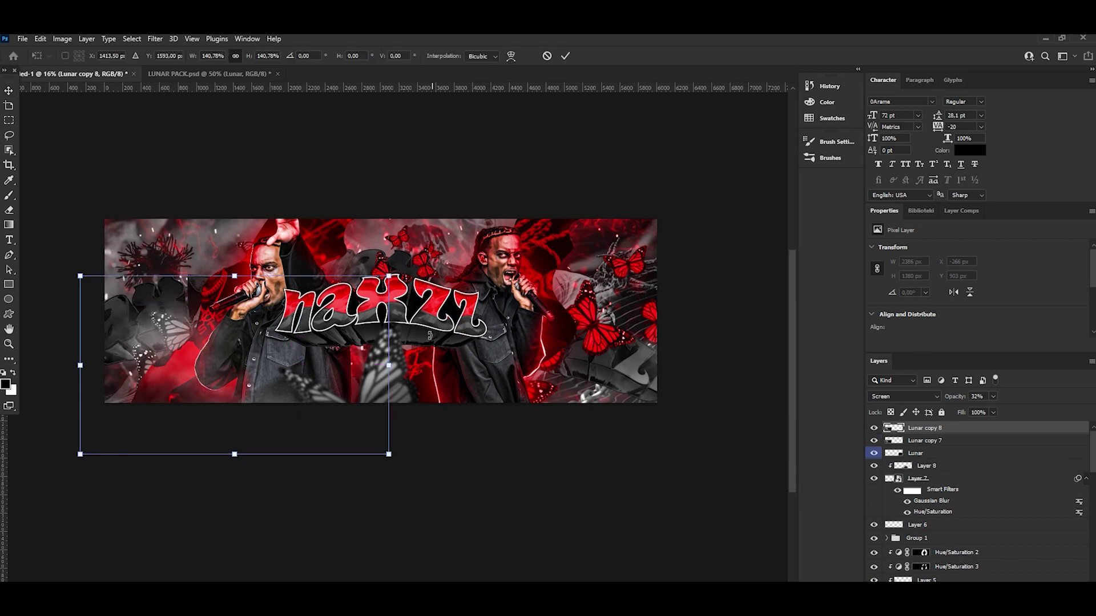
left_click(567, 55)
Pick a large soft eraser brush and zoom out to see the whole banner.
key("e")
right_click(524, 359)
left_click_drag(595, 408, 582, 409)
key("Return")
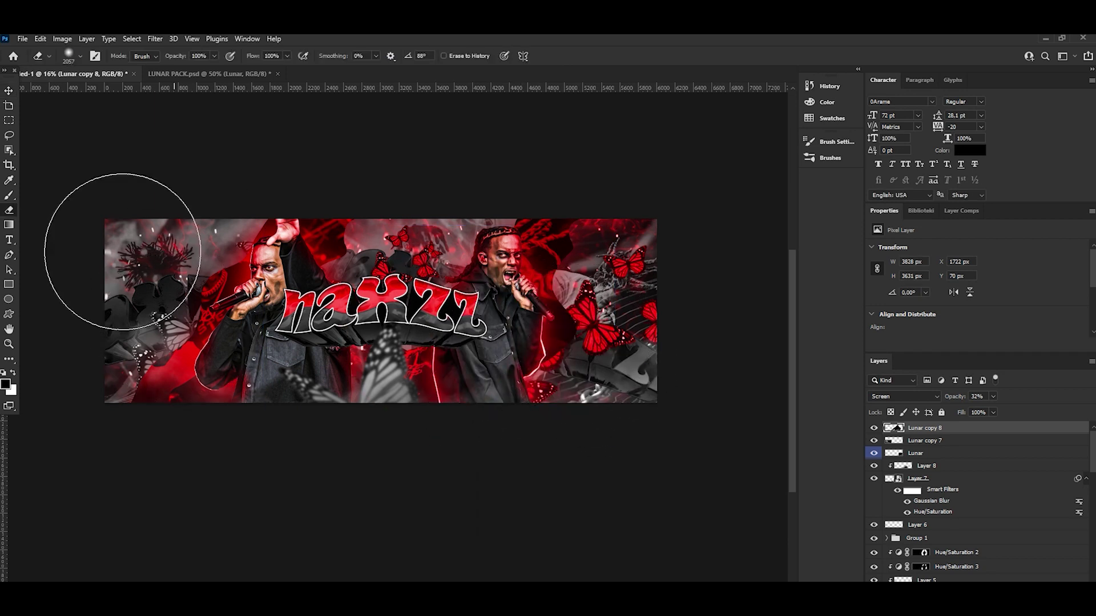
left_click(9, 91)
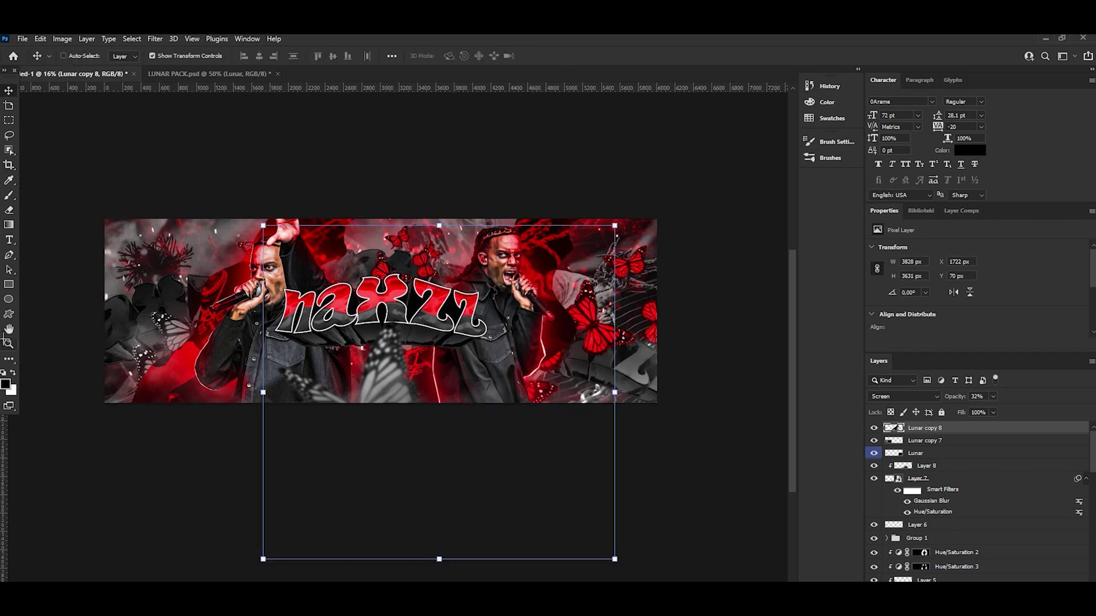
key("z")
scroll(330, 320, "down", 1)
mouse_move(329, 320)
left_mouse_down()
mouse_move(414, 238)
mouse_move(420, 267)
left_mouse_up()
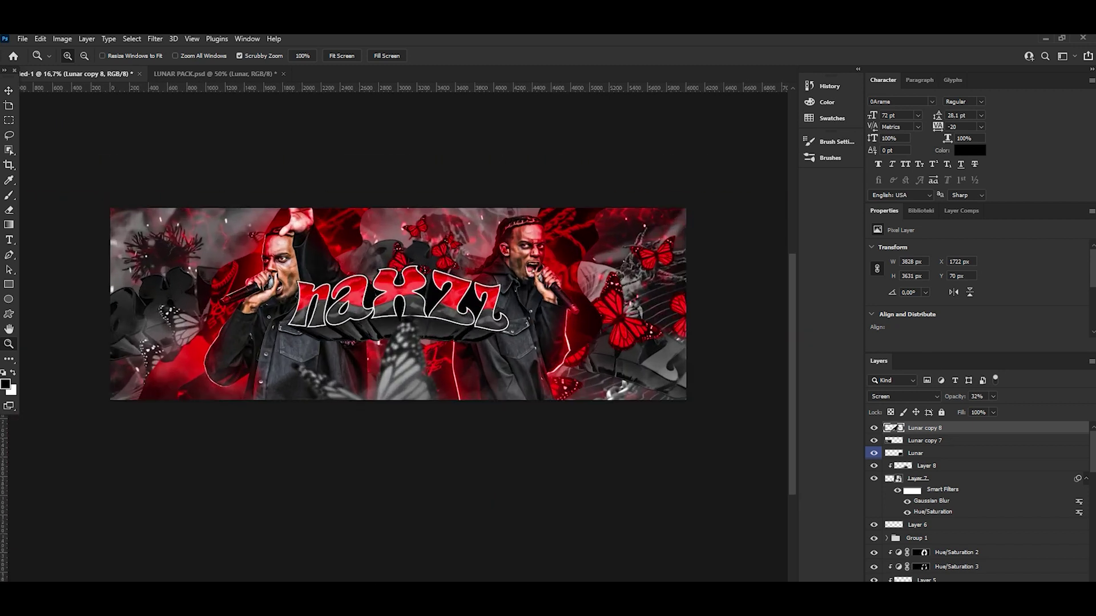
On a new empty layer, paint a red glow sampled from the naxzz title over it.
key("ctrl+shift+alt+n")
left_click(11, 196)
left_click(404, 279, "alt")
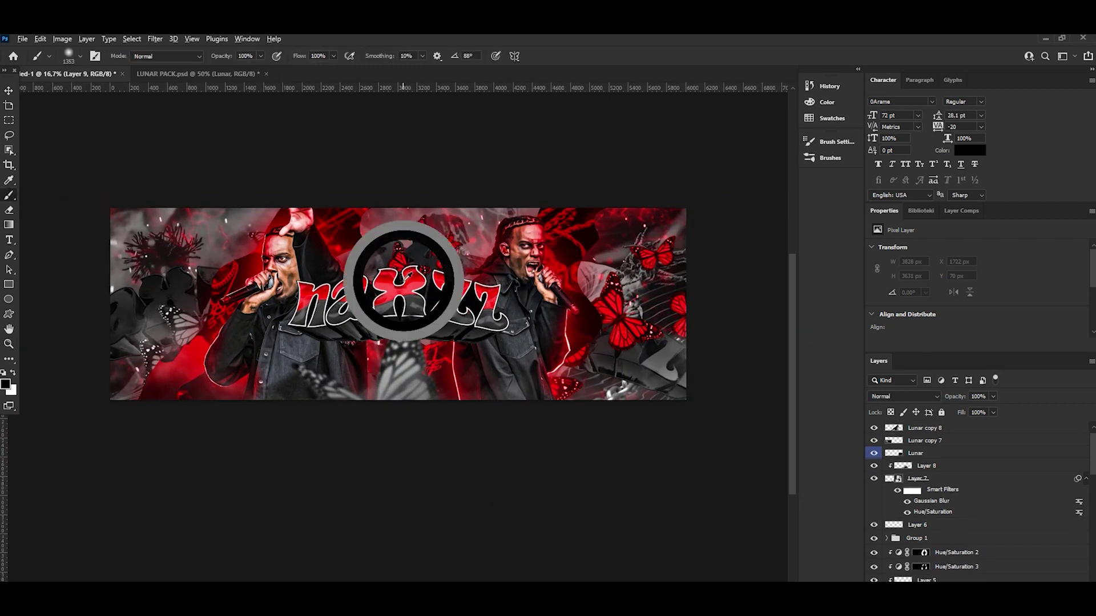
left_click_drag(420, 281, 451, 283)
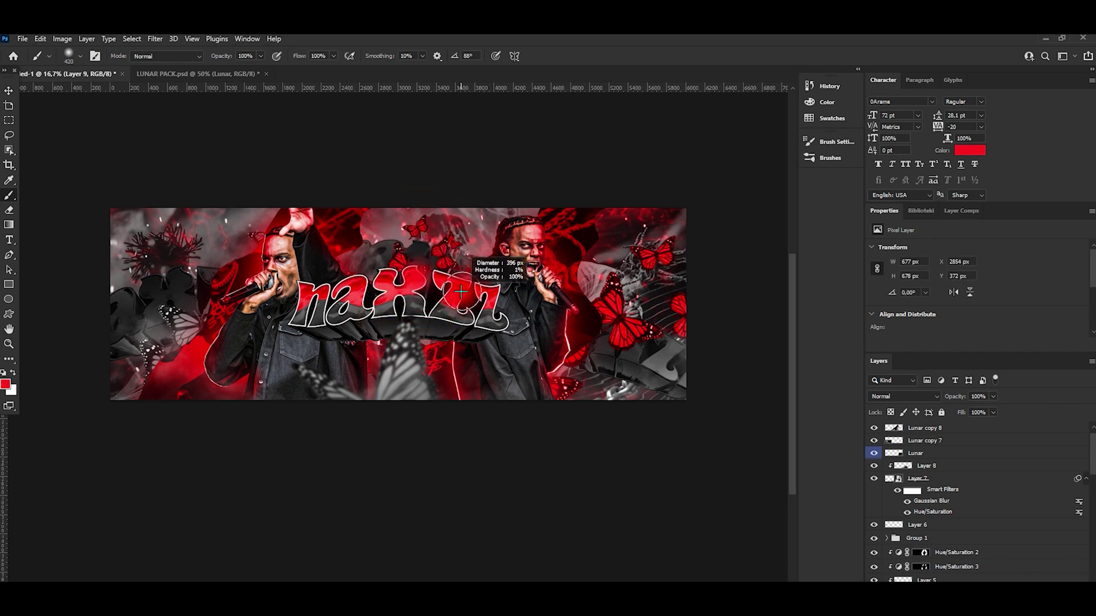
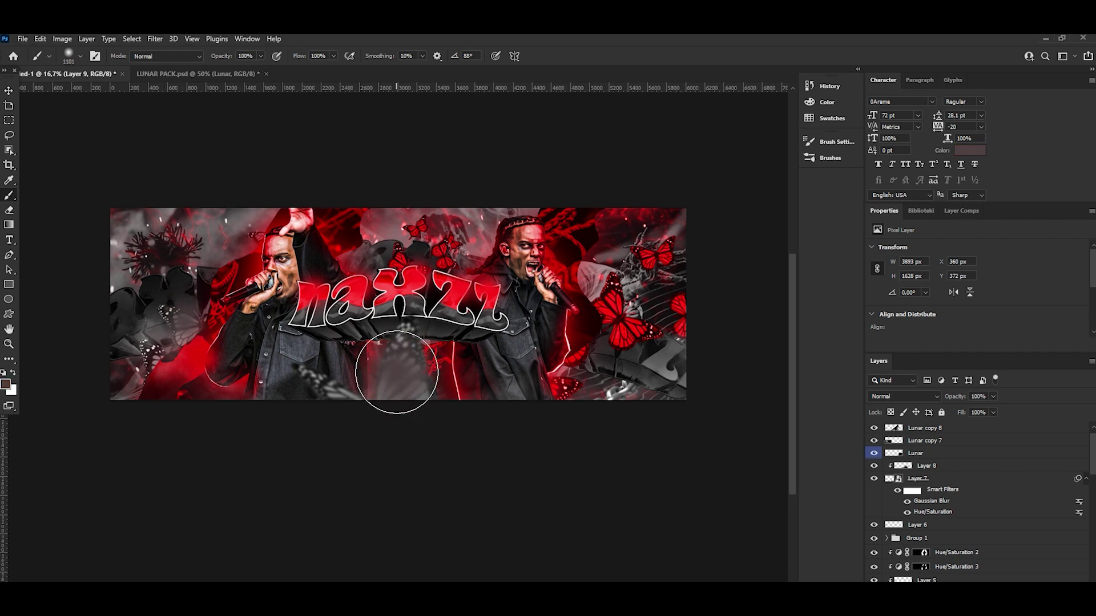
Sample the banner's red and paint a soft glow over the lower-right butterflies.
left_click(627, 388, "alt")
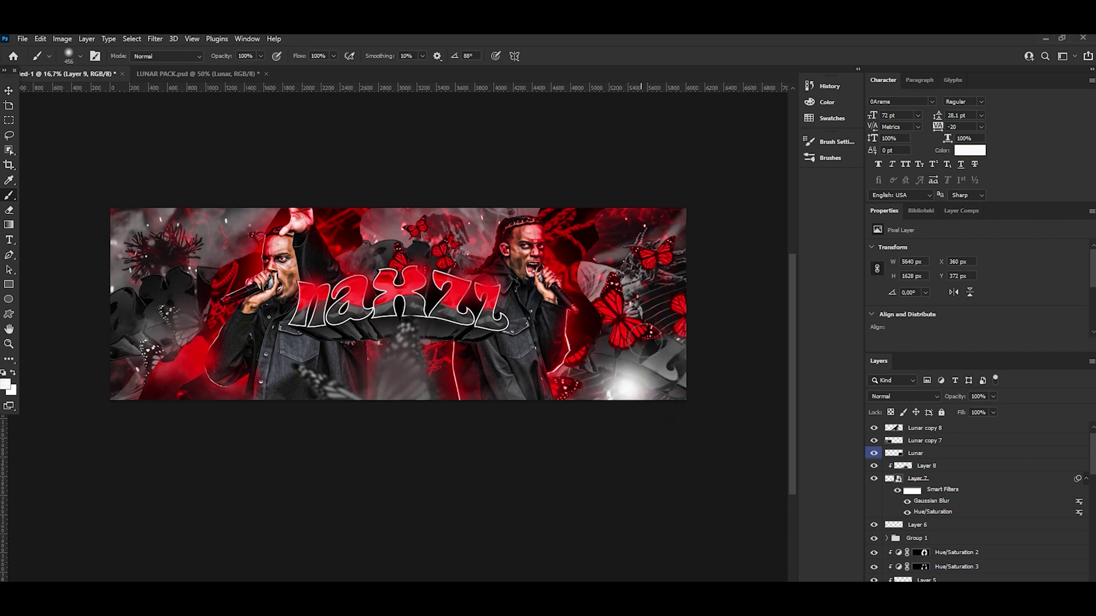
left_click(609, 296, "alt")
key("ctrl+z")
left_click(617, 301, "alt")
left_click_drag(619, 308, 682, 308)
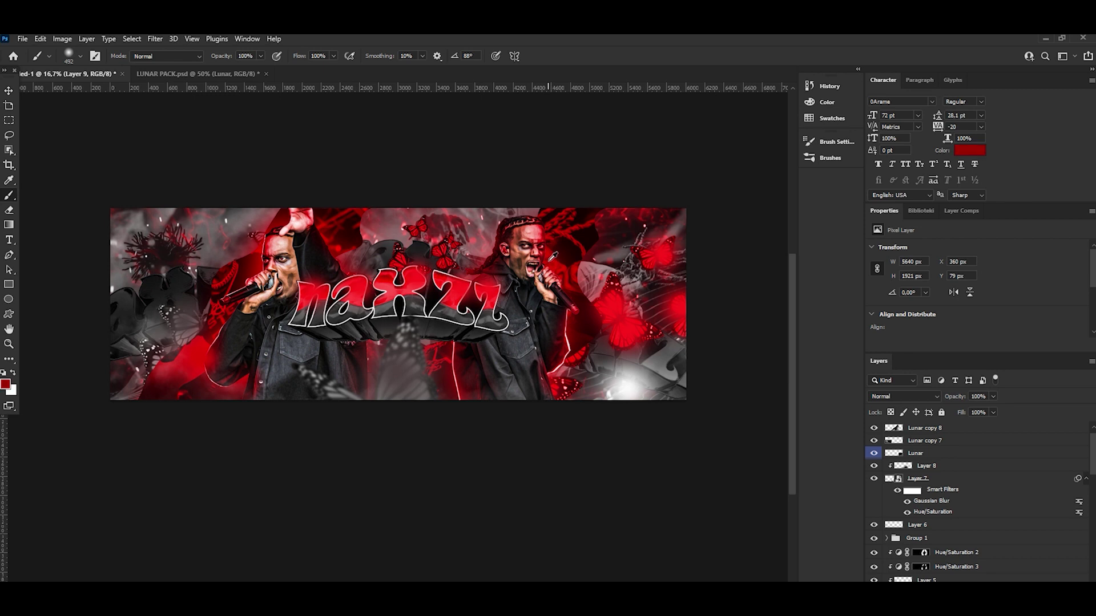
key("bracketleft")
key("bracketleft")
left_click_drag(396, 257, 446, 235)
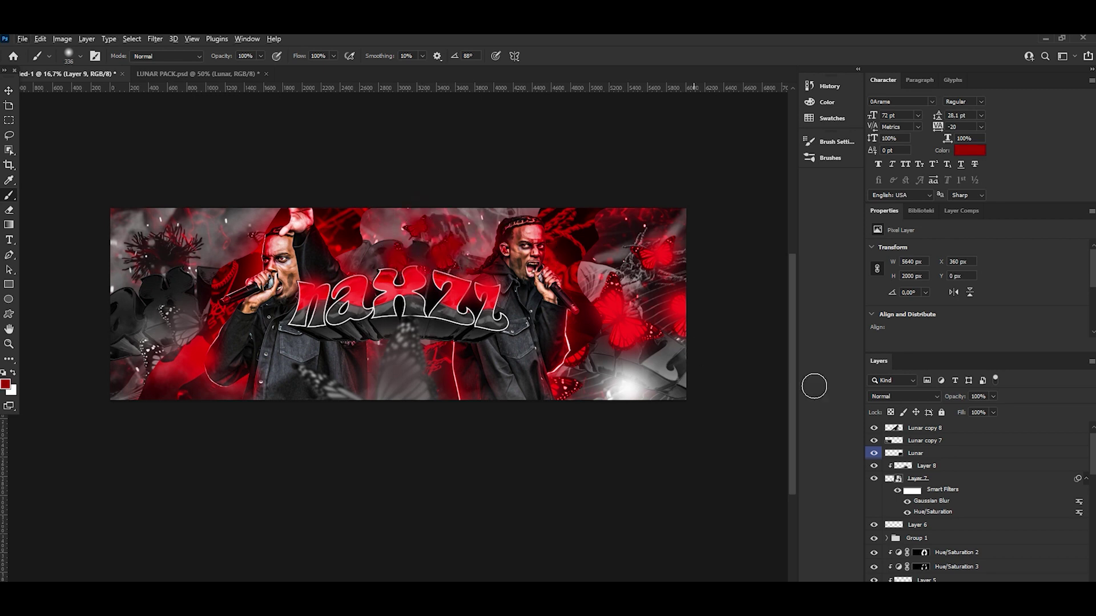
Blend the painted glow layer as Linear Dodge (Add) at 30% opacity.
left_click(913, 396)
left_click(900, 454)
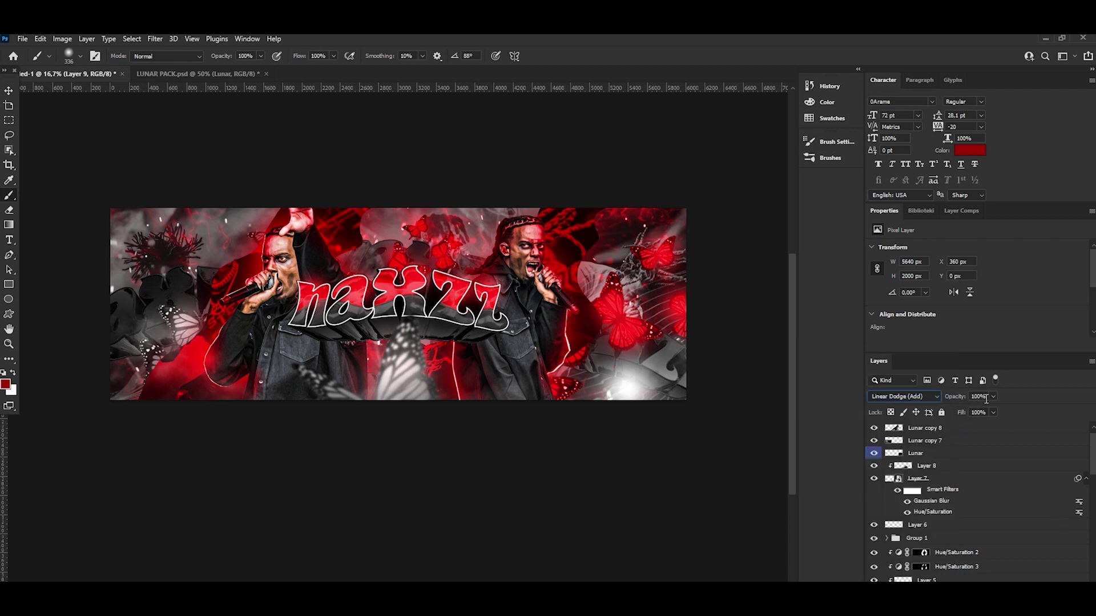
type("50")
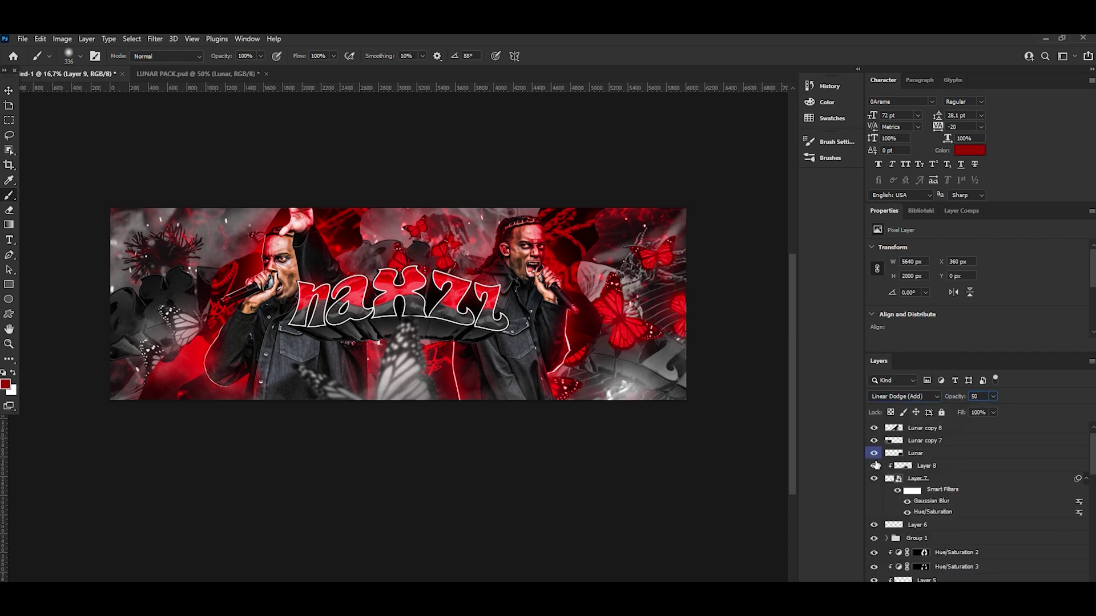
scroll(917, 457, "up", 2)
type("30")
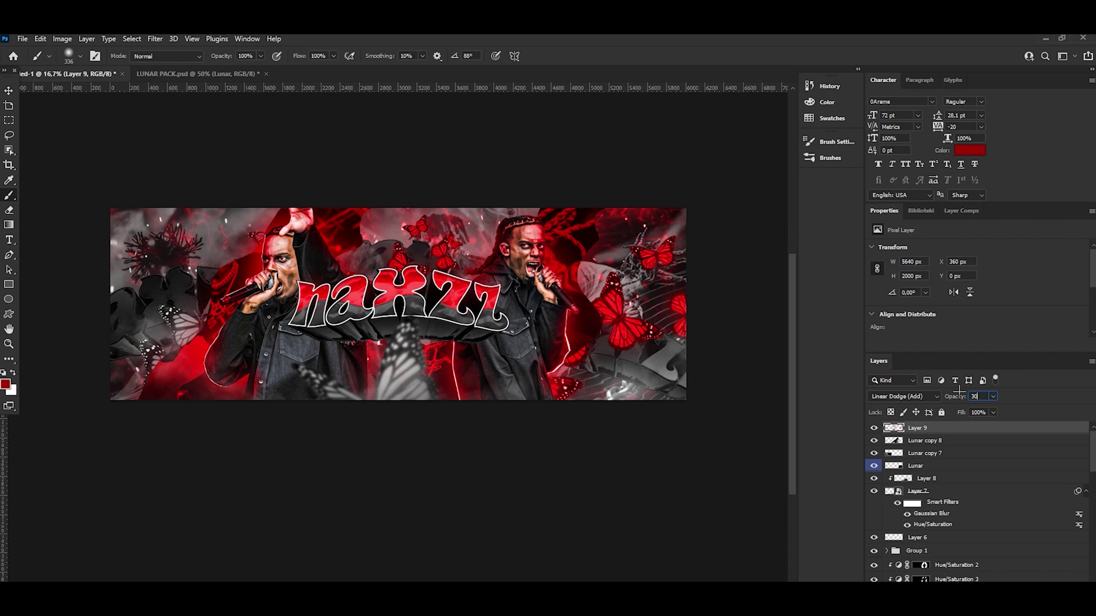
scroll(946, 441, "down", 2)
left_click(944, 577, "shift")
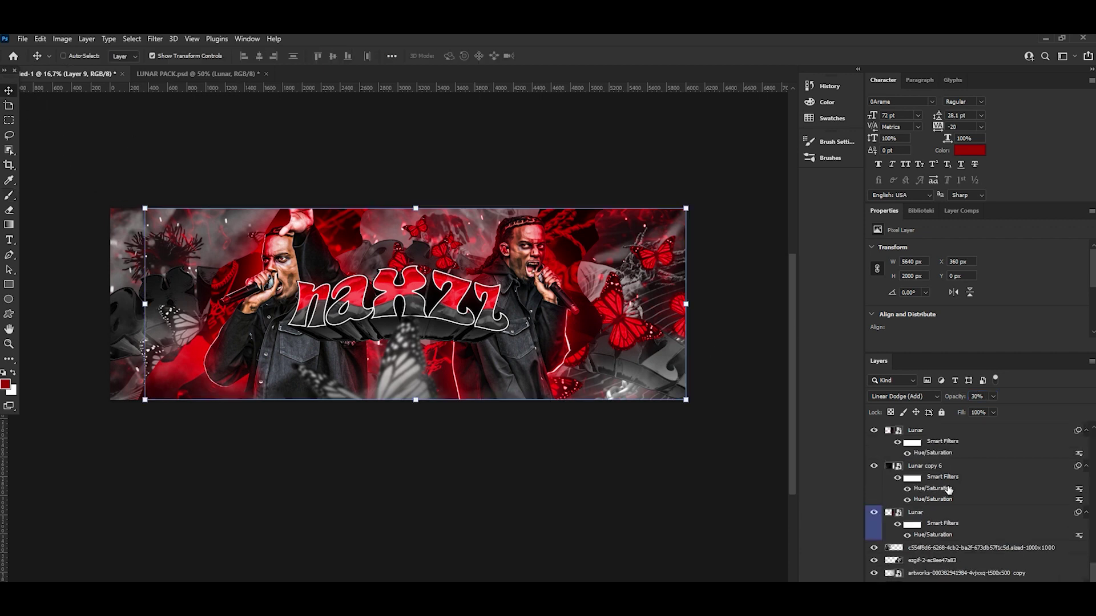
Group all layers into Group 2, stamp a merged Layer 10, and launch the Camera Raw Filter.
key("ctrl+g")
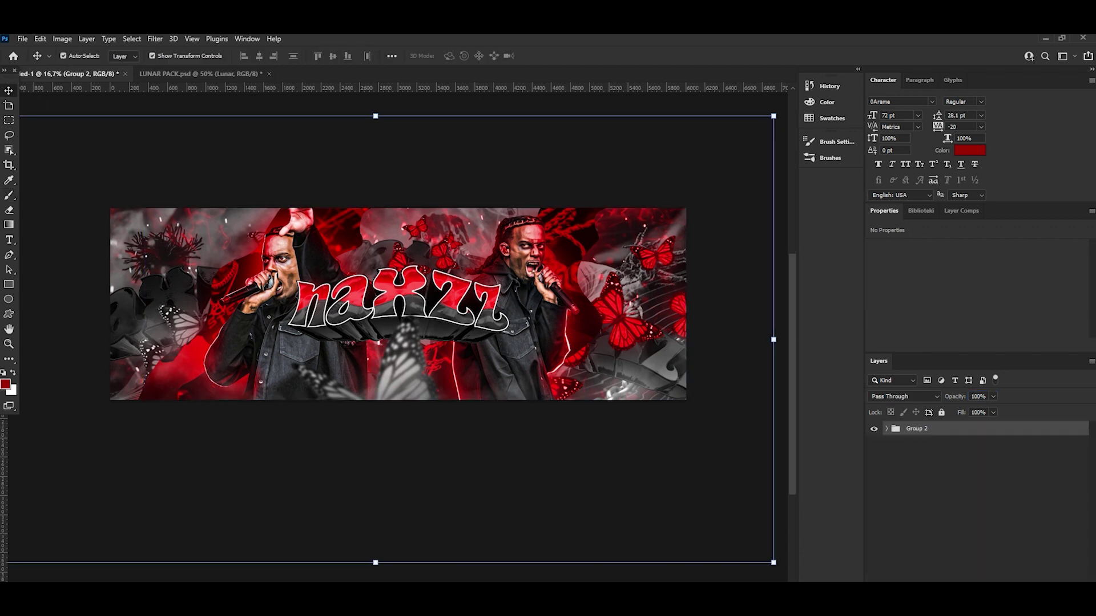
key("ctrl+shift+alt+e")
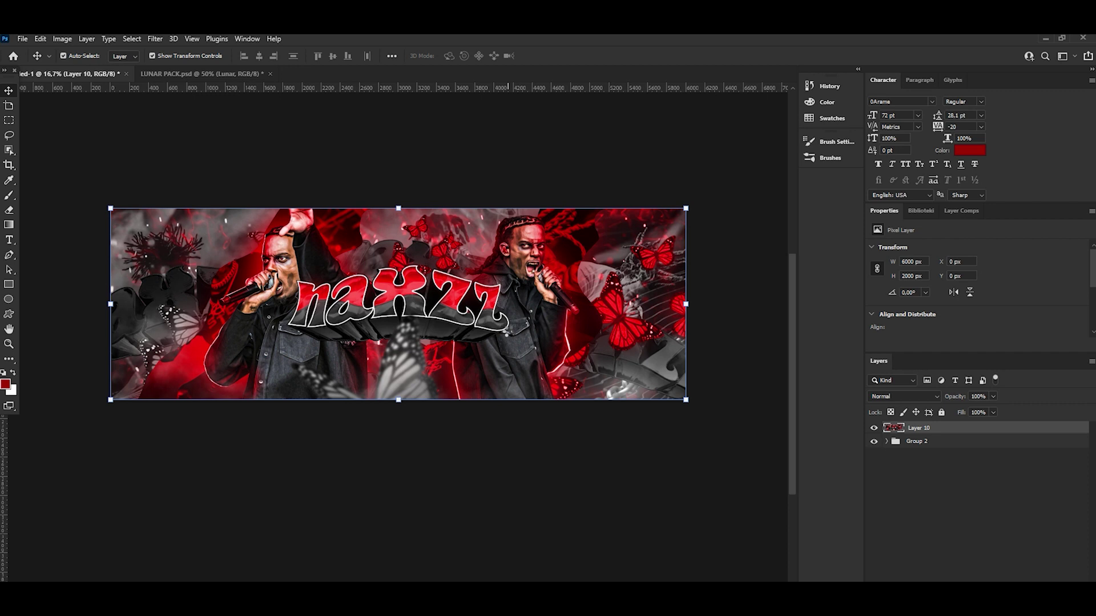
key("ctrl+shift+a")
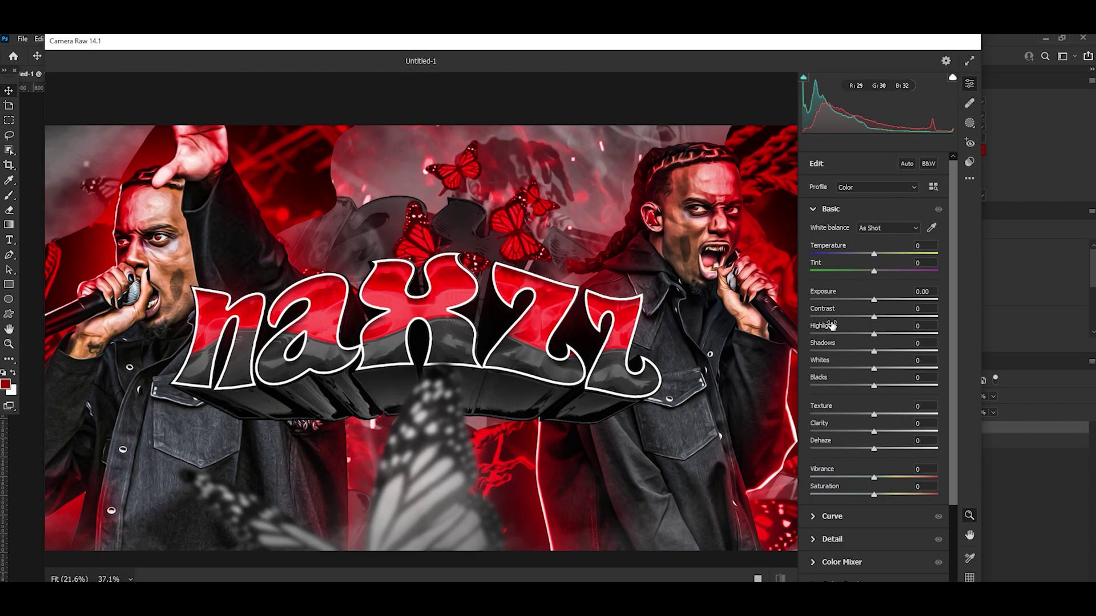
Tweak Basic contrast, exposure, highlights and texture, resetting several back to zero.
mouse_move(874, 316)
left_mouse_down()
mouse_move(927, 317)
mouse_move(877, 302)
mouse_move(892, 337)
mouse_move(875, 335)
mouse_move(868, 388)
mouse_move(915, 415)
mouse_move(894, 432)
mouse_move(882, 417)
left_mouse_up()
scroll(489, 274, "down", 3)
scroll(489, 274, "up", 2)
double_click(926, 317)
double_click(873, 299)
double_click(873, 337)
double_click(915, 413)
type("+30")
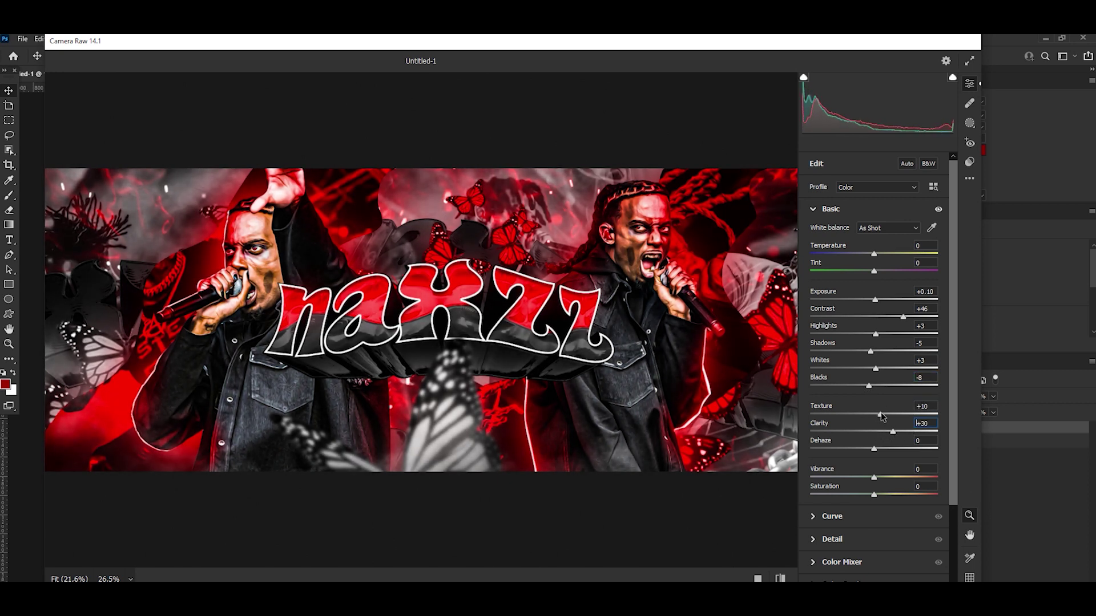
Lift the tone curve highlights and add noise reduction in Detail.
key("ctrl+alt+2")
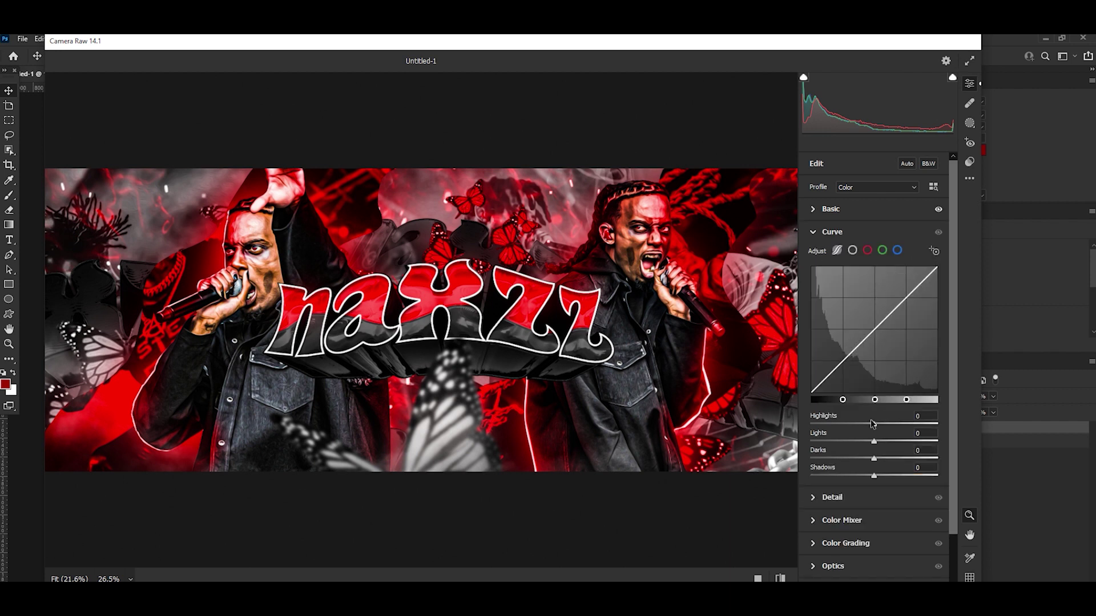
left_click_drag(873, 425, 874, 461)
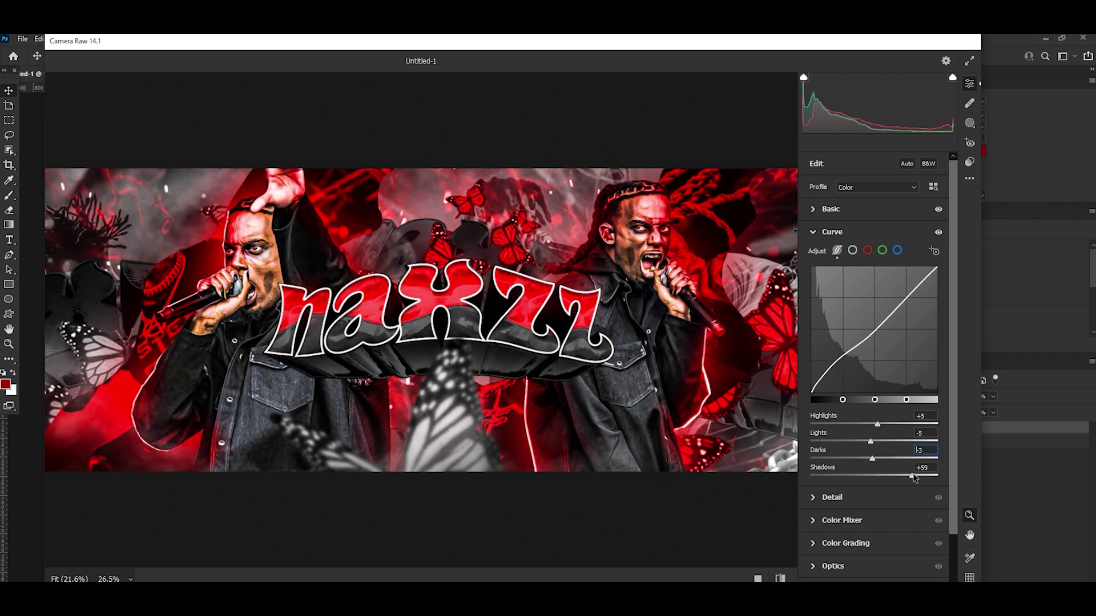
key("ctrl+alt+3")
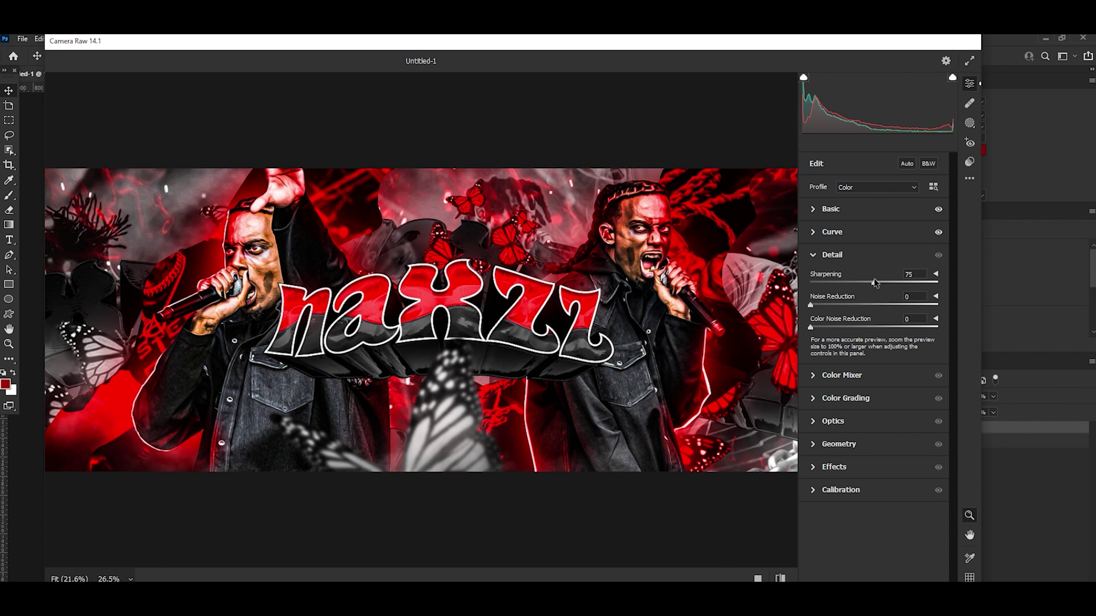
left_click_drag(855, 307, 860, 307)
Color-grade the midtones toward magenta and the shadows pinkish red, leaving highlights neutral.
left_click(817, 377)
left_click(816, 486)
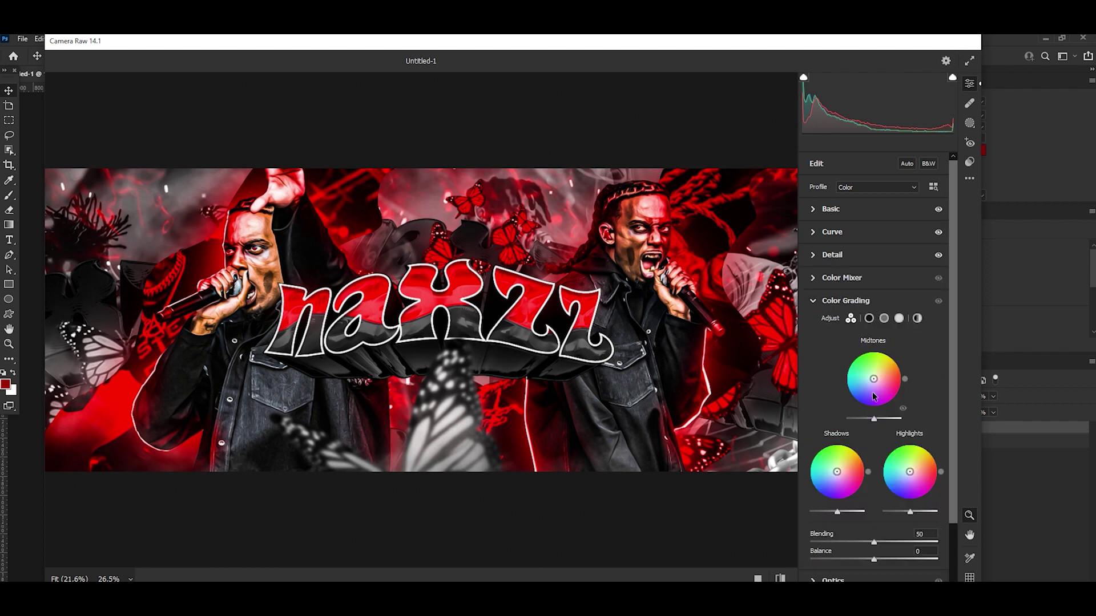
mouse_move(873, 380)
left_mouse_down()
mouse_move(857, 372)
mouse_move(874, 380)
left_mouse_up()
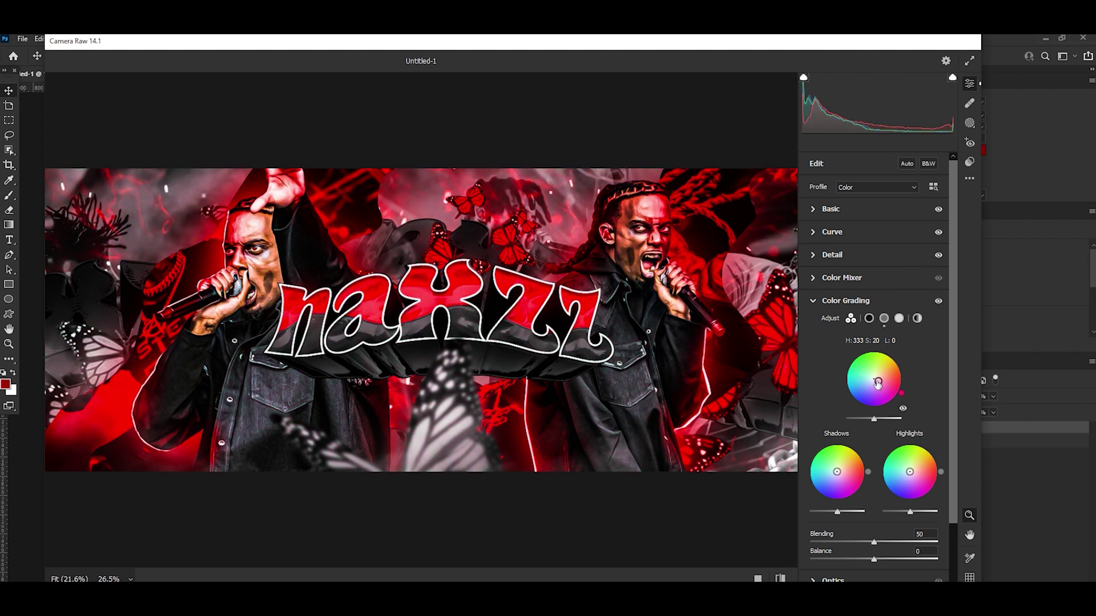
double_click(874, 419)
left_click_drag(909, 472, 920, 471)
double_click(910, 473)
left_click_drag(836, 472, 840, 473)
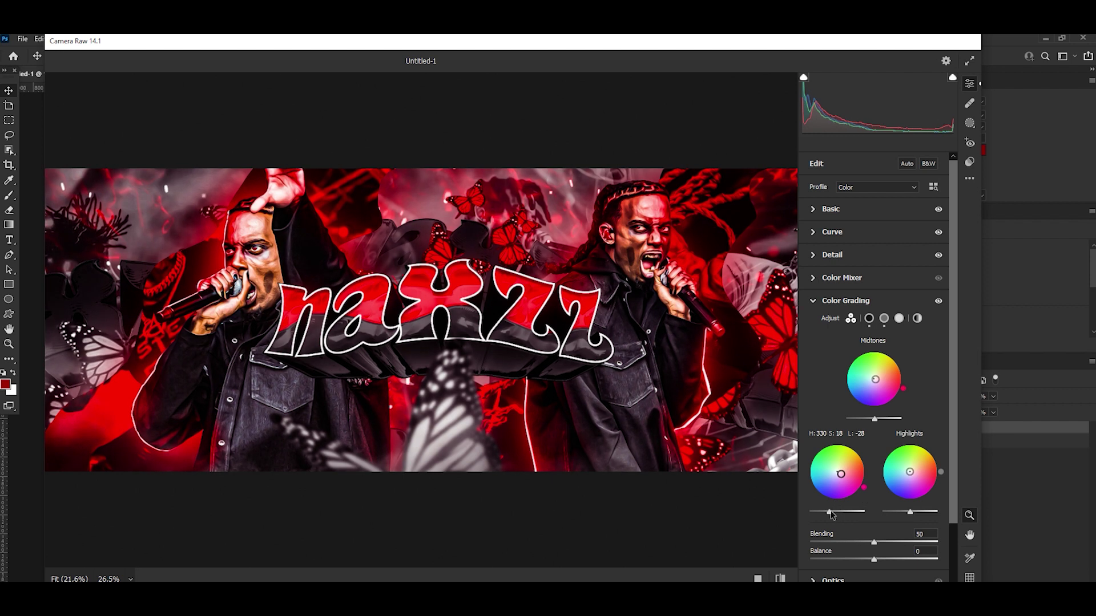
scroll(823, 538, "down", 3)
Add a corner vignette and set calibration Shadows Tint +62, Blue Primary Hue +17, Saturation -17.
left_click(822, 555)
mouse_move(873, 420)
left_mouse_down()
mouse_move(853, 421)
mouse_move(913, 423)
left_mouse_up()
left_click(840, 441)
mouse_move(873, 457)
left_mouse_down()
mouse_move(889, 457)
mouse_move(870, 457)
mouse_move(859, 510)
mouse_move(870, 510)
mouse_move(884, 562)
mouse_move(863, 580)
left_mouse_up()
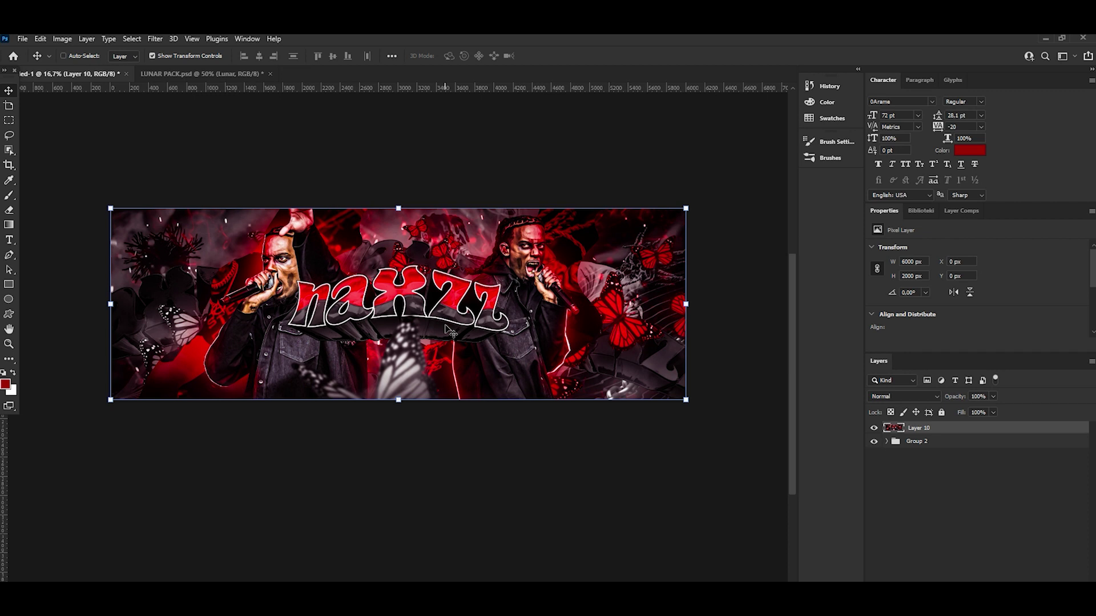
Duplicate the merged banner layer and give the copy a 40 px Gaussian Blur.
key("ctrl+j")
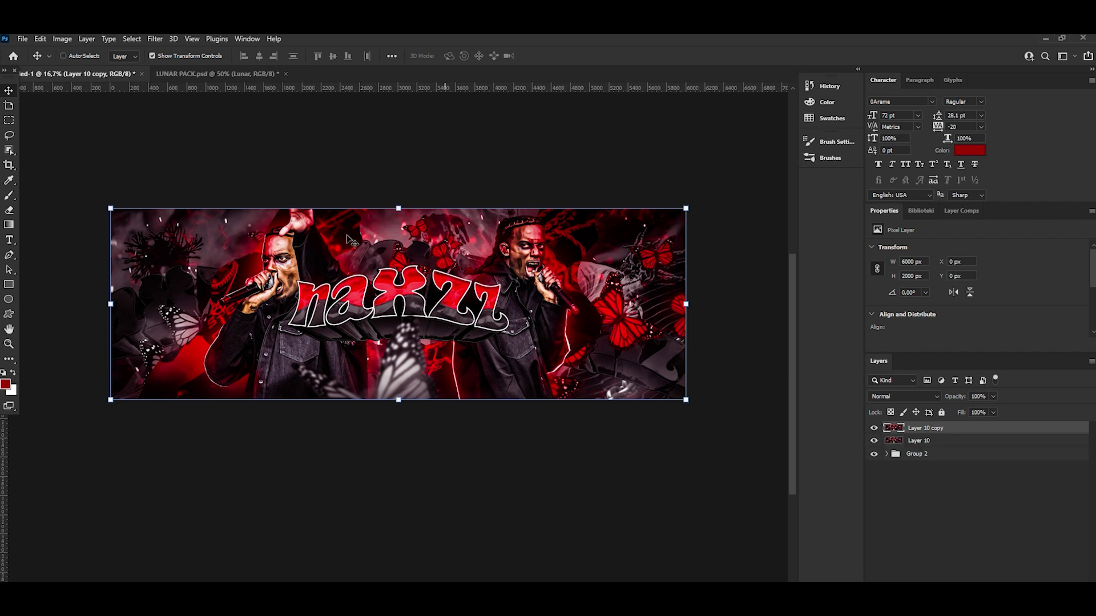
left_click(154, 38)
mouse_move(162, 185)
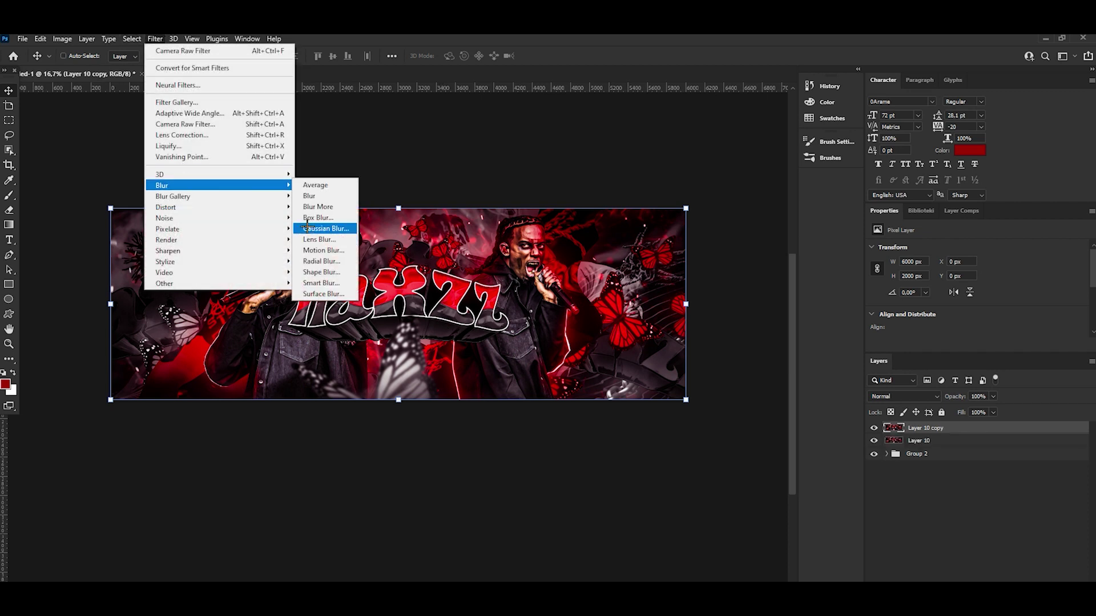
left_click(309, 228)
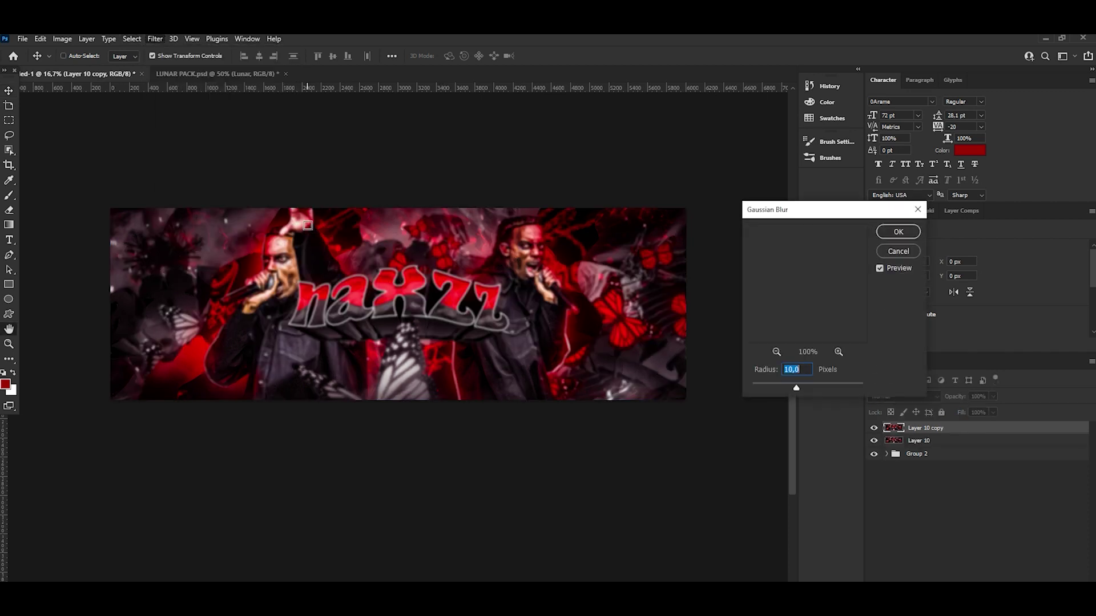
left_click(453, 278)
left_click(890, 231)
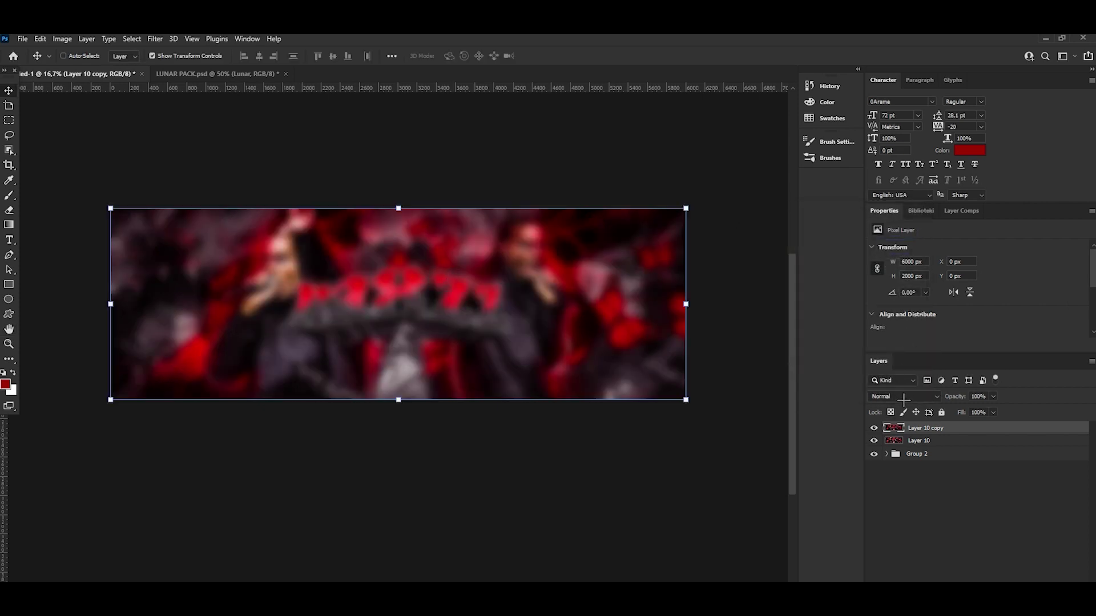
Set the blurred copy to Lighter Color at 50% opacity and check the glow.
left_click(902, 396)
left_click(887, 464)
left_click(978, 396)
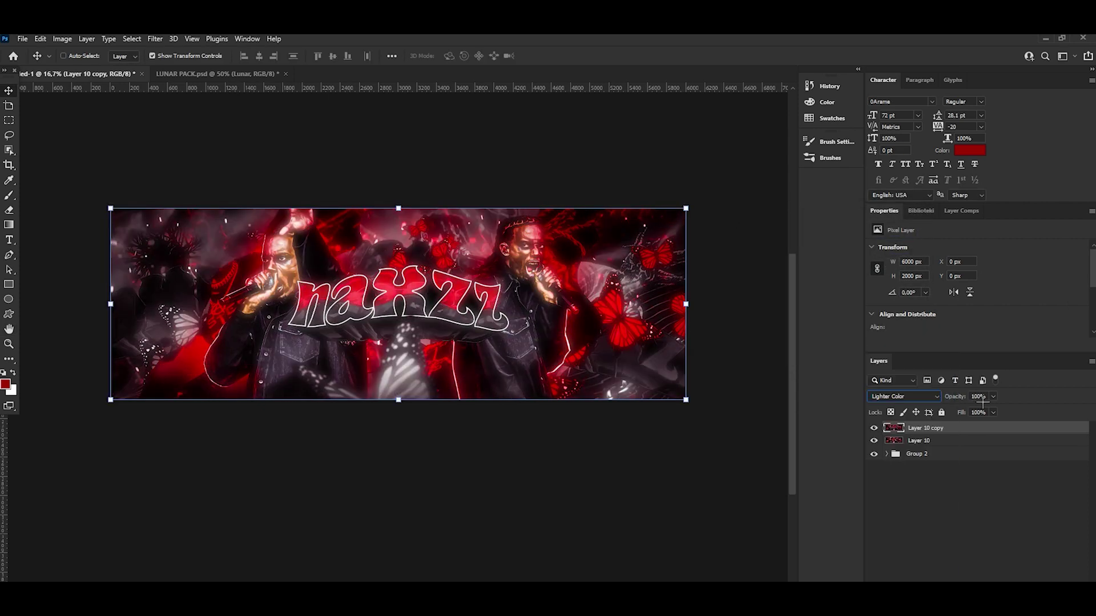
type("50")
key("Return")
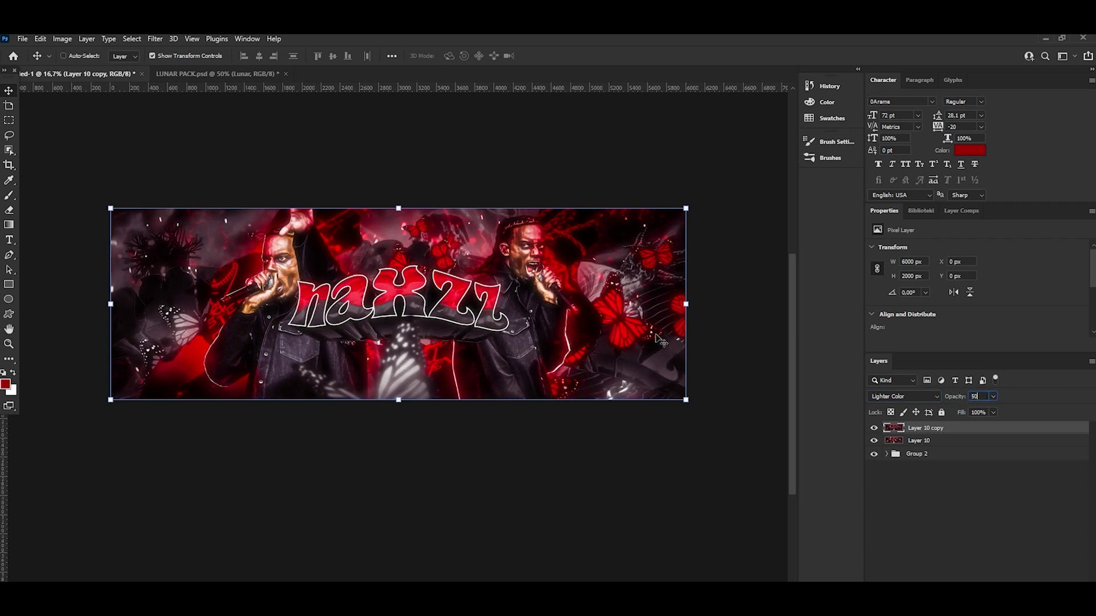
left_click(873, 428)
left_click(873, 428)
left_click(873, 428)
left_click(916, 455, "shift")
Group layers as Group 3, stamp merged Layer 11, and Smart Sharpen it at Amount 100.
key("ctrl+g")
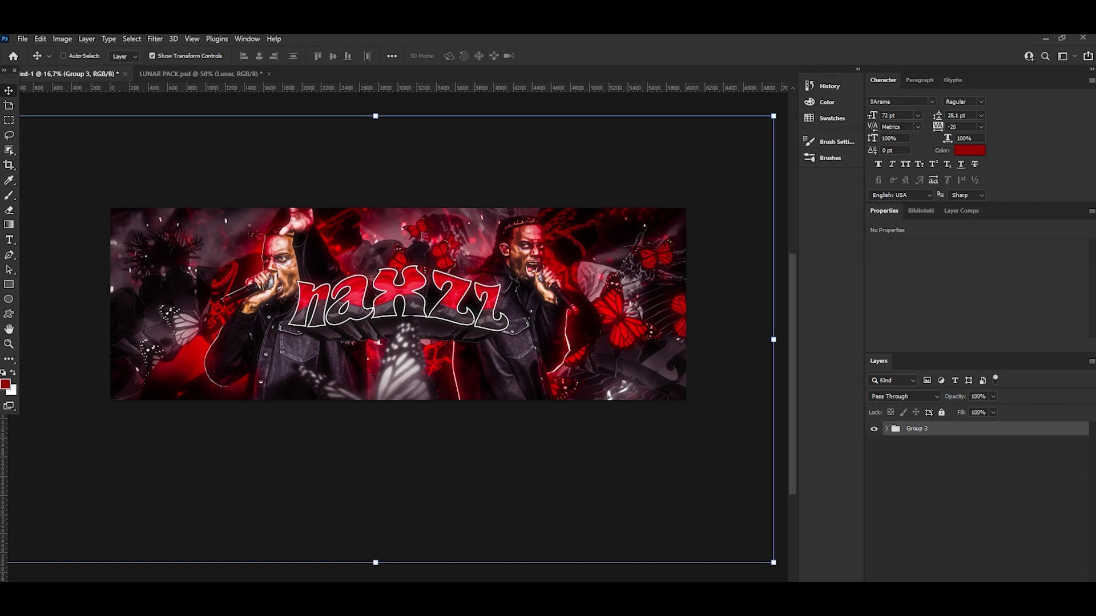
key("ctrl+shift+alt+e")
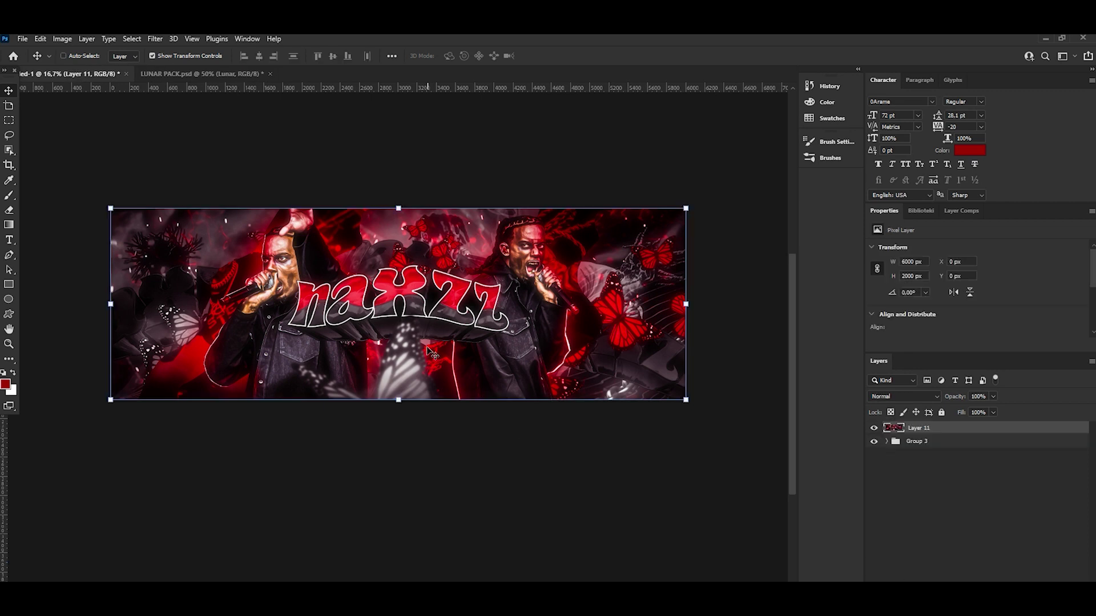
left_click(159, 39)
mouse_move(168, 251)
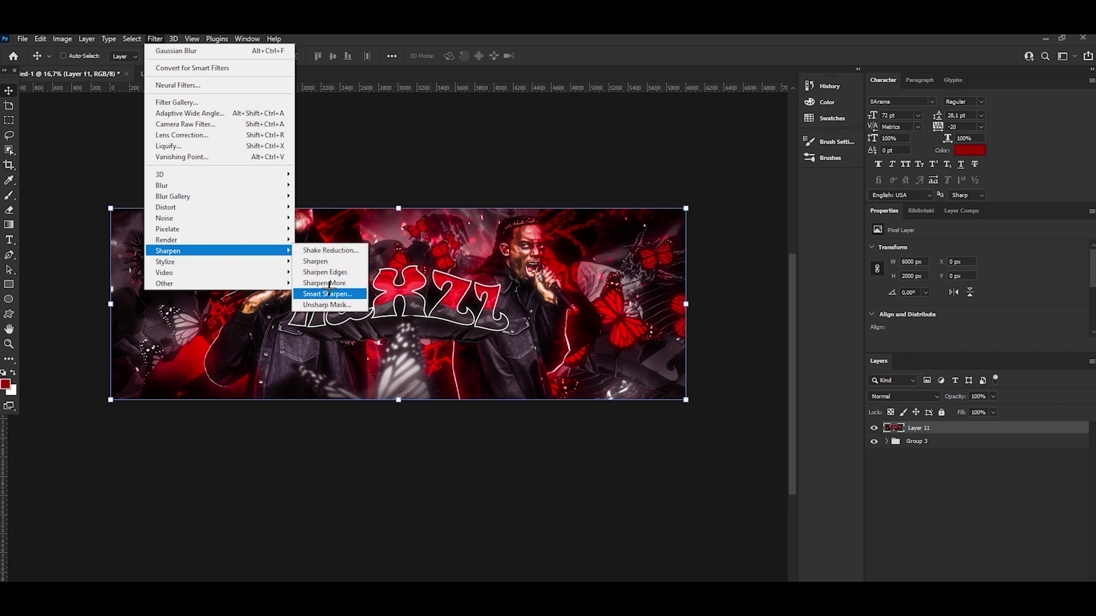
left_click(327, 294)
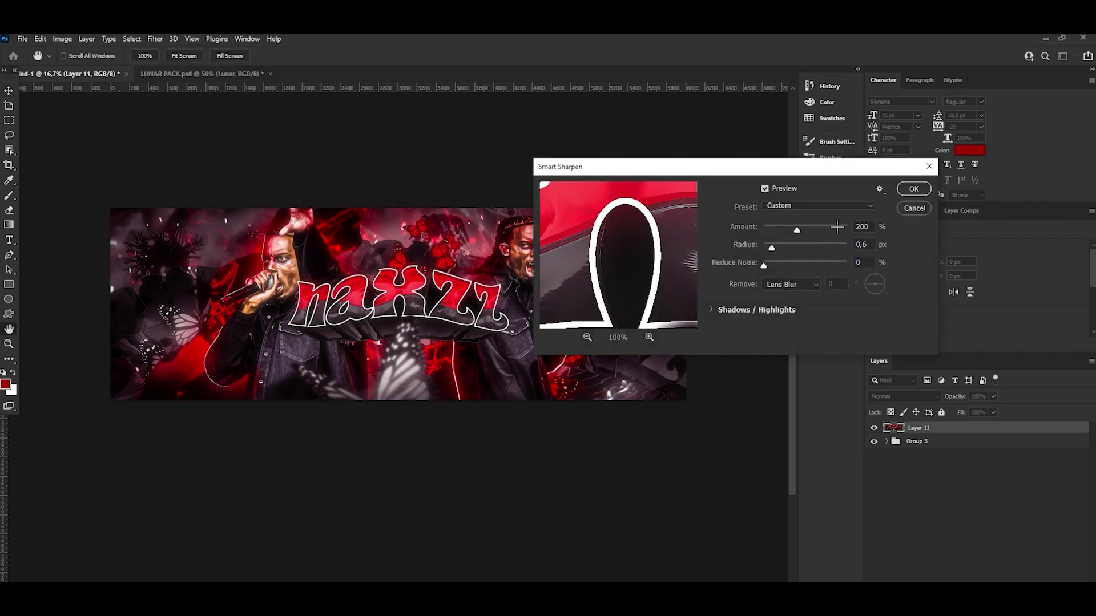
double_click(869, 227)
type("1")
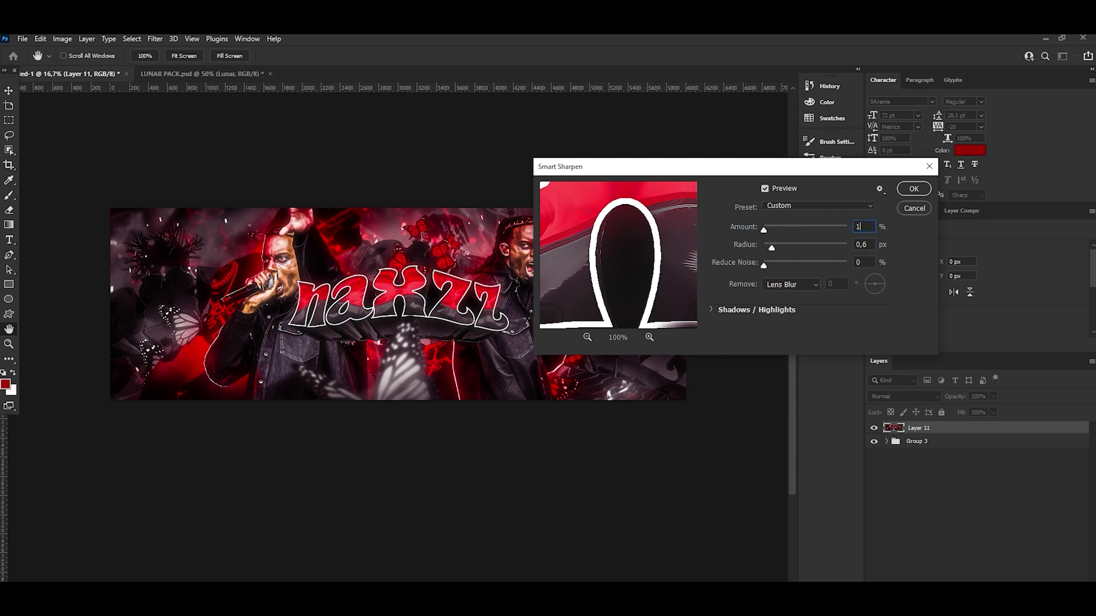
key("Return")
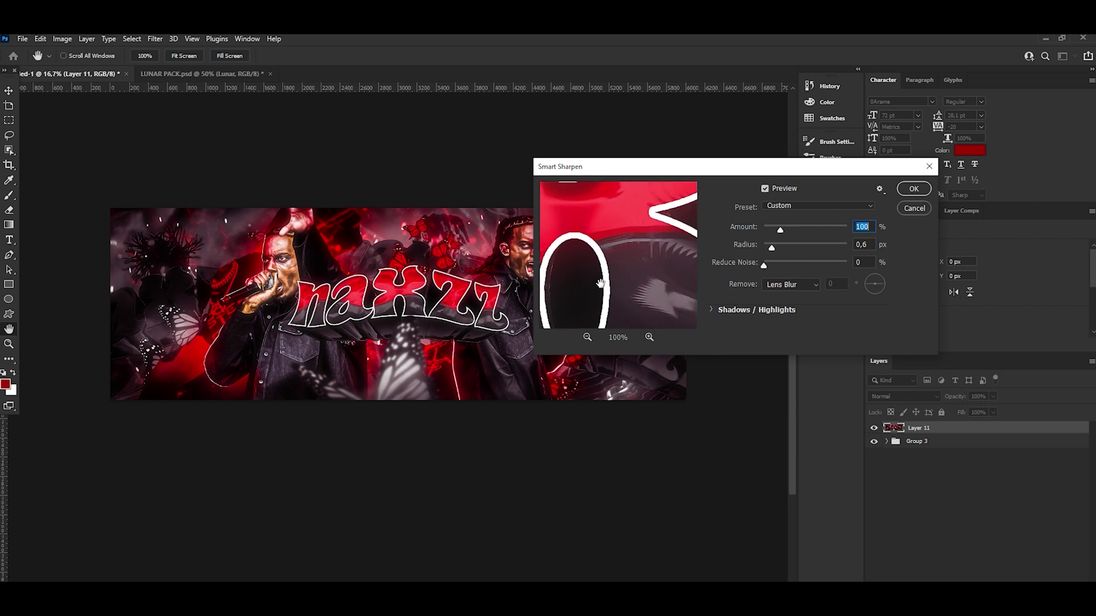
left_click_drag(658, 245, 616, 262)
left_click(913, 189)
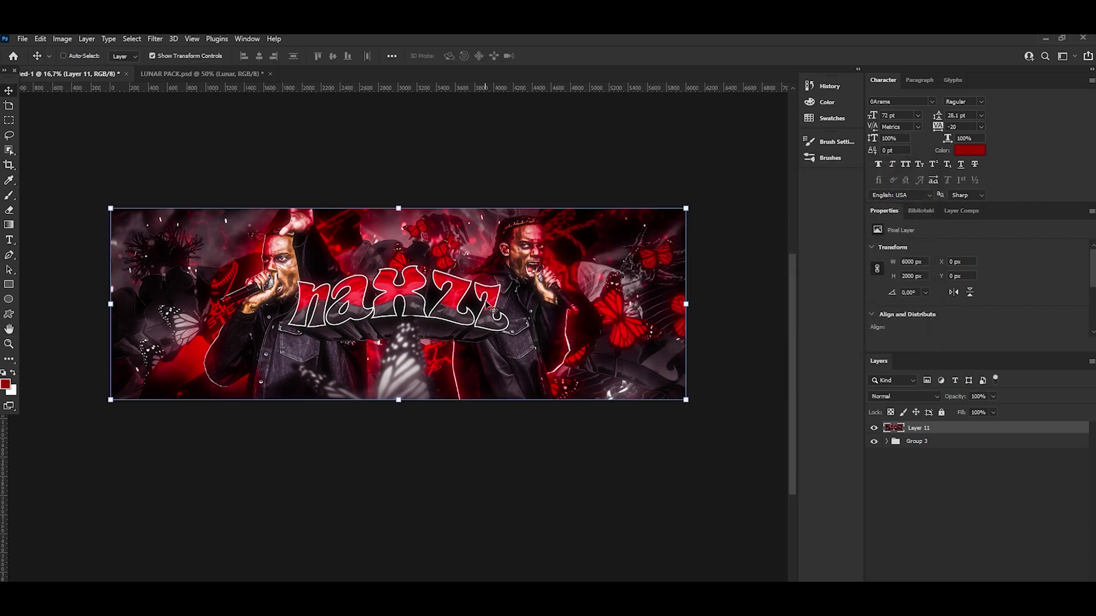
key("z")
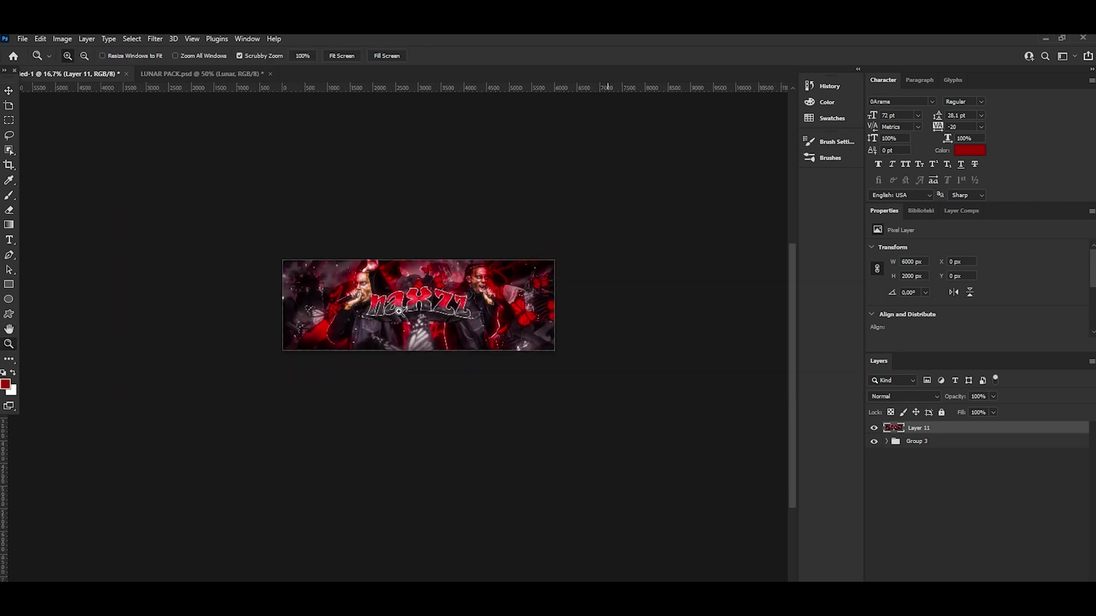
left_click_drag(400, 311, 399, 329)
scroll(399, 329, "down", 10)
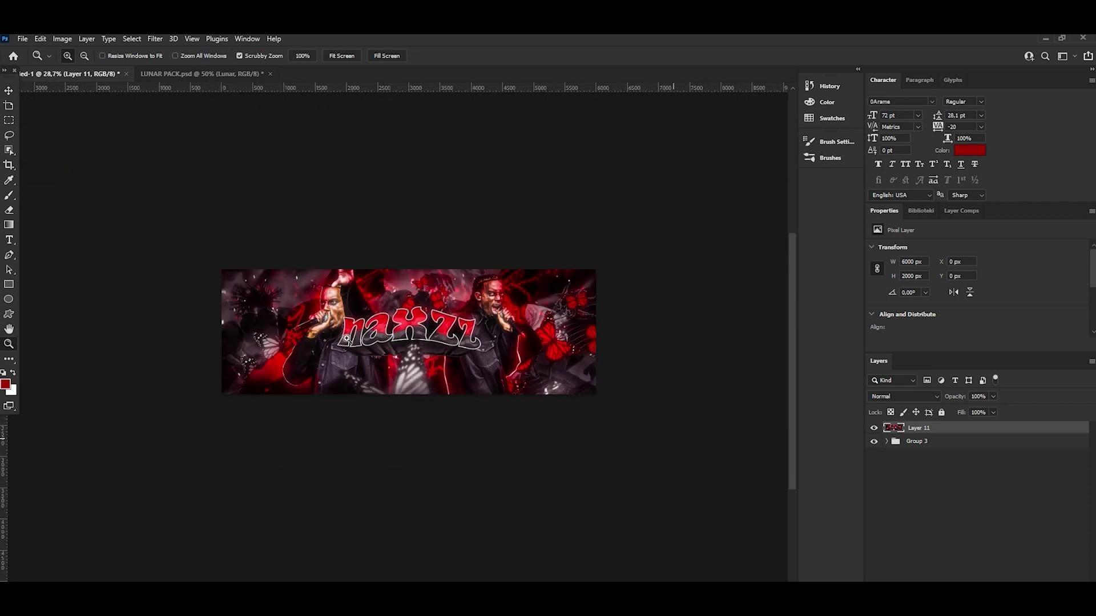
scroll(412, 316, "up", 5)
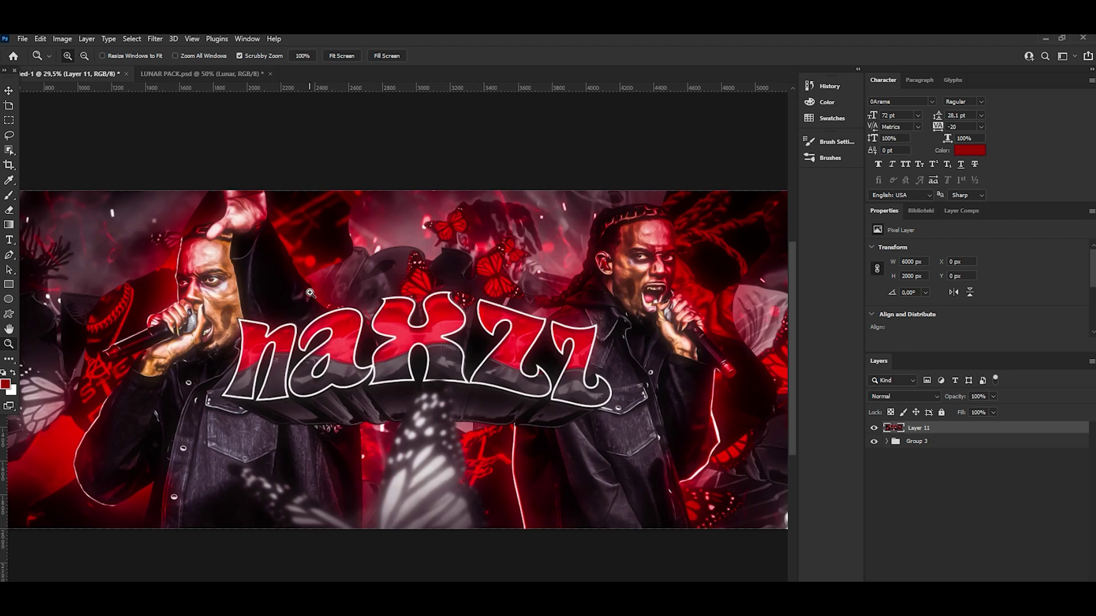
left_click_drag(451, 317, 499, 301)
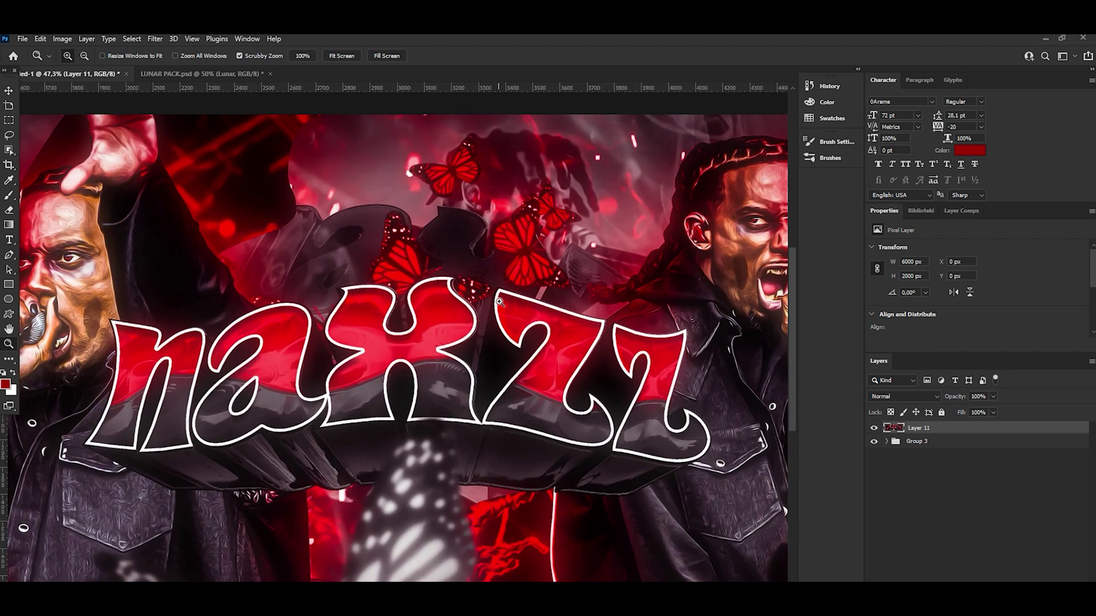
scroll(438, 291, "down", 5)
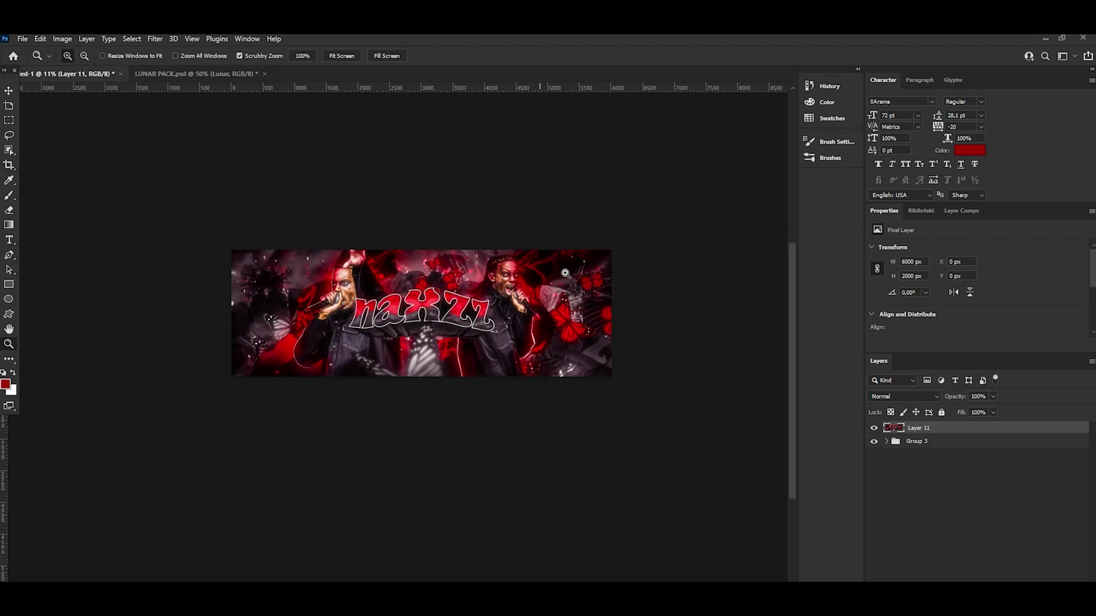
scroll(379, 291, "up", 10)
scroll(379, 291, "down", 7)
scroll(378, 291, "down", 4)
scroll(342, 294, "up", 6)
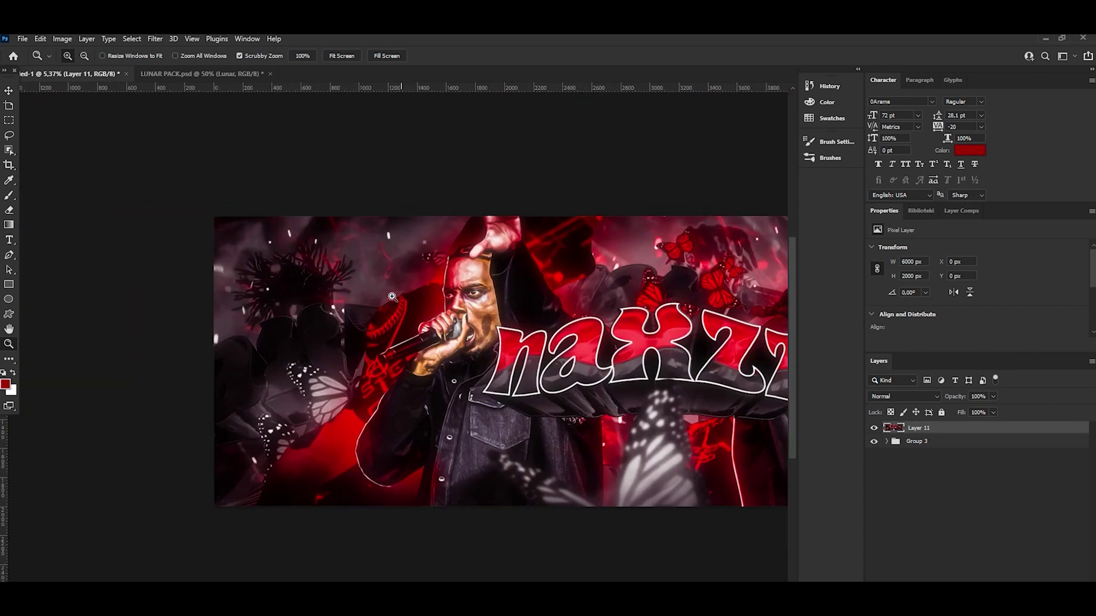
scroll(314, 297, "up", 3)
scroll(294, 299, "down", 6)
scroll(446, 297, "down", 5)
scroll(446, 297, "up", 4)
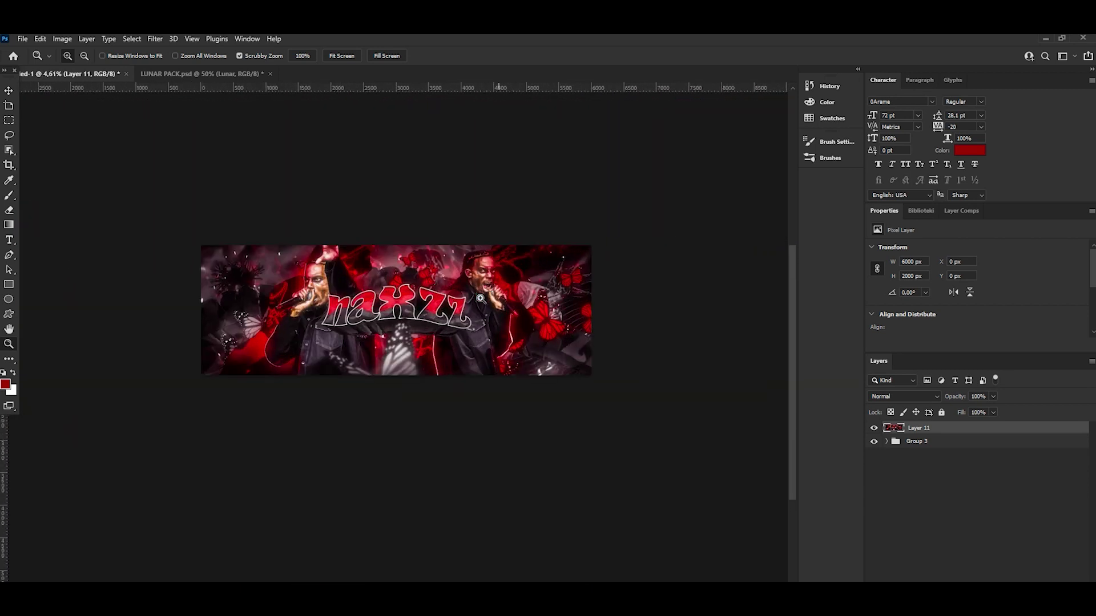
scroll(446, 298, "up", 1)
scroll(445, 297, "up", 1)
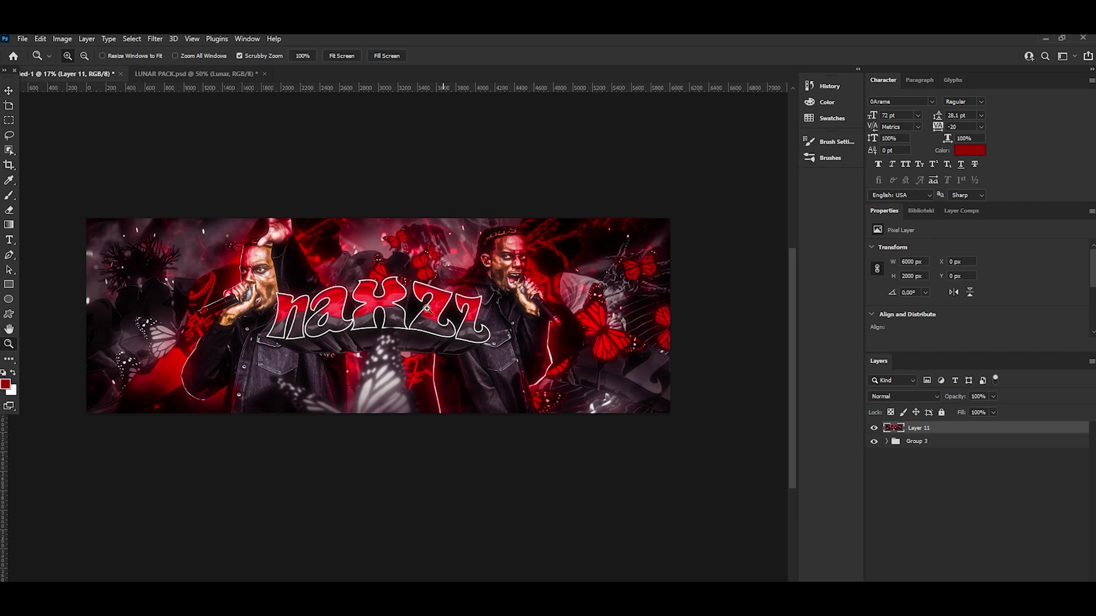
scroll(427, 251, "up", 3)
scroll(450, 265, "down", 3)
scroll(410, 284, "down", 1)
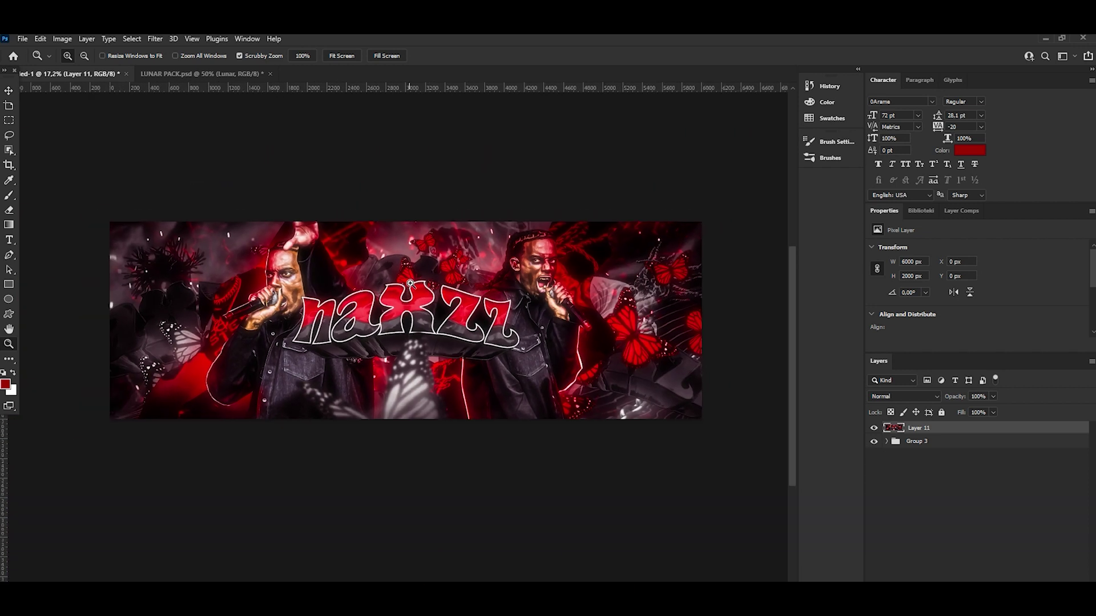
scroll(410, 283, "down", 2)
scroll(418, 282, "up", 2)
scroll(422, 296, "up", 1)
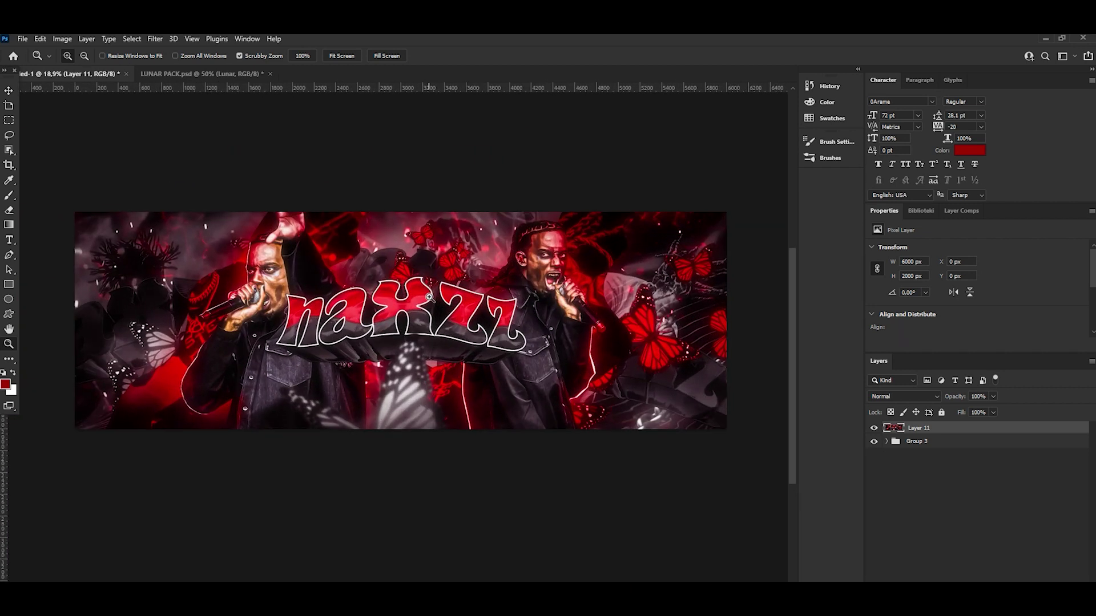